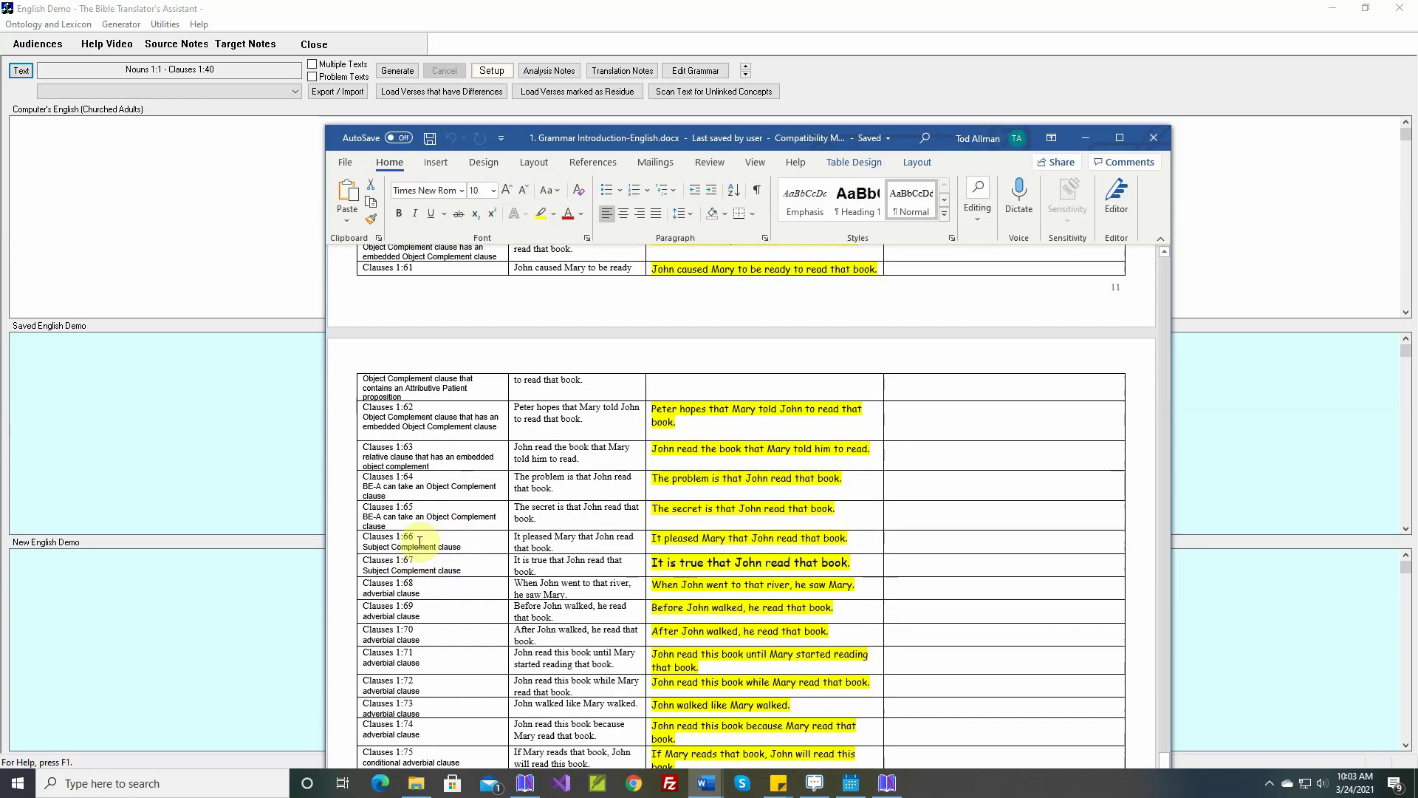
# Review the clause examples from Clauses 1:41 in the Word document, and open Lexicon and Grammar Development in The Bible Translator's Assistant.
pyautogui.scroll(3, 451, 543)
pyautogui.scroll(3, 455, 542)
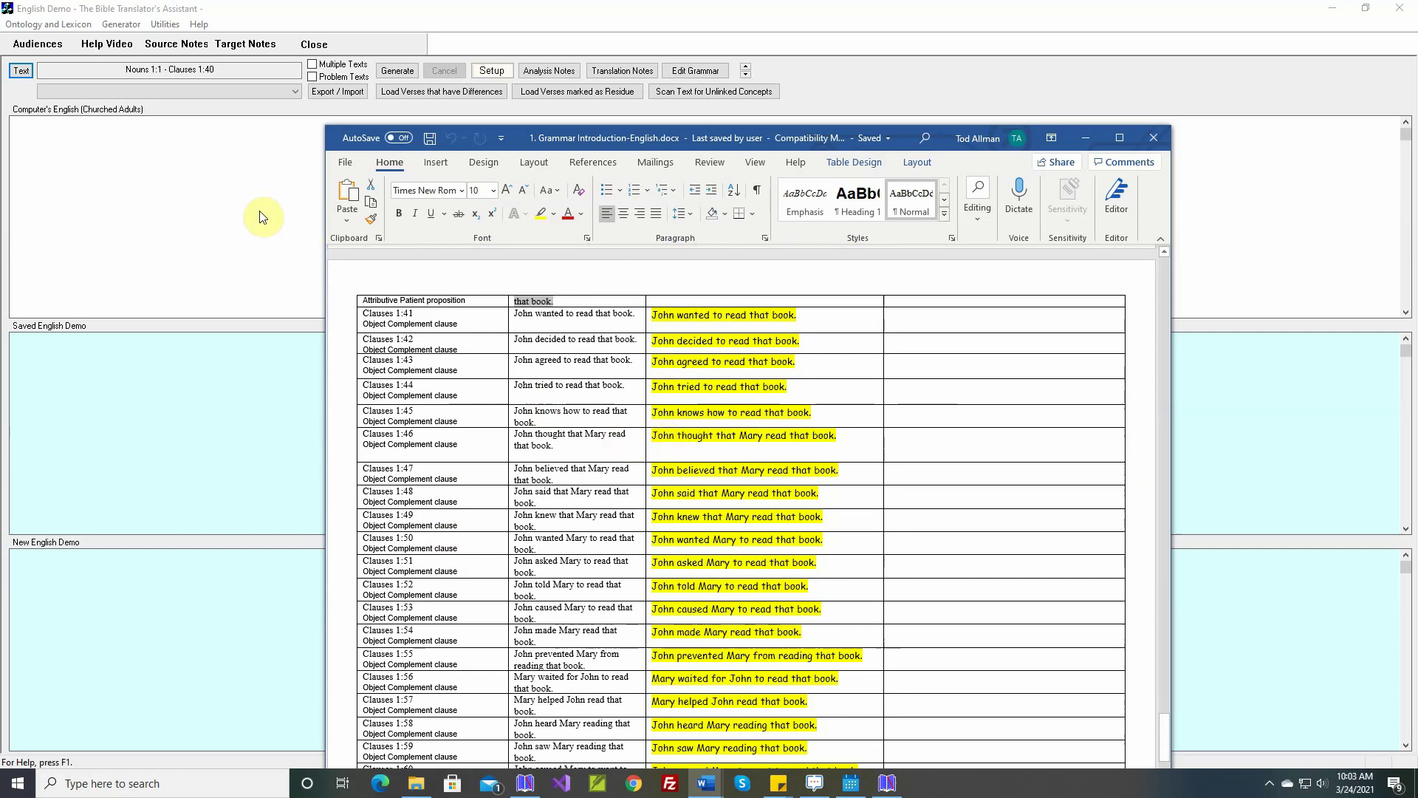
pyautogui.click(122, 25)
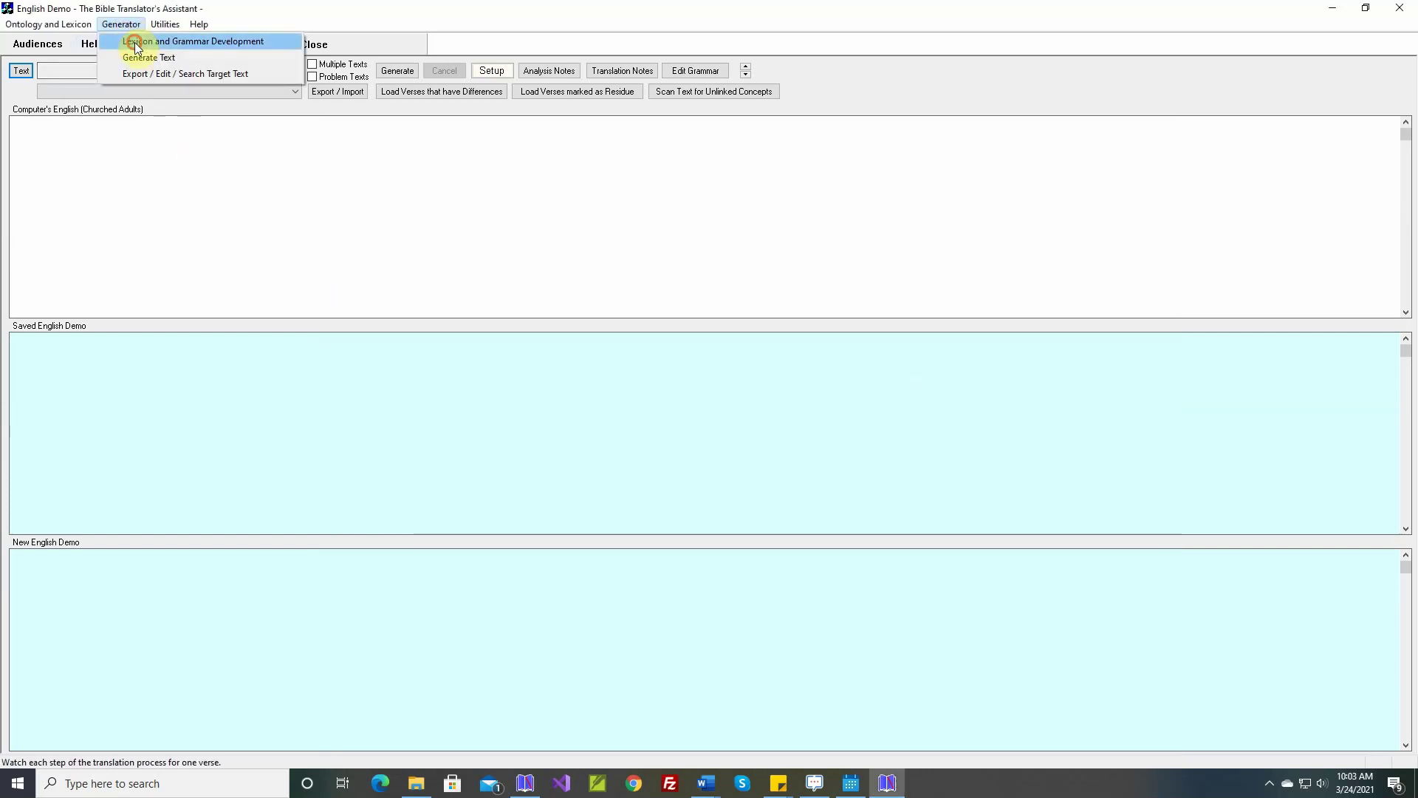
pyautogui.click(146, 42)
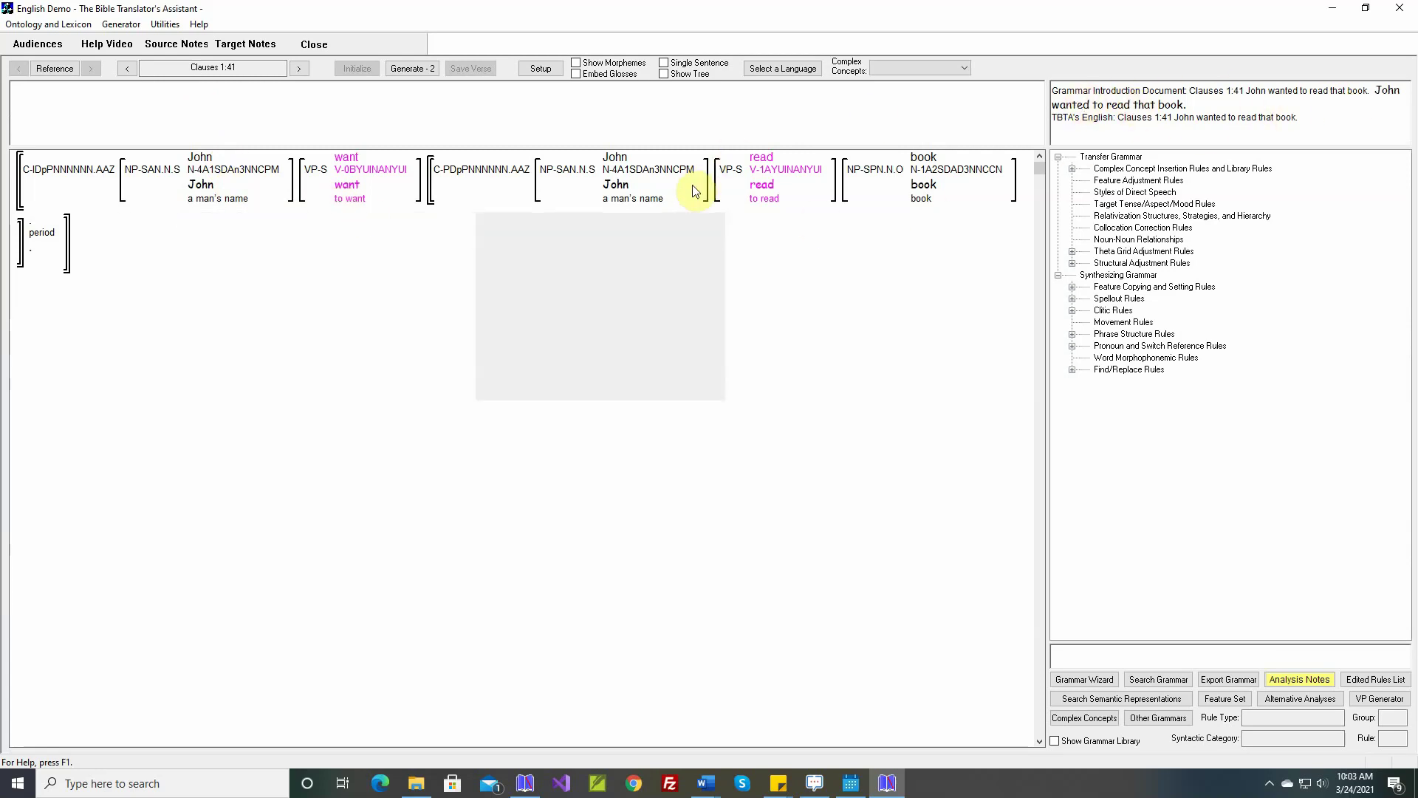
# Open the Theta Grid Adjustment rule for the verb "want" and start its Simple Output, leaving the agent's grammatical relation and adposition blank.
pyautogui.moveTo(349, 177)
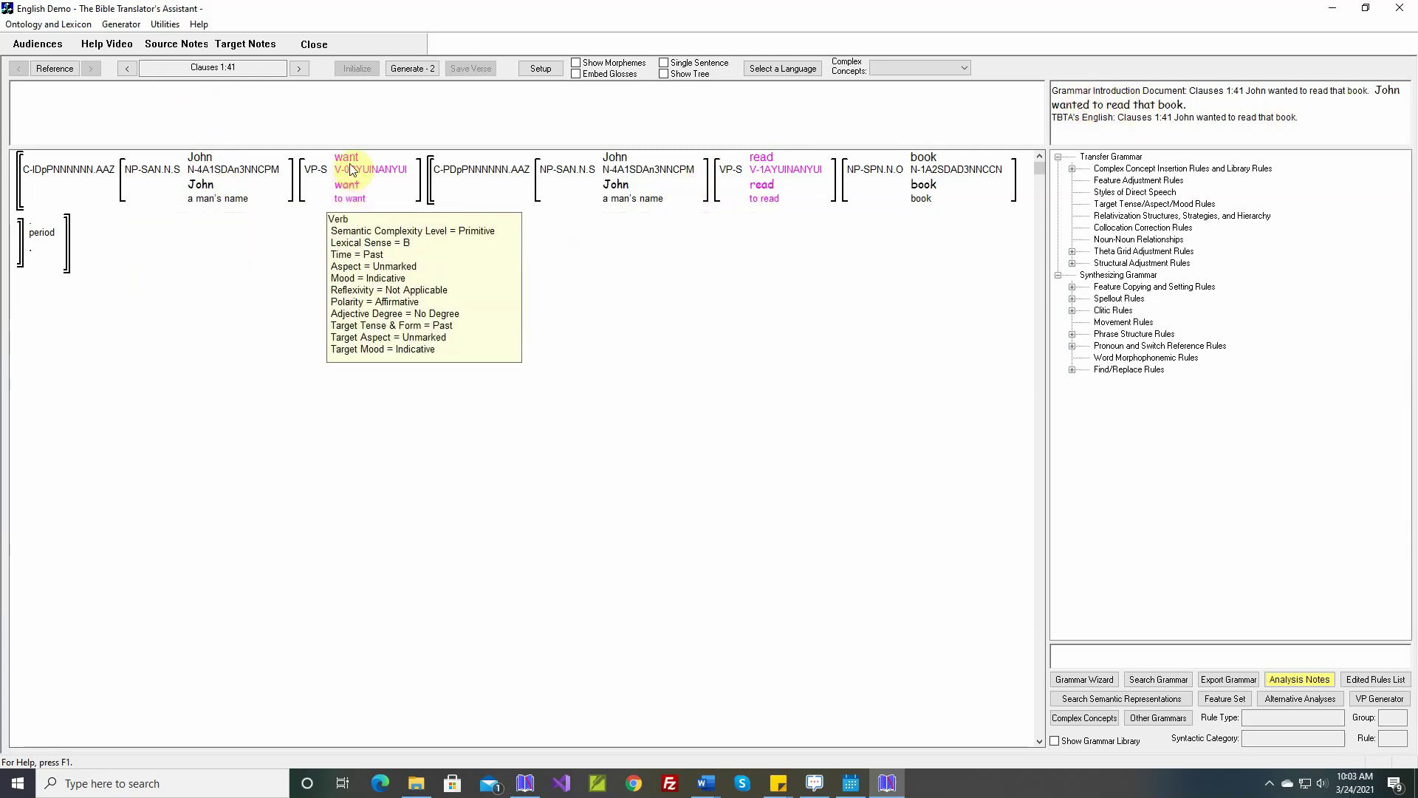
pyautogui.rightClick(350, 167)
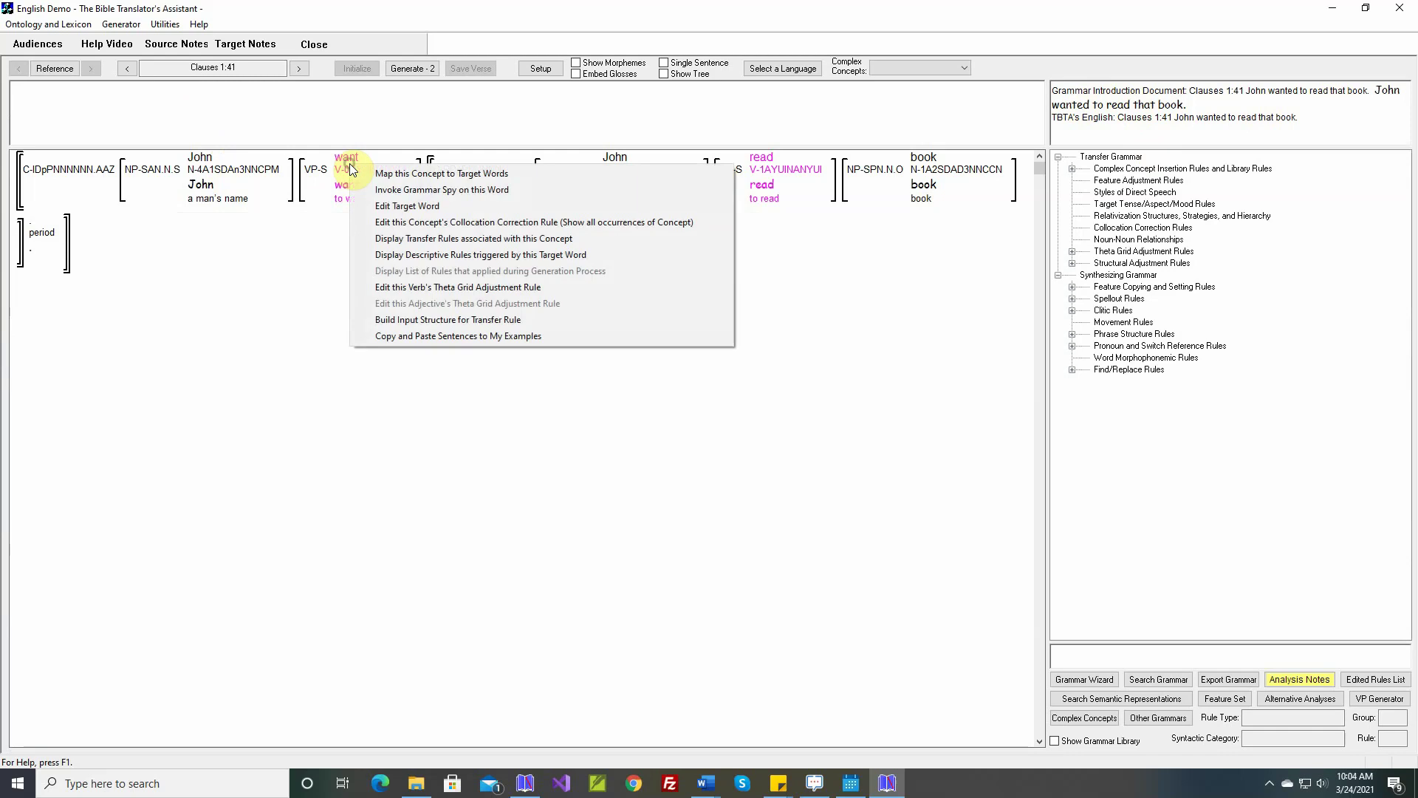
pyautogui.click(409, 288)
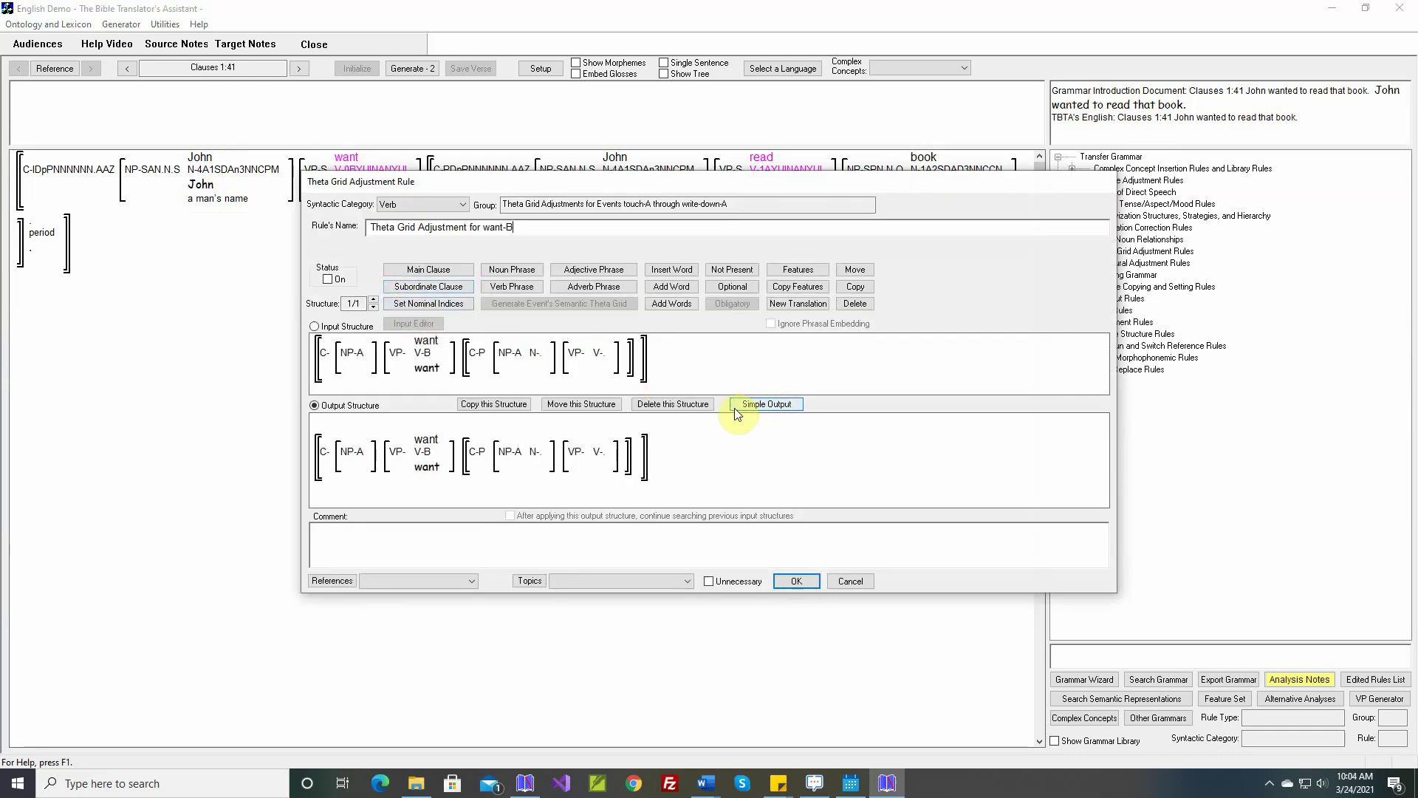
pyautogui.click(759, 407)
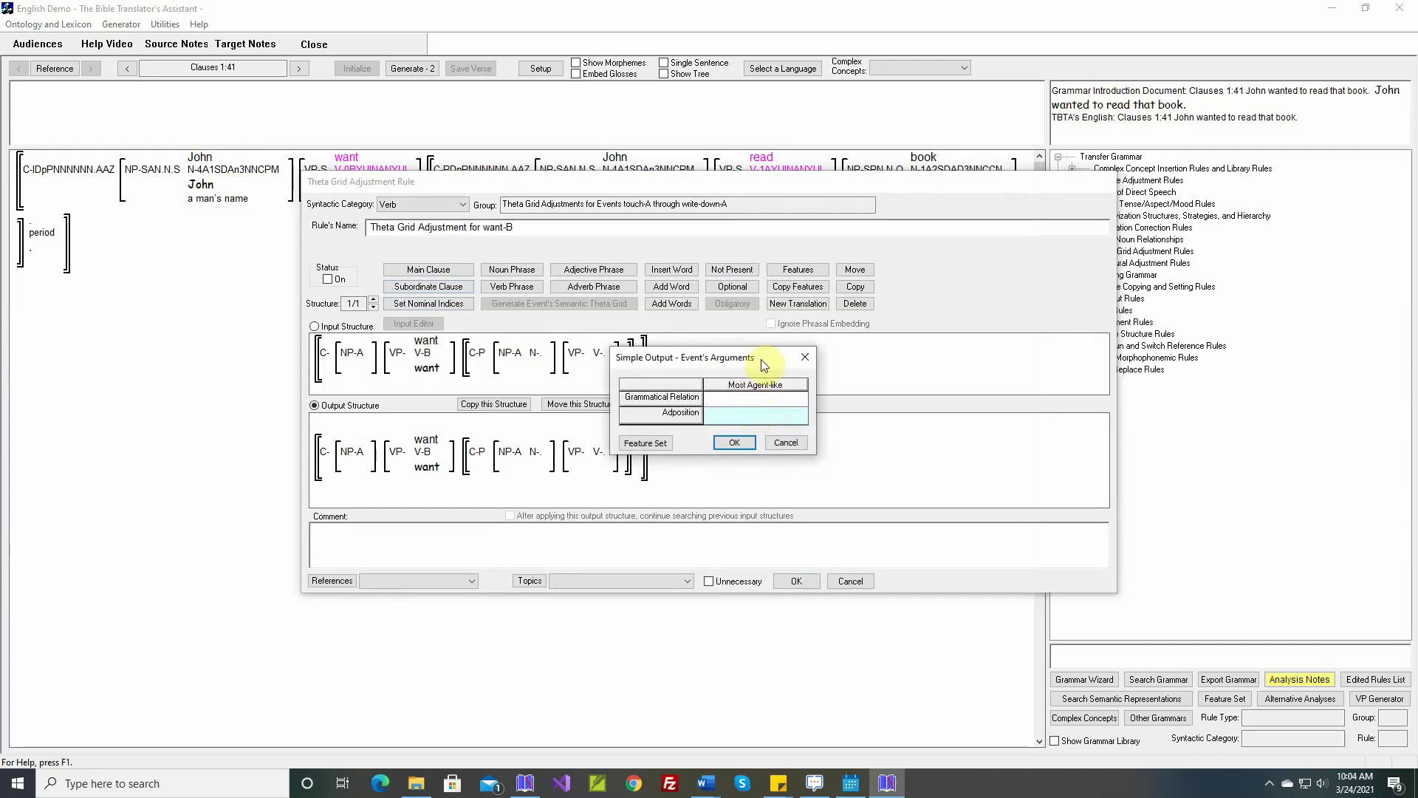
pyautogui.moveTo(761, 358); pyautogui.dragTo(868, 340)
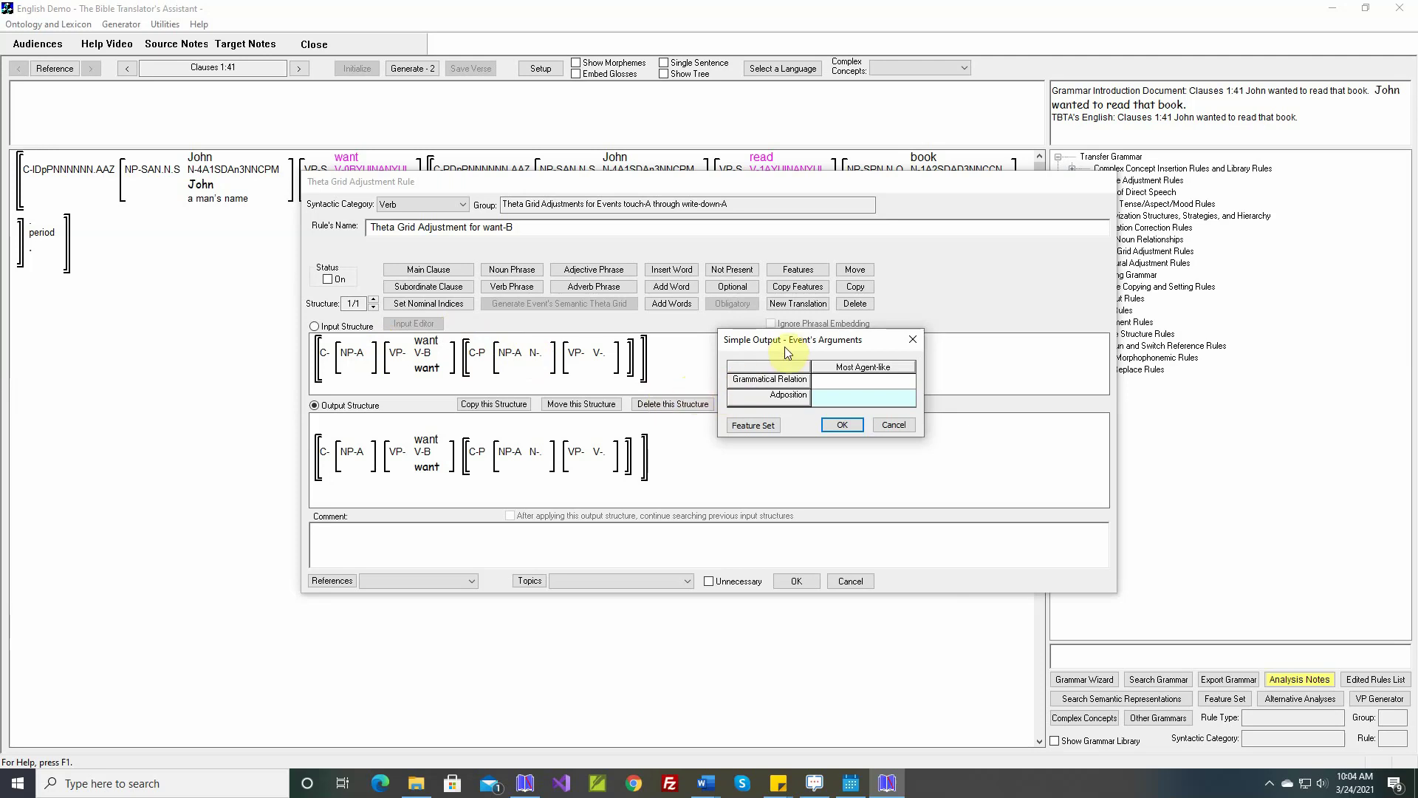
pyautogui.moveTo(849, 344); pyautogui.dragTo(800, 326)
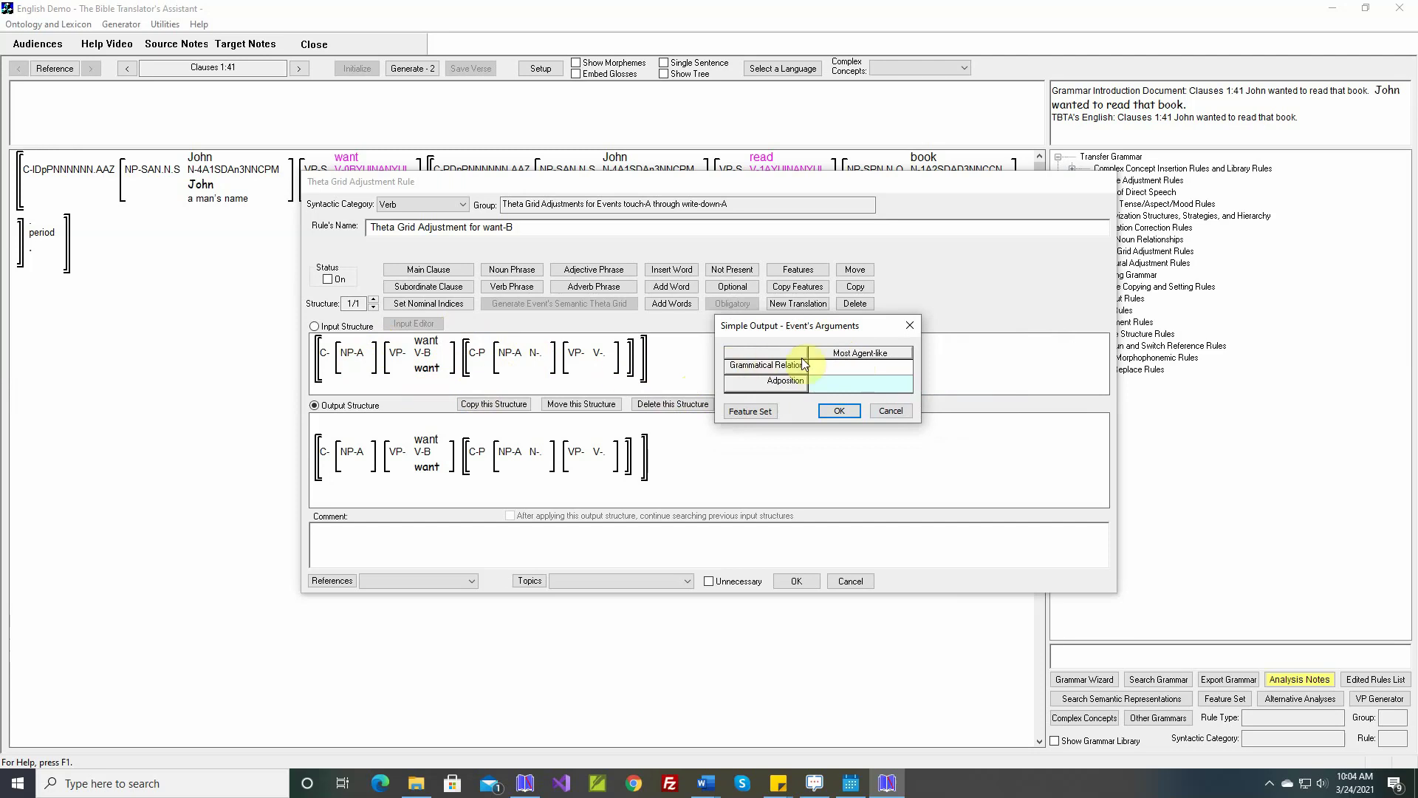
pyautogui.click(839, 411)
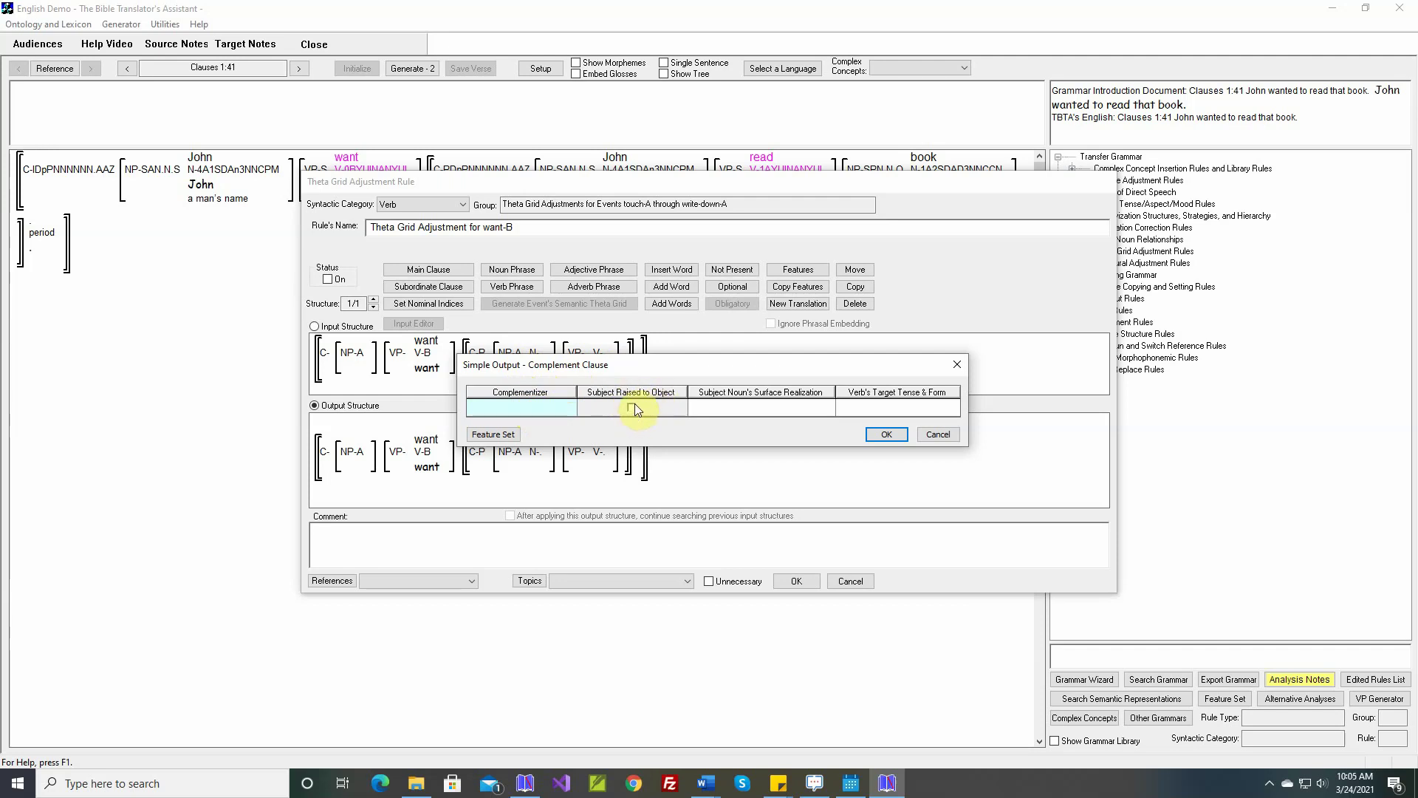
# Set the complement clause of the "want" rule to subject noun surface realization PRO and verb target form 'to' Infinitive.
pyautogui.click(775, 405)
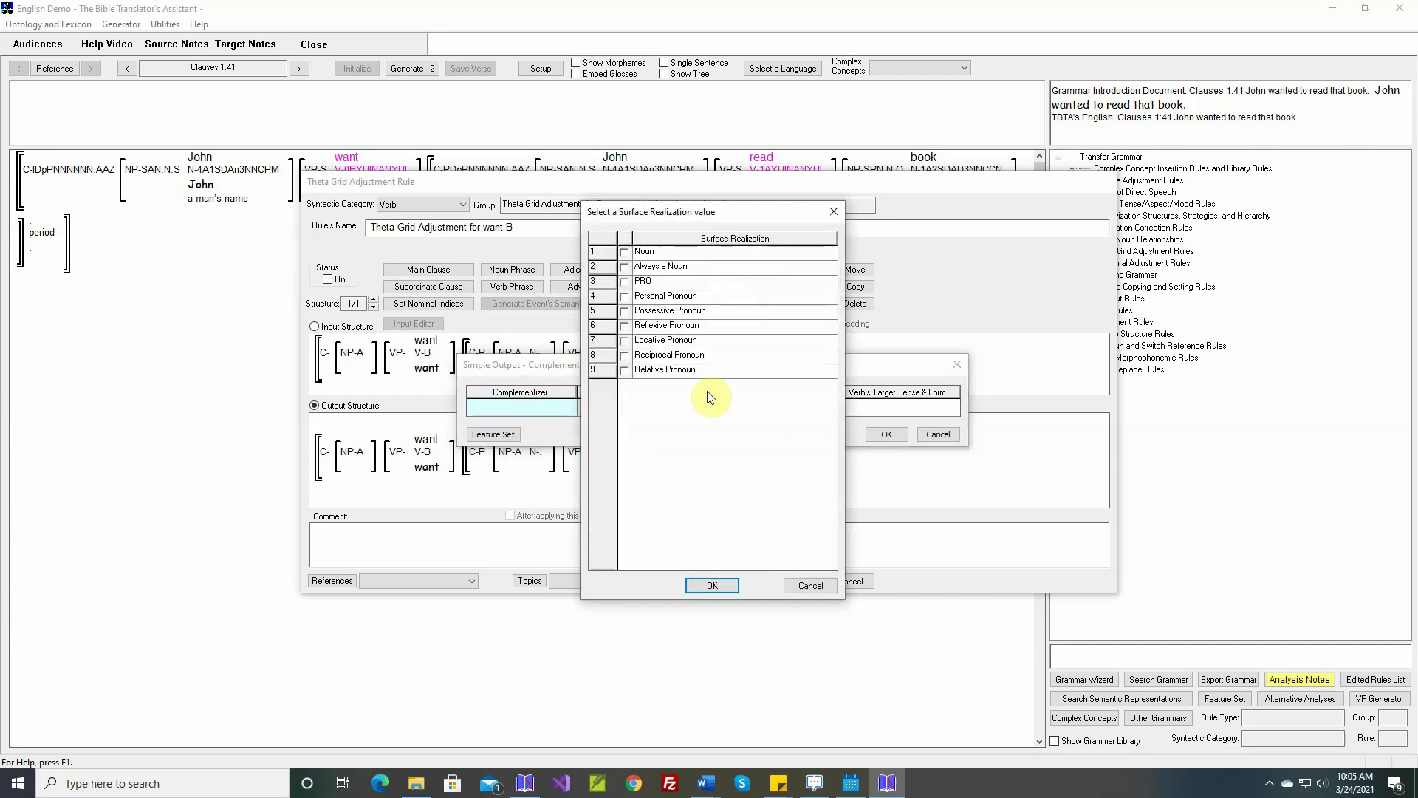
pyautogui.click(625, 282)
pyautogui.click(711, 585)
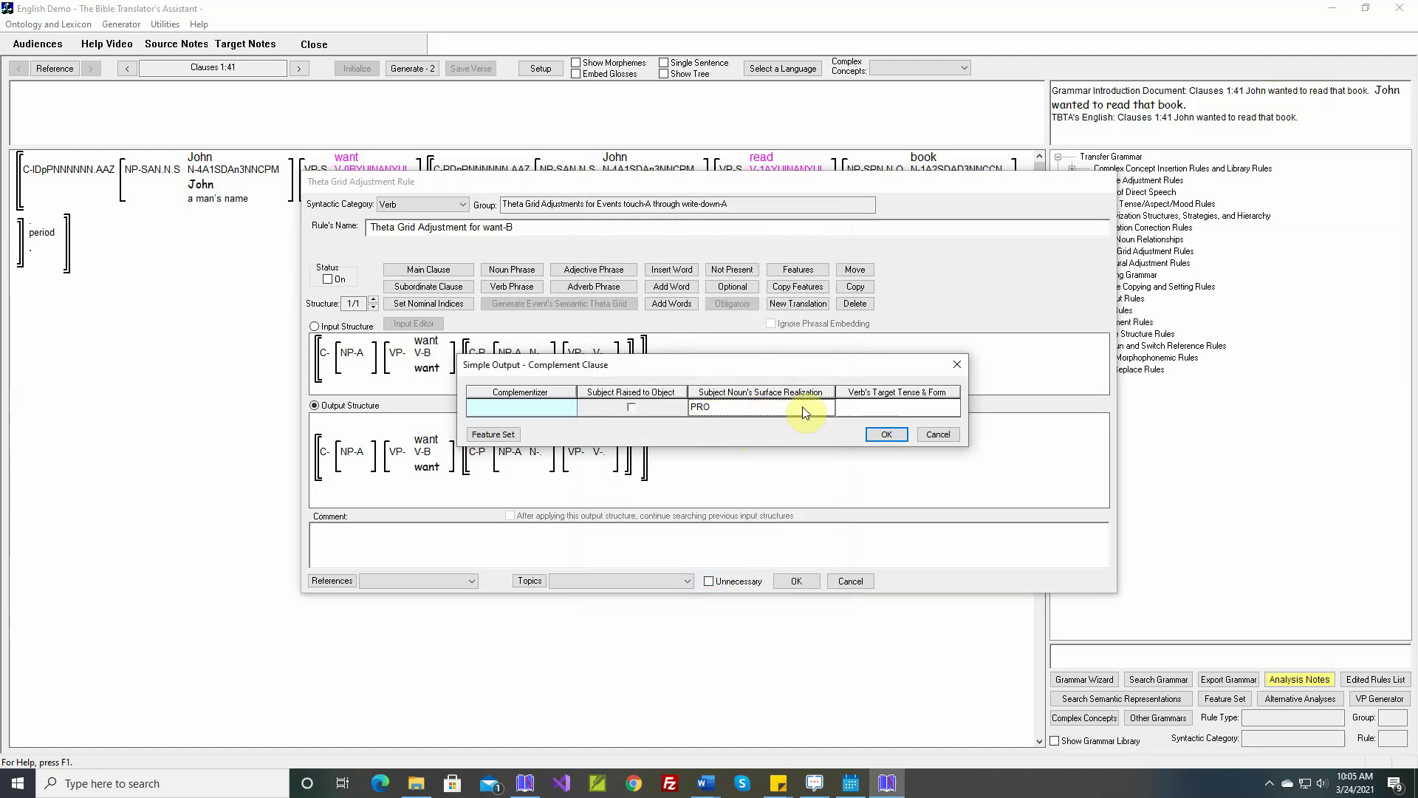
pyautogui.click(896, 406)
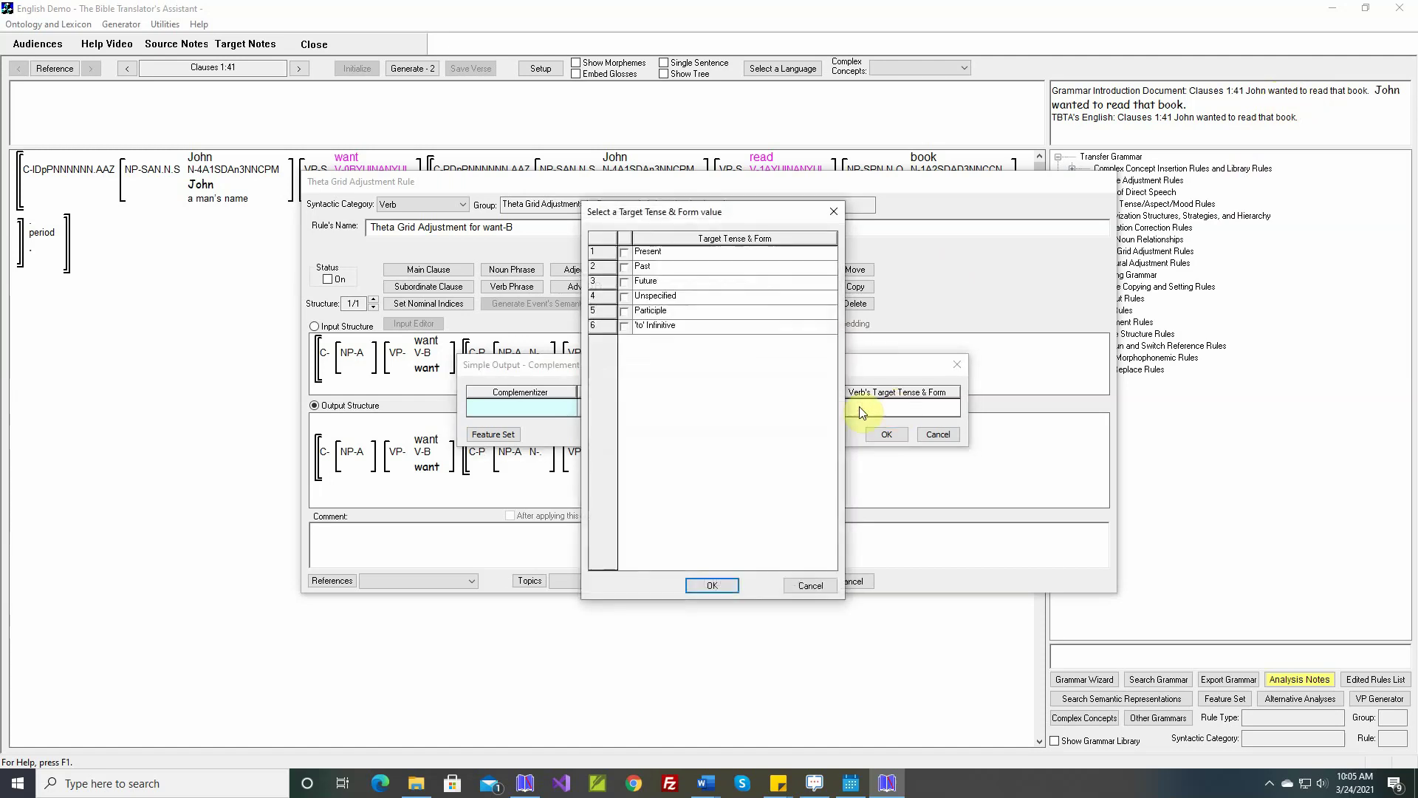
pyautogui.click(624, 326)
pyautogui.click(711, 584)
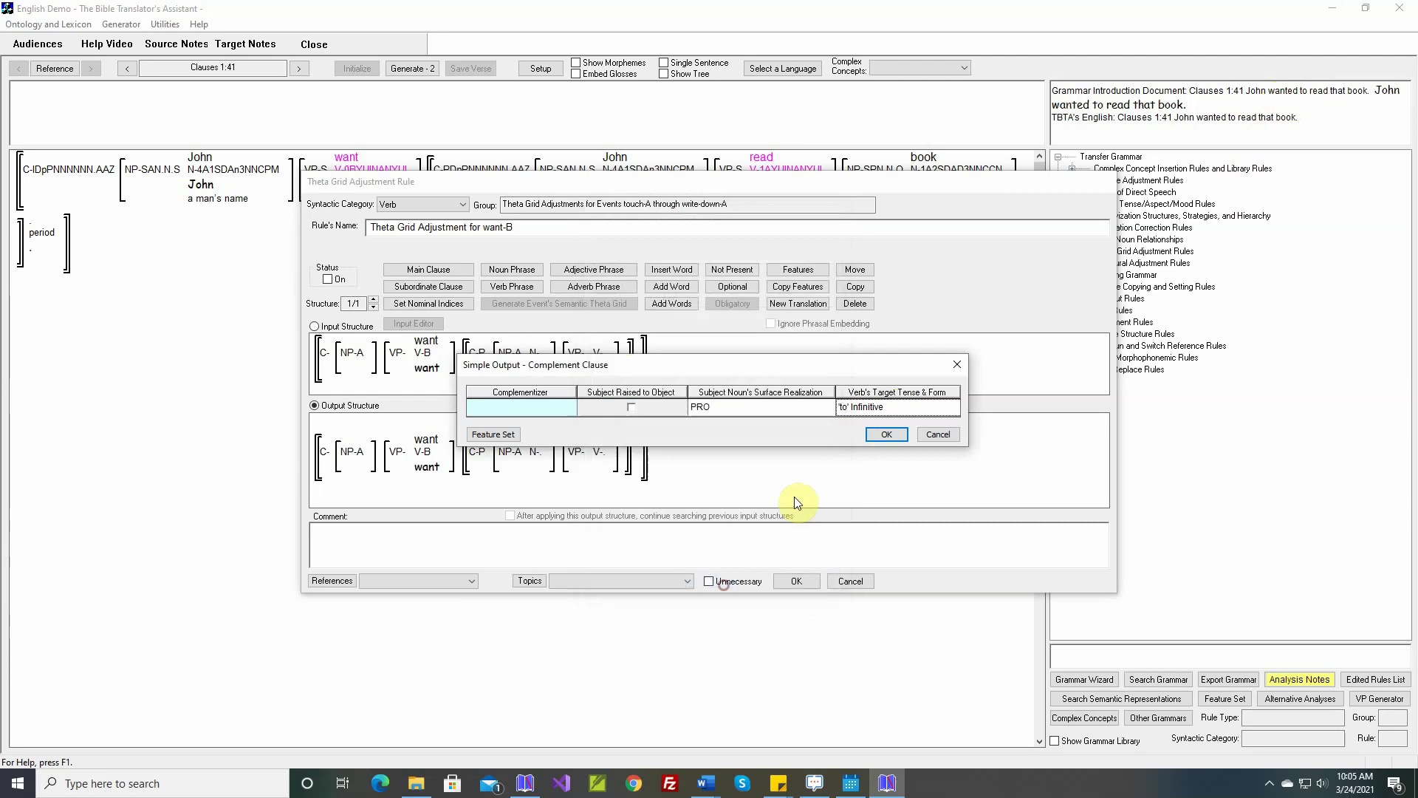
pyautogui.click(883, 434)
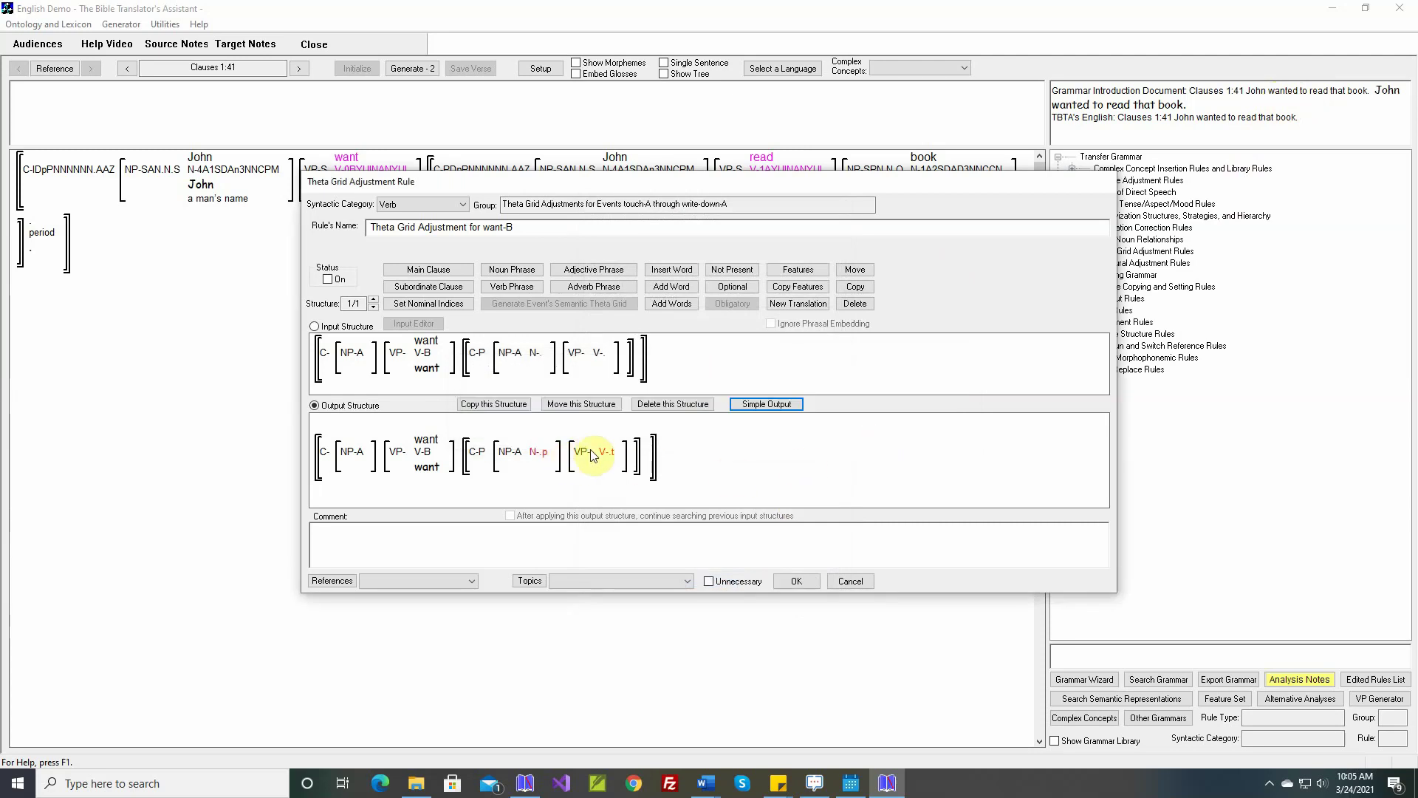
# Insert the comment from the selected Word document into the "want" rule, and save the rule with its status on.
pyautogui.rightClick(590, 530)
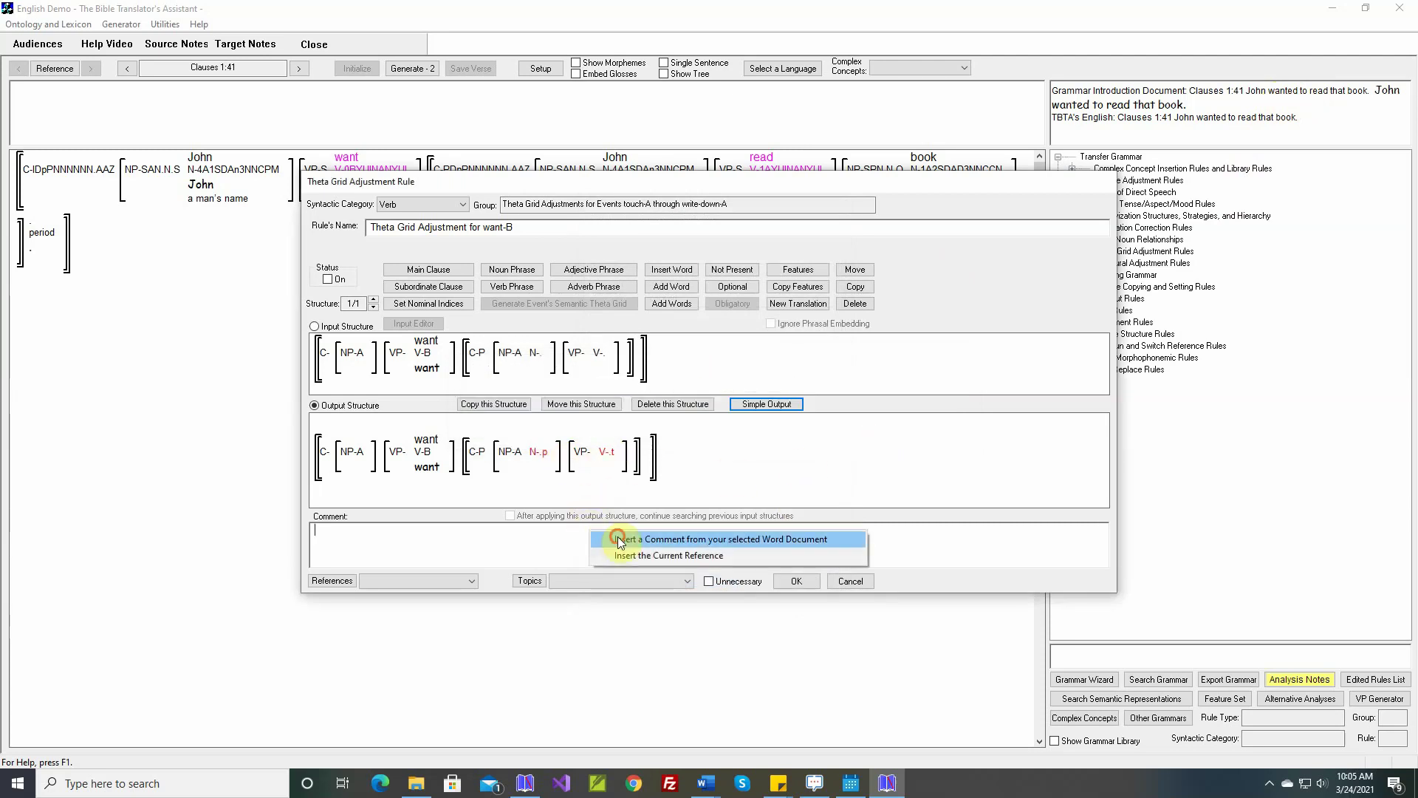
pyautogui.click(614, 538)
pyautogui.click(328, 279)
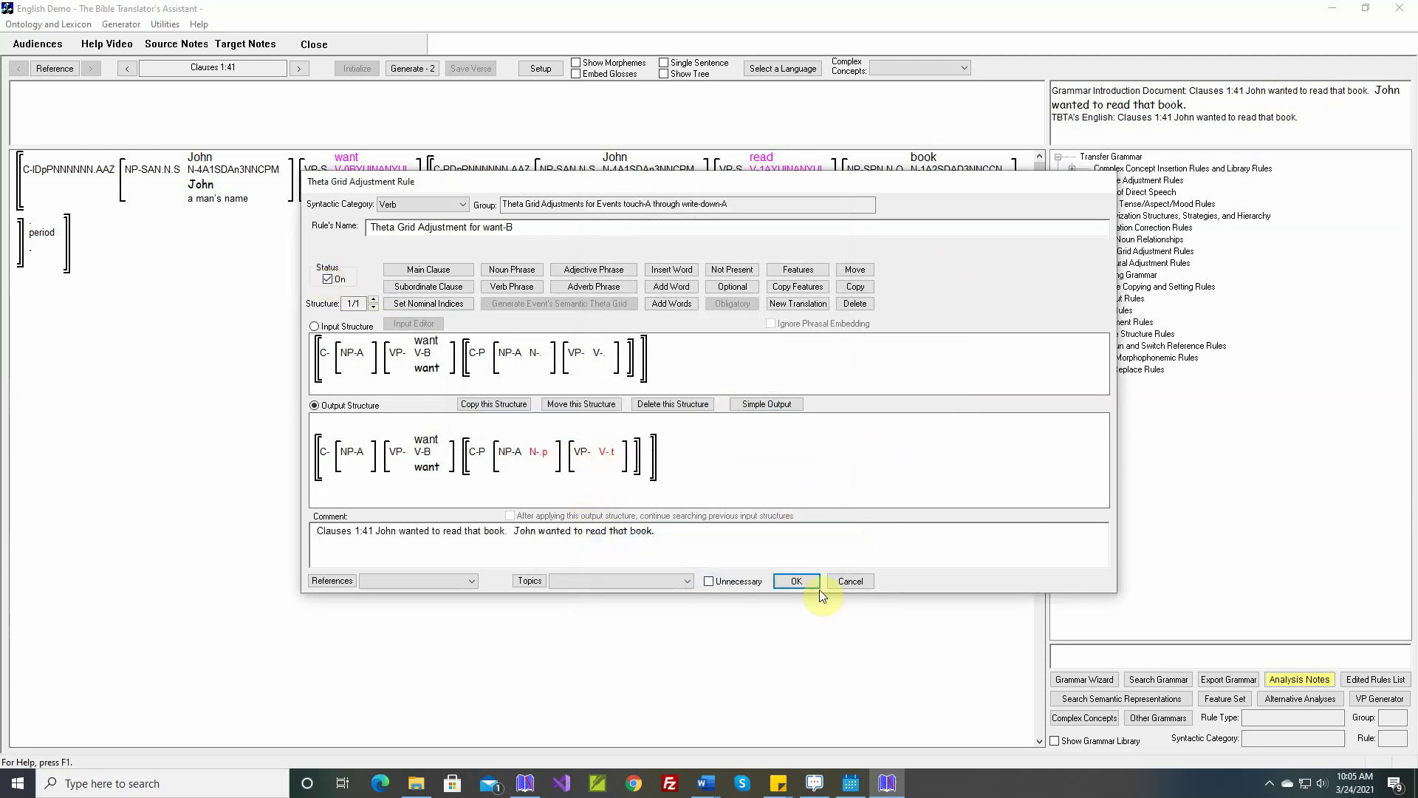
pyautogui.click(796, 580)
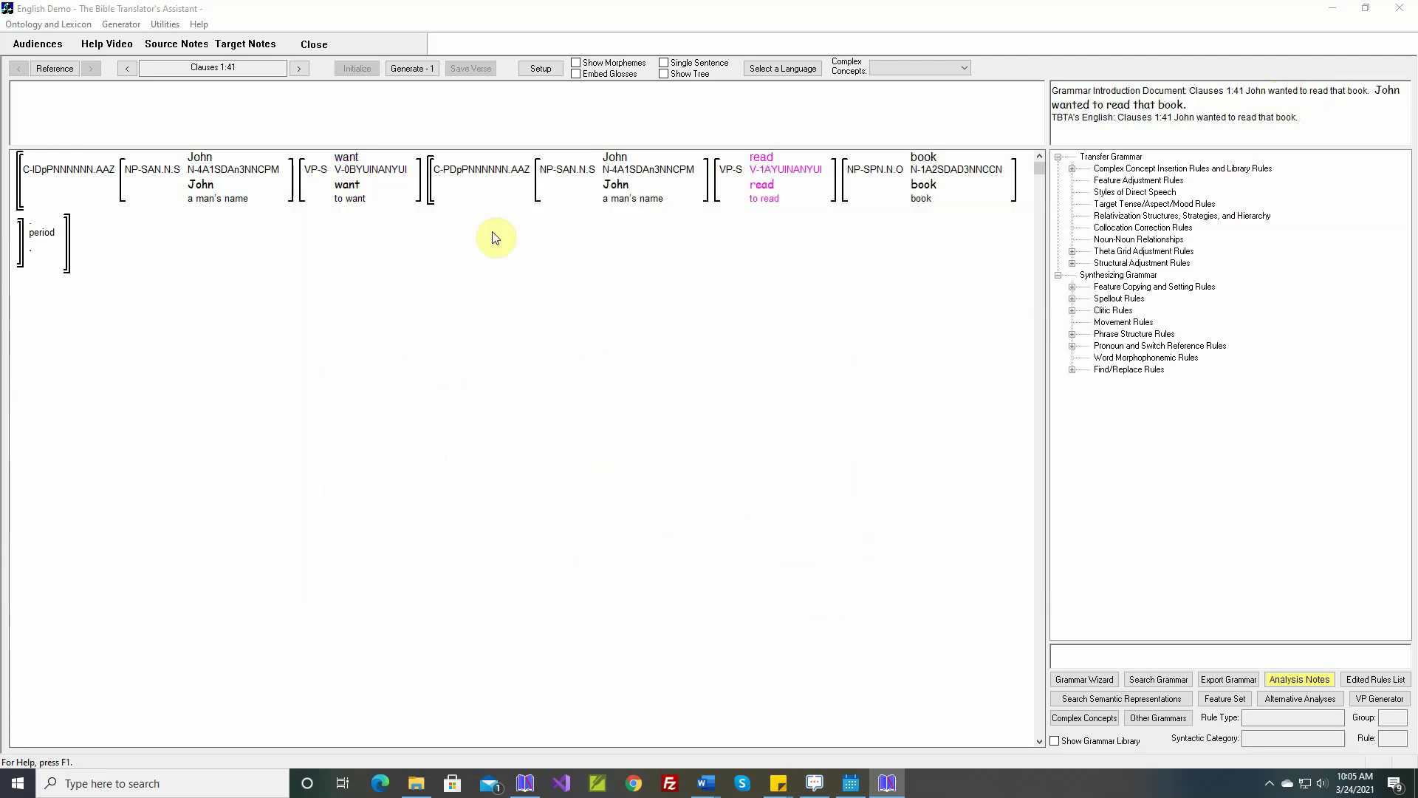
# Generate and save the verse for Clauses 1:41, and advance to Clauses 1:42.
pyautogui.click(404, 70)
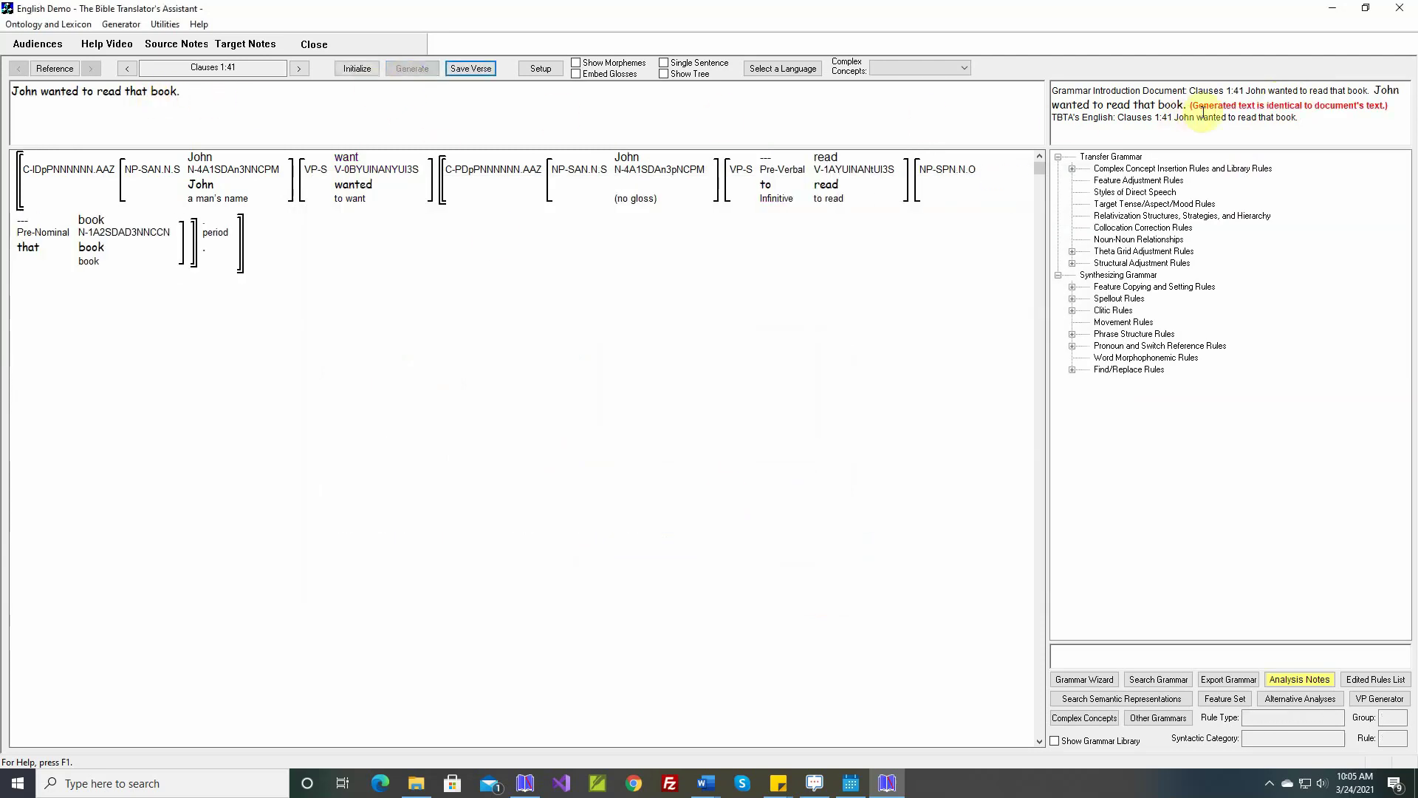
pyautogui.click(472, 68)
pyautogui.click(298, 68)
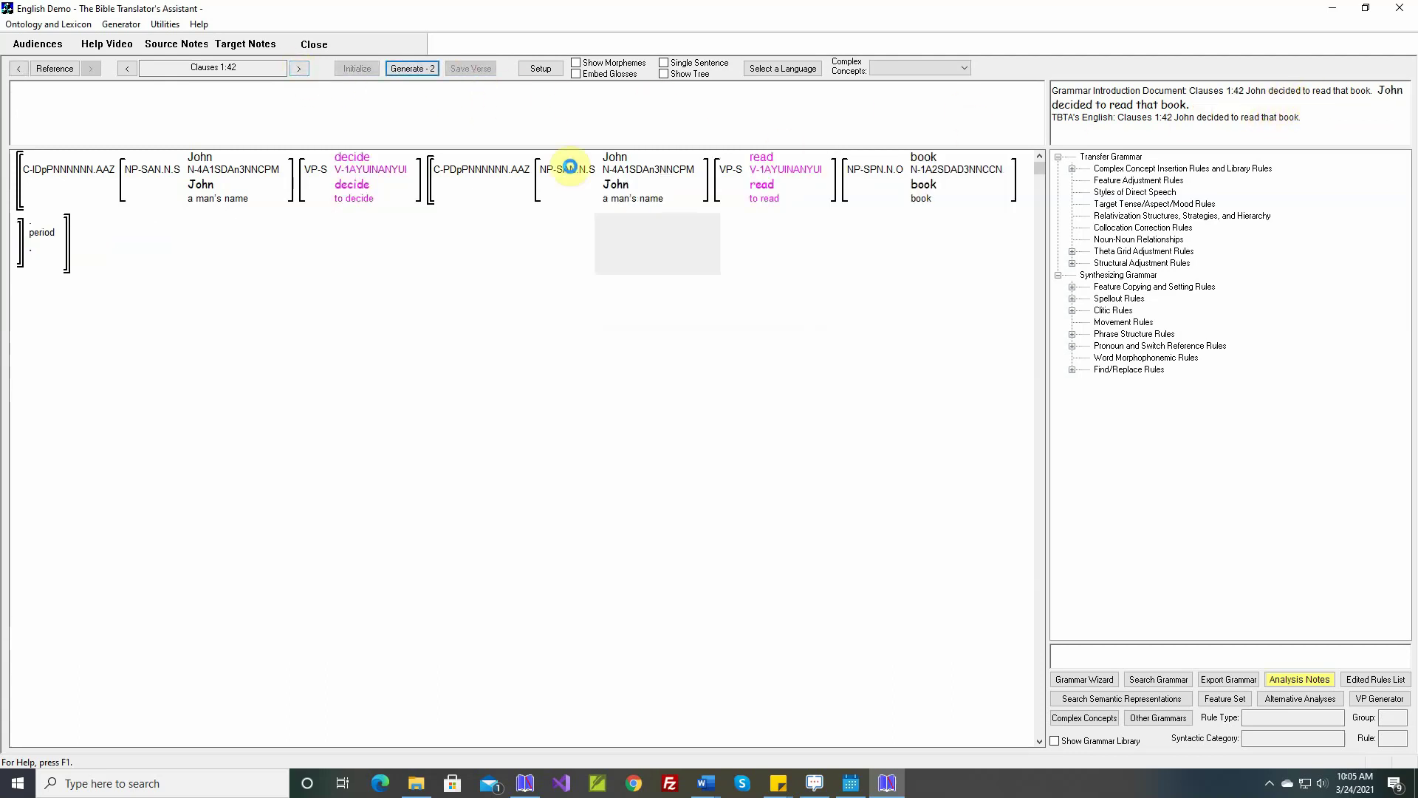
# Open the Theta Grid Adjustment rule for "decide" and start its Simple Output, leaving the agent's grammatical relation and adposition blank.
pyautogui.rightClick(356, 167)
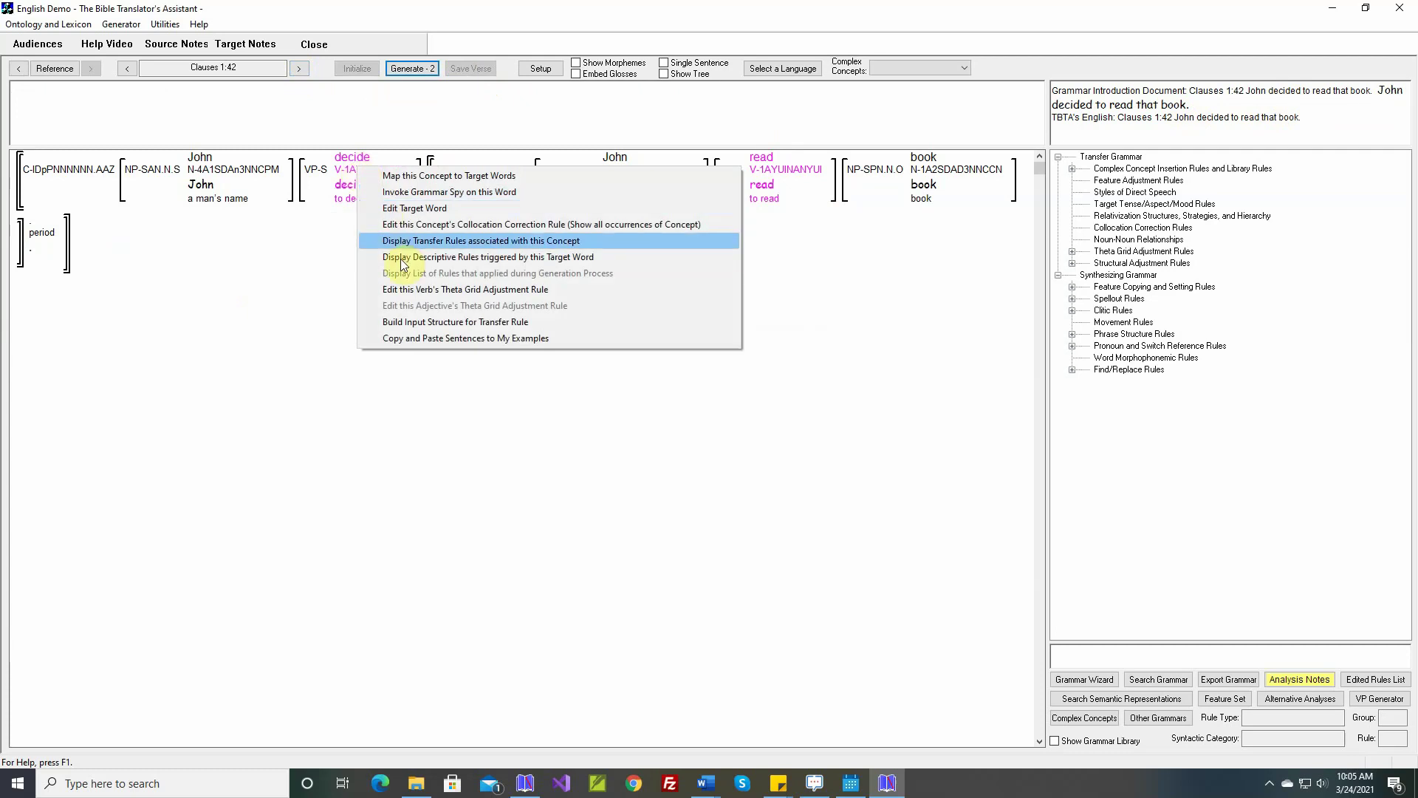
pyautogui.click(407, 289)
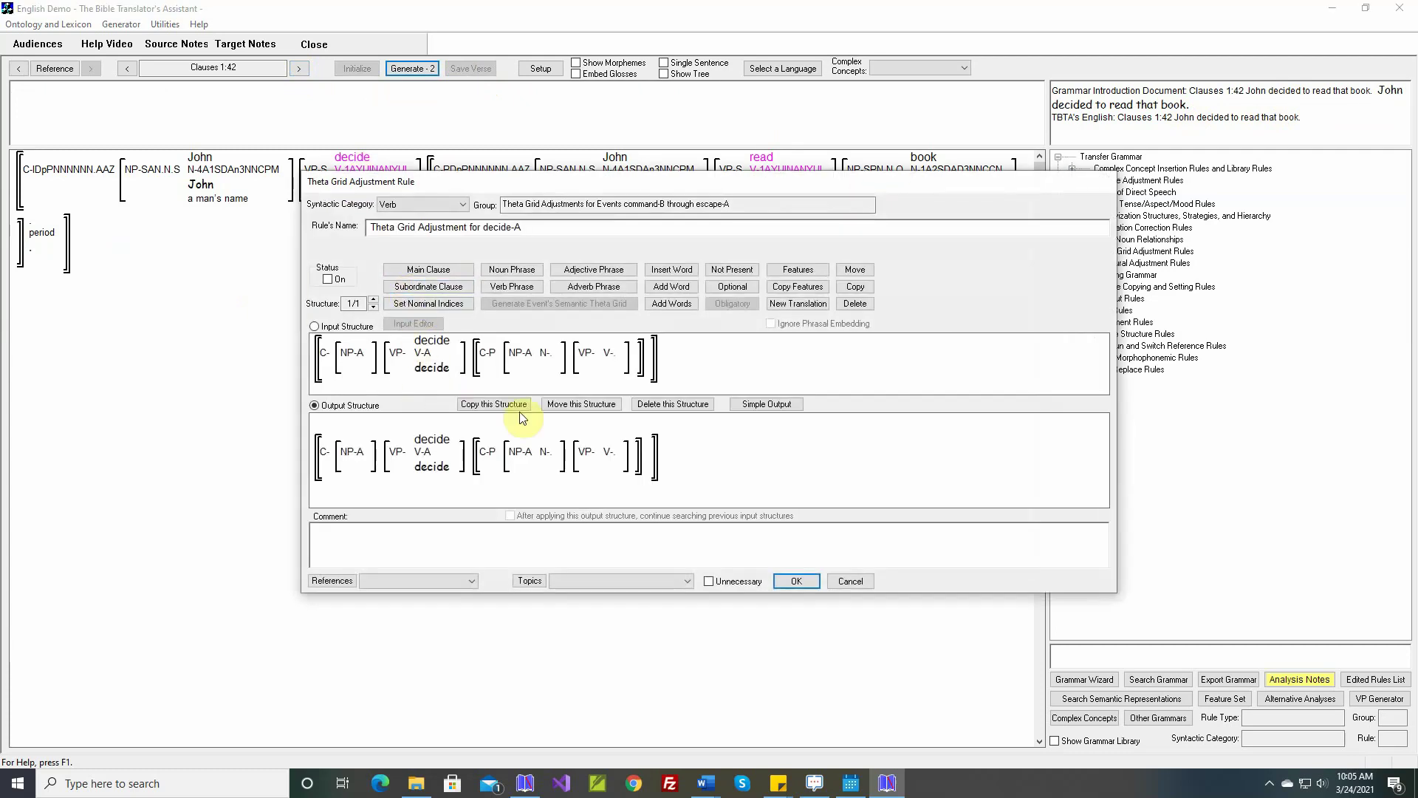
pyautogui.click(780, 407)
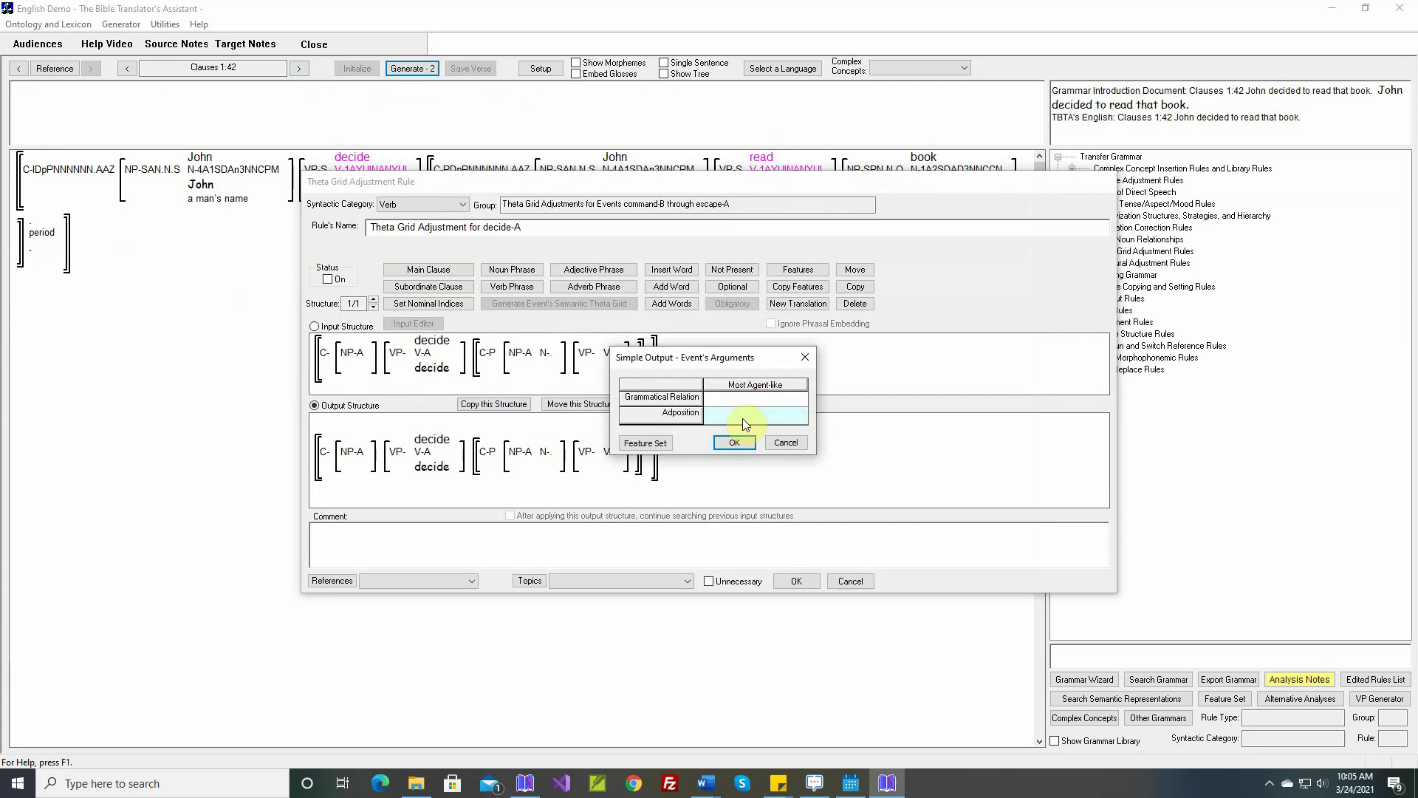
pyautogui.click(734, 443)
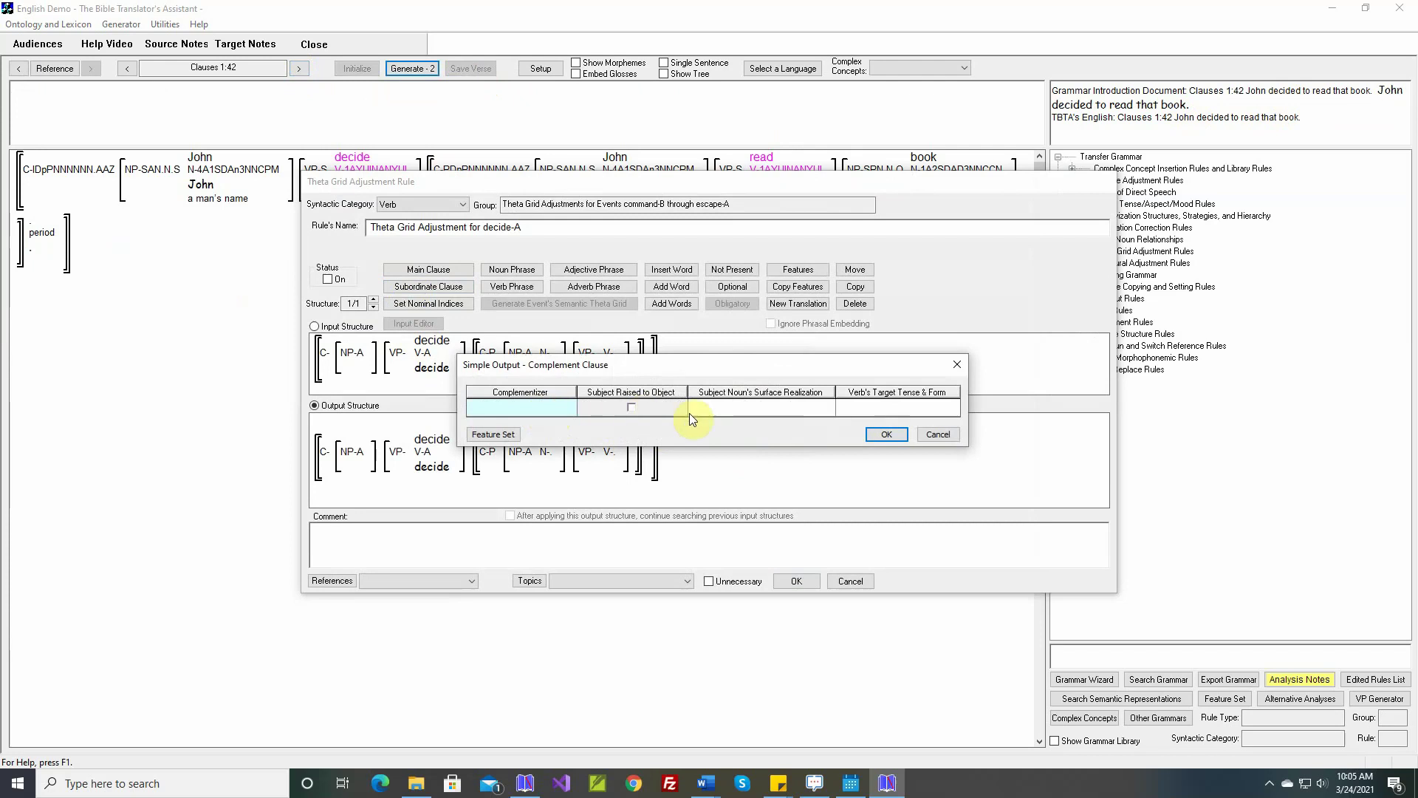
# Set the complement clause of the "decide" rule to subject noun surface realization PRO and verb target form 'to' Infinitive.
pyautogui.click(749, 410)
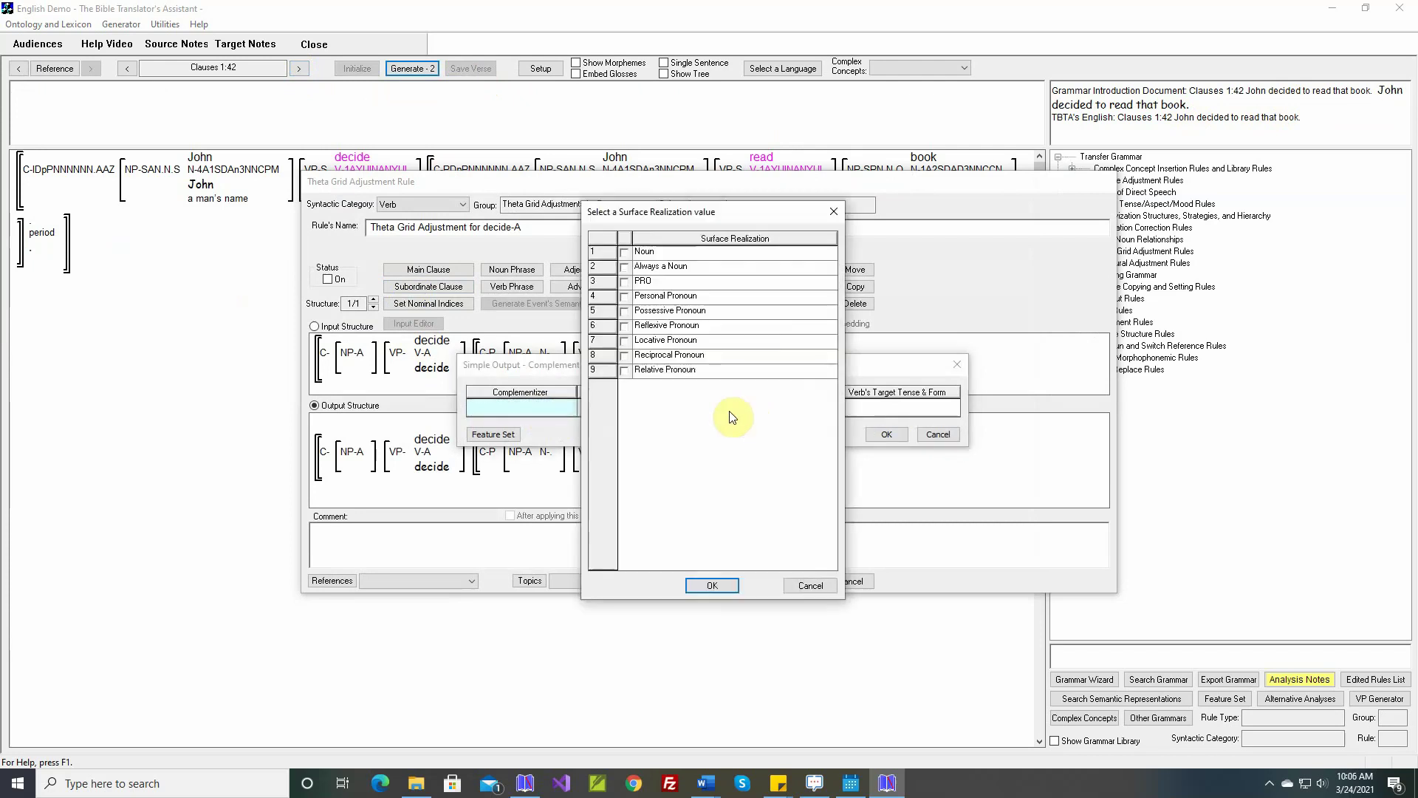
pyautogui.click(624, 281)
pyautogui.click(713, 585)
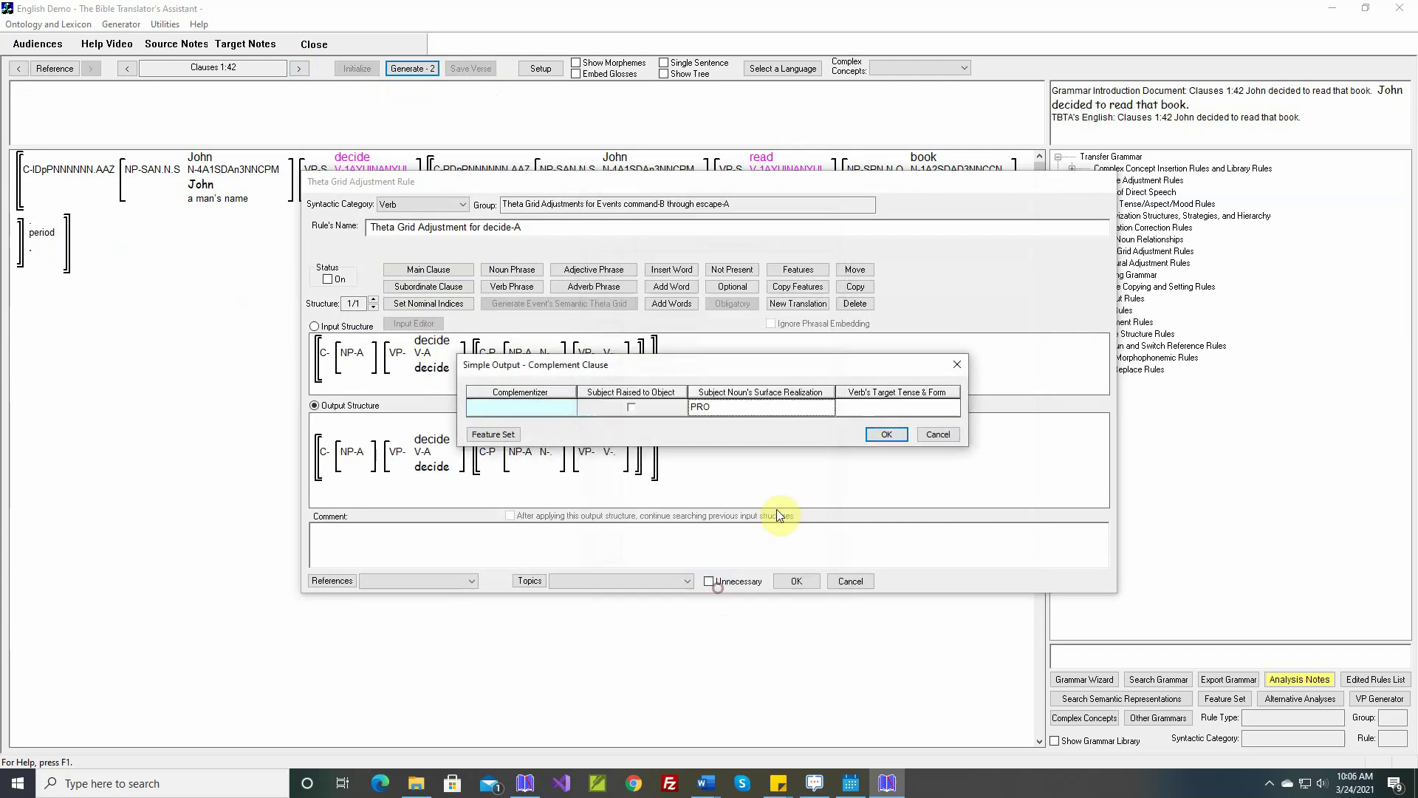
pyautogui.click(863, 405)
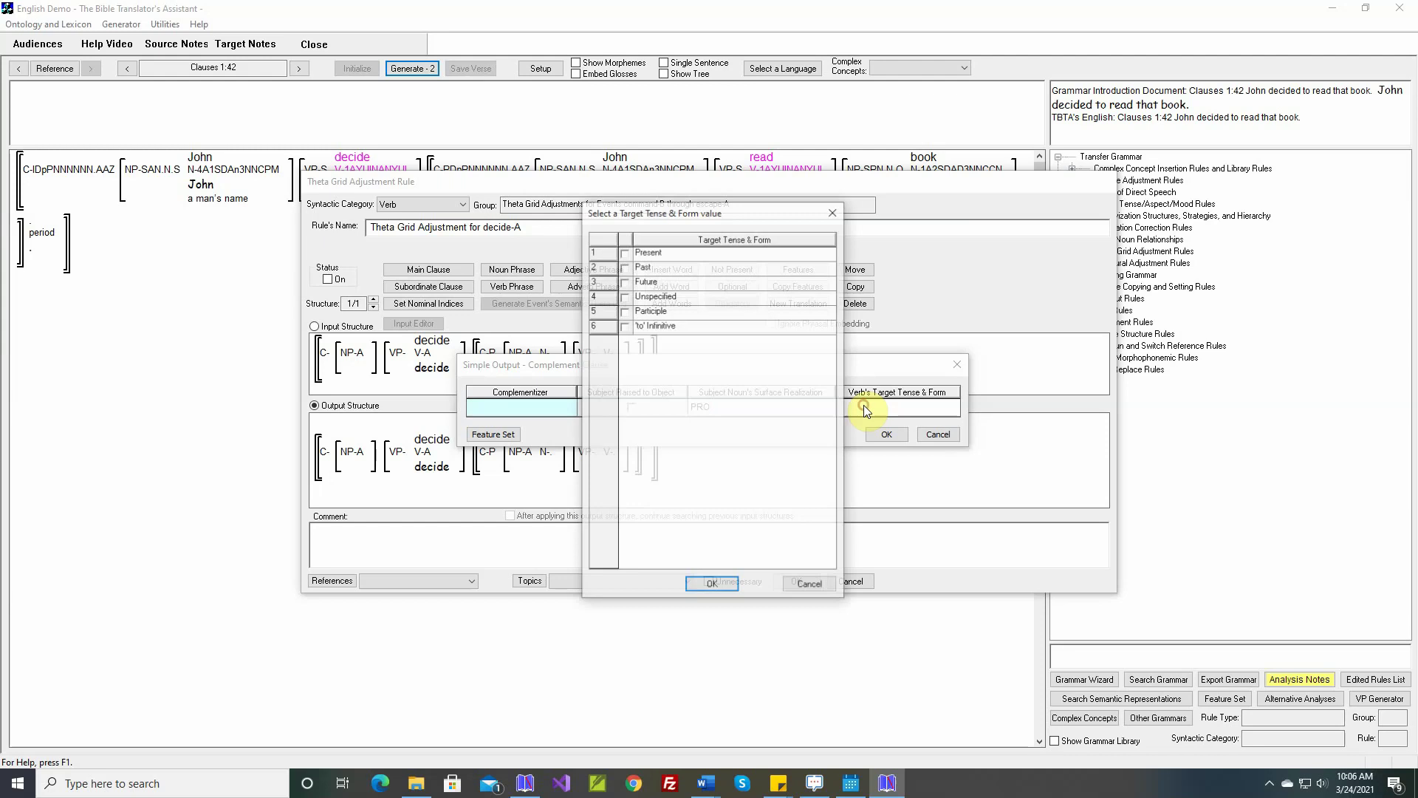
pyautogui.click(624, 326)
pyautogui.click(712, 585)
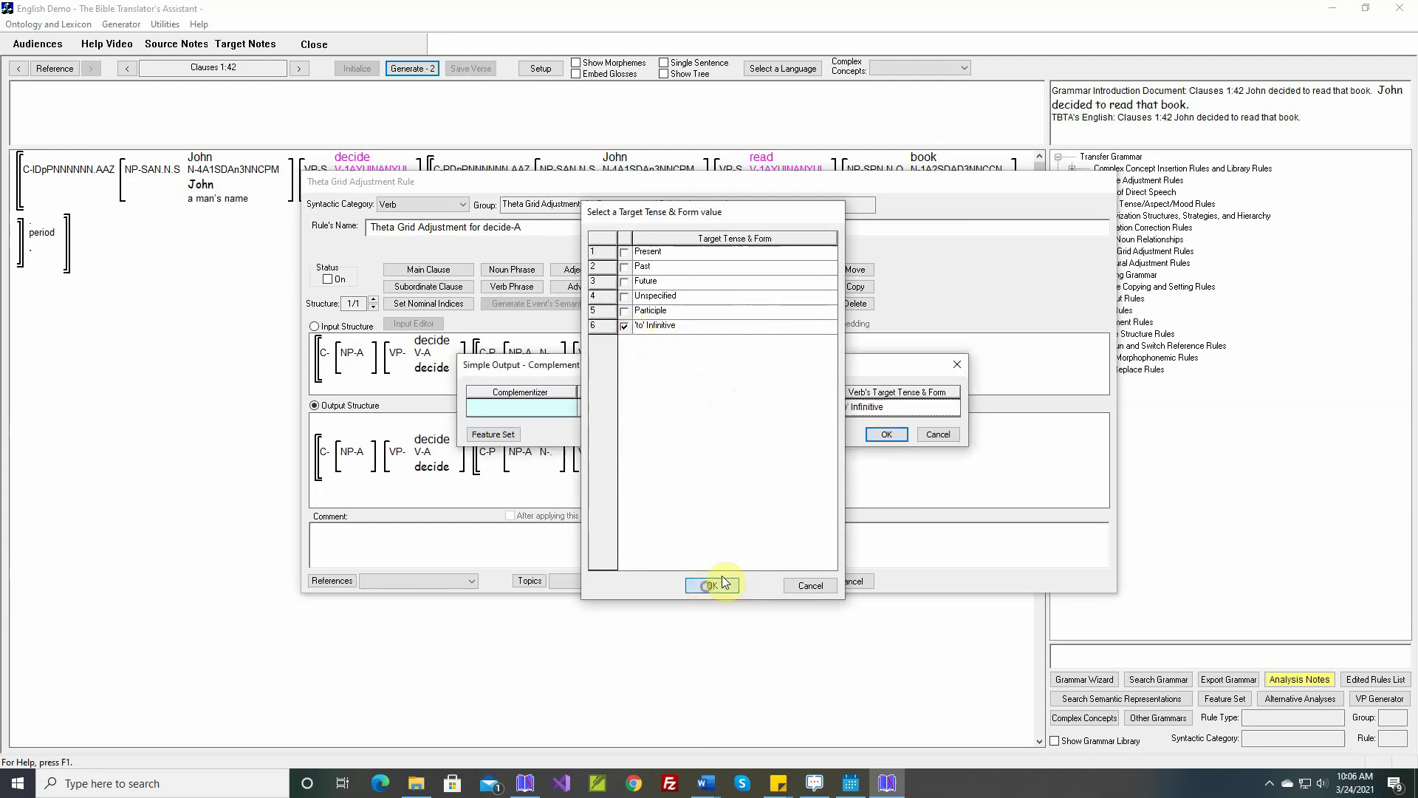
pyautogui.click(885, 435)
# Check the "decide" rule's structures, insert the comment from the selected Word document, and save the rule with its status on.
pyautogui.moveTo(436, 343)
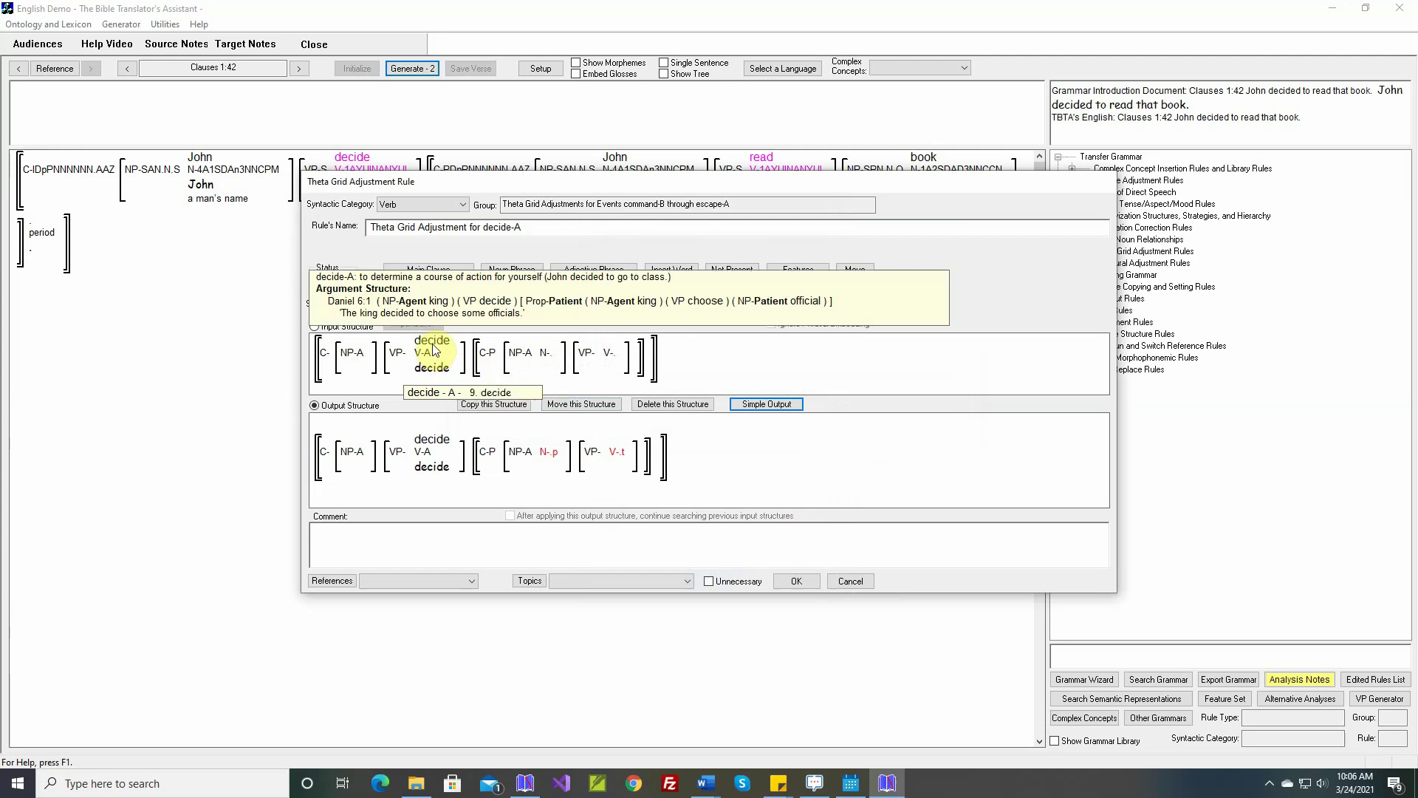
pyautogui.moveTo(556, 455)
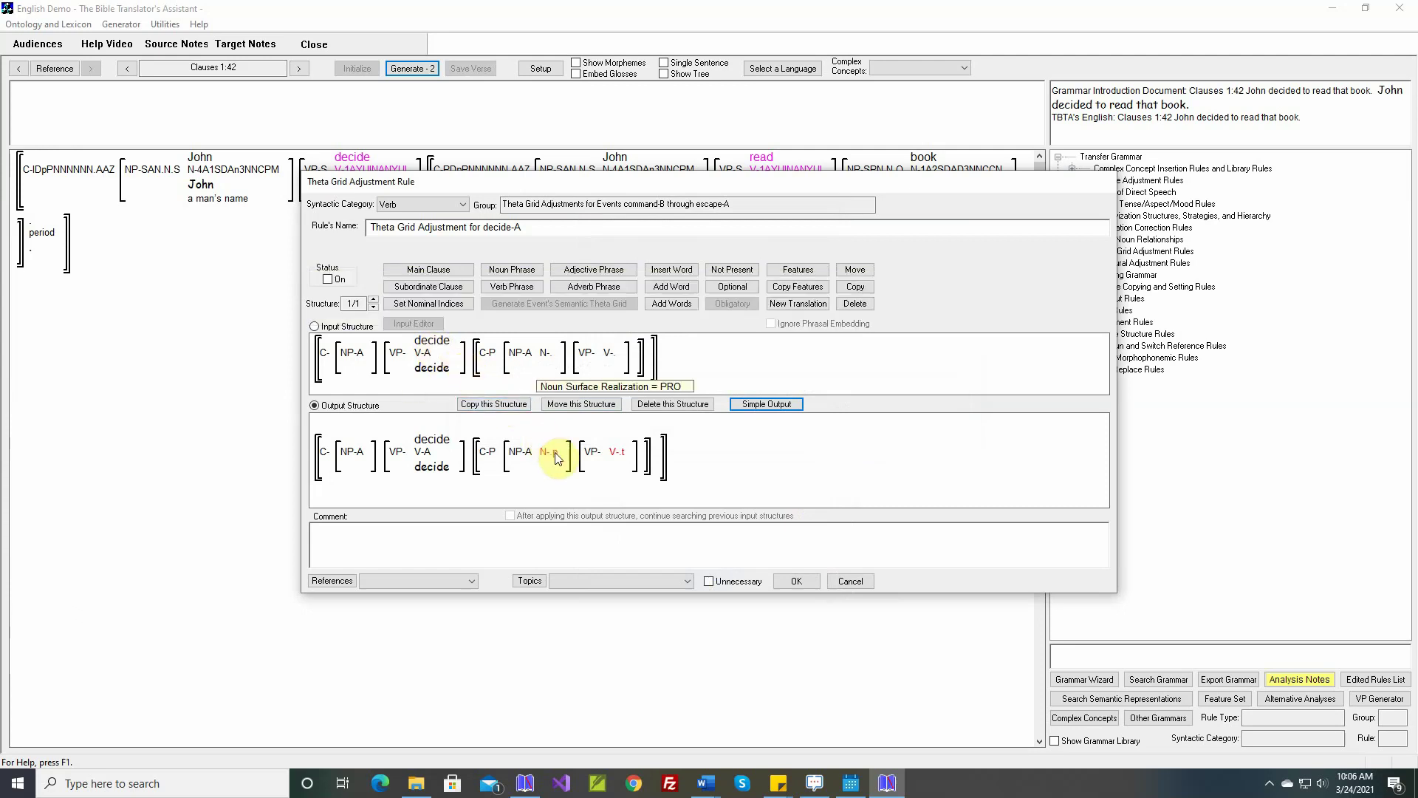
pyautogui.moveTo(619, 457)
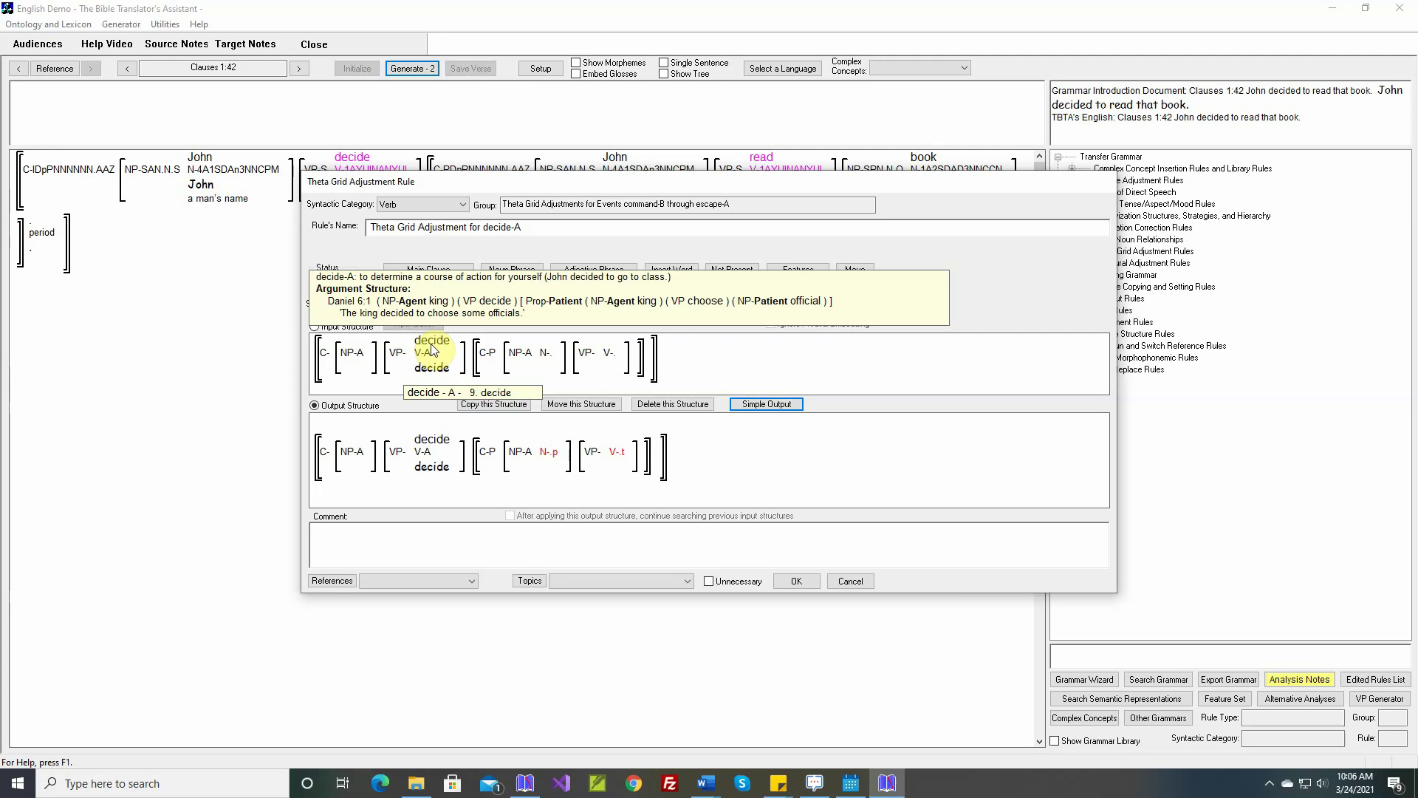
pyautogui.rightClick(530, 530)
pyautogui.click(552, 539)
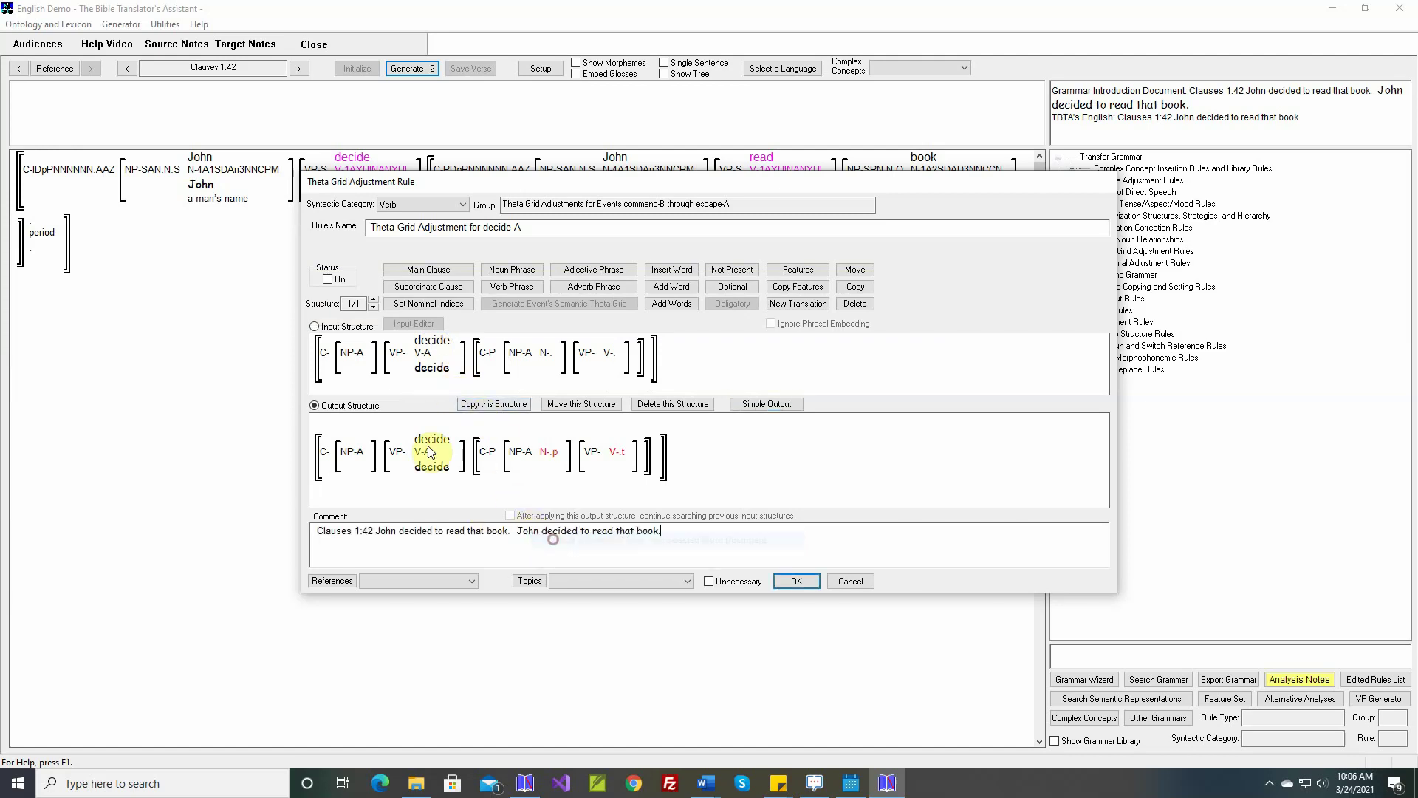
pyautogui.click(327, 279)
pyautogui.click(786, 580)
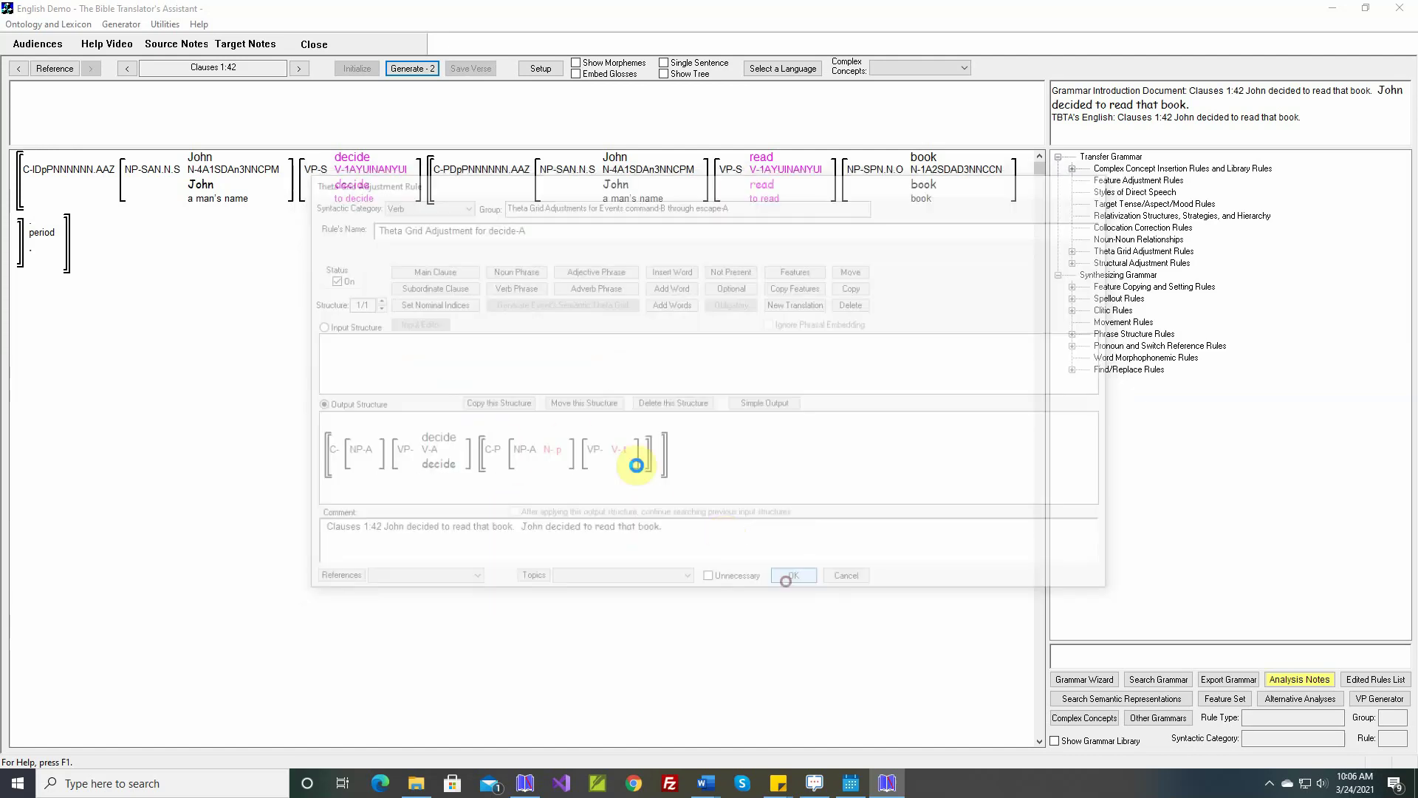
# Generate and save the verse for Clauses 1:42, and advance to Clauses 1:43.
pyautogui.click(414, 68)
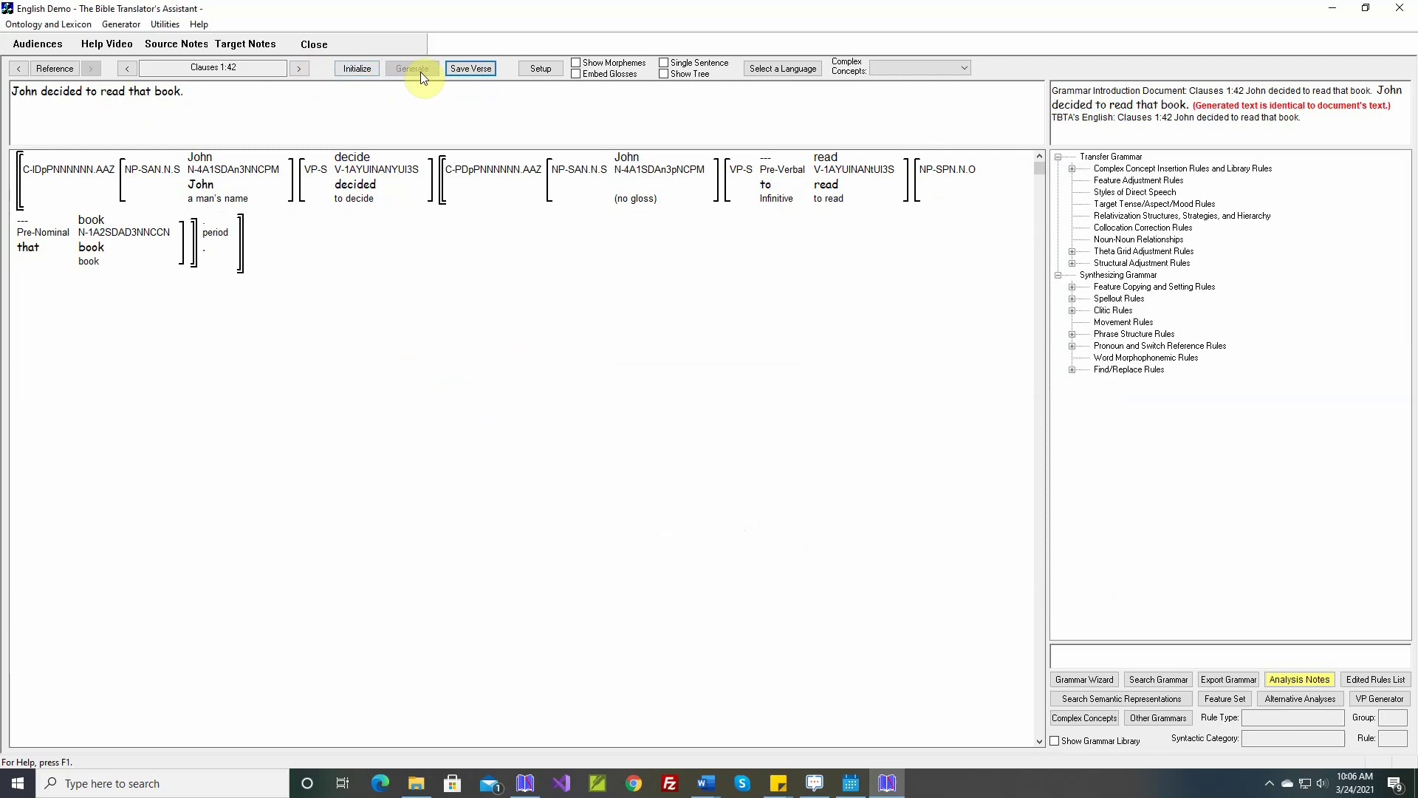
pyautogui.click(470, 68)
pyautogui.click(303, 69)
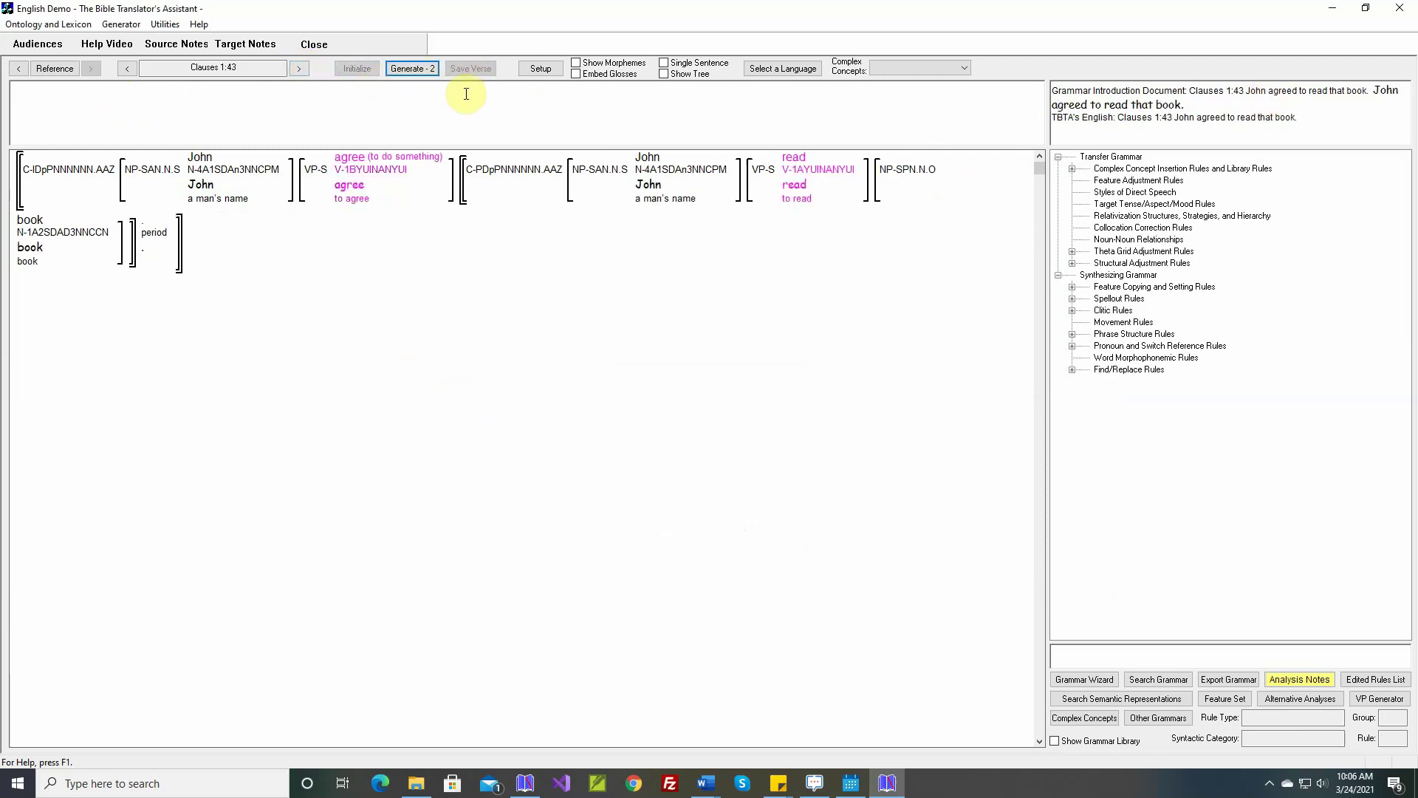
# Open the Theta Grid Adjustment rule for the verb "agree" in Clauses 1:43.
pyautogui.rightClick(373, 158)
pyautogui.click(423, 281)
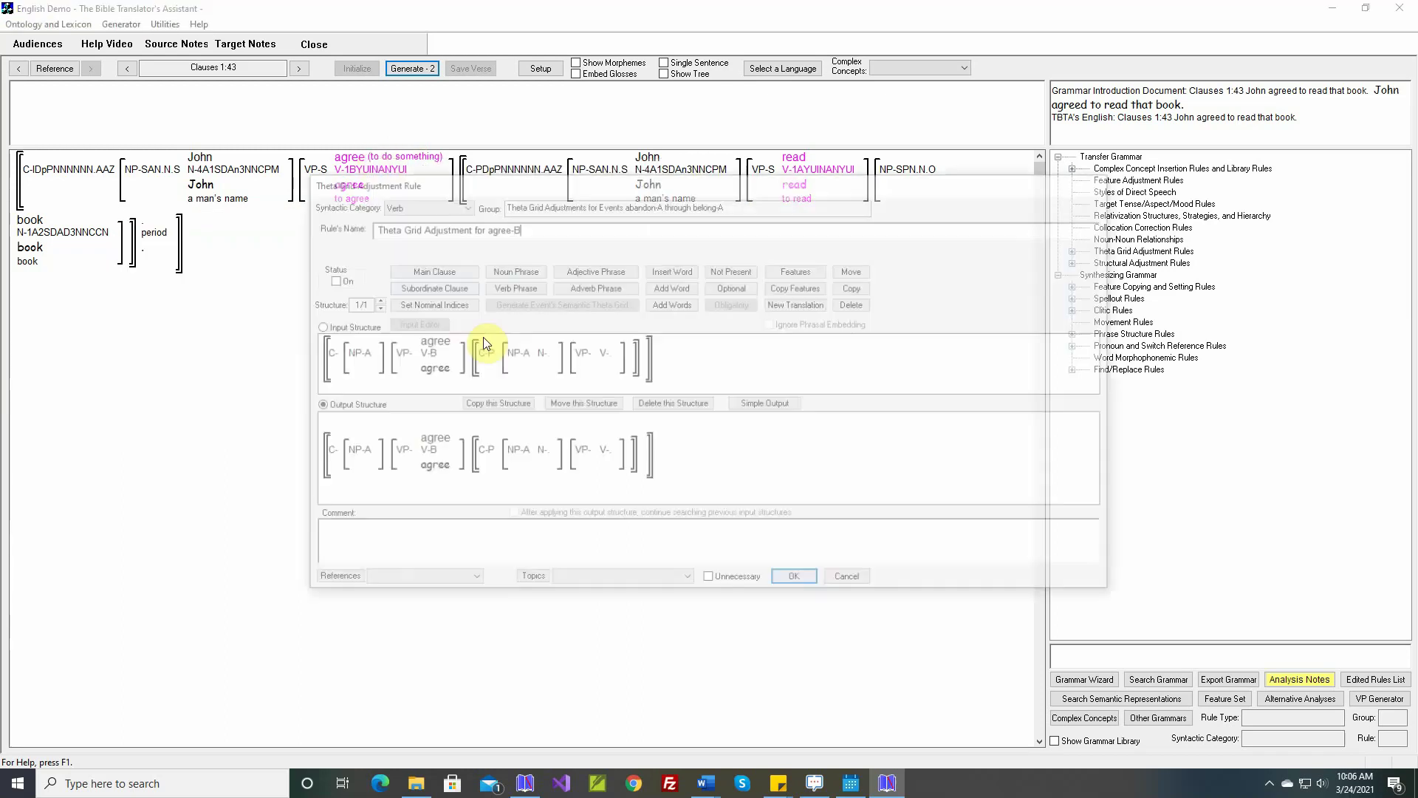
# Run Simple Output on the "agree" rule with blank event arguments, subject noun surface realization PRO and verb form 'to' Infinitive.
pyautogui.click(776, 406)
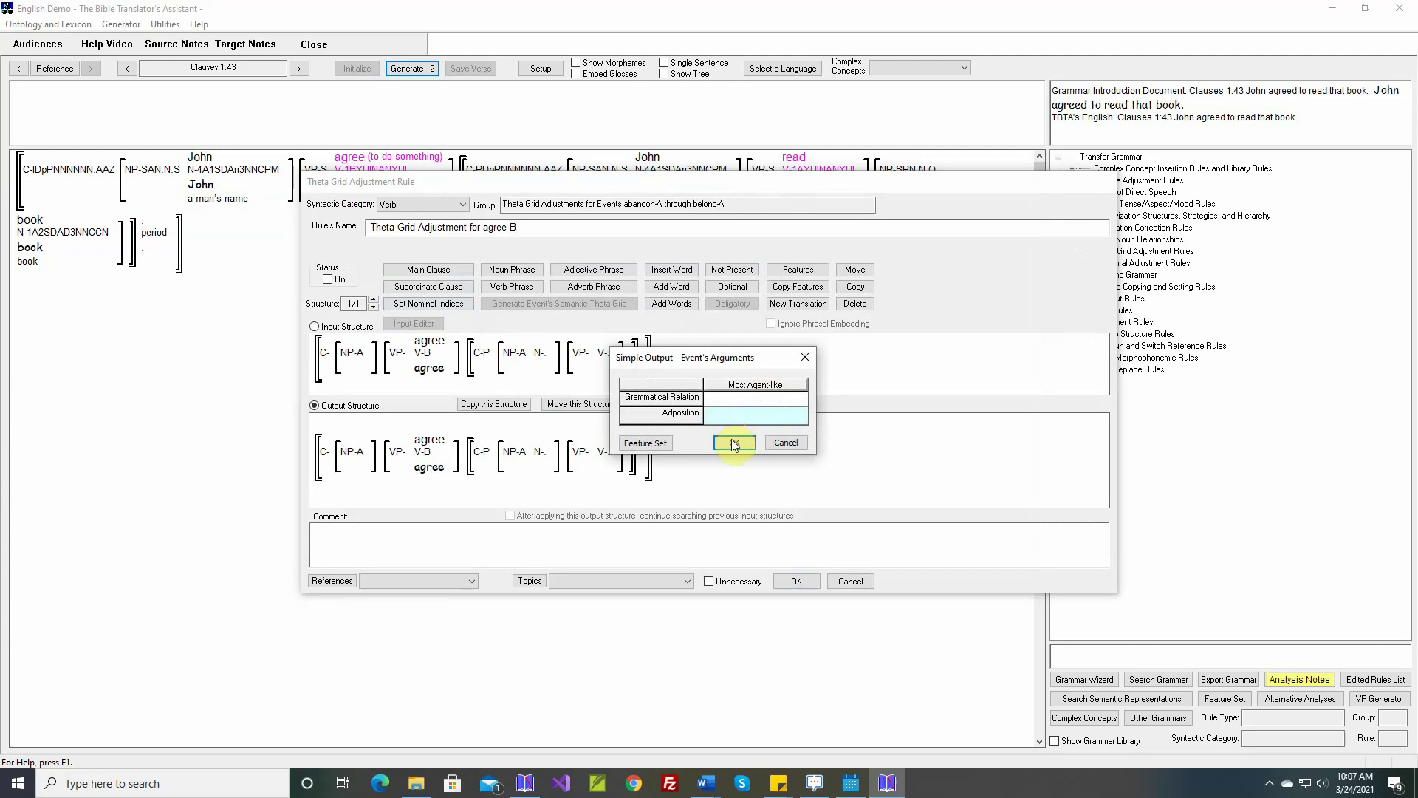
pyautogui.click(733, 442)
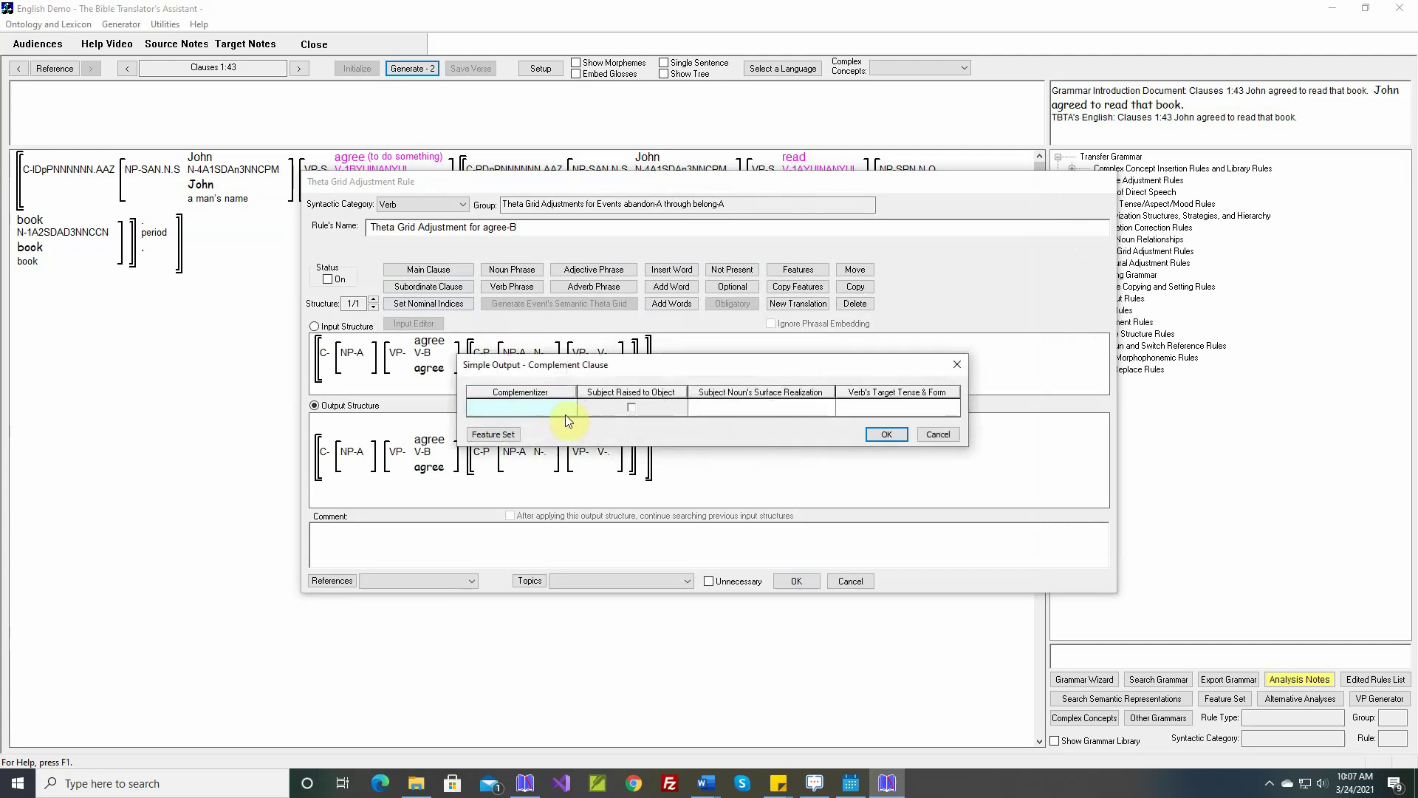
pyautogui.click(756, 406)
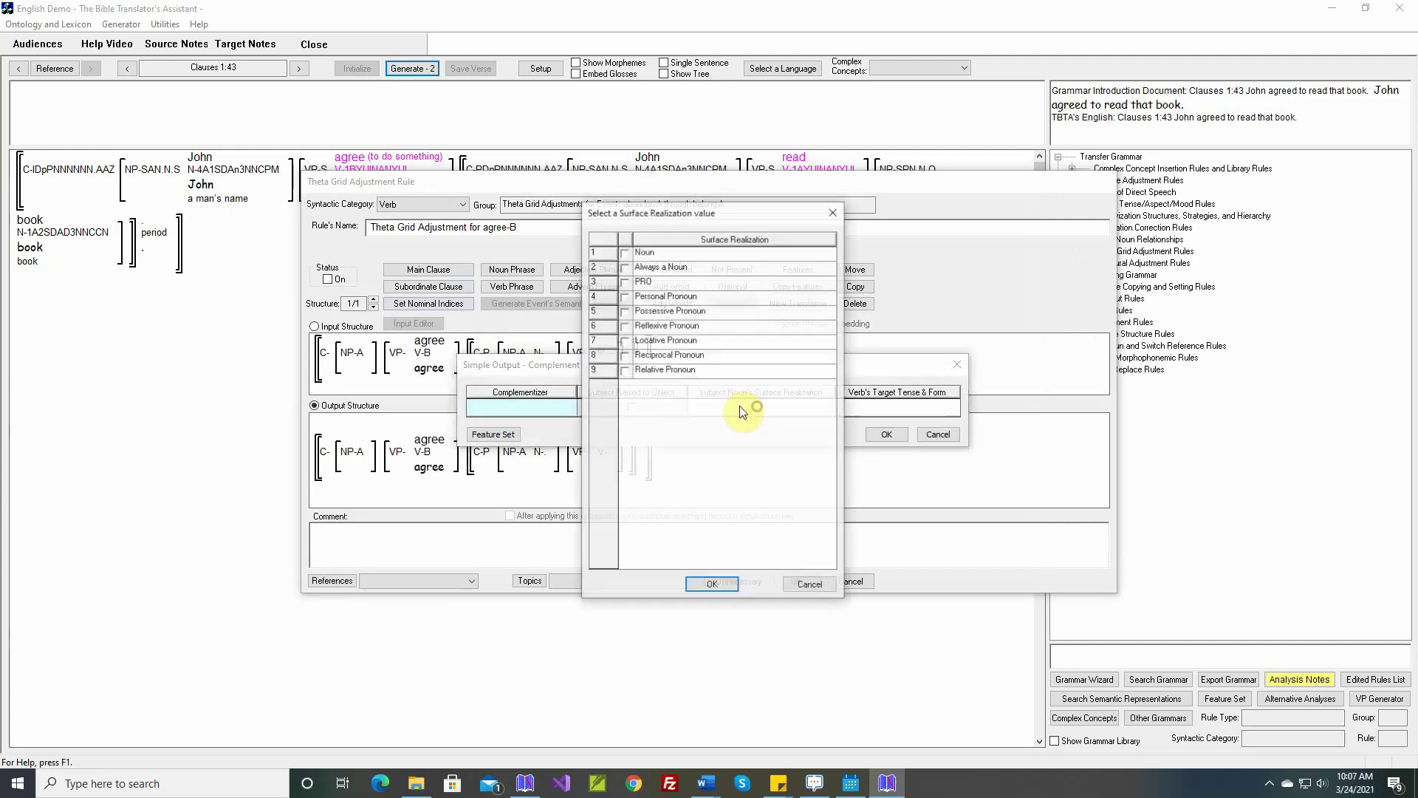
pyautogui.click(625, 281)
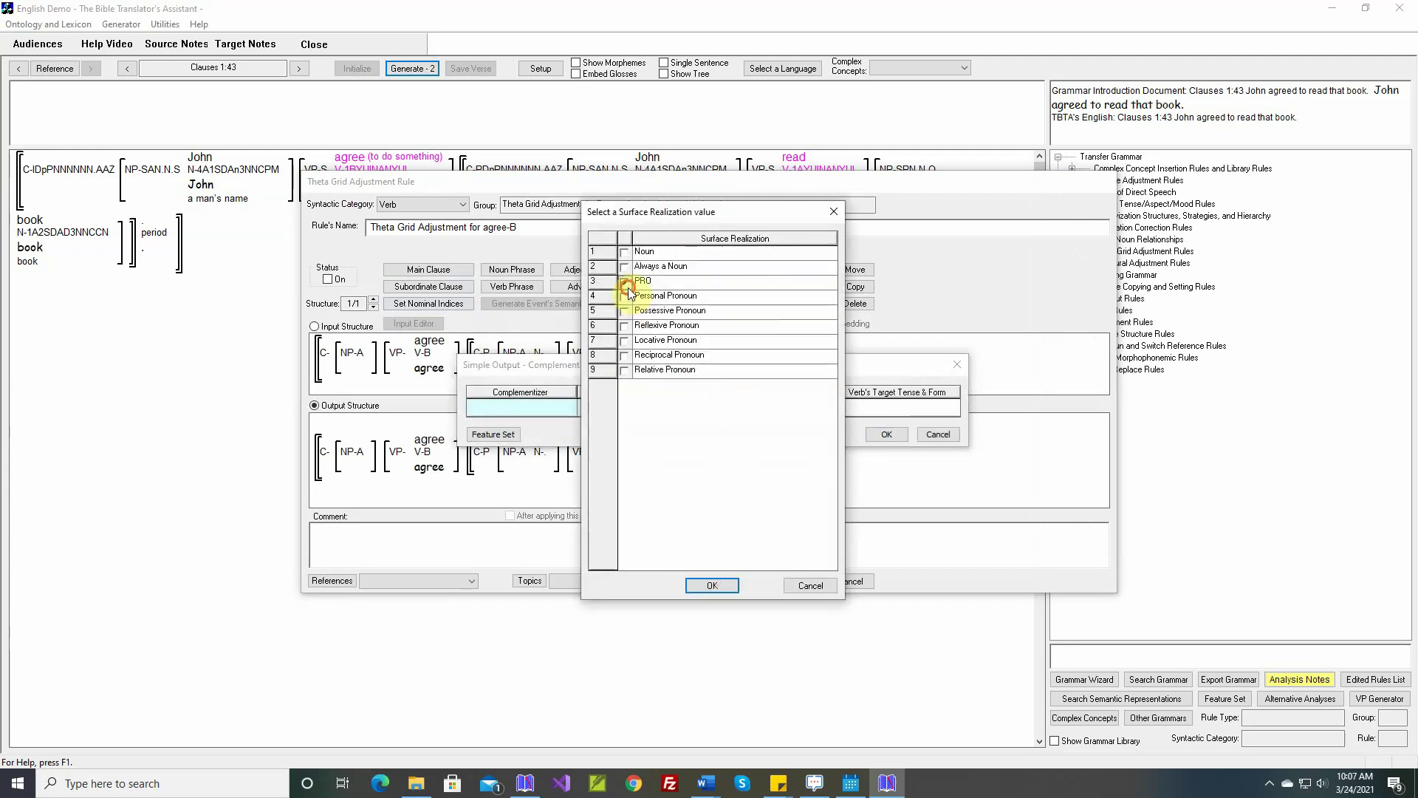
pyautogui.click(721, 584)
pyautogui.click(875, 410)
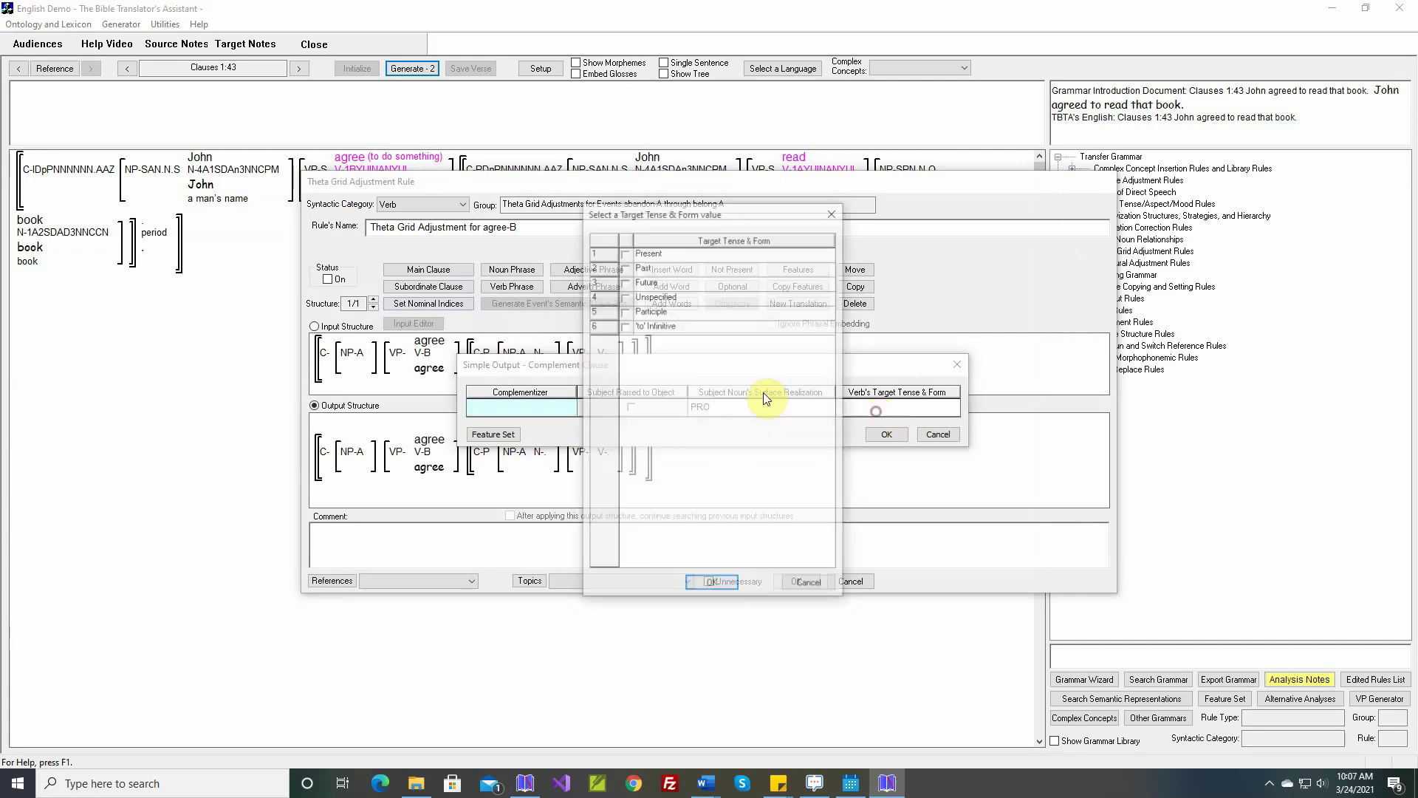
pyautogui.click(624, 325)
pyautogui.click(712, 585)
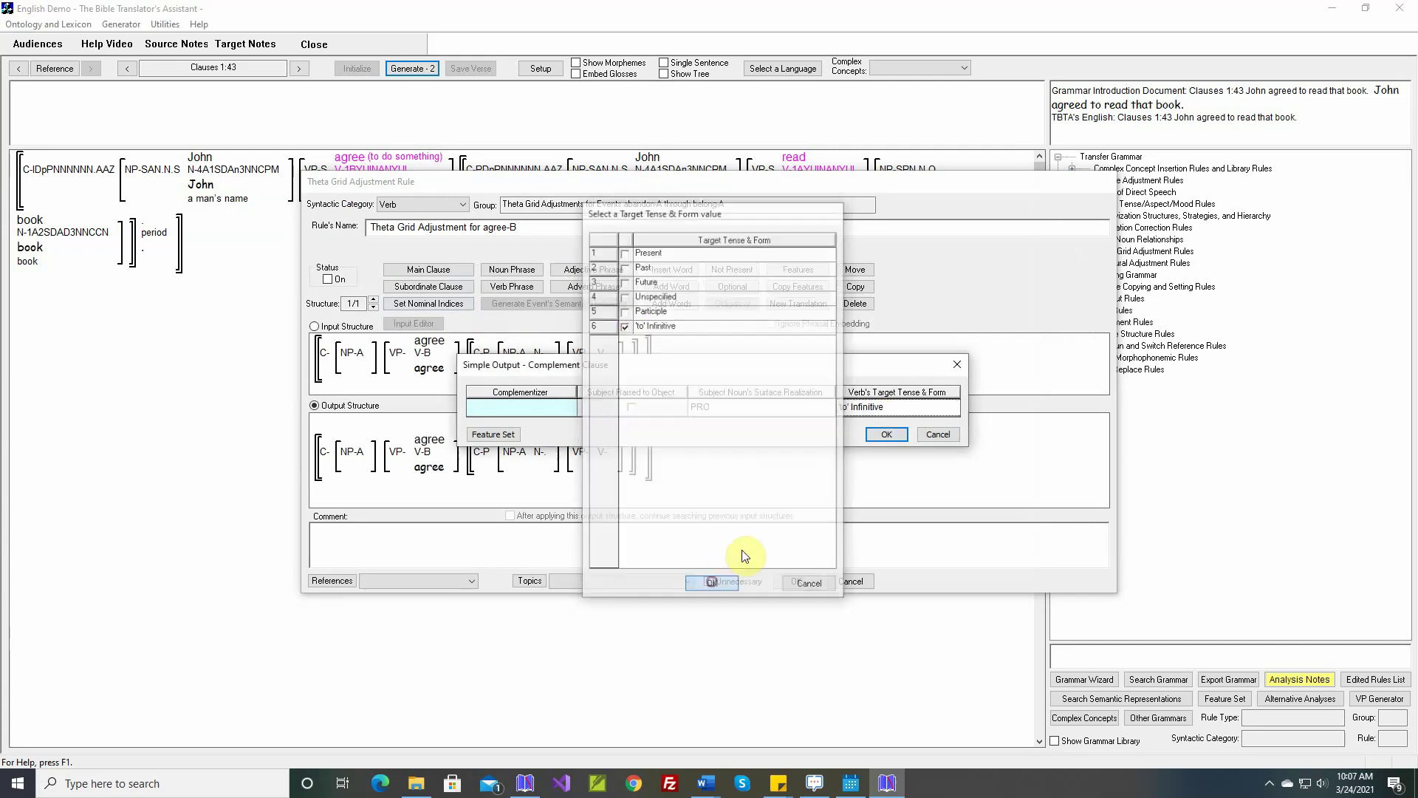
pyautogui.click(883, 438)
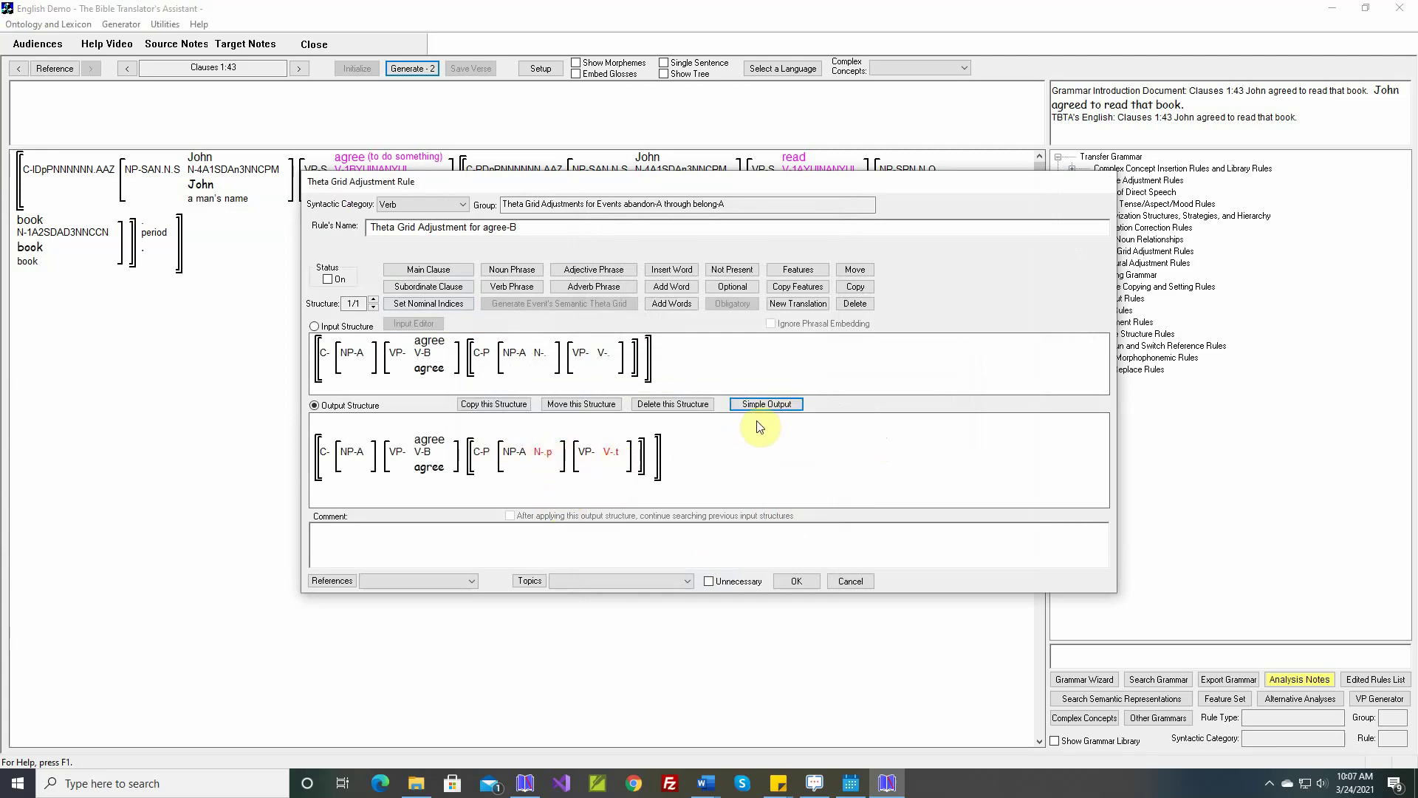
# Redo the "agree" rule's Simple Output, leaving the event arguments blank and setting the complement clause to PRO subject and 'to' Infinitive verb.
pyautogui.click(769, 404)
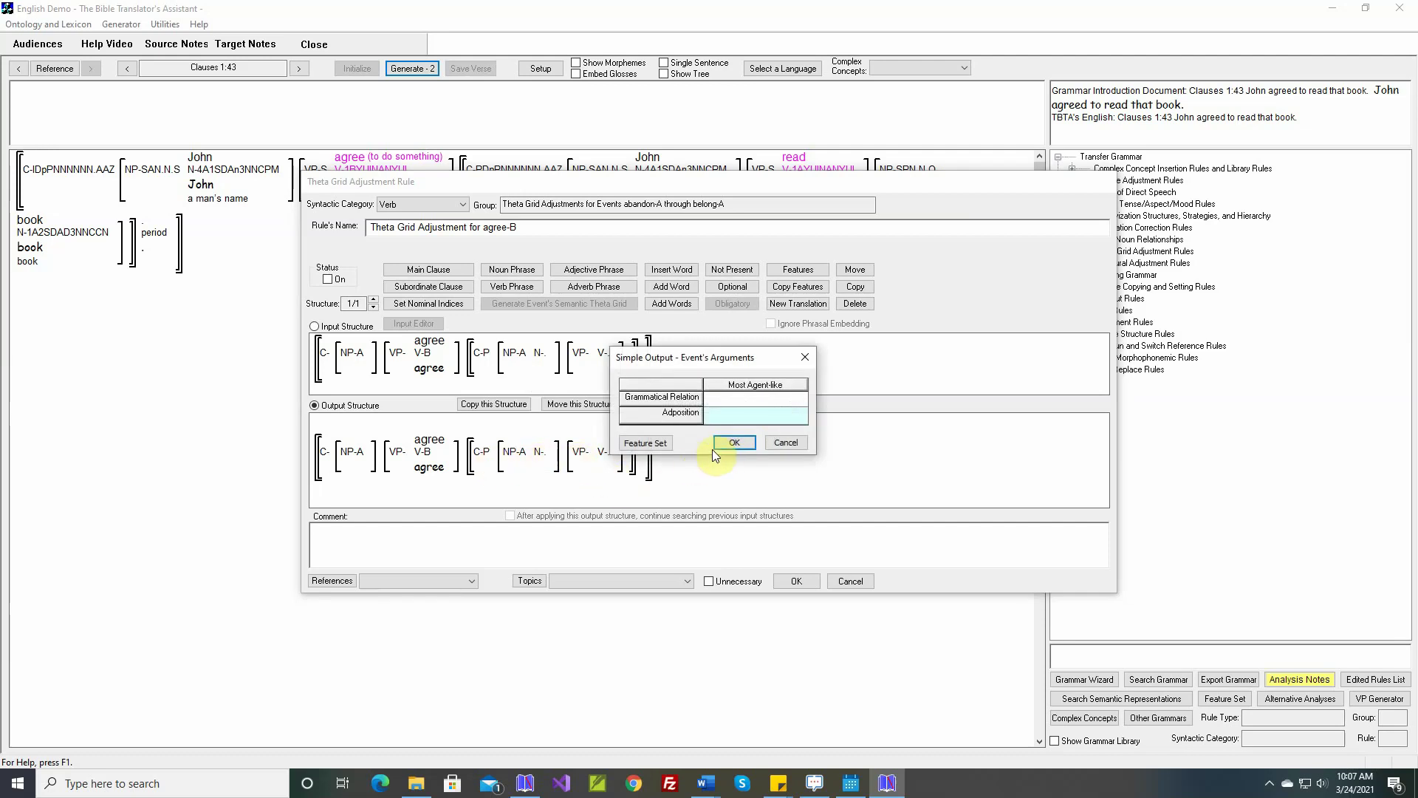
pyautogui.click(731, 444)
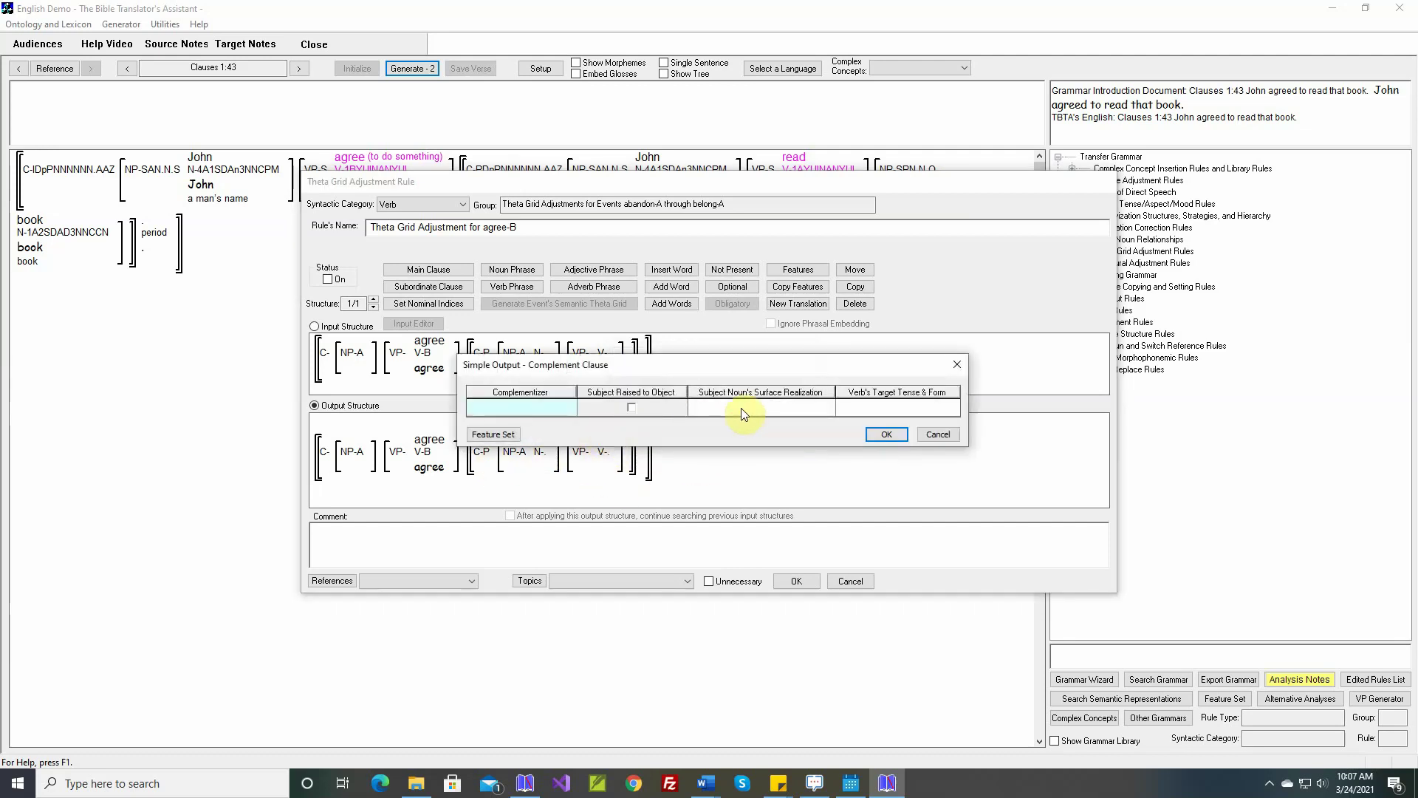
pyautogui.click(743, 409)
pyautogui.click(625, 281)
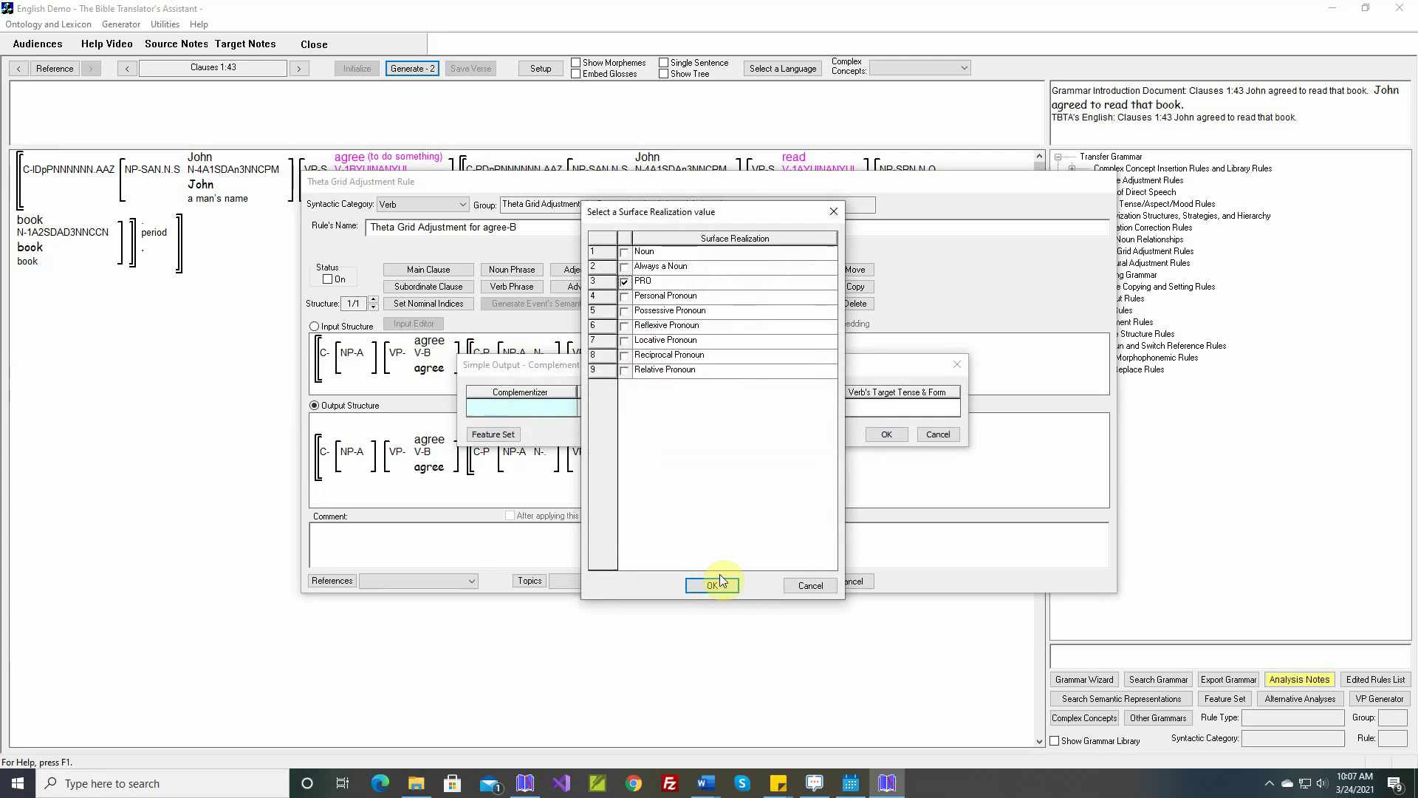
pyautogui.click(721, 581)
pyautogui.click(848, 408)
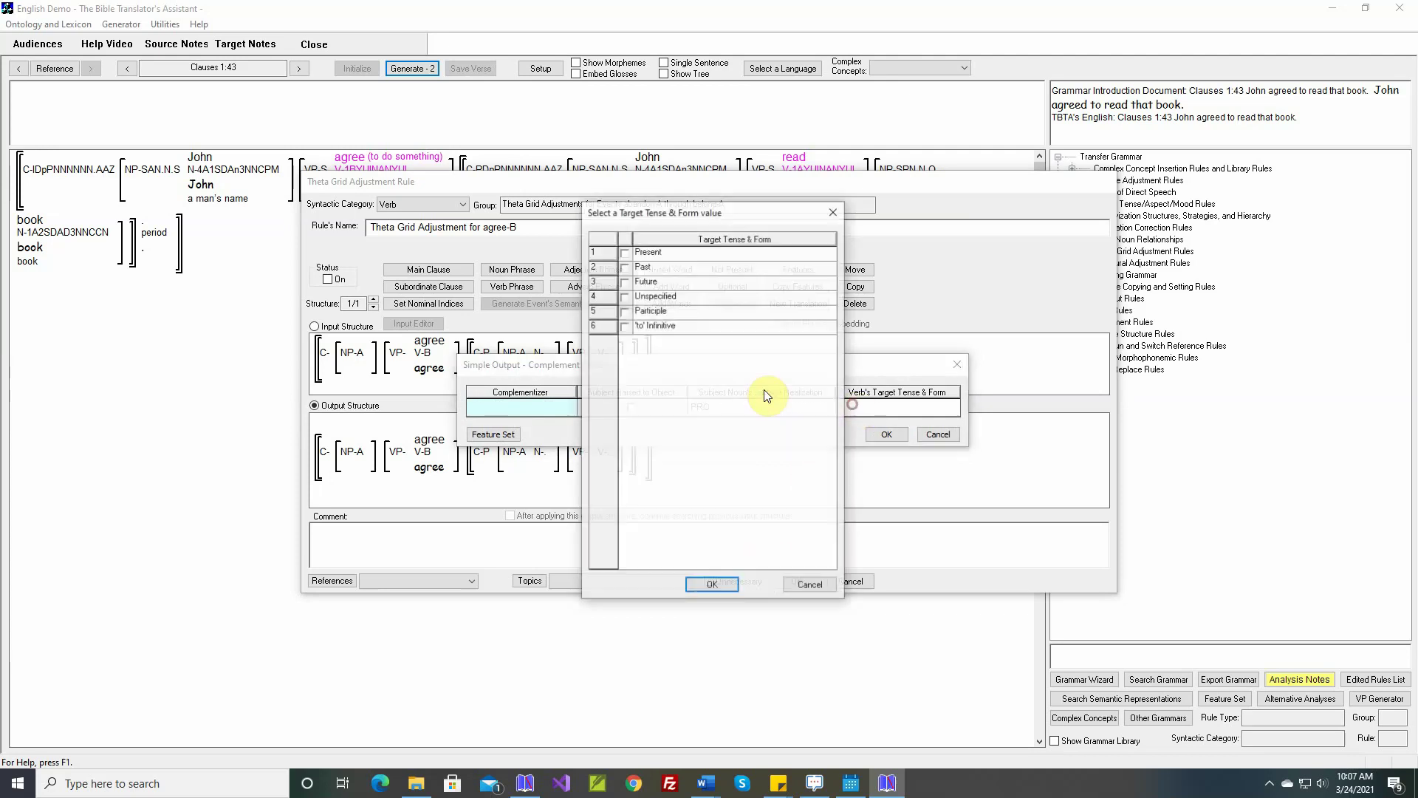
pyautogui.click(627, 326)
pyautogui.click(711, 585)
pyautogui.click(881, 433)
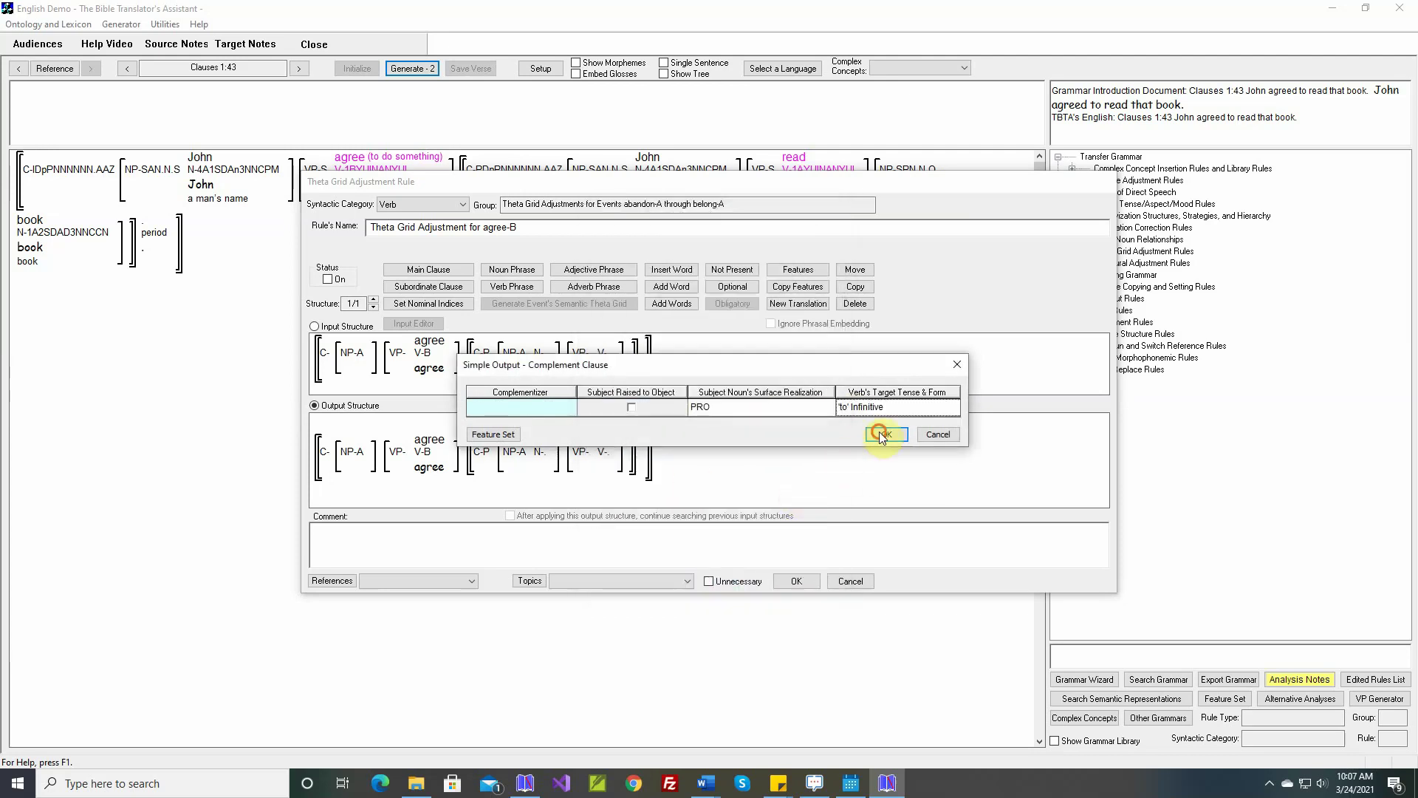
# Insert the comment from the selected Word document into the "agree" rule and save it with its status on.
pyautogui.rightClick(720, 535)
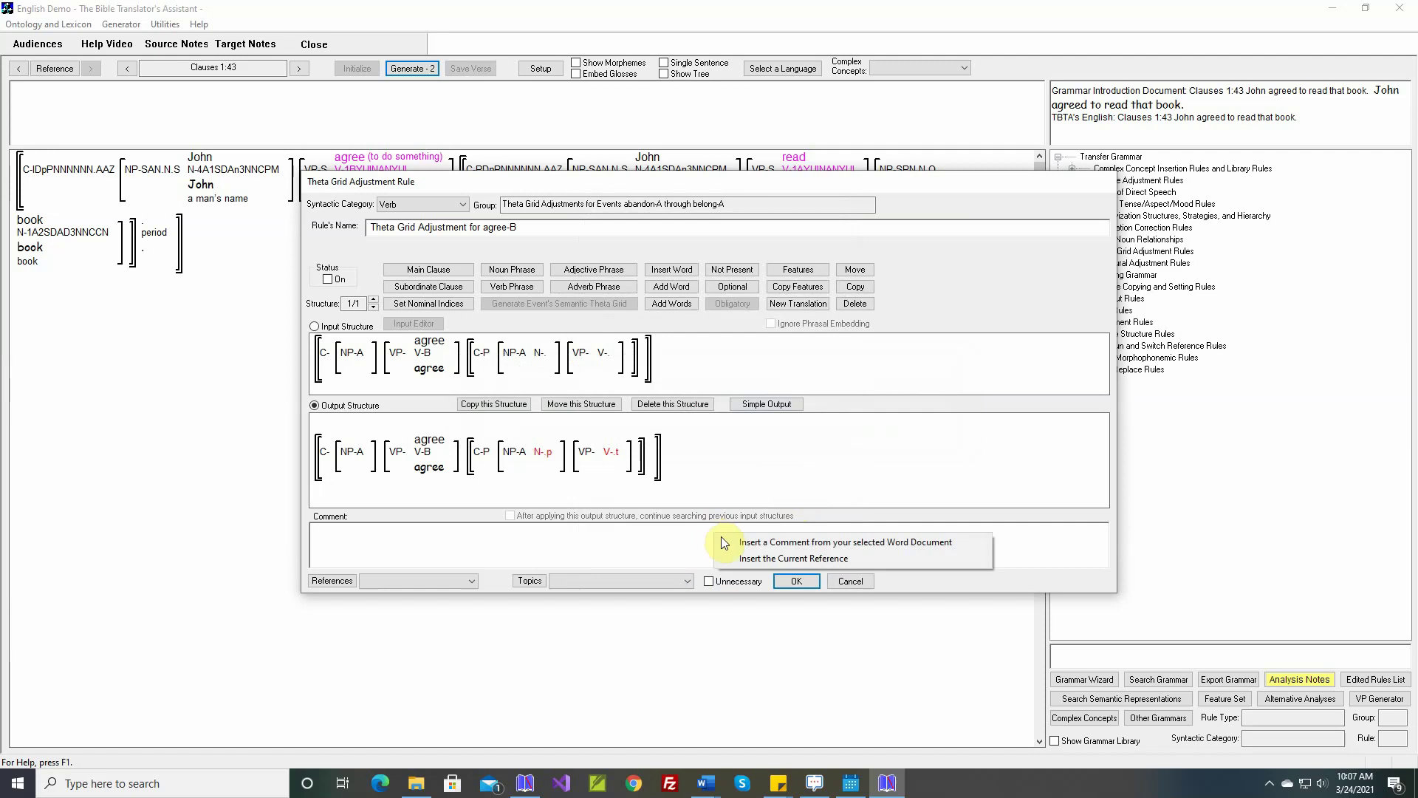
pyautogui.click(768, 542)
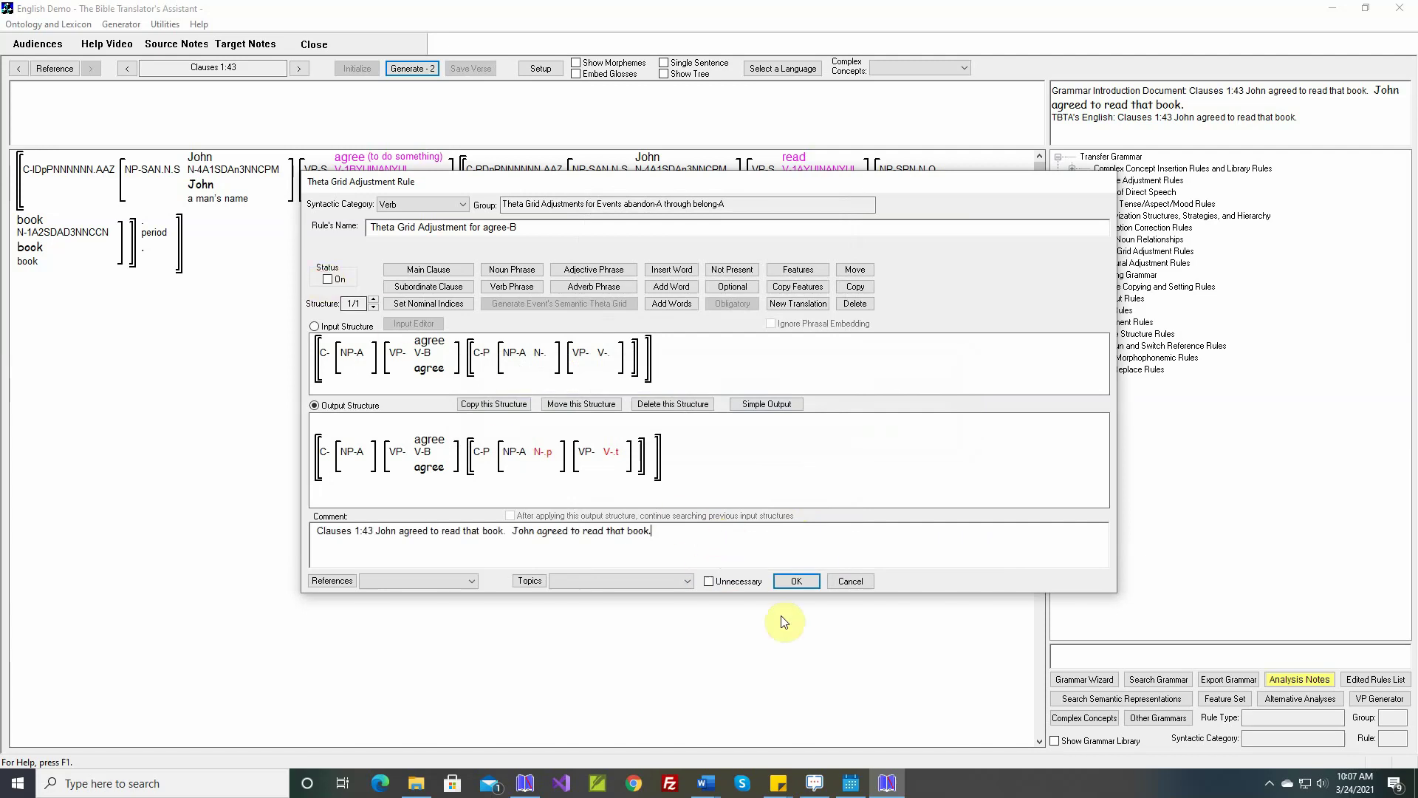
pyautogui.click(796, 582)
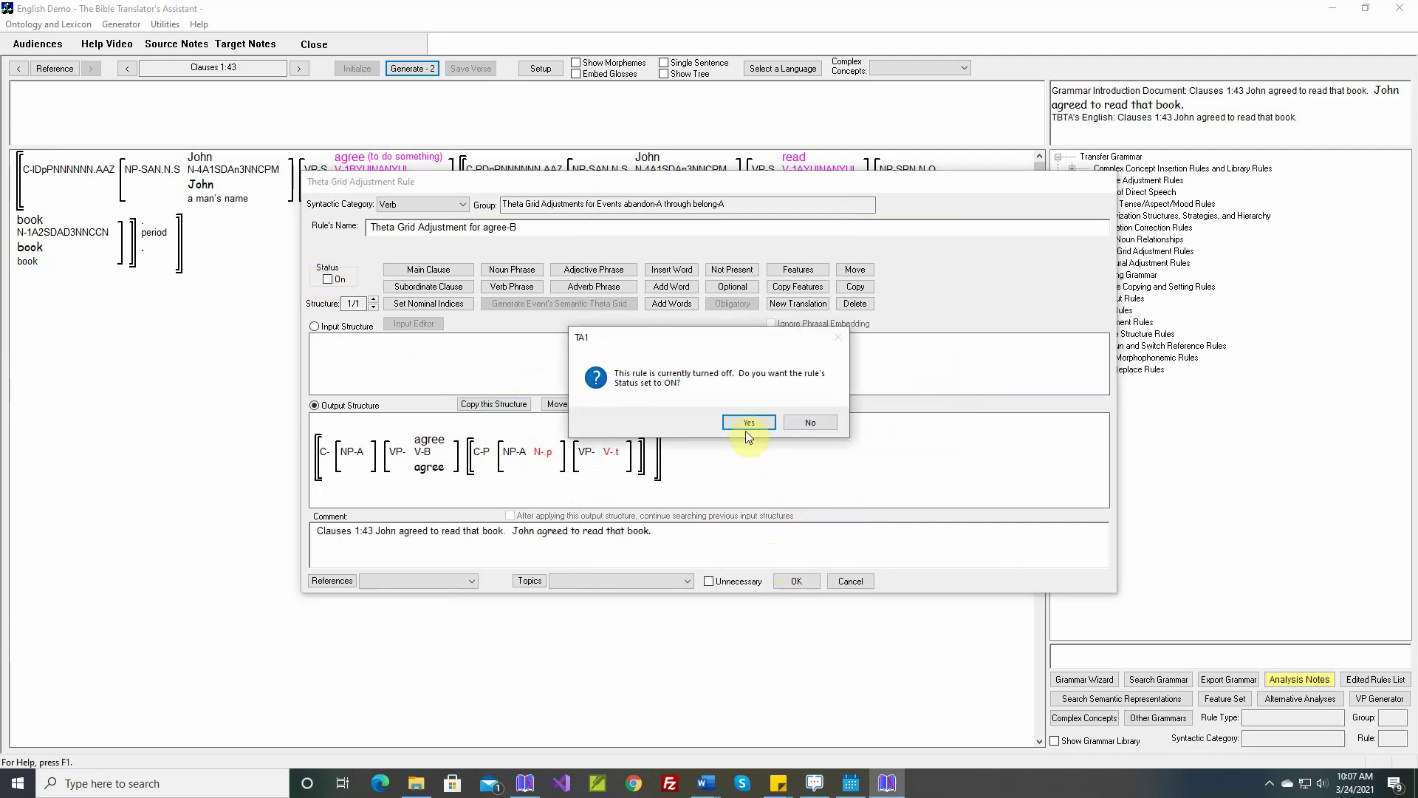
pyautogui.click(748, 423)
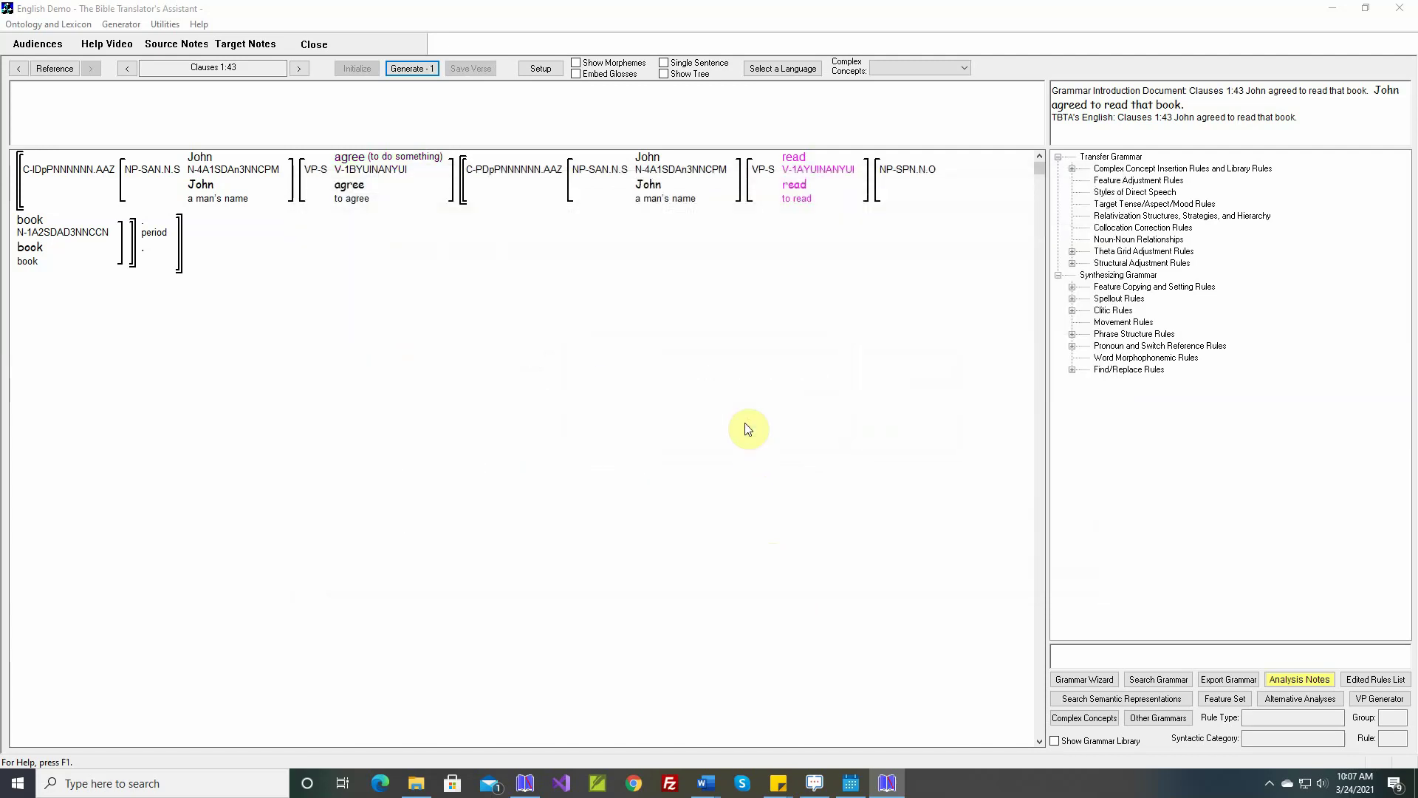
# Generate and save the verse for Clauses 1:43, and advance to Clauses 1:44.
pyautogui.click(418, 69)
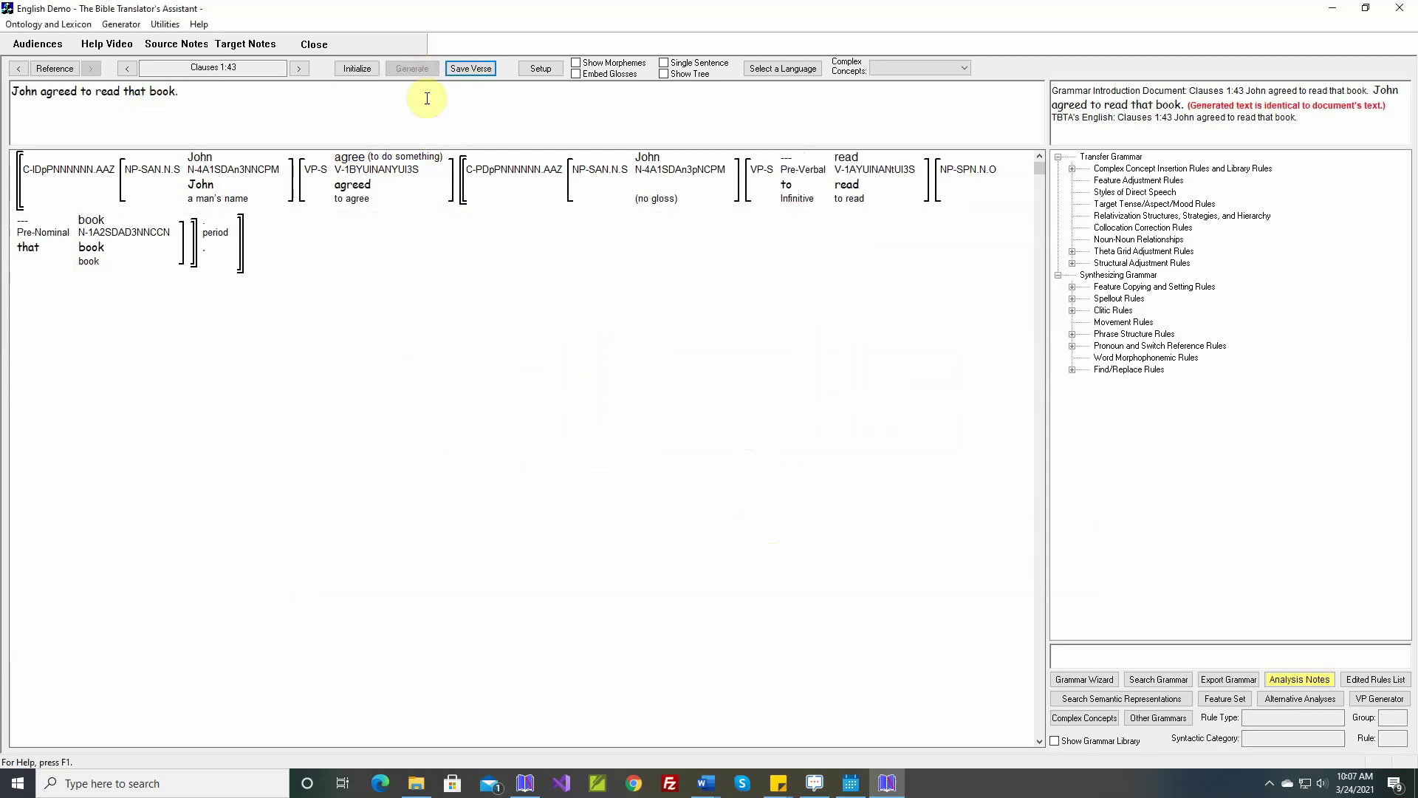
pyautogui.click(477, 73)
pyautogui.click(303, 71)
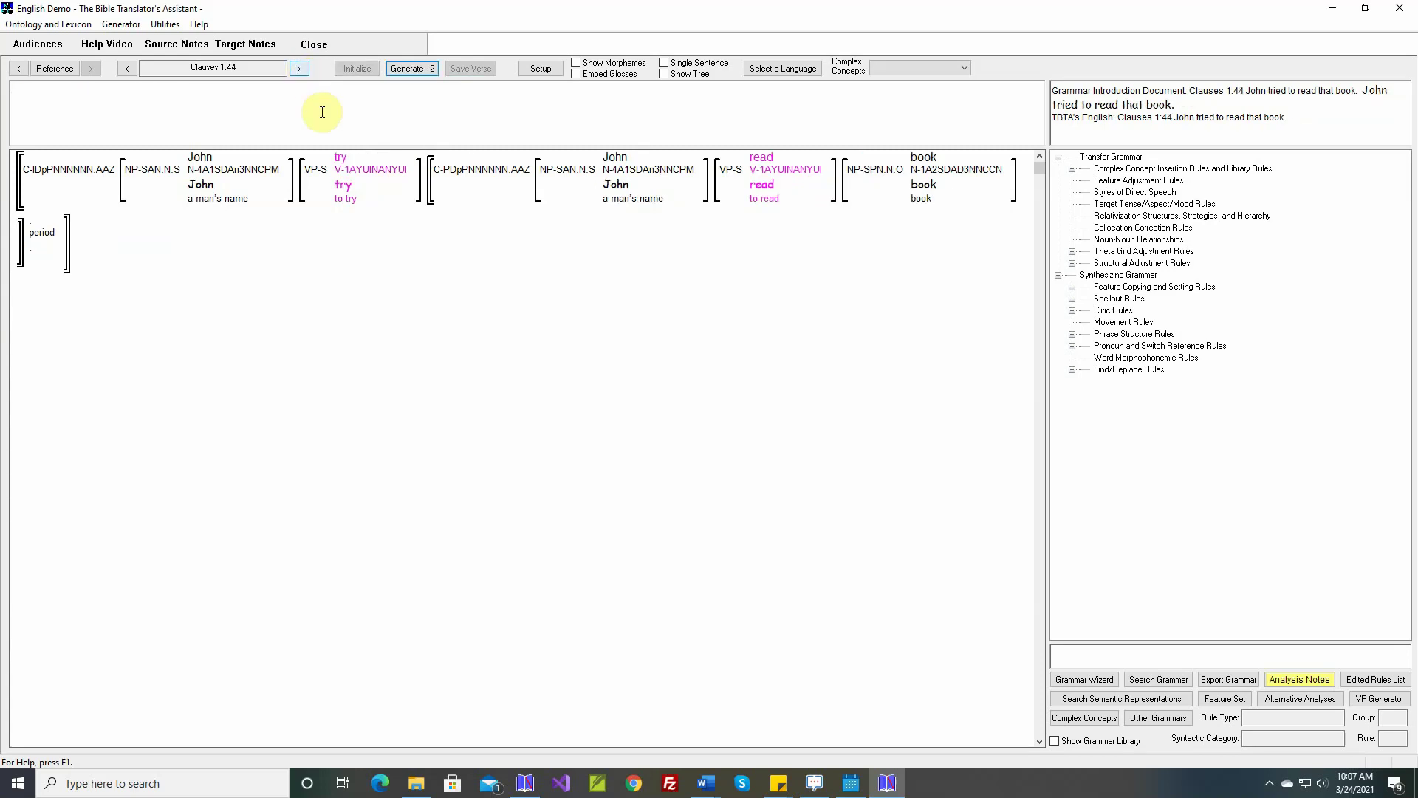
# Open the Theta Grid Adjustment rule for "try" and start its Simple Output, leaving the agent's grammatical relation and adposition blank.
pyautogui.rightClick(344, 164)
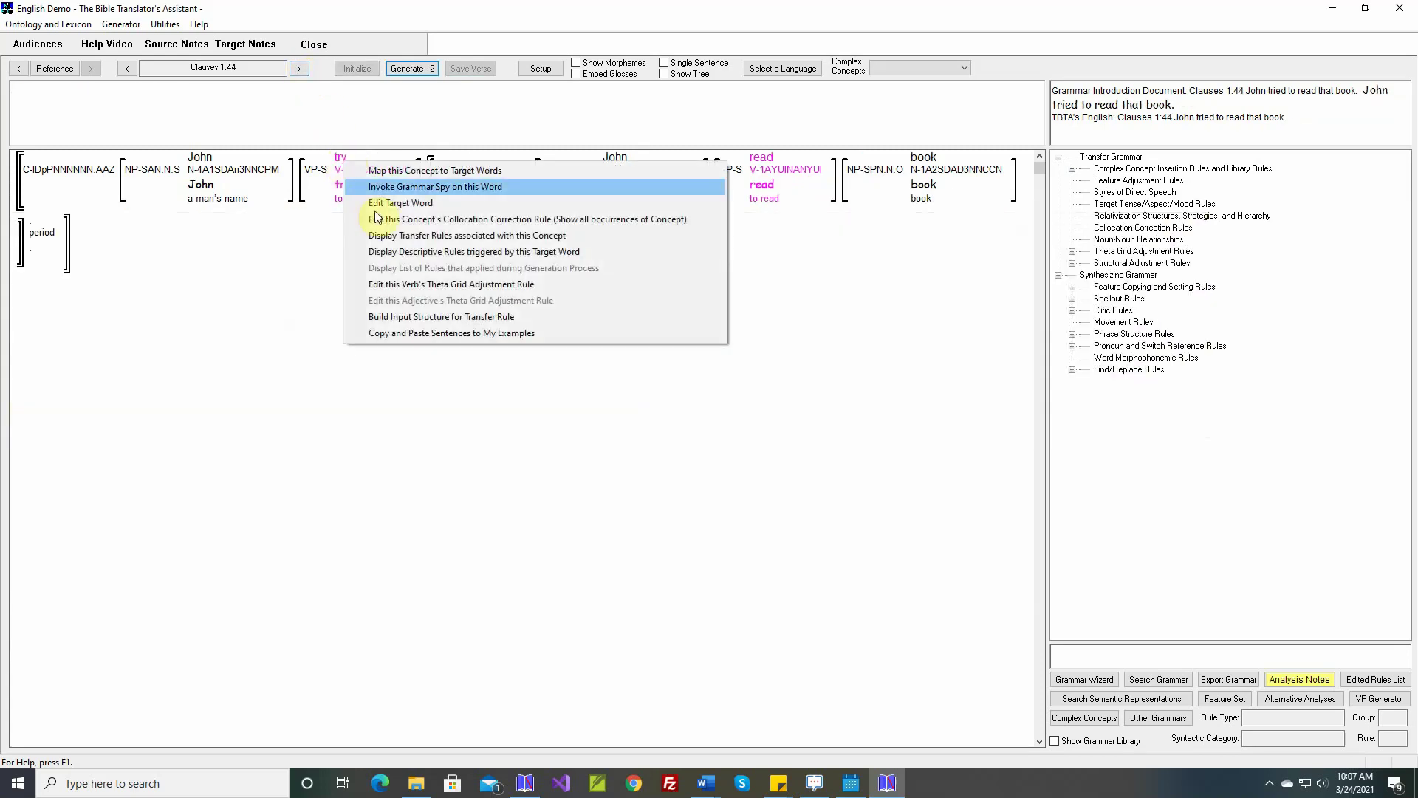
pyautogui.click(392, 284)
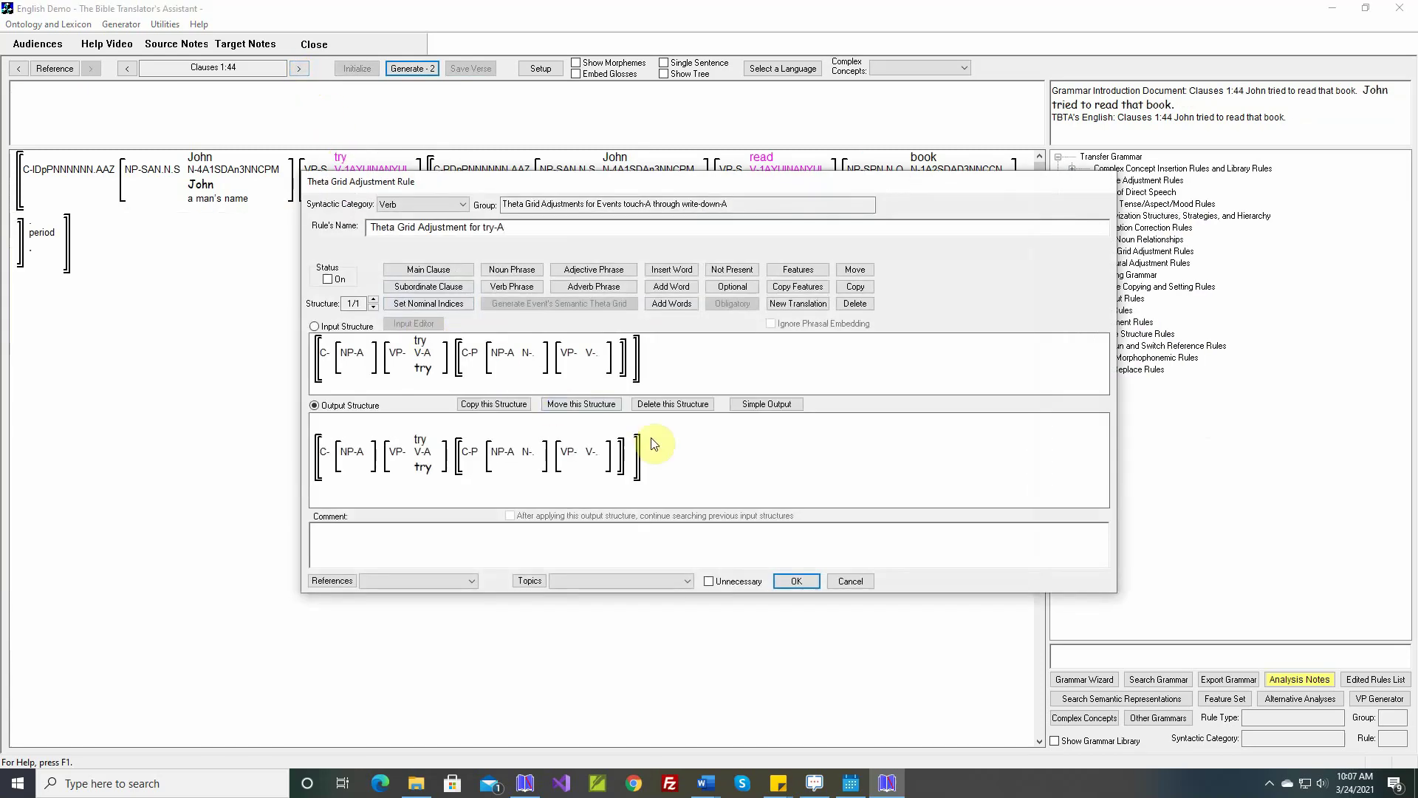
pyautogui.click(766, 411)
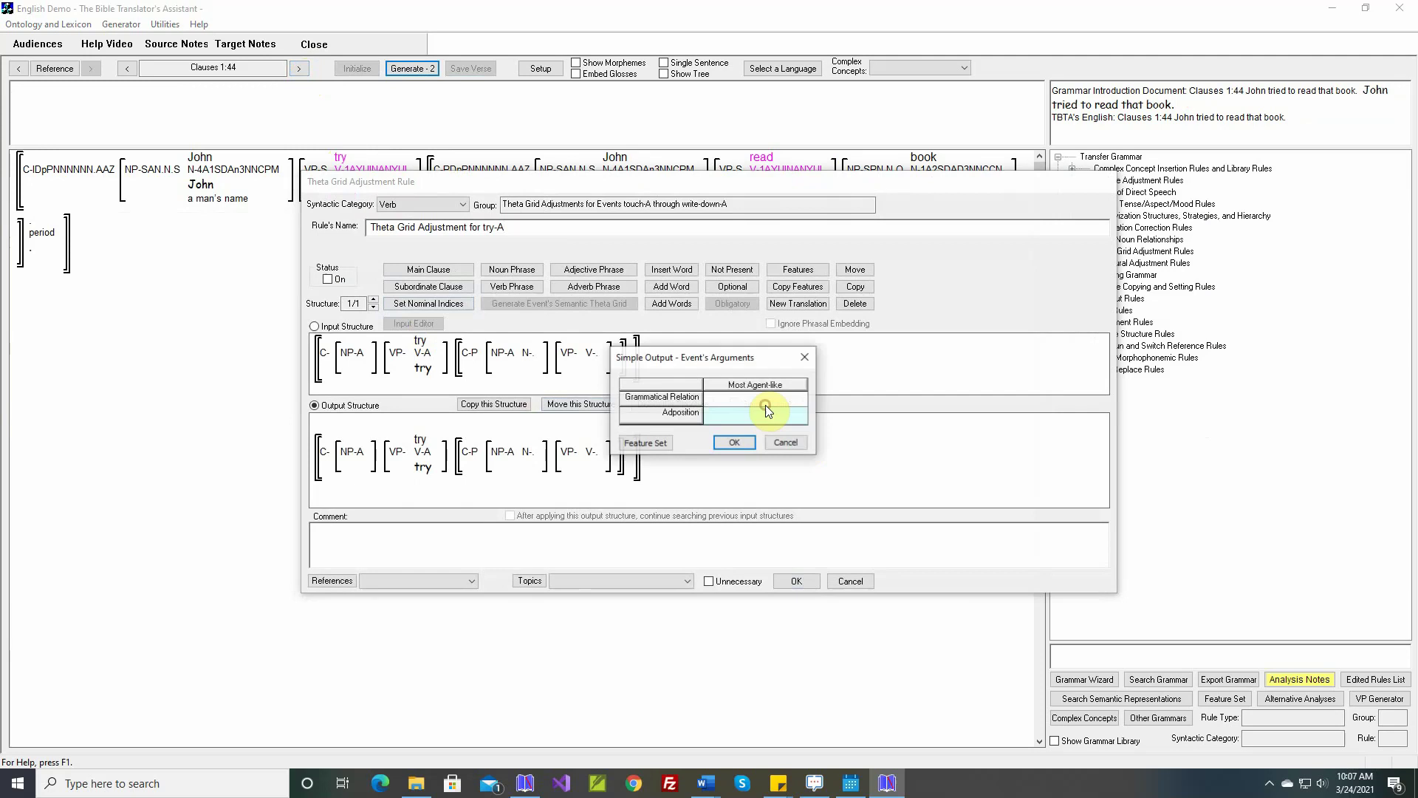
pyautogui.click(739, 441)
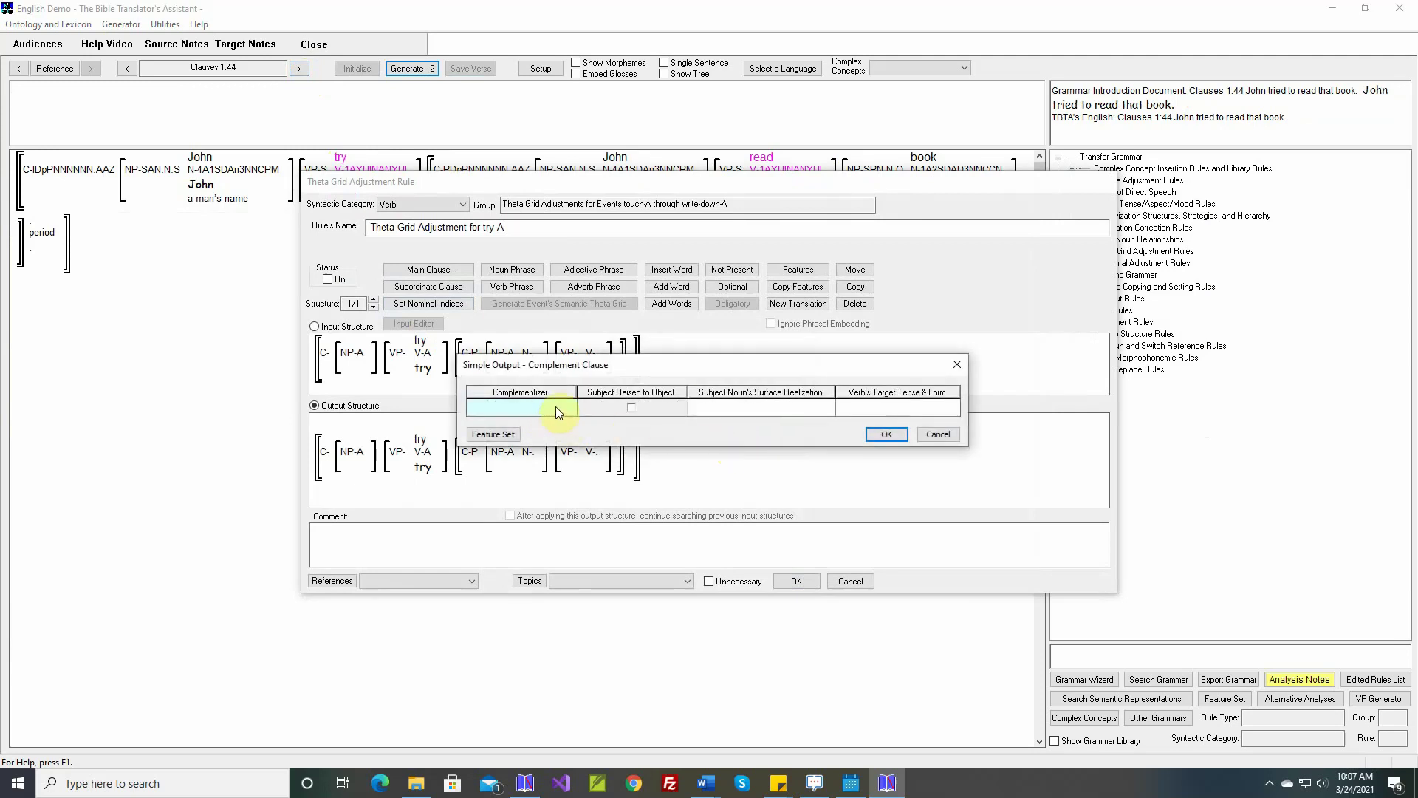
# Set the complement clause of the "try" rule to subject noun surface realization PRO and verb target form 'to' Infinitive.
pyautogui.click(721, 411)
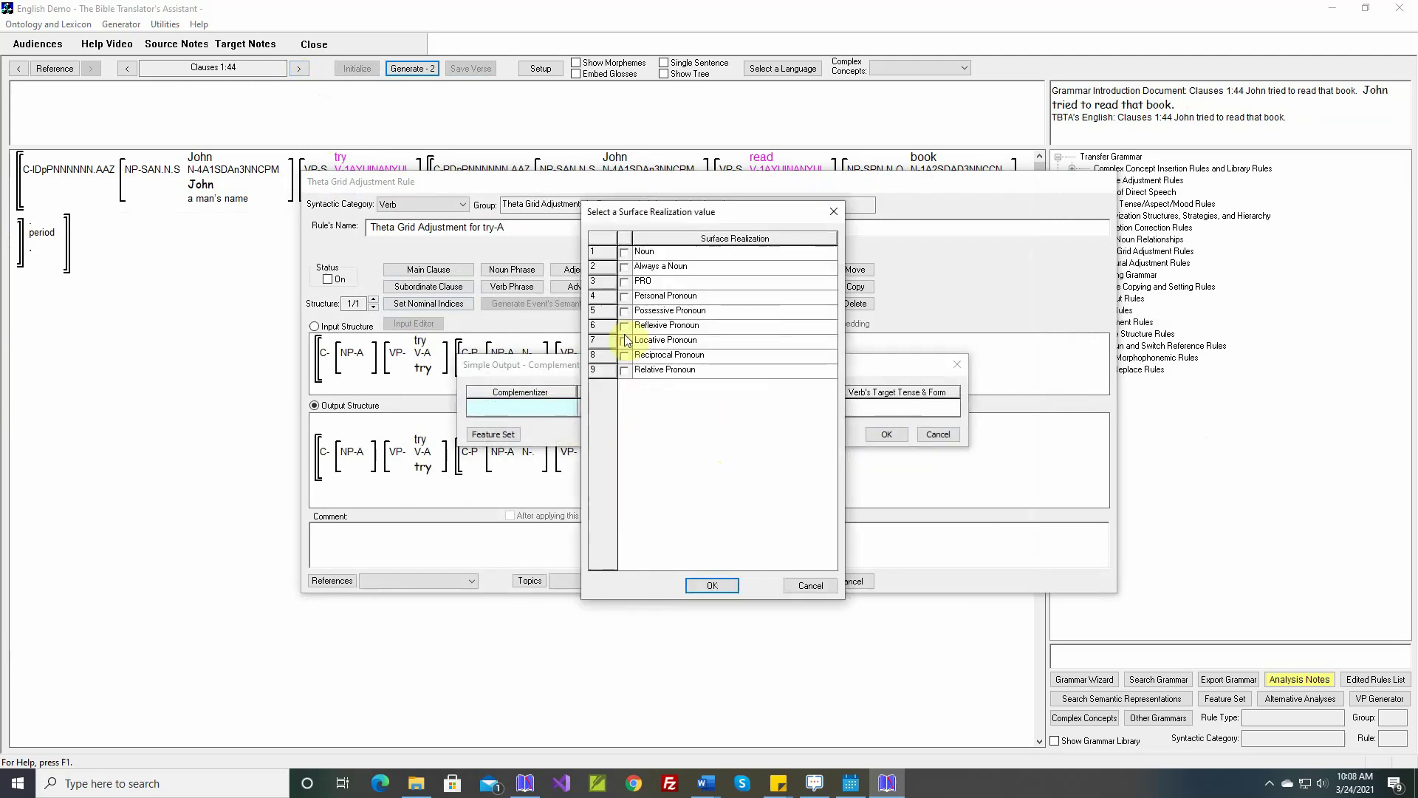
pyautogui.click(625, 282)
pyautogui.click(714, 584)
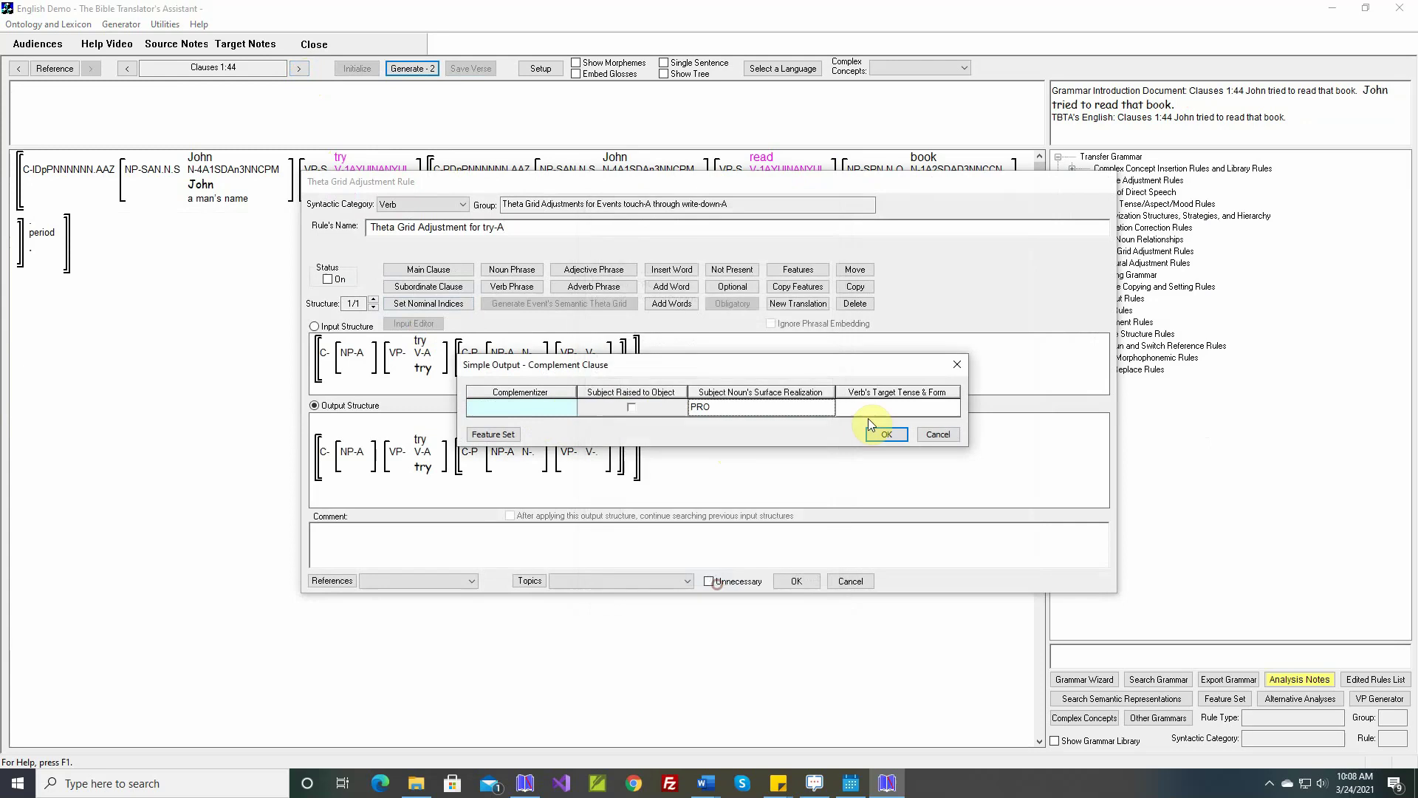
pyautogui.click(870, 412)
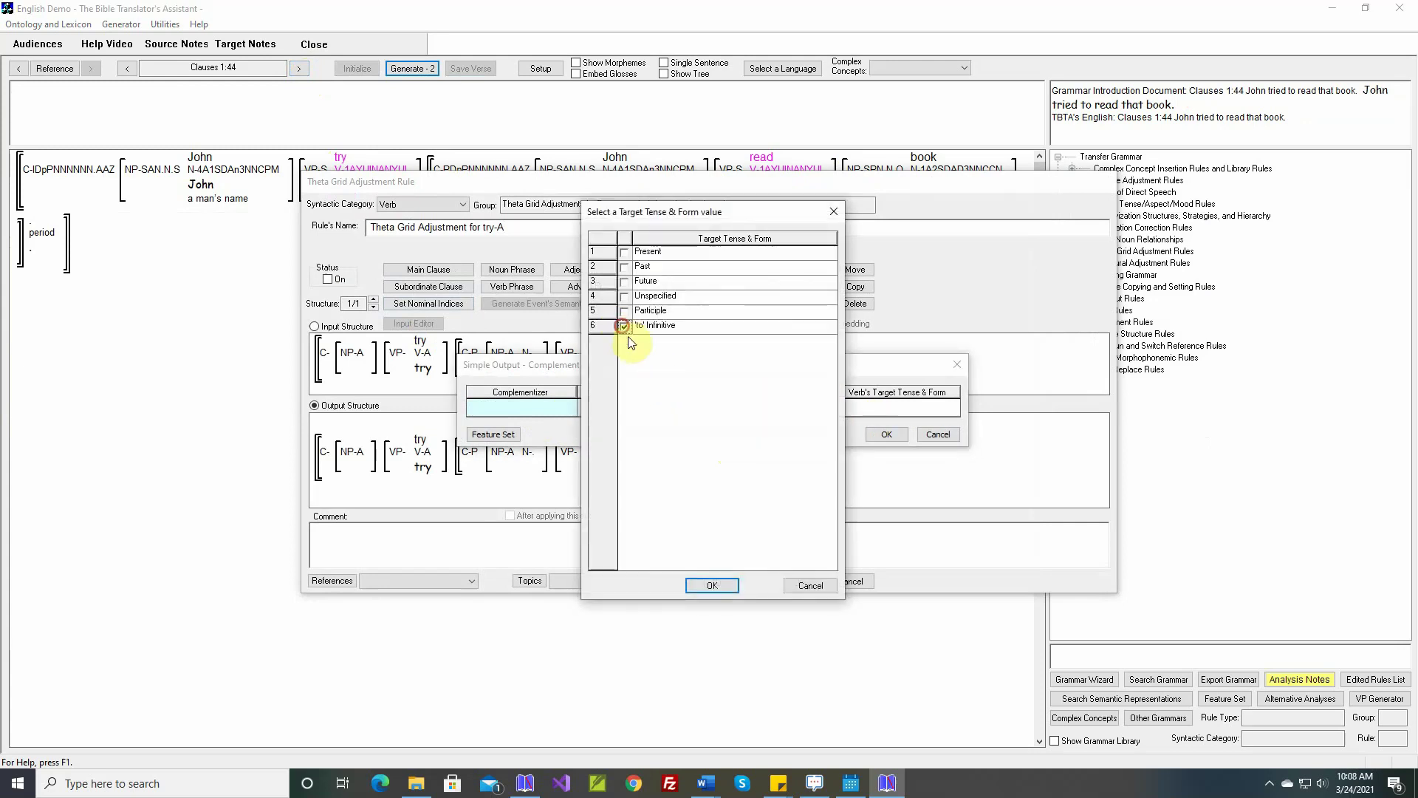
pyautogui.click(711, 585)
pyautogui.click(886, 435)
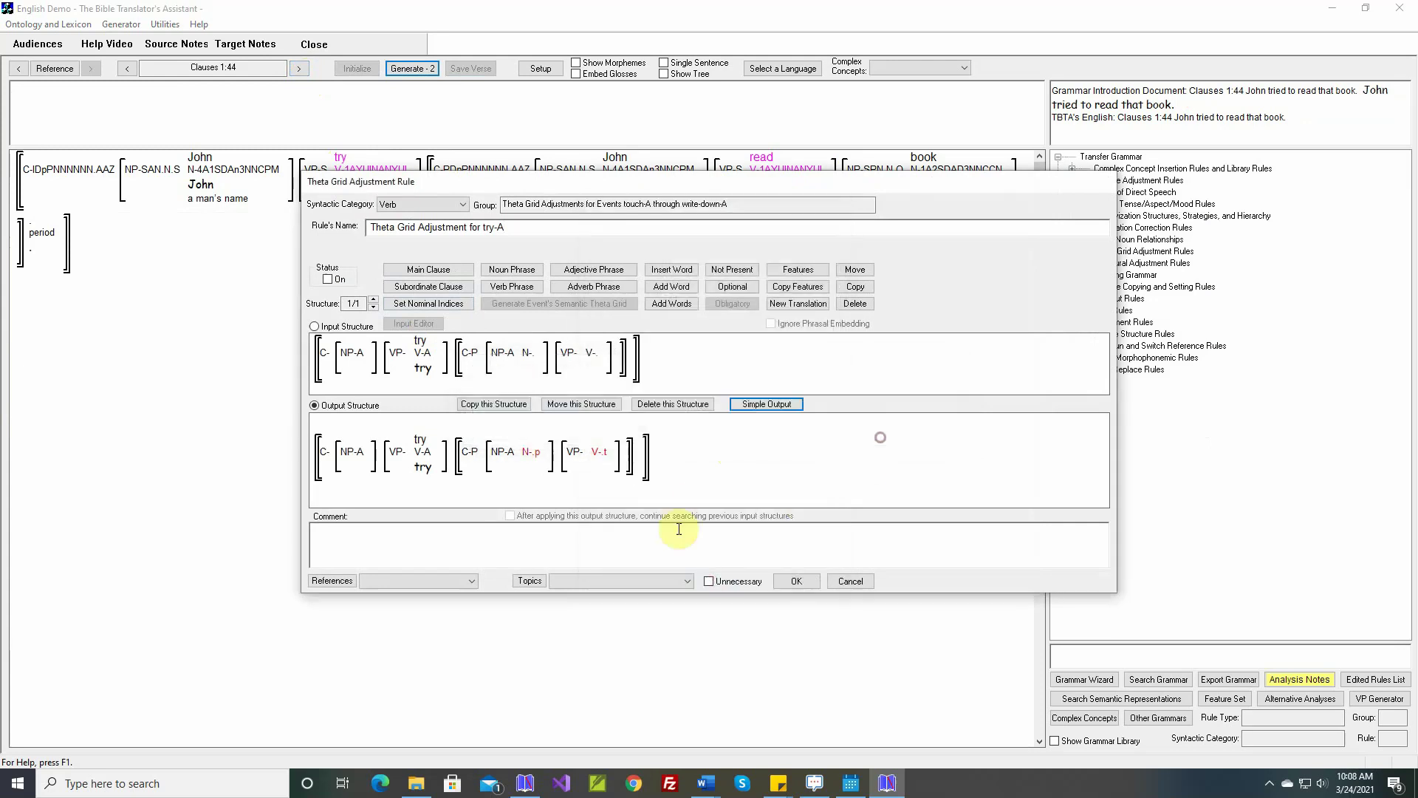
# Insert the comment from the selected Word document into the "try" rule, turn its status on, and save it.
pyautogui.rightClick(658, 533)
pyautogui.click(690, 541)
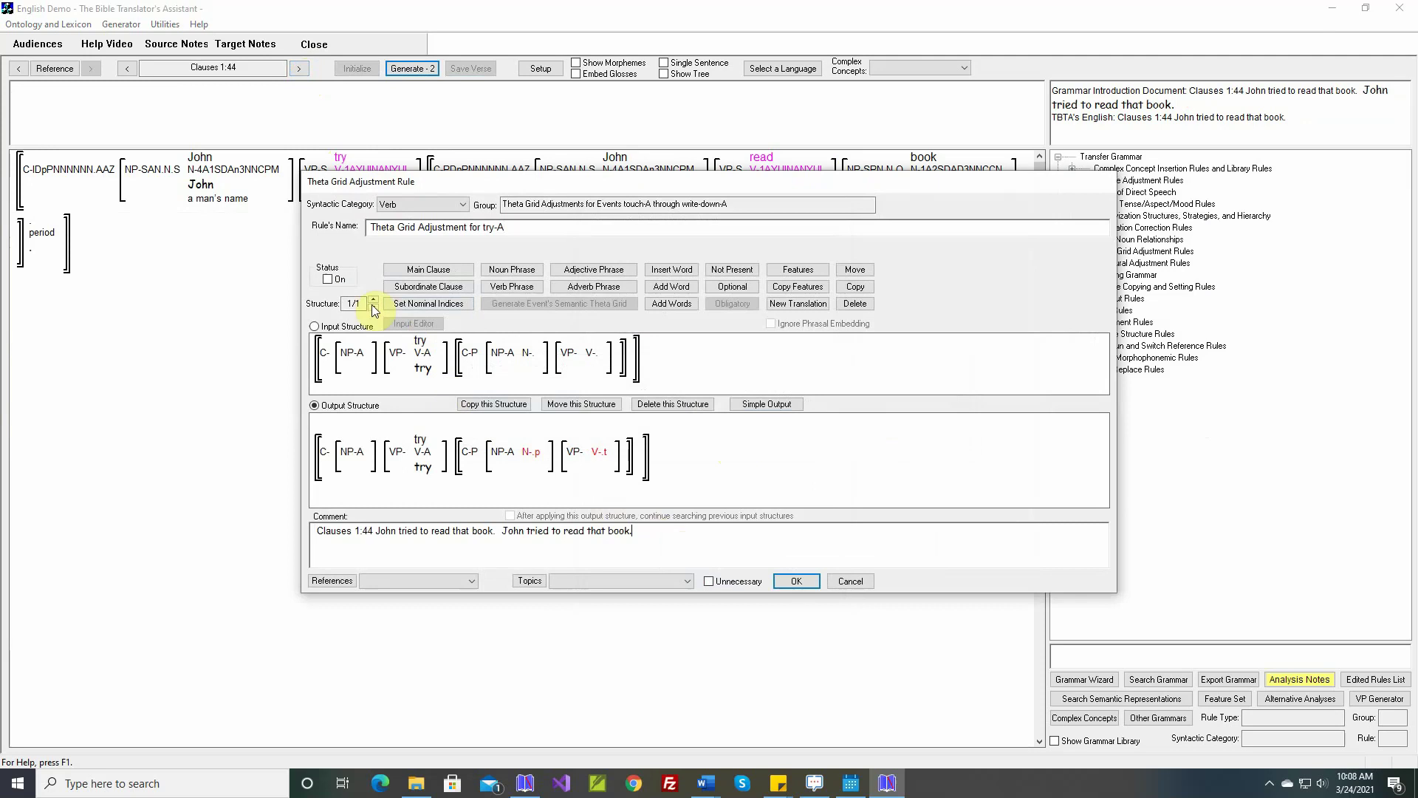
pyautogui.click(333, 282)
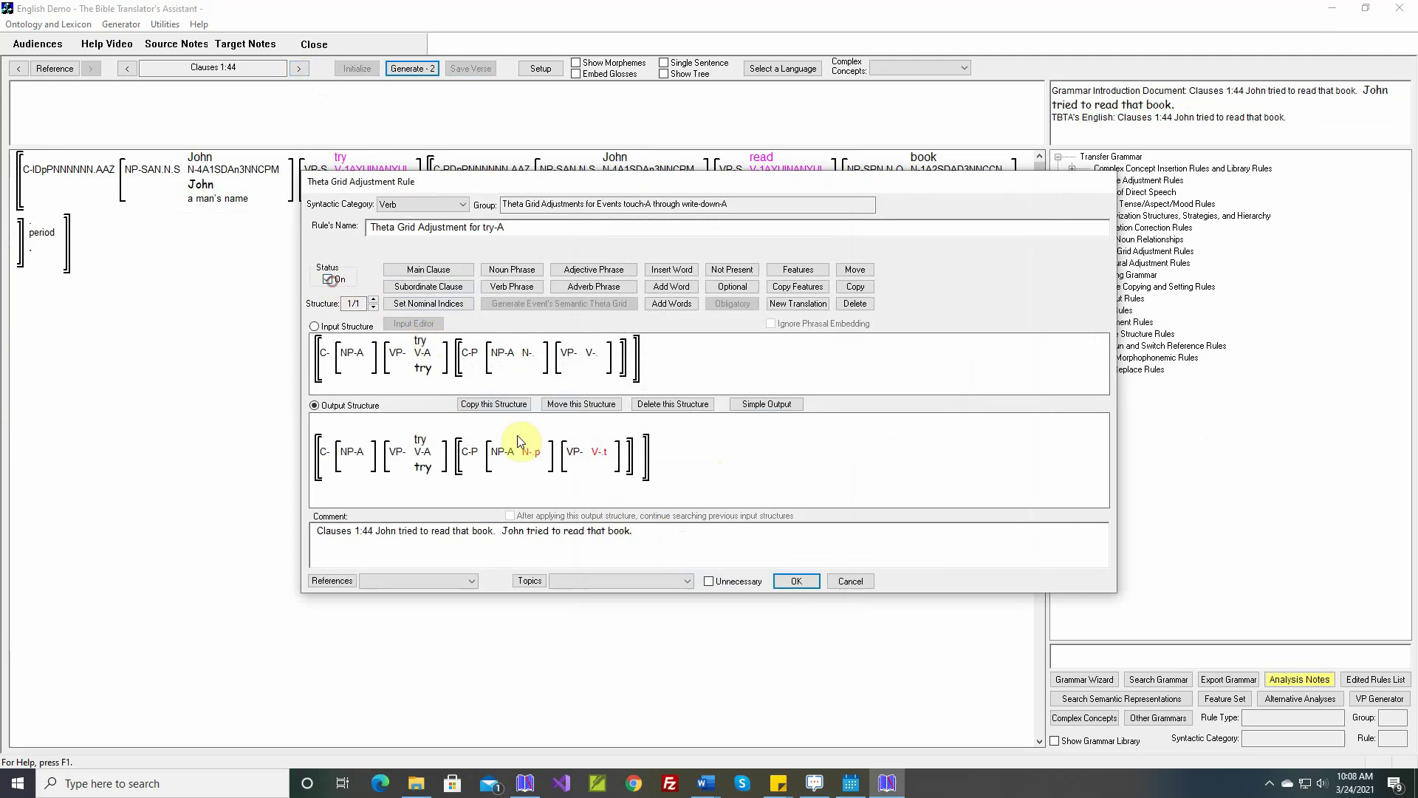
pyautogui.click(799, 581)
# Generate and save the verse for Clauses 1:44, and advance to Clauses 1:45.
pyautogui.click(410, 68)
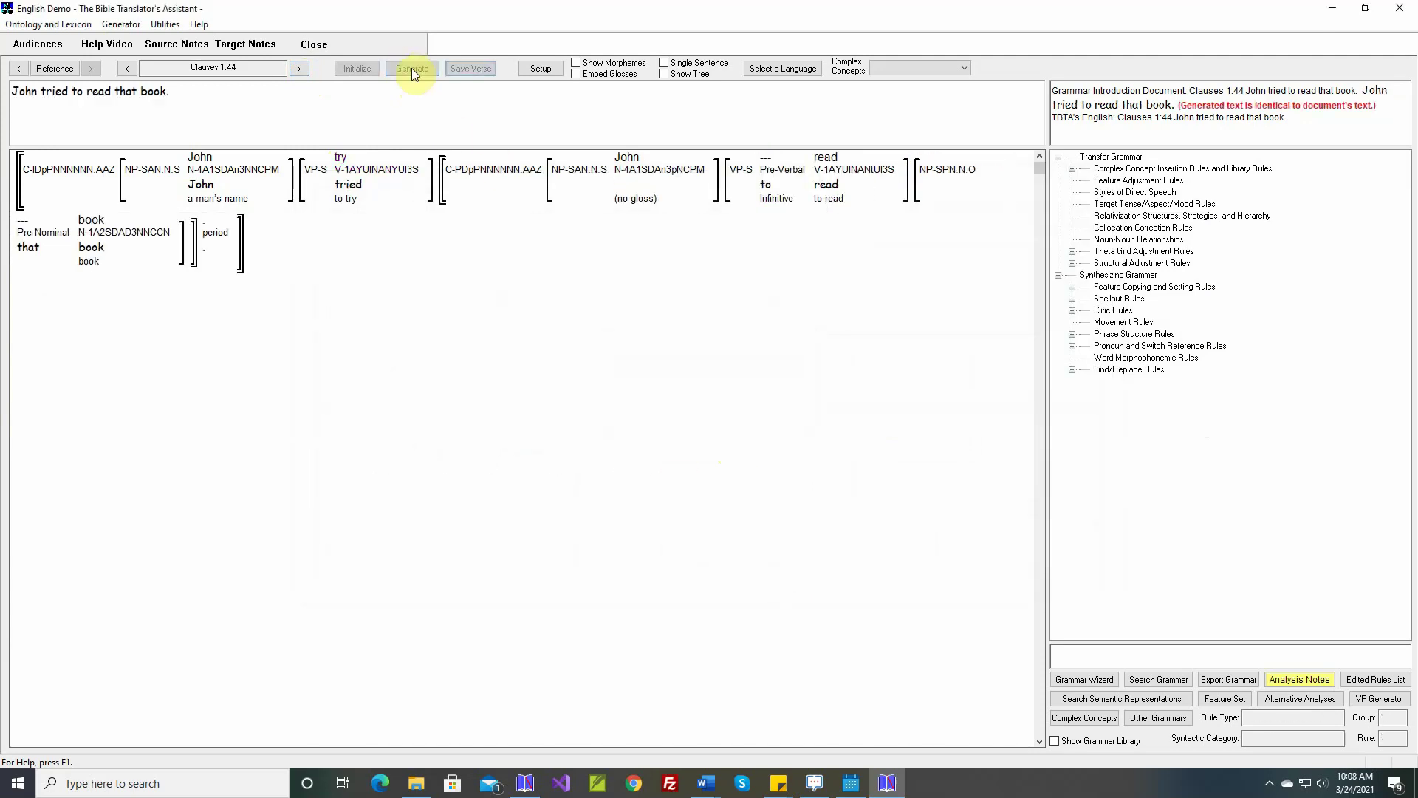
pyautogui.click(452, 69)
pyautogui.click(303, 69)
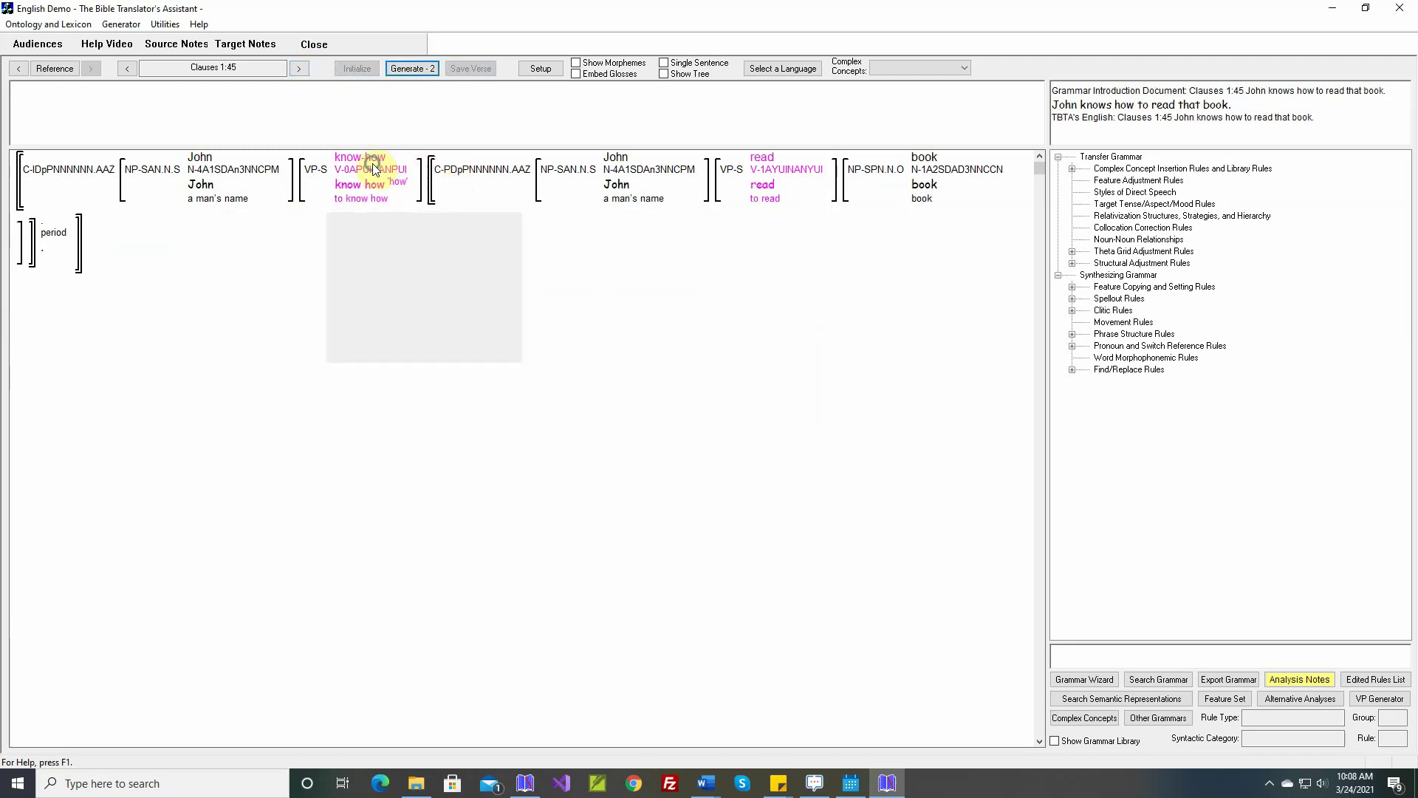
# Open the Theta Grid Adjustment rule for "know-how" and set the output complement clause's subject noun feature to surface realization PRO.
pyautogui.rightClick(373, 164)
pyautogui.click(422, 289)
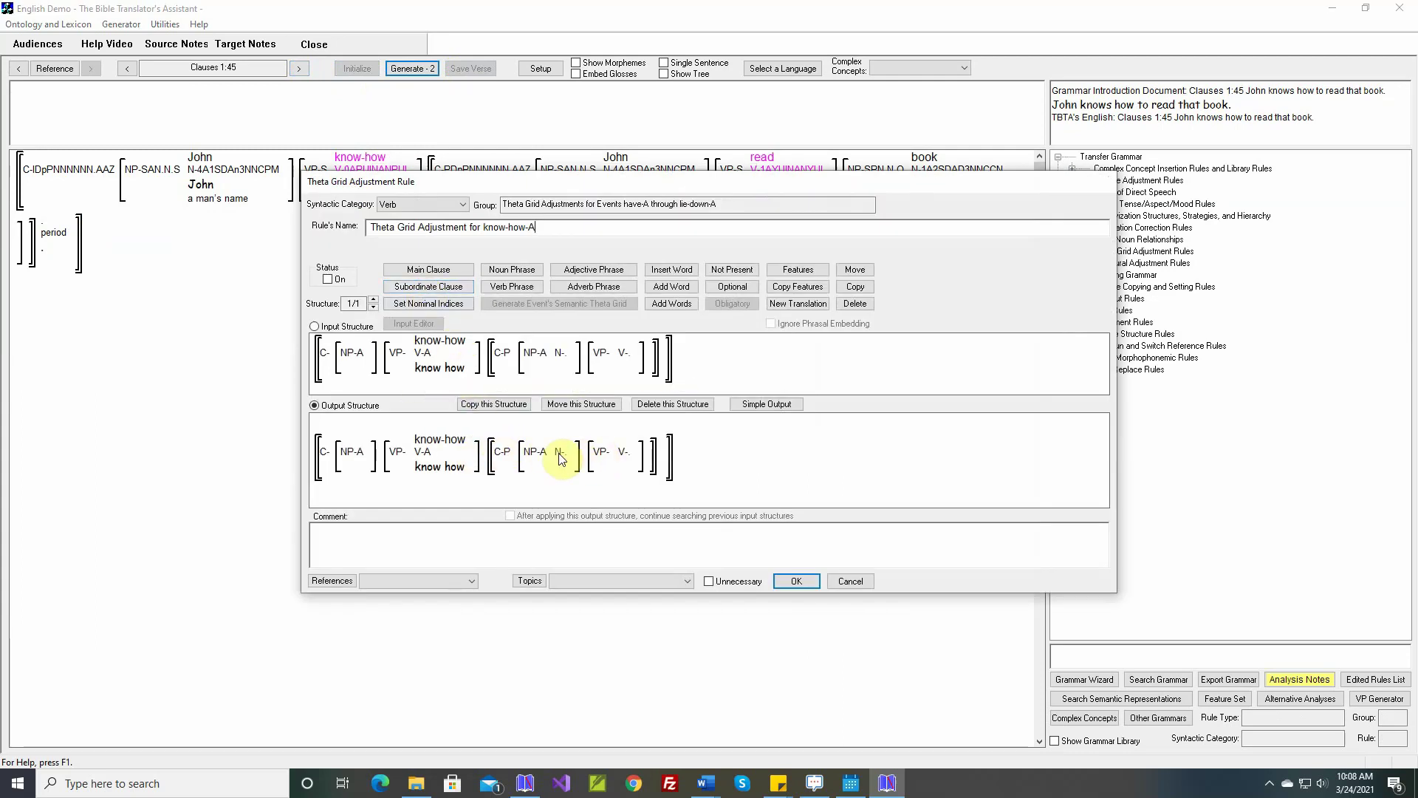
pyautogui.click(784, 270)
pyautogui.click(561, 454)
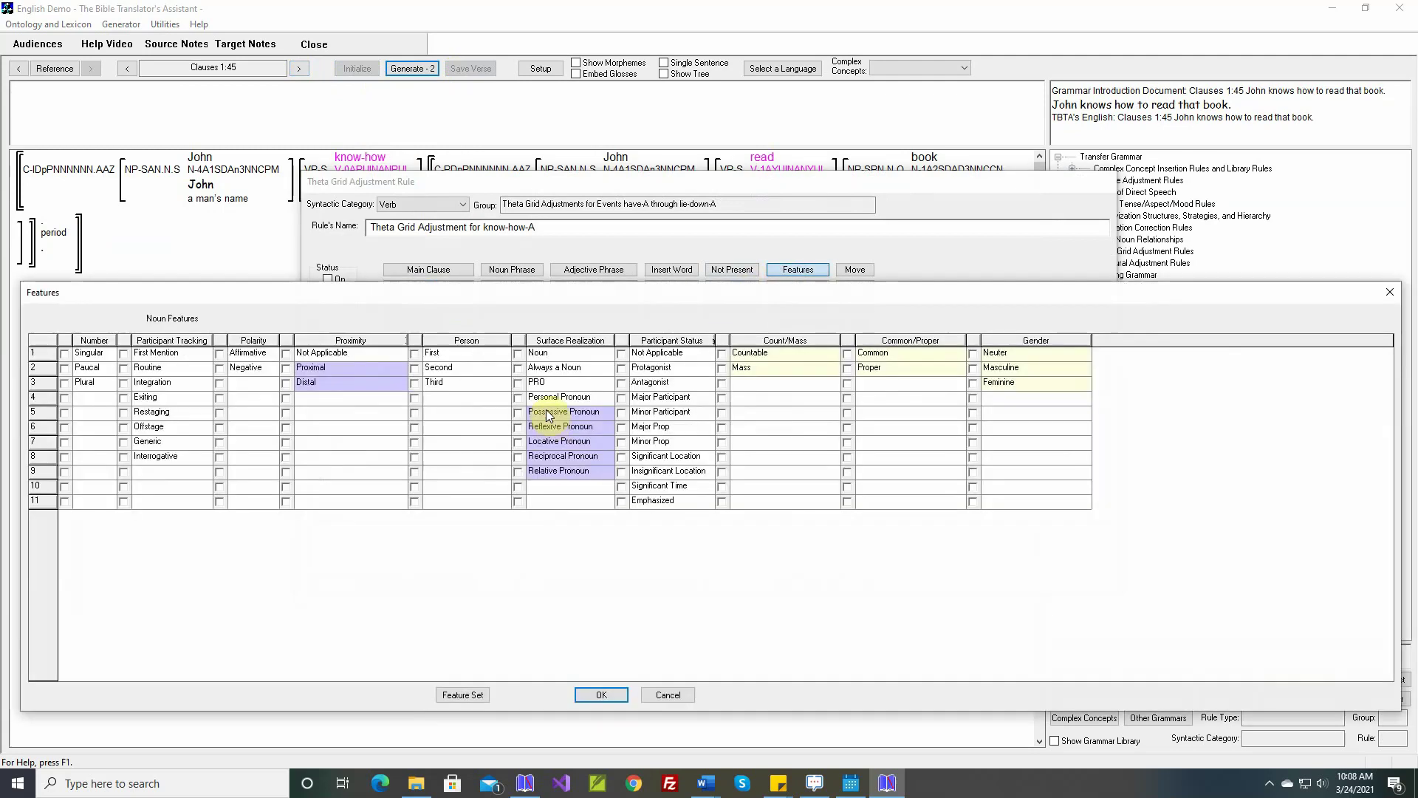
pyautogui.click(519, 384)
pyautogui.click(595, 693)
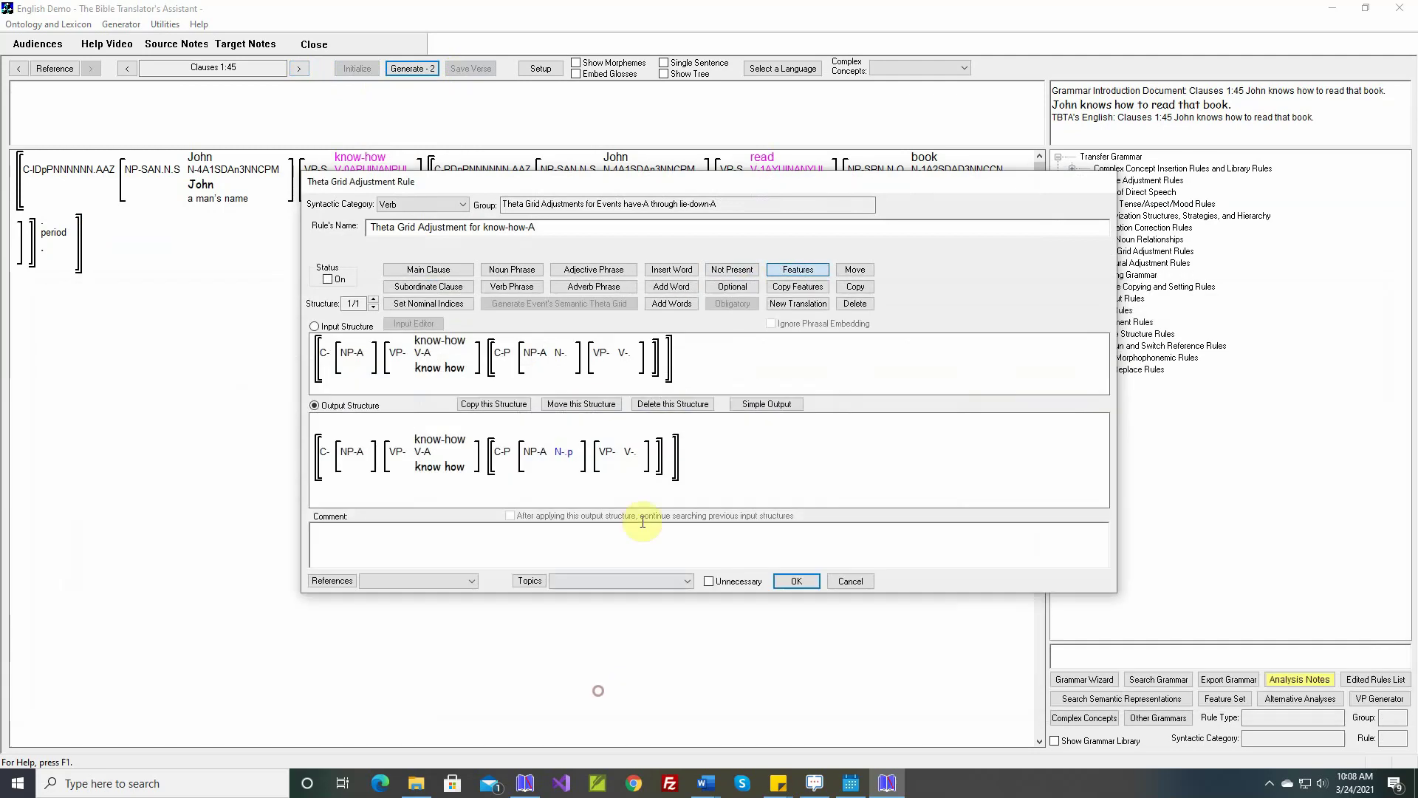
# Set the verb in the "know-how" rule's output complement clause to target form 'to' Infinitive.
pyautogui.click(630, 455)
pyautogui.click(633, 427)
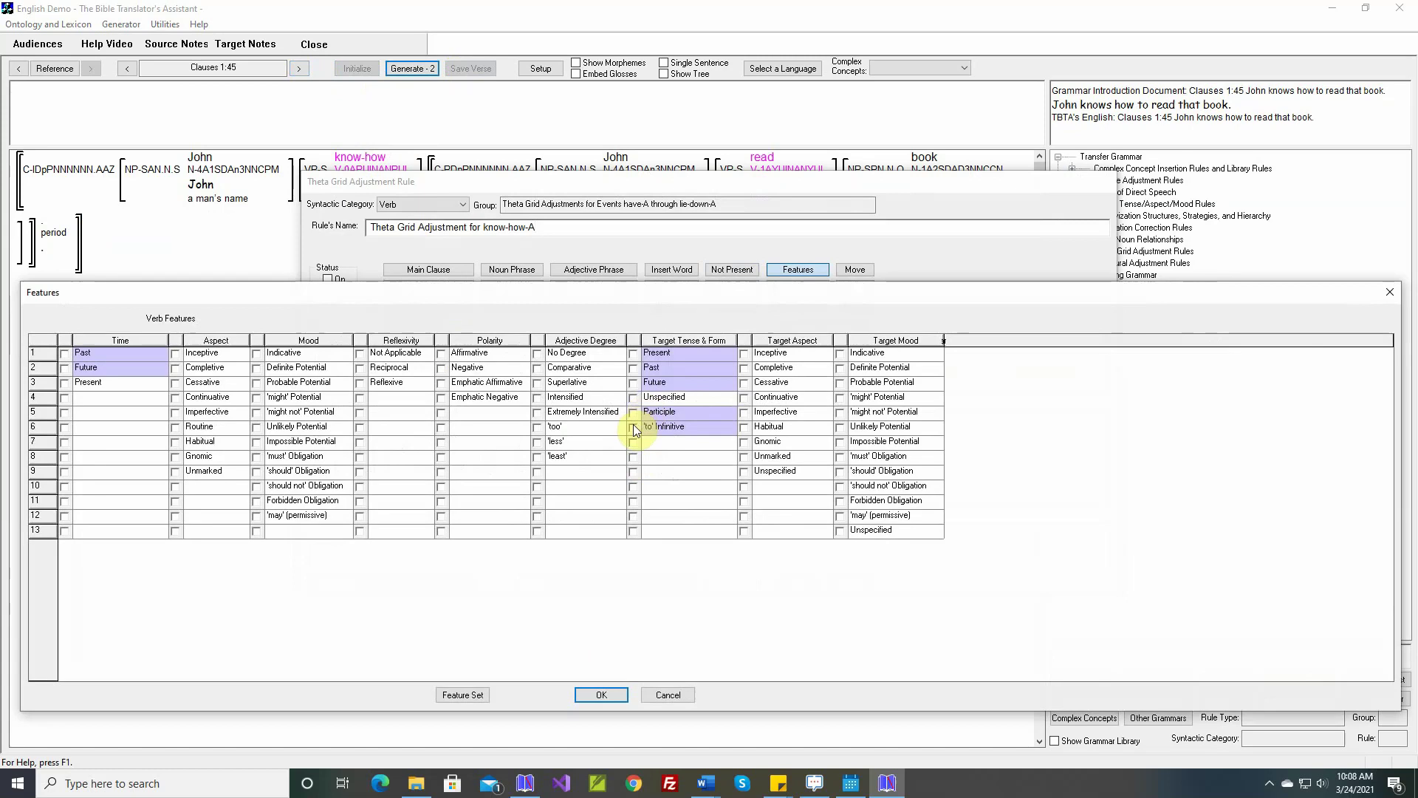
pyautogui.click(601, 694)
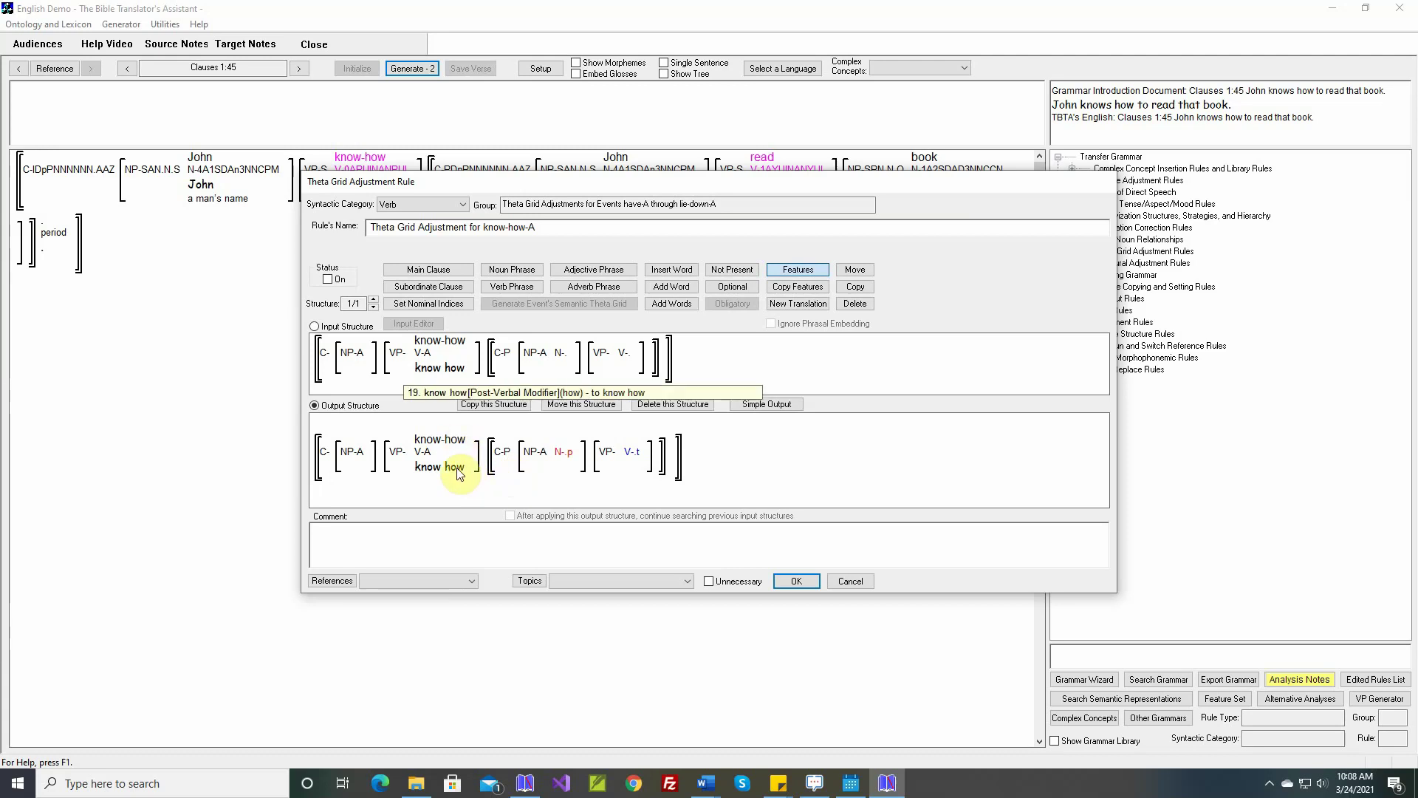
# Turn on the "know-how" rule's status, insert the comment from the selected Word document, and save the rule.
pyautogui.click(328, 279)
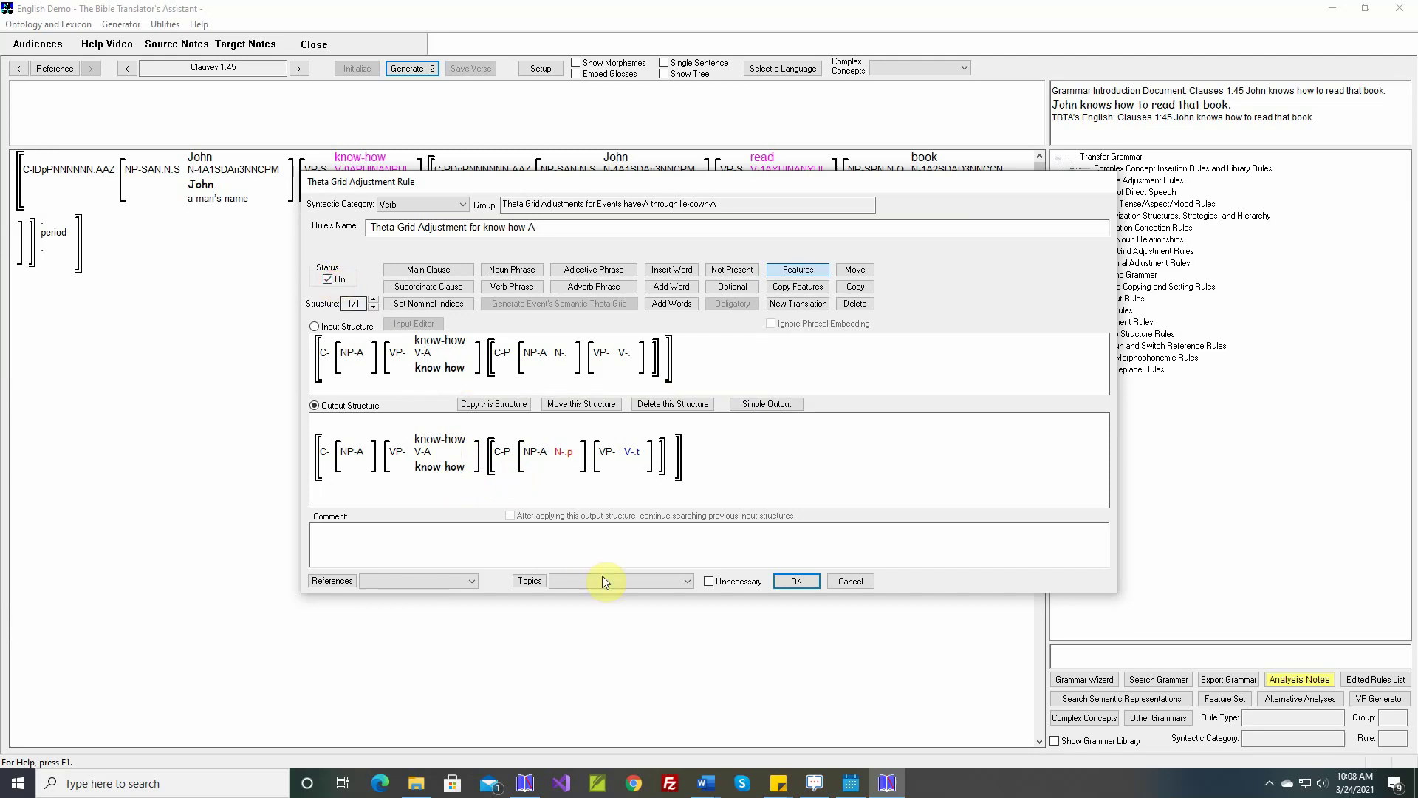
pyautogui.rightClick(624, 535)
pyautogui.click(641, 548)
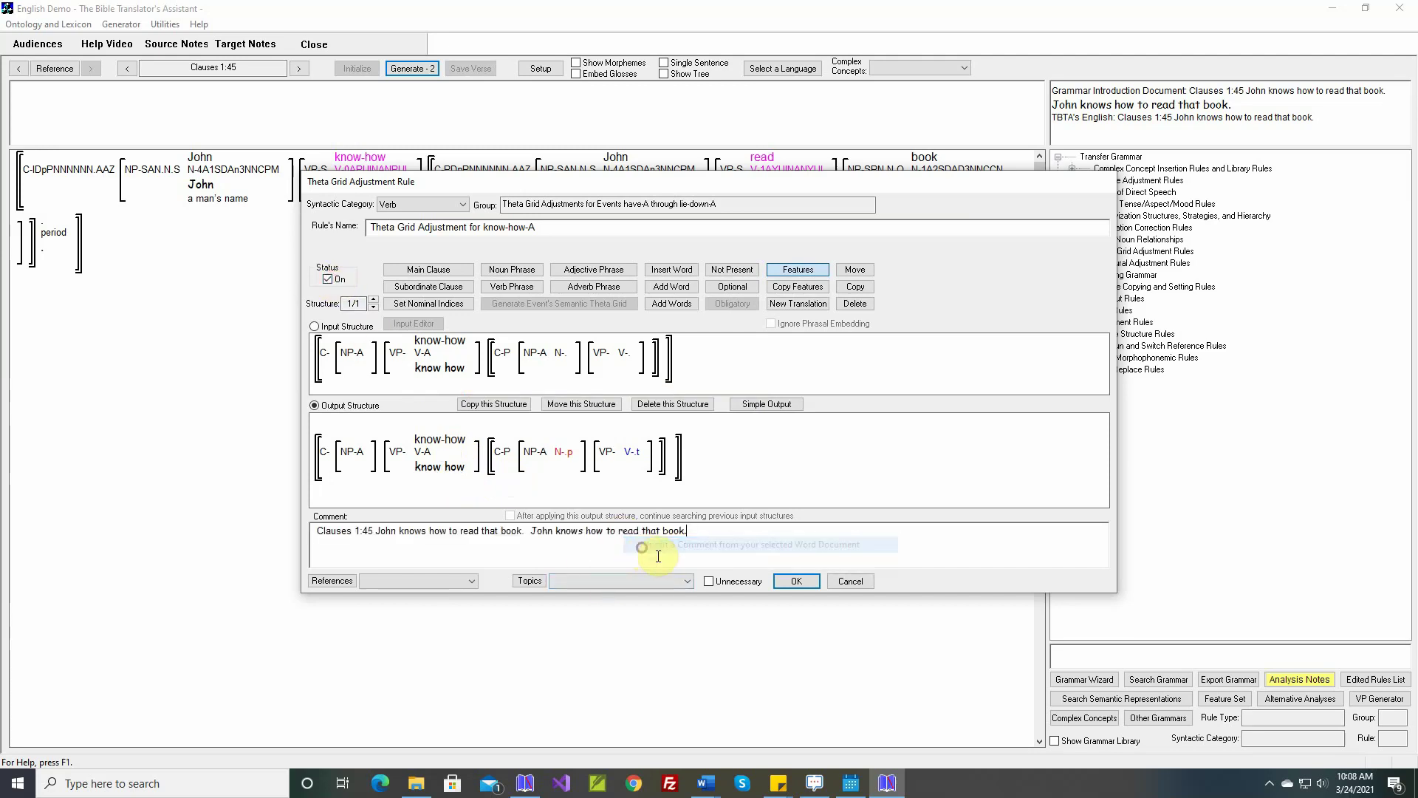
pyautogui.click(794, 581)
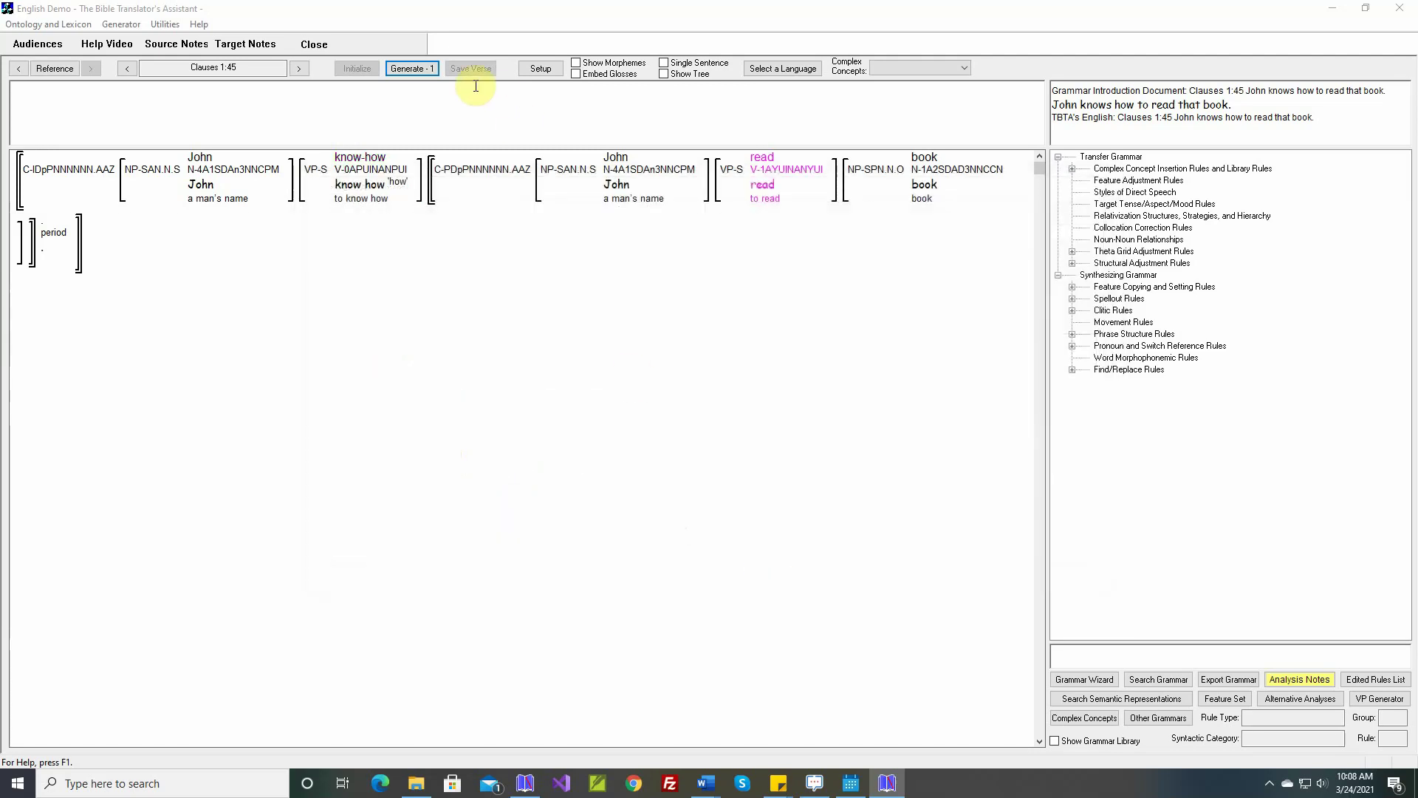
# Generate and save the verse for Clauses 1:45, and advance to Clauses 1:46.
pyautogui.click(422, 70)
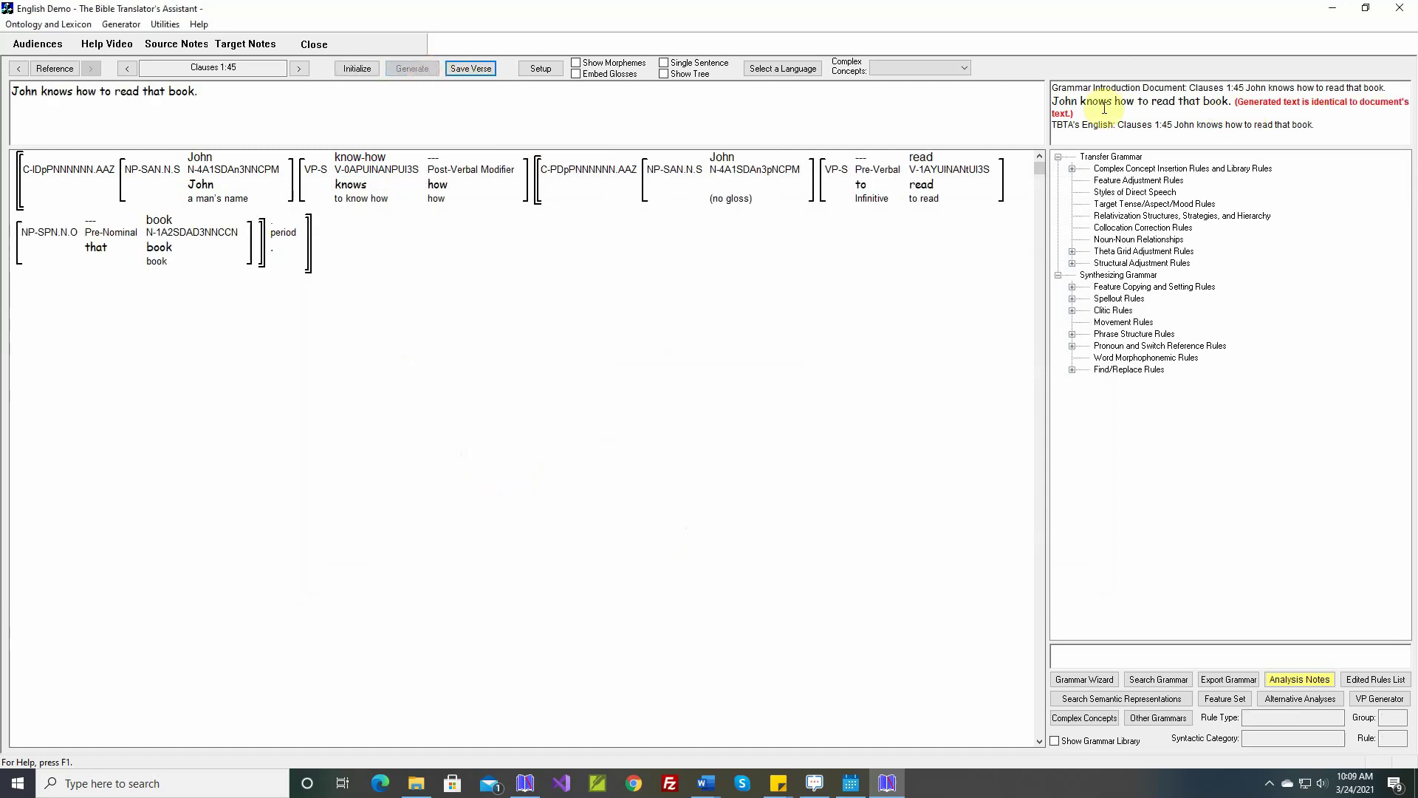
pyautogui.click(468, 68)
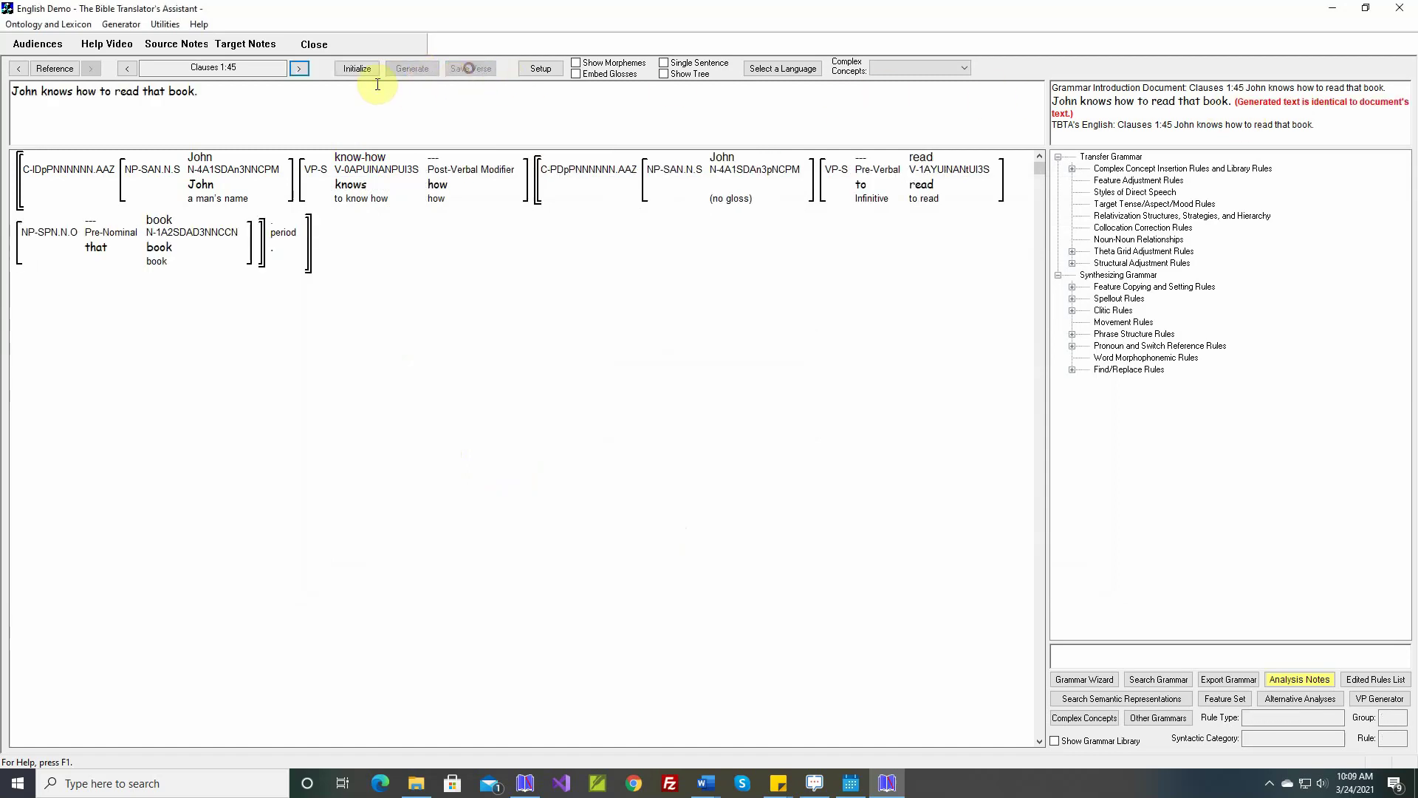
pyautogui.click(299, 68)
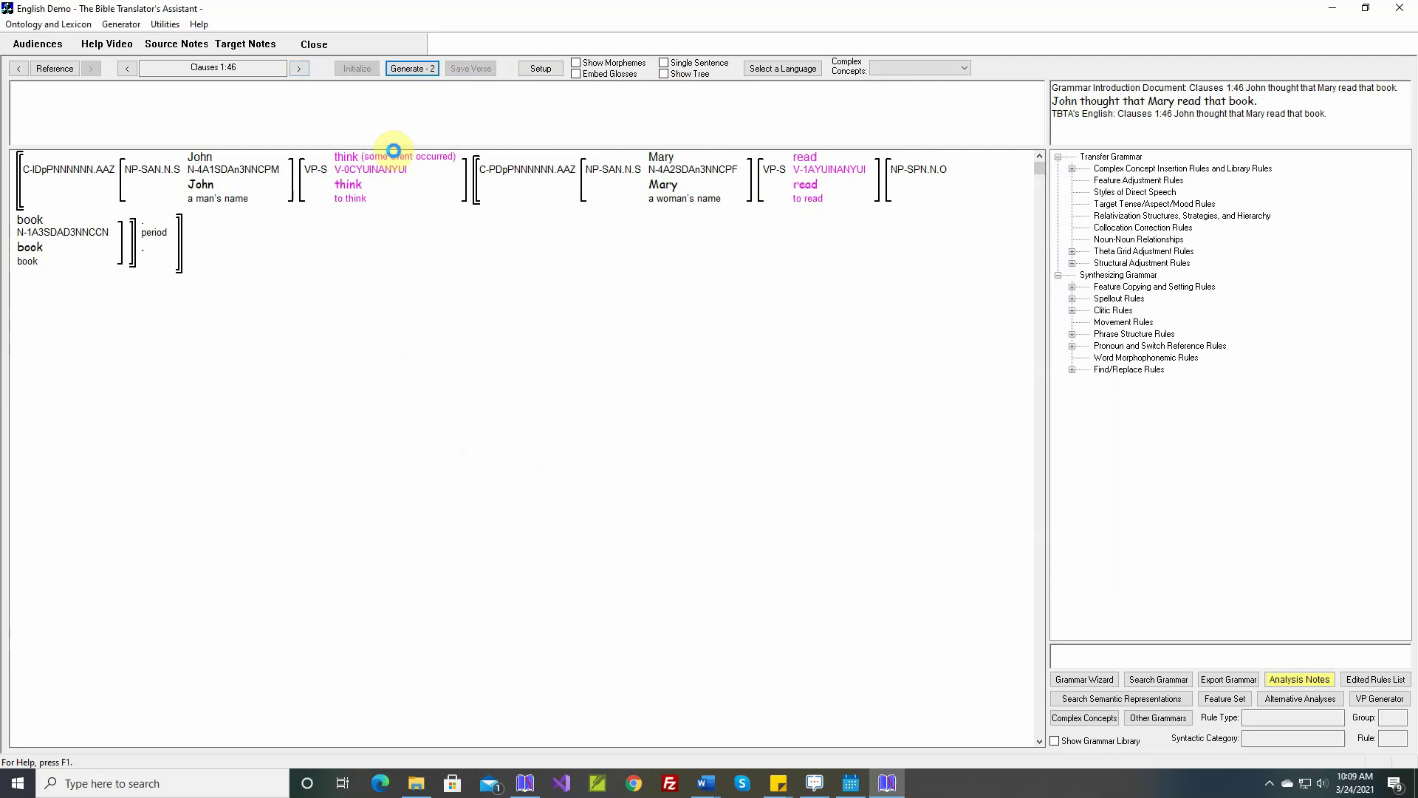
# Open the Theta Grid Adjustment rule for "think" and add the complementizer "that" to its complement clause through the simple output.
pyautogui.moveTo(362, 168)
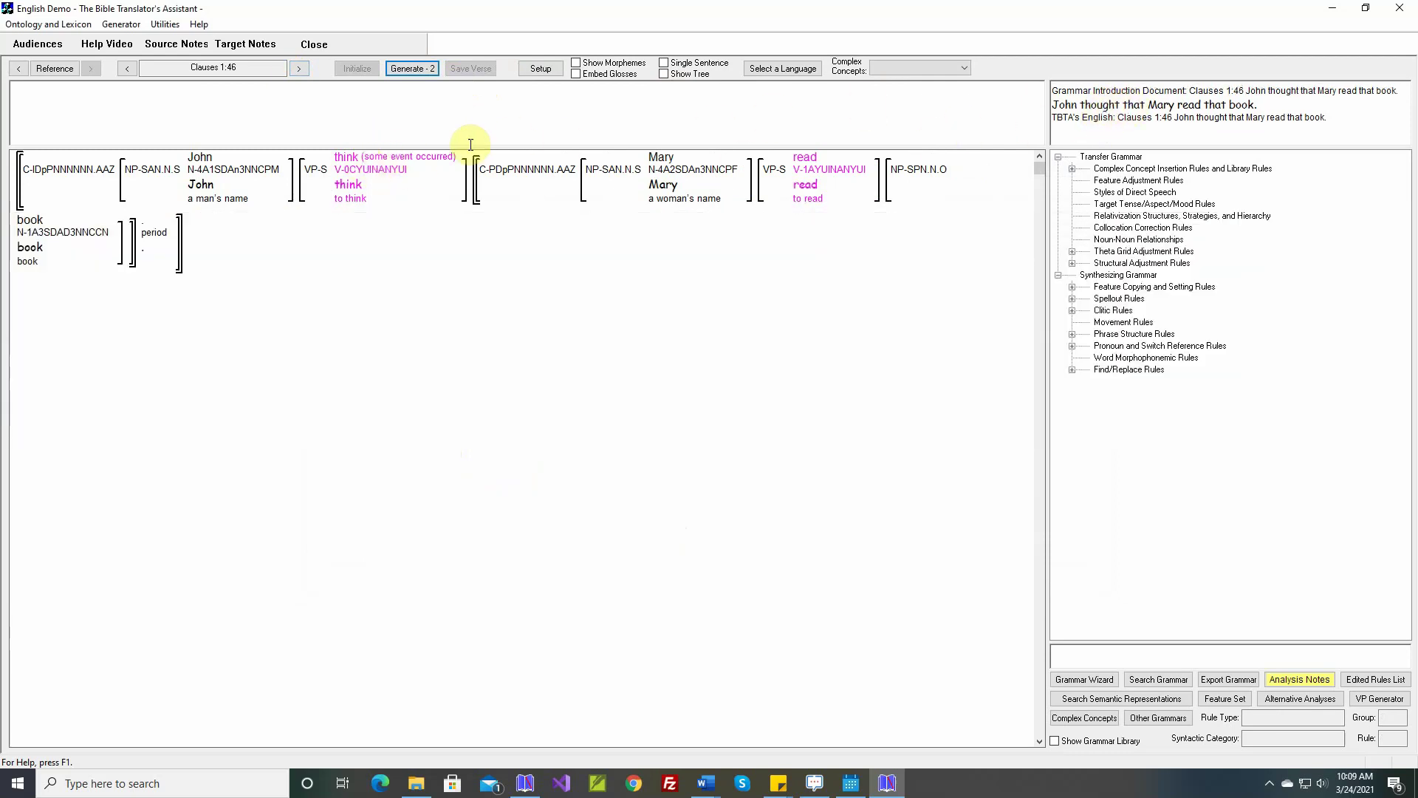
pyautogui.rightClick(373, 164)
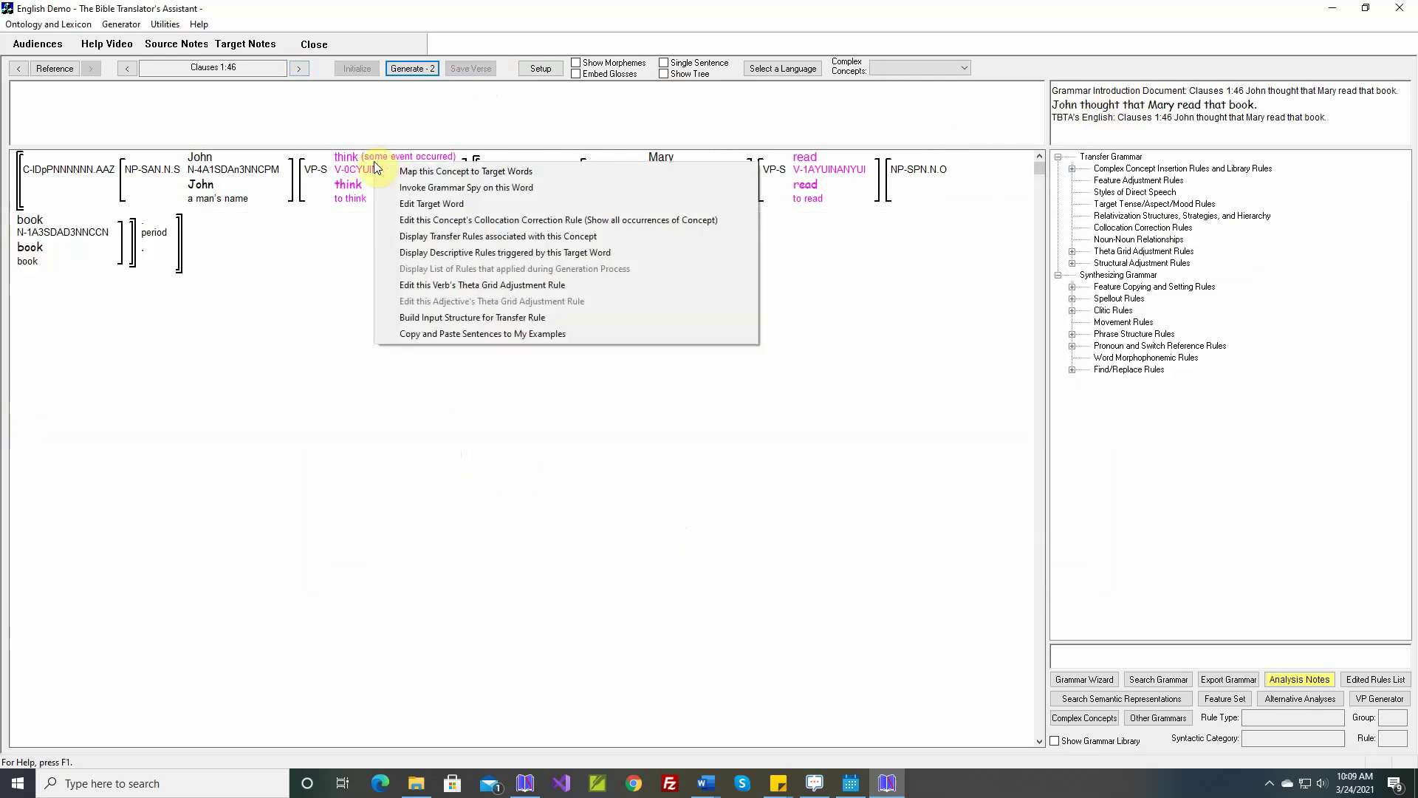
pyautogui.click(433, 285)
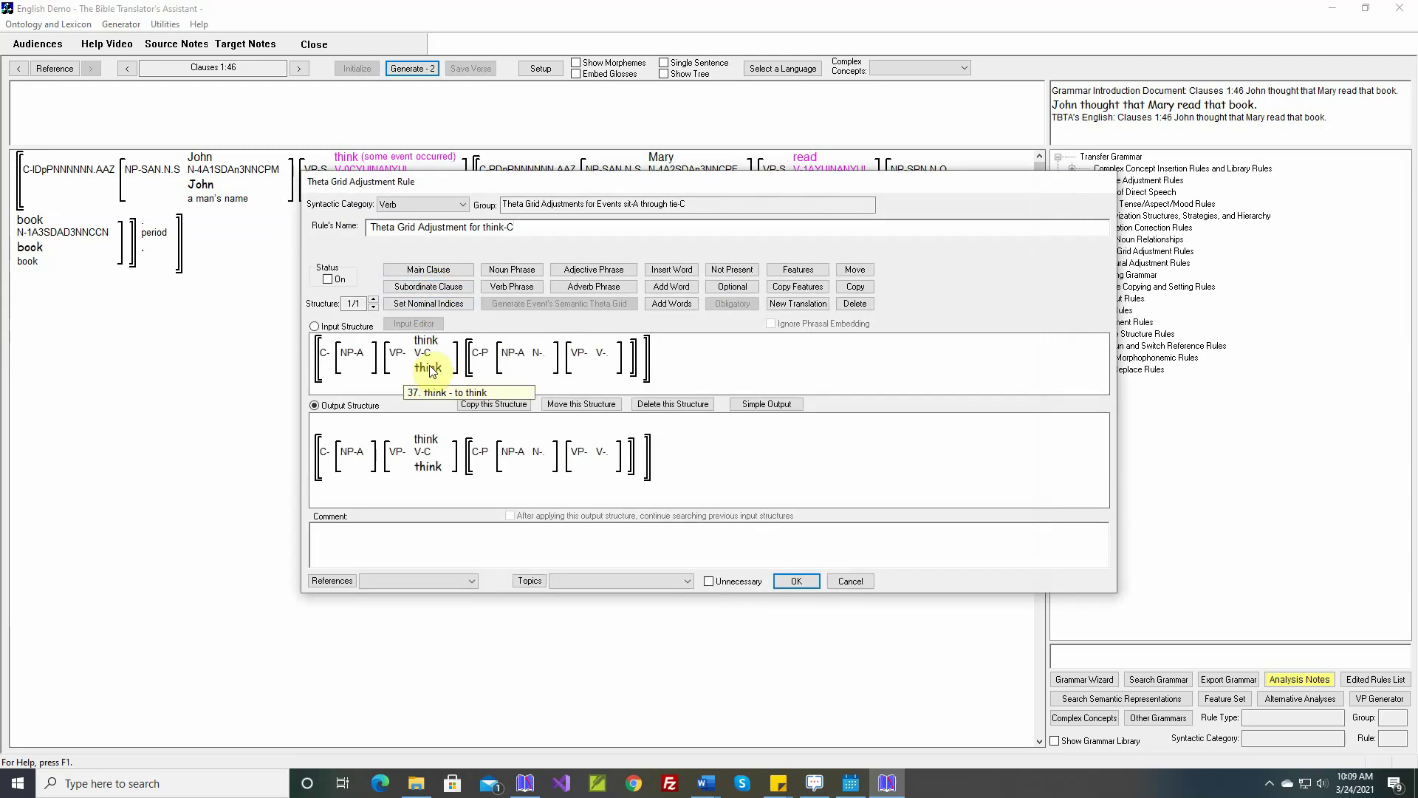
pyautogui.click(764, 405)
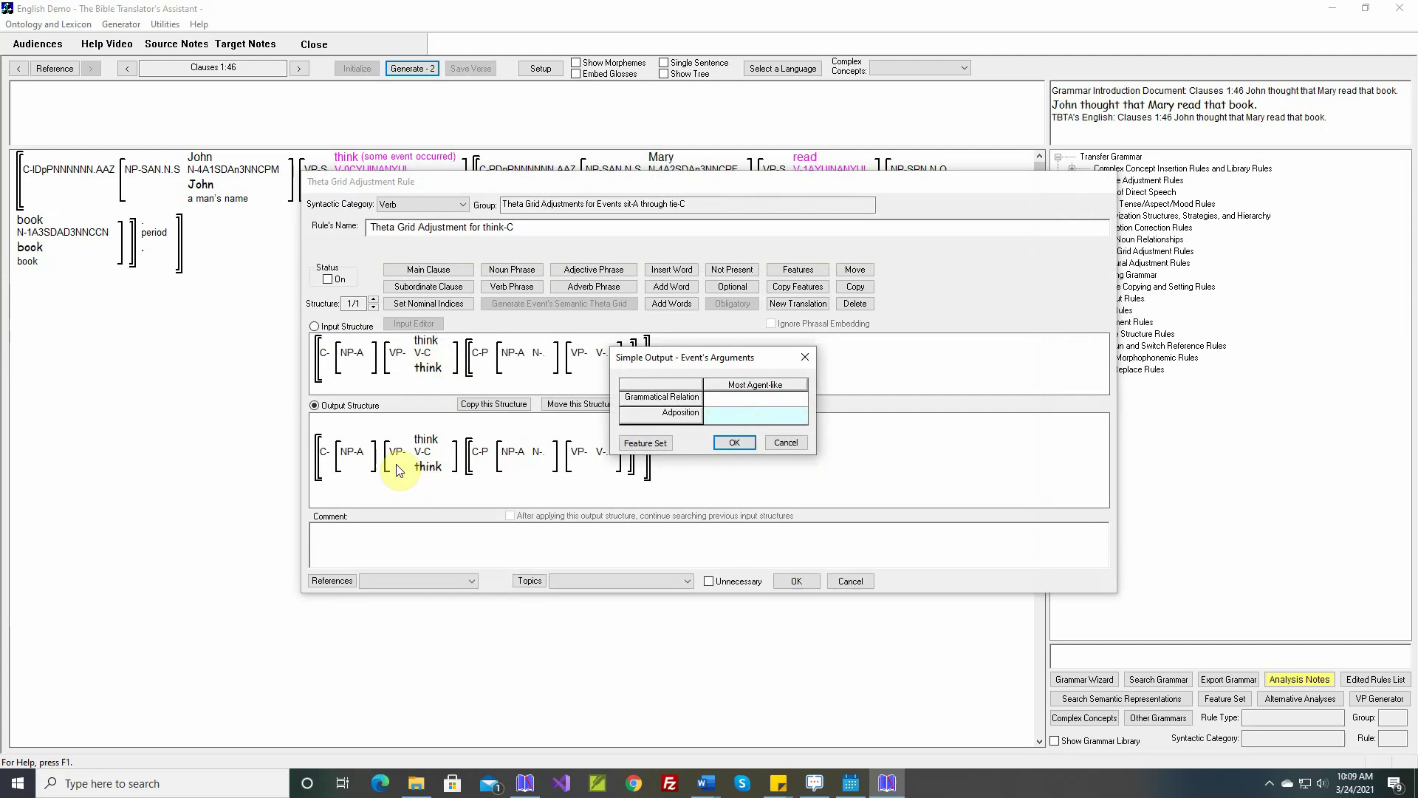
pyautogui.click(729, 441)
pyautogui.click(543, 405)
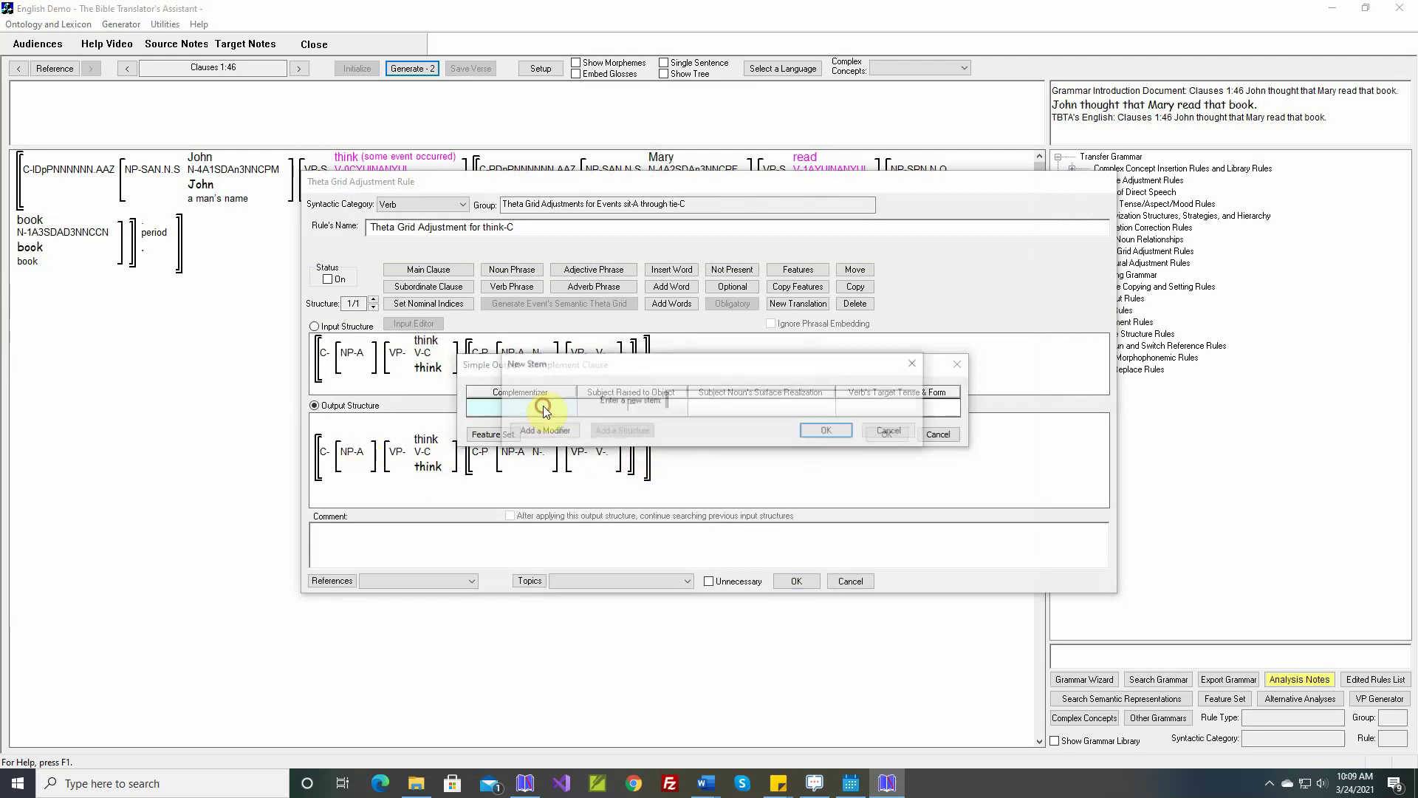
pyautogui.write('that')
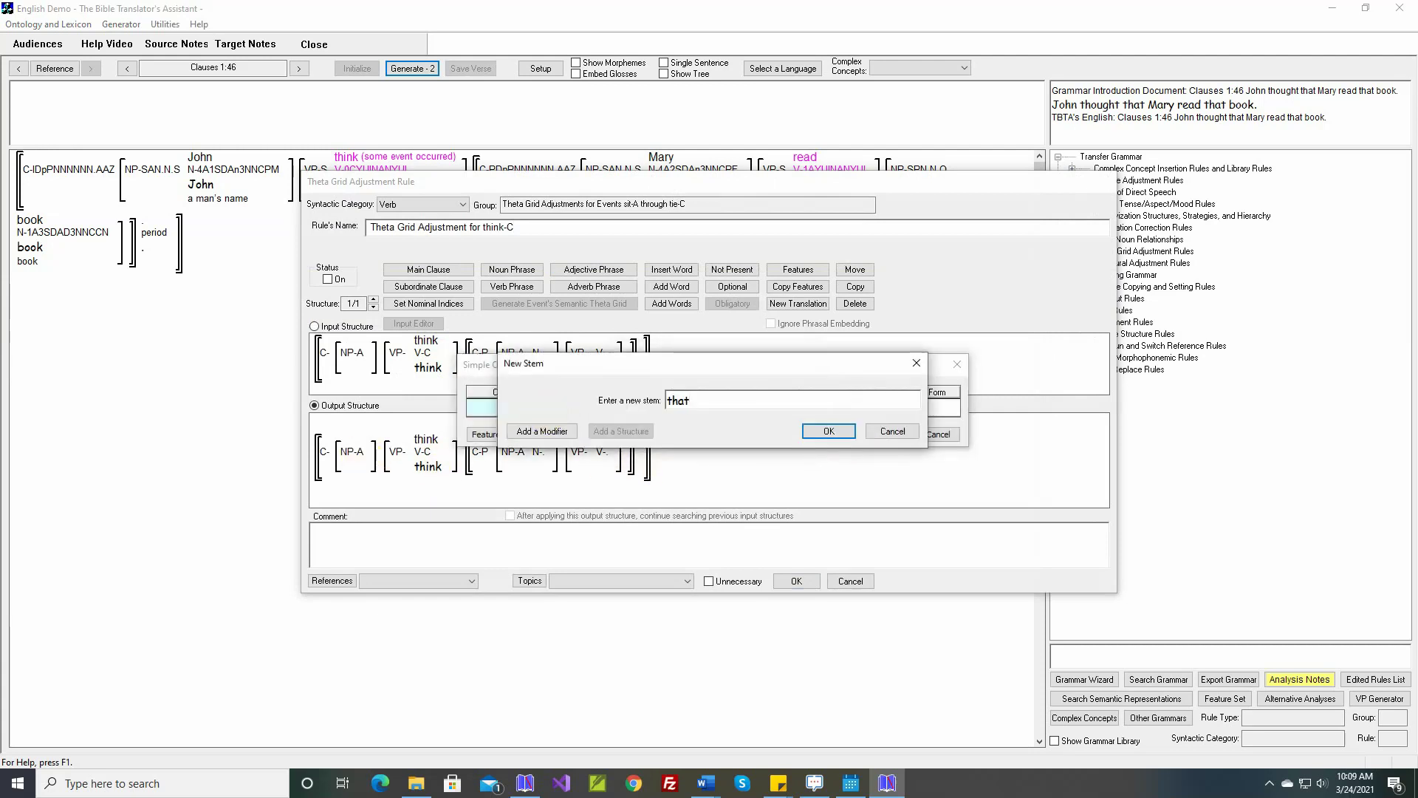
pyautogui.press('Return')
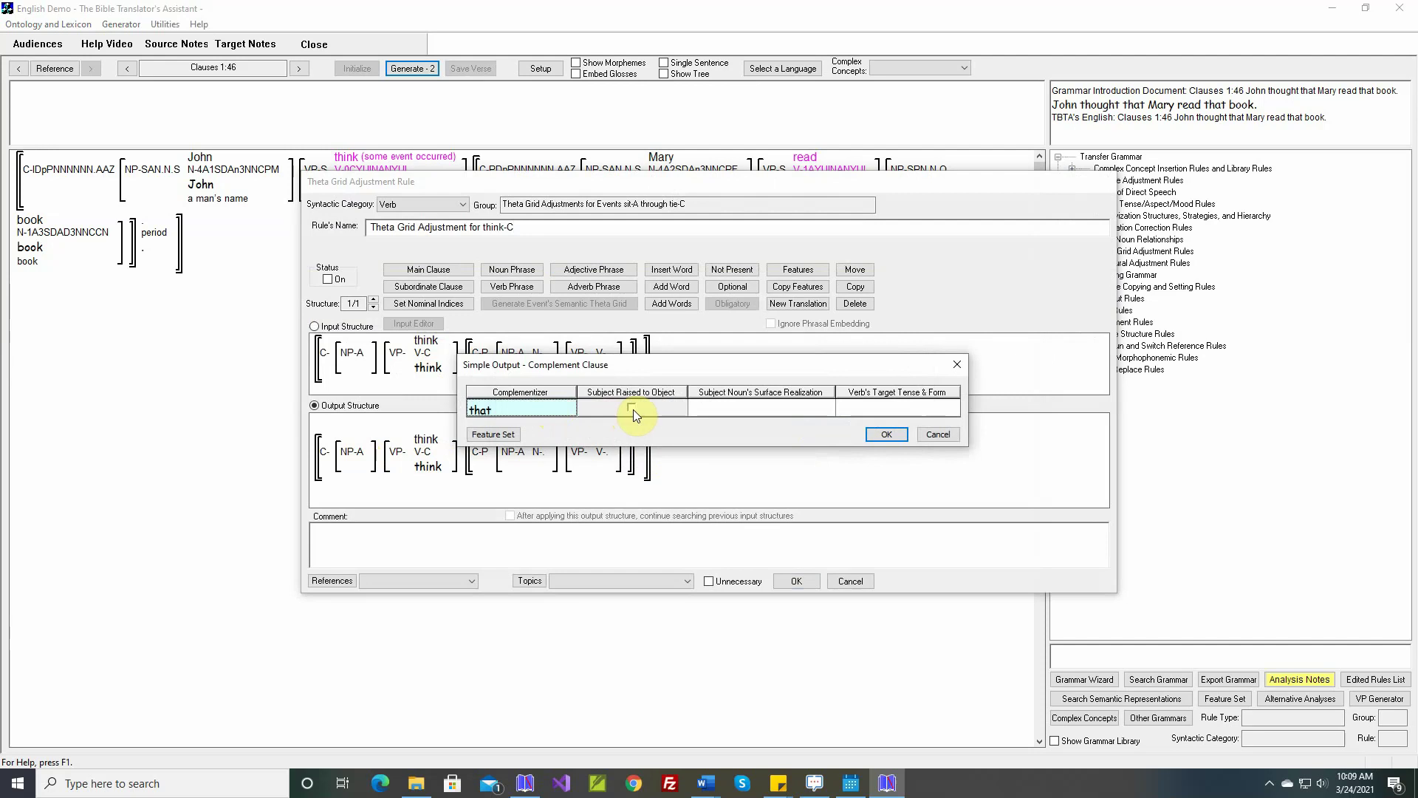
pyautogui.click(887, 436)
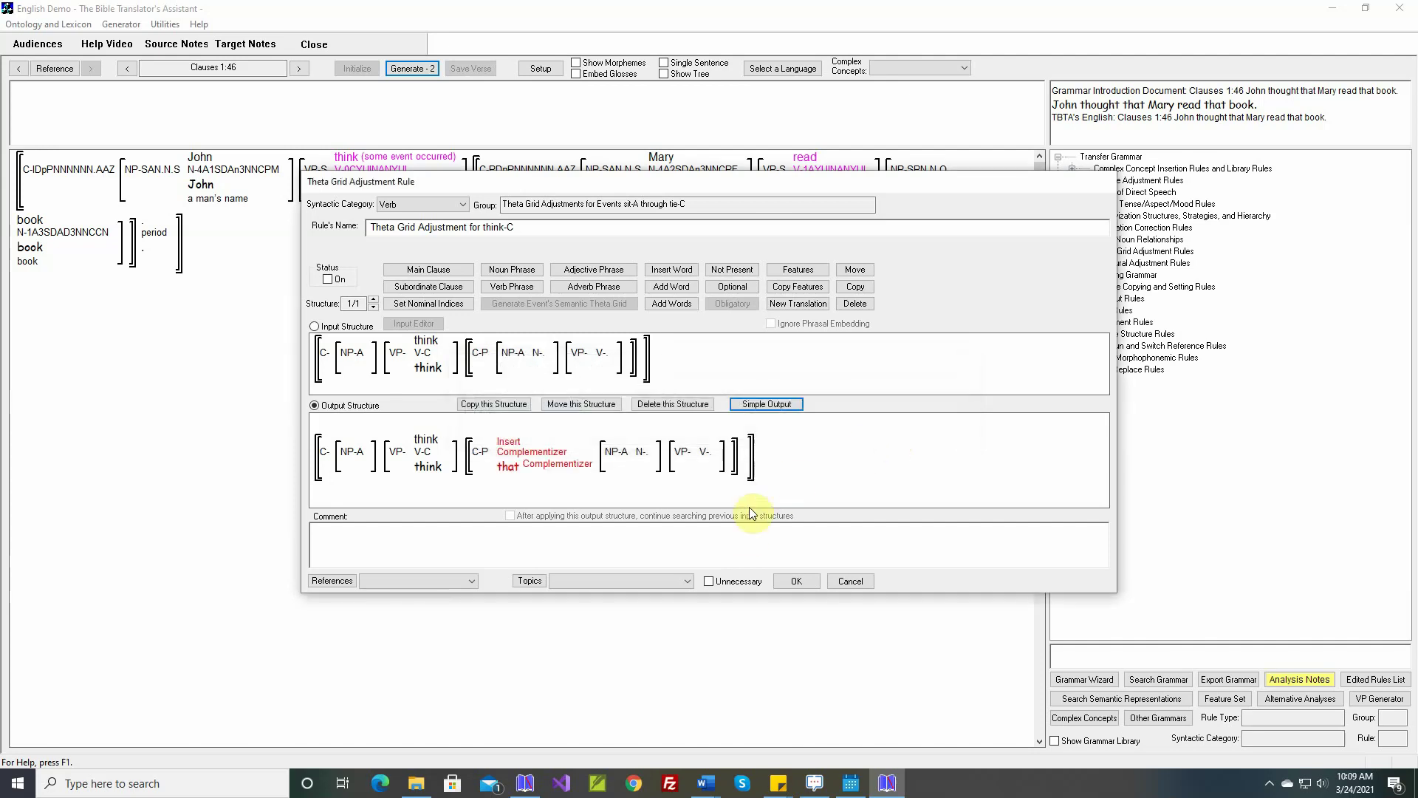
# Insert the comment from the selected Word document into the "think" rule, turn its status on, and save it.
pyautogui.rightClick(747, 534)
pyautogui.click(812, 543)
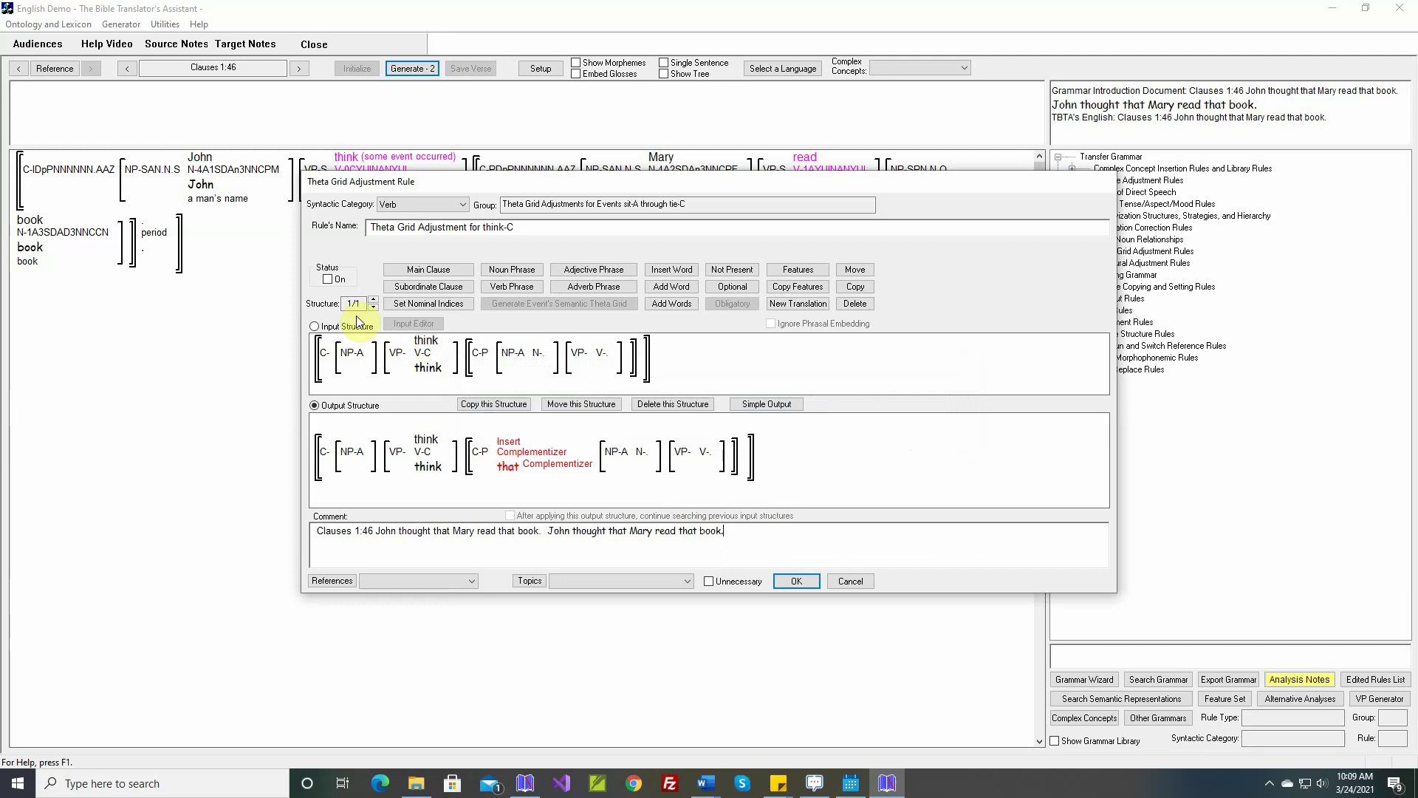
pyautogui.click(325, 281)
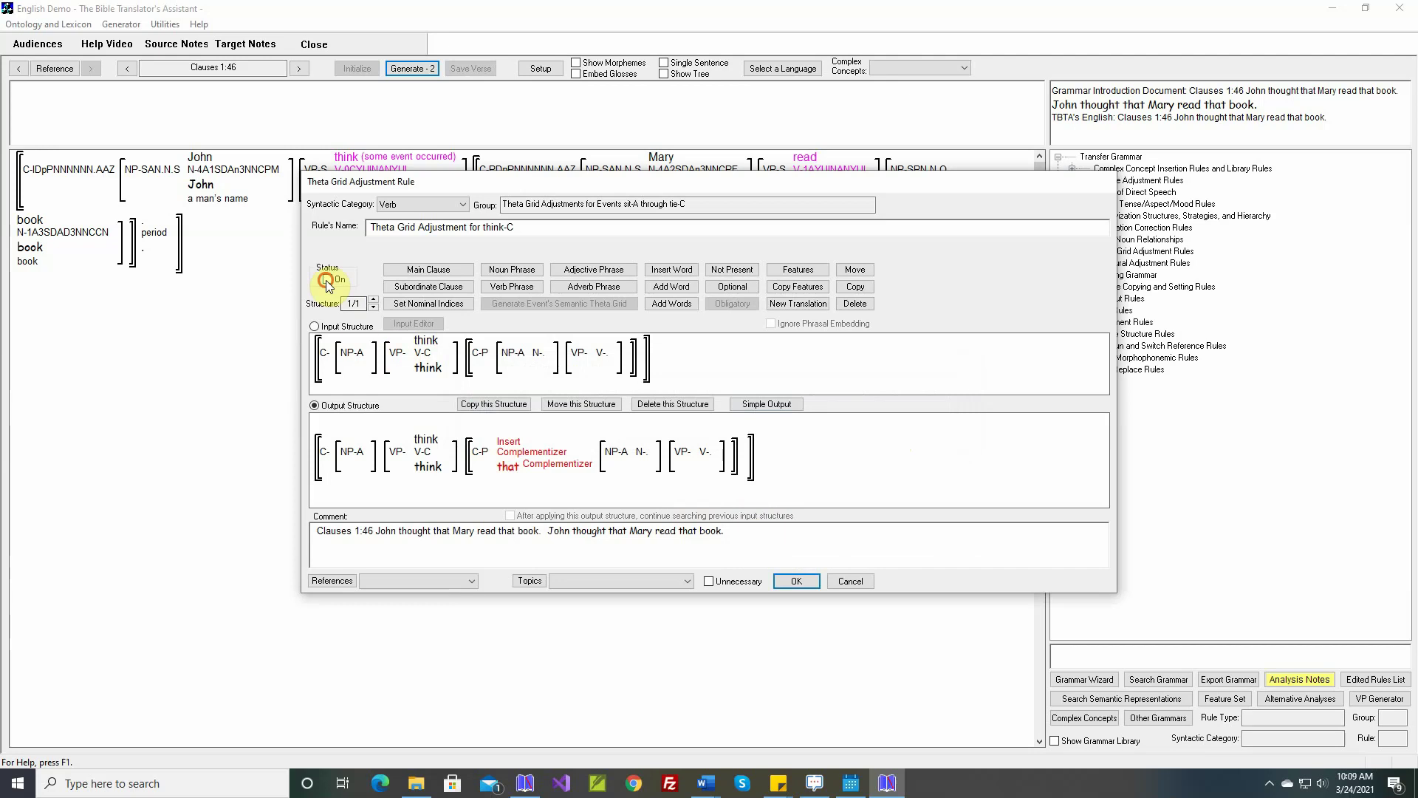
pyautogui.click(780, 582)
# Generate and save the verse for Clauses 1:46, and advance to Clauses 1:47.
pyautogui.click(417, 68)
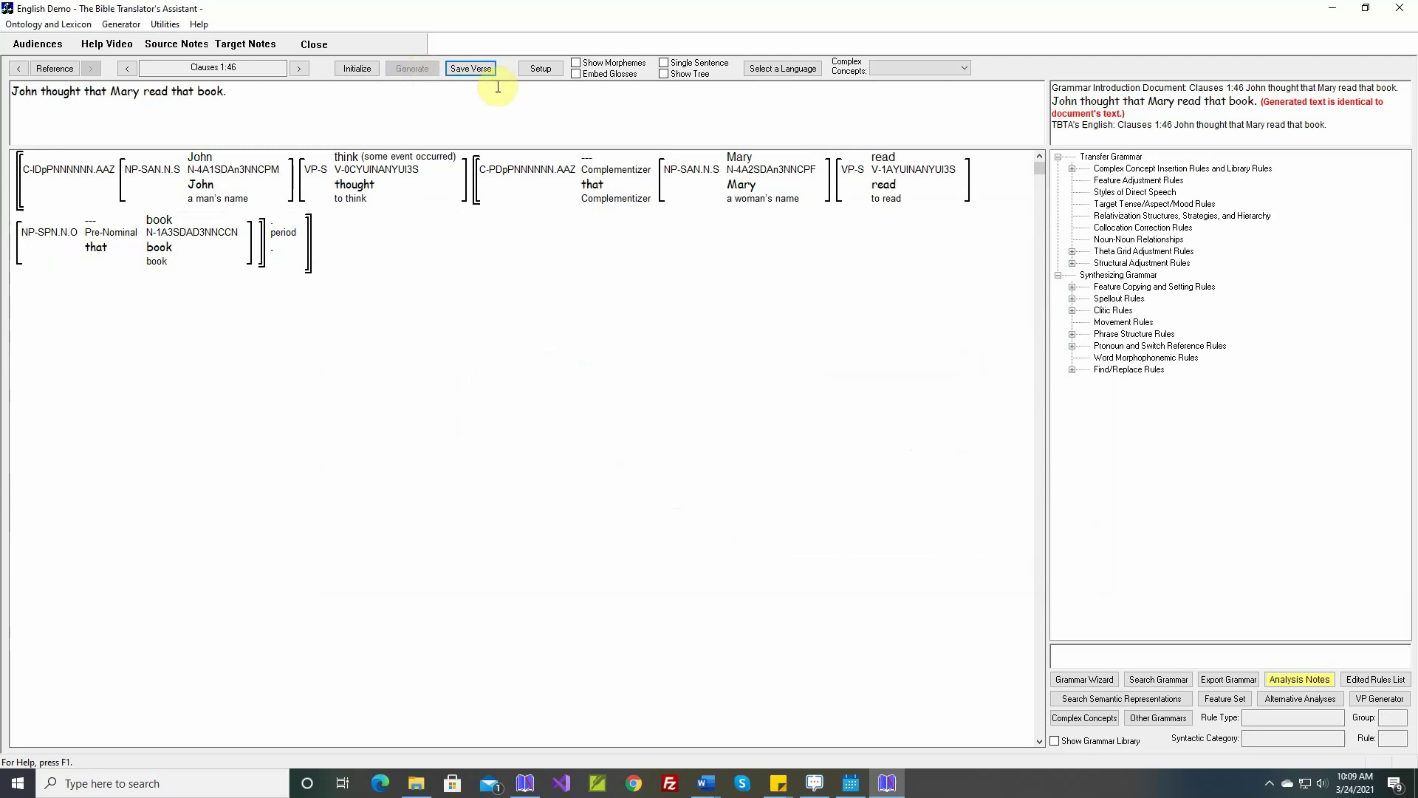
pyautogui.click(472, 69)
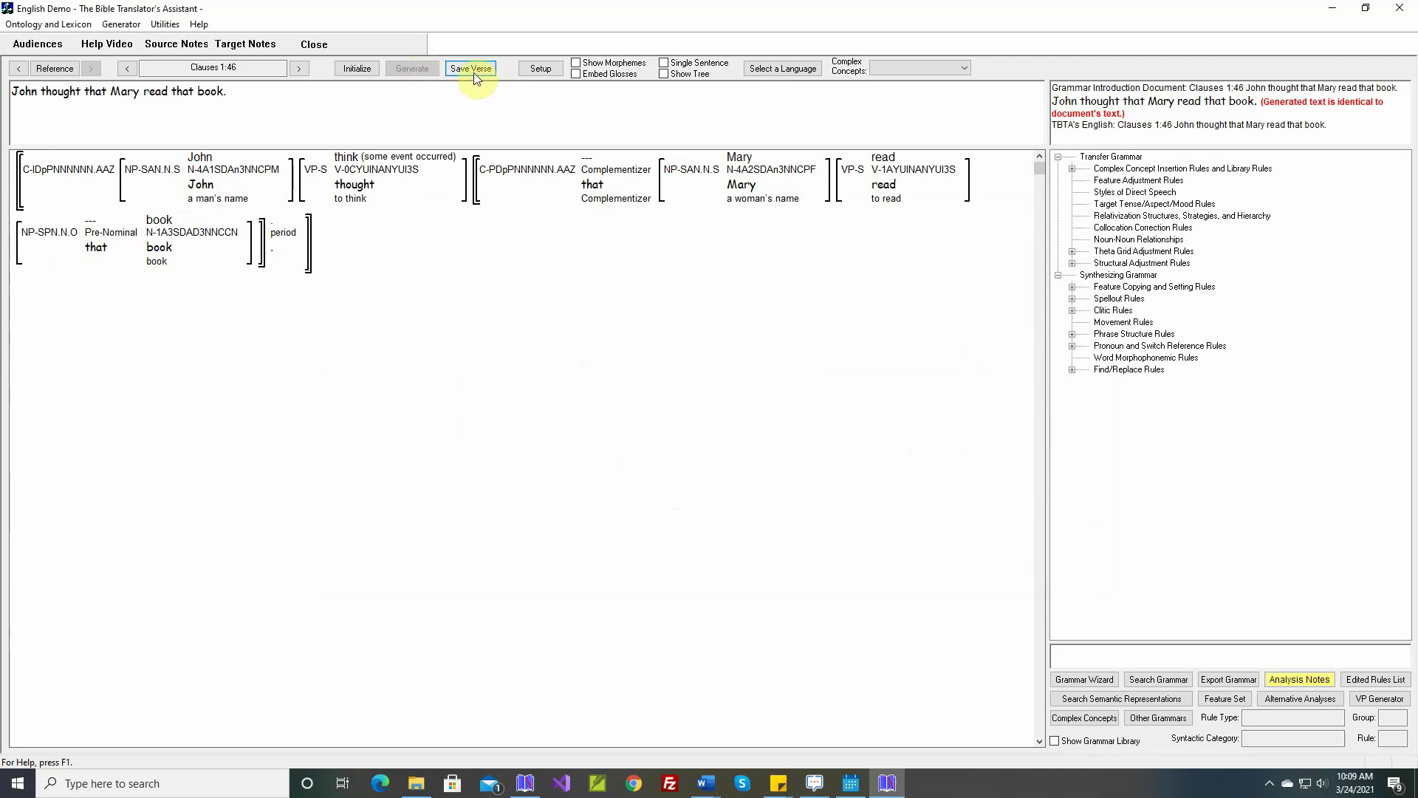
pyautogui.click(300, 69)
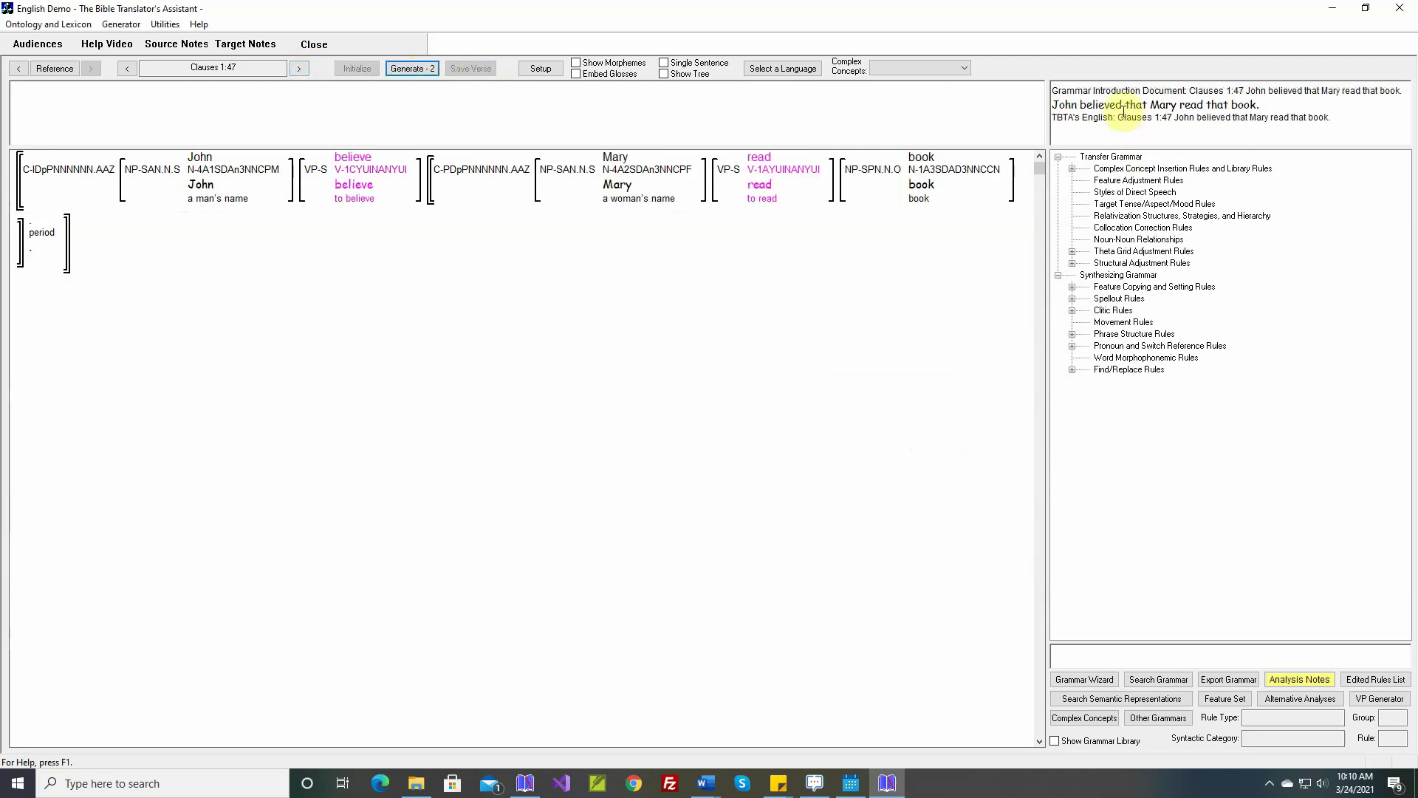
# Open the Theta Grid Adjustment rule for "believe" and add the complementizer "that" to its complement clause through the simple output.
pyautogui.rightClick(356, 164)
pyautogui.click(411, 287)
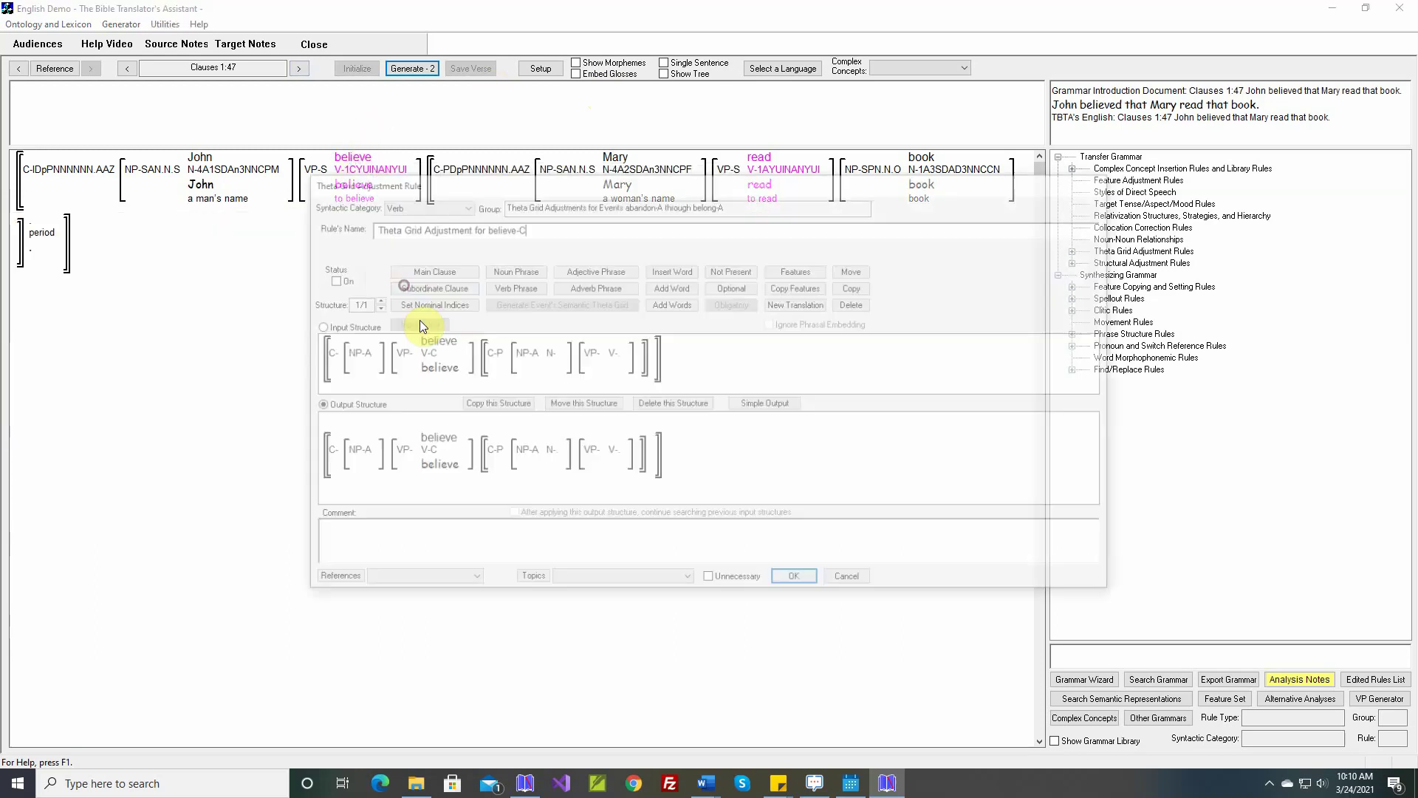
pyautogui.click(765, 405)
pyautogui.click(736, 443)
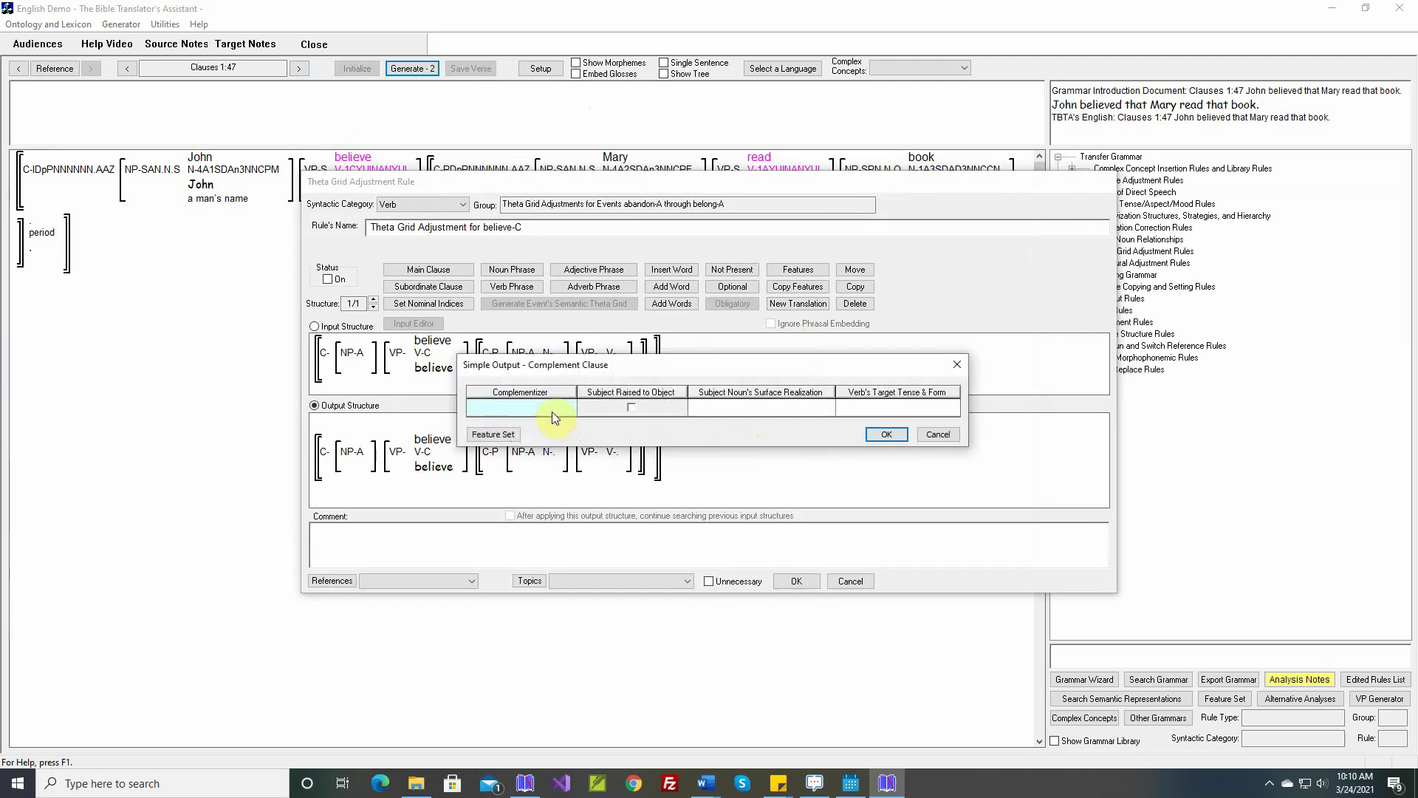
pyautogui.click(544, 404)
pyautogui.write('that')
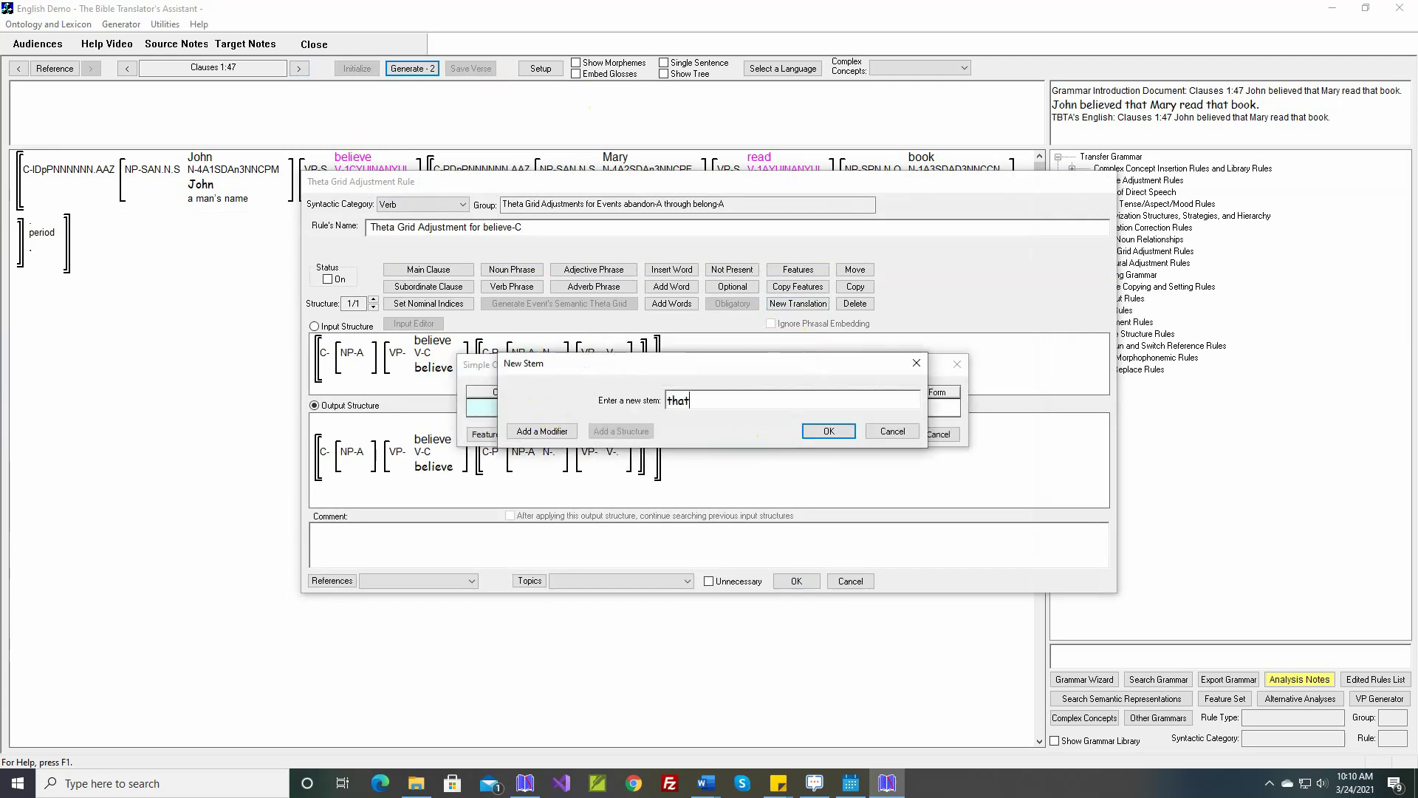
pyautogui.press('Return')
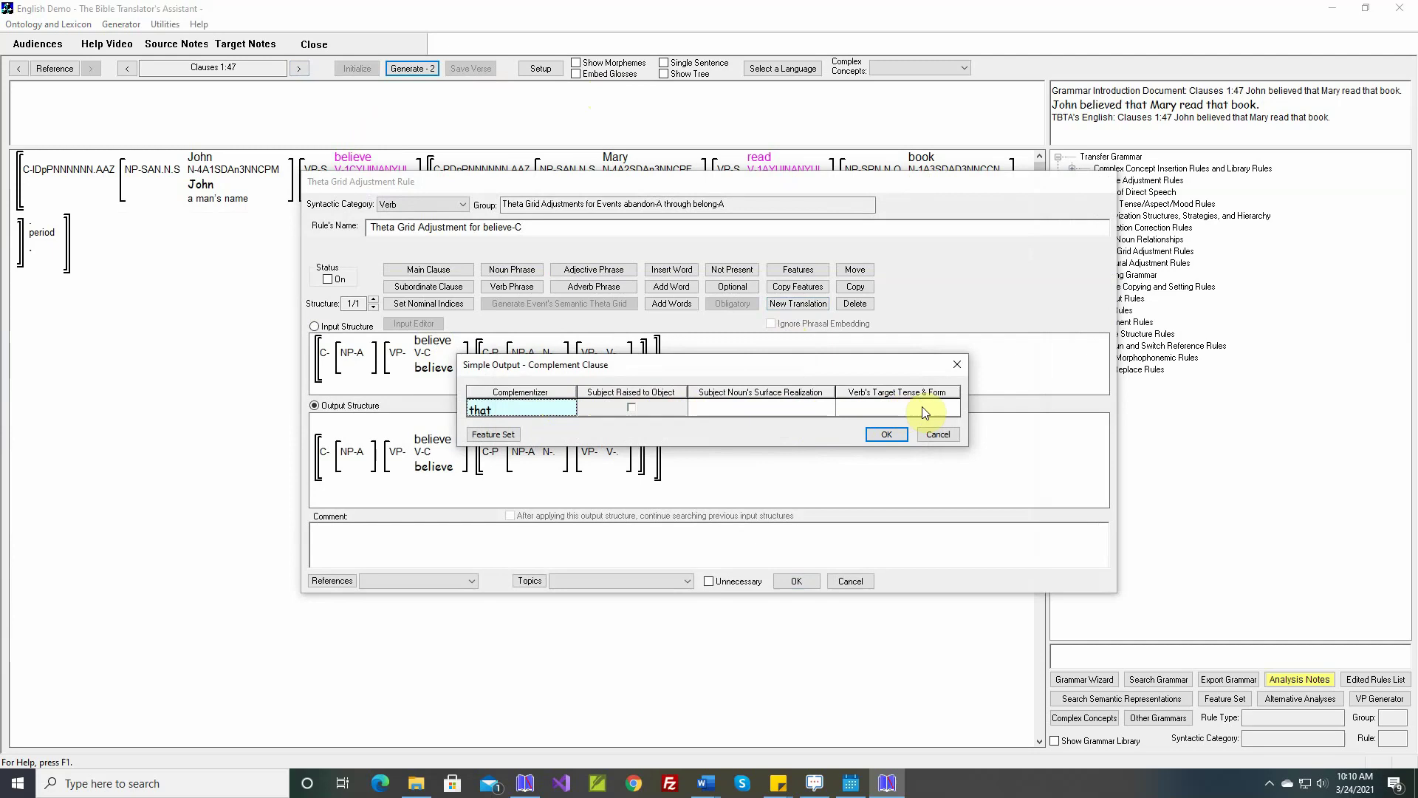
pyautogui.click(885, 436)
# Insert the comment from the selected Word document into the "believe" rule, turn its status on, and save it.
pyautogui.rightClick(686, 534)
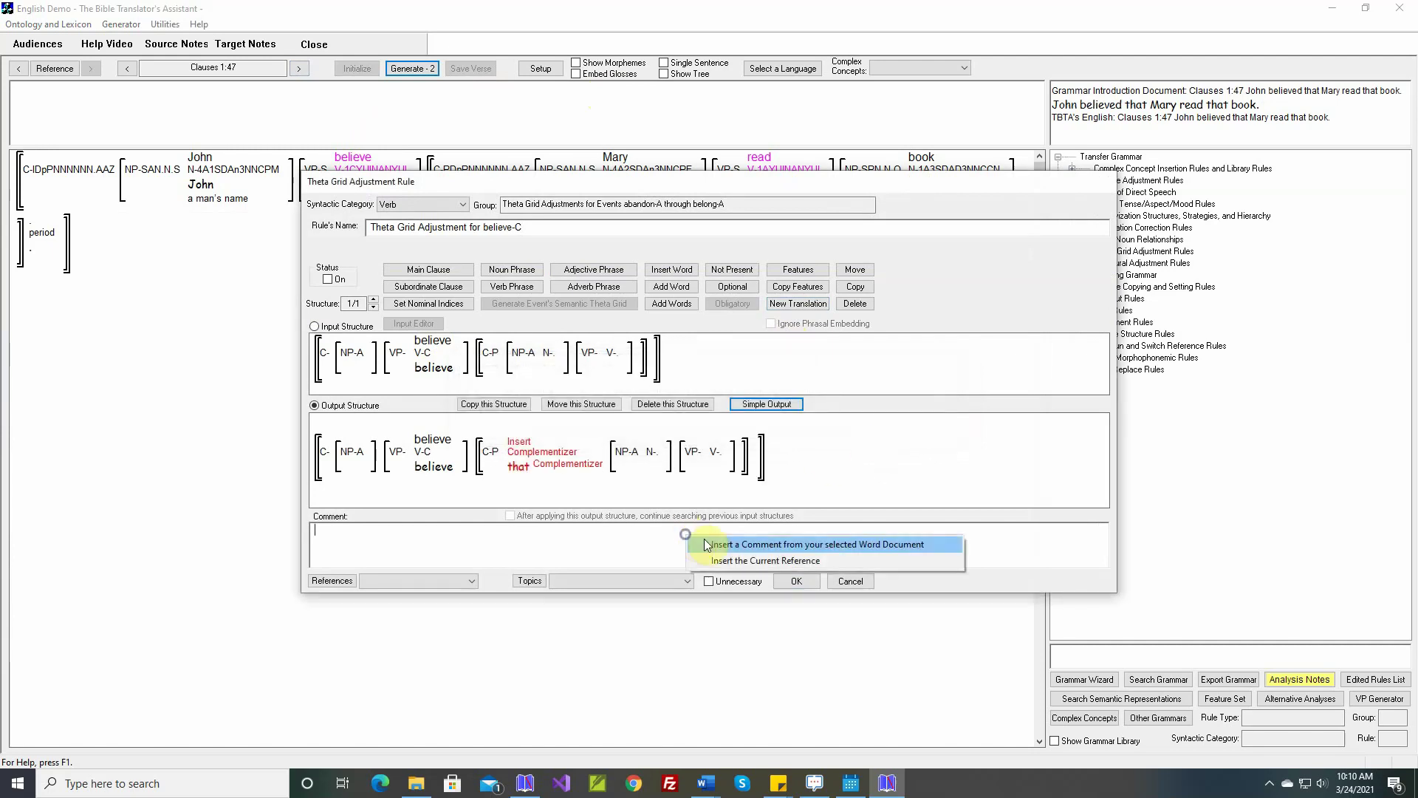
pyautogui.click(707, 545)
pyautogui.click(327, 280)
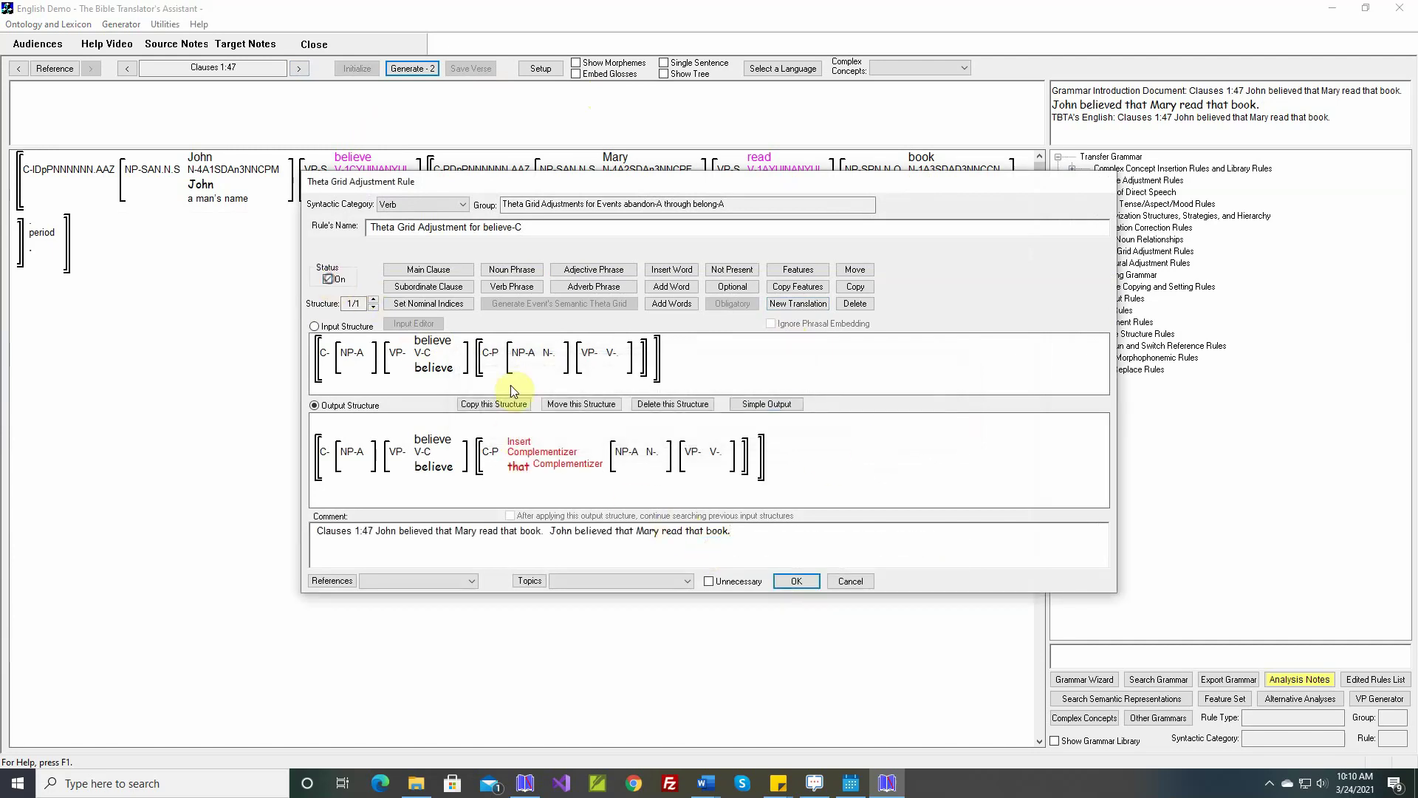
pyautogui.click(790, 580)
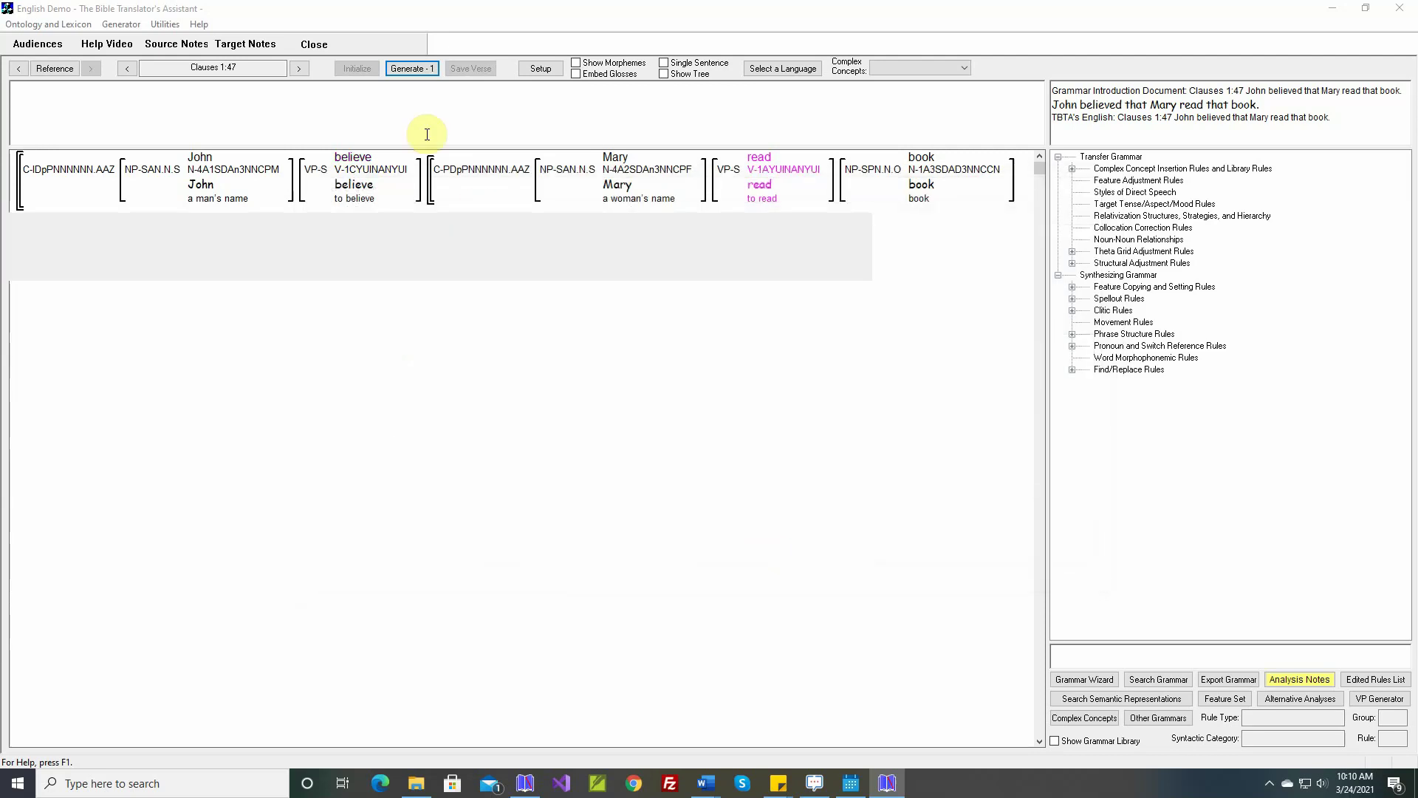
# Generate and save the verse for Clauses 1:47, and advance to Clauses 1:48.
pyautogui.click(413, 69)
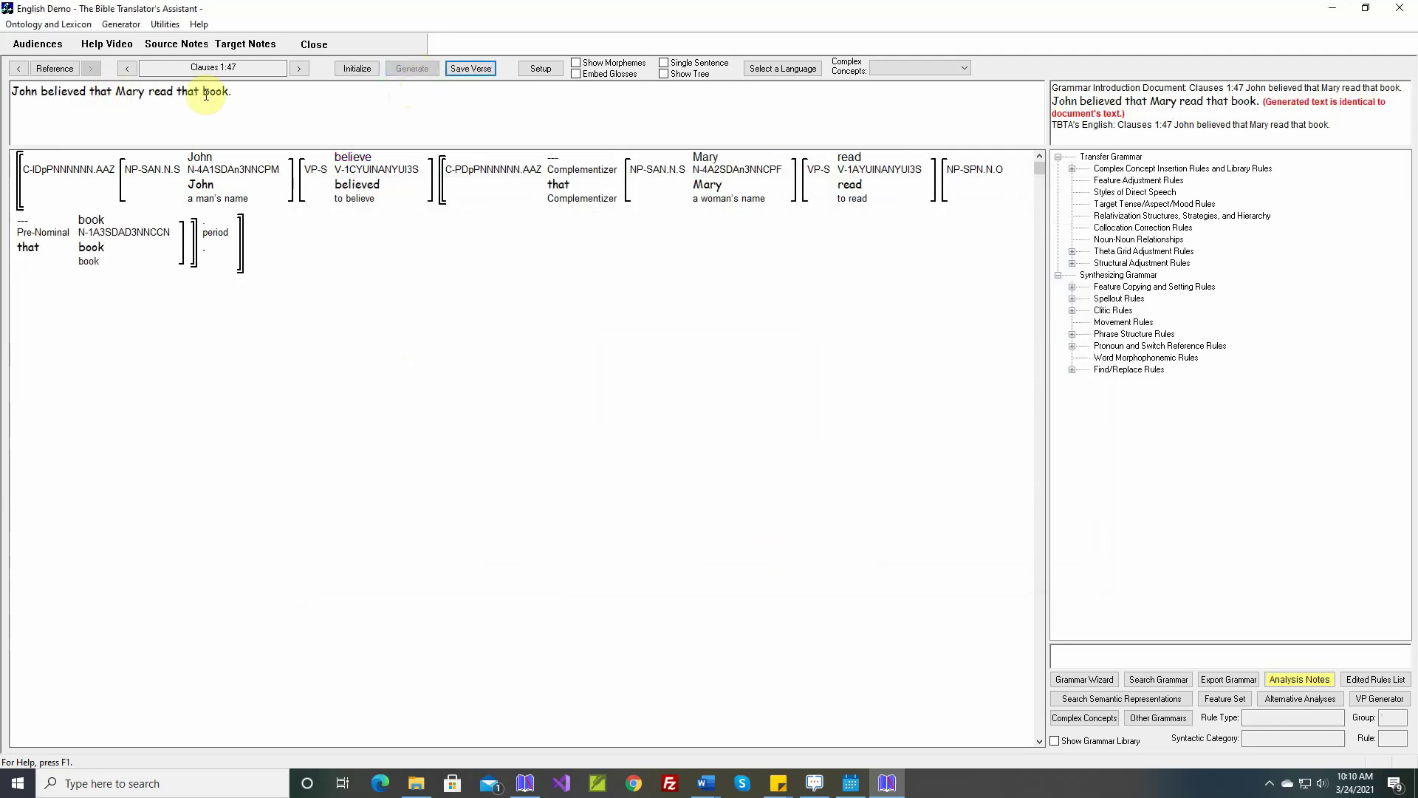
pyautogui.click(478, 70)
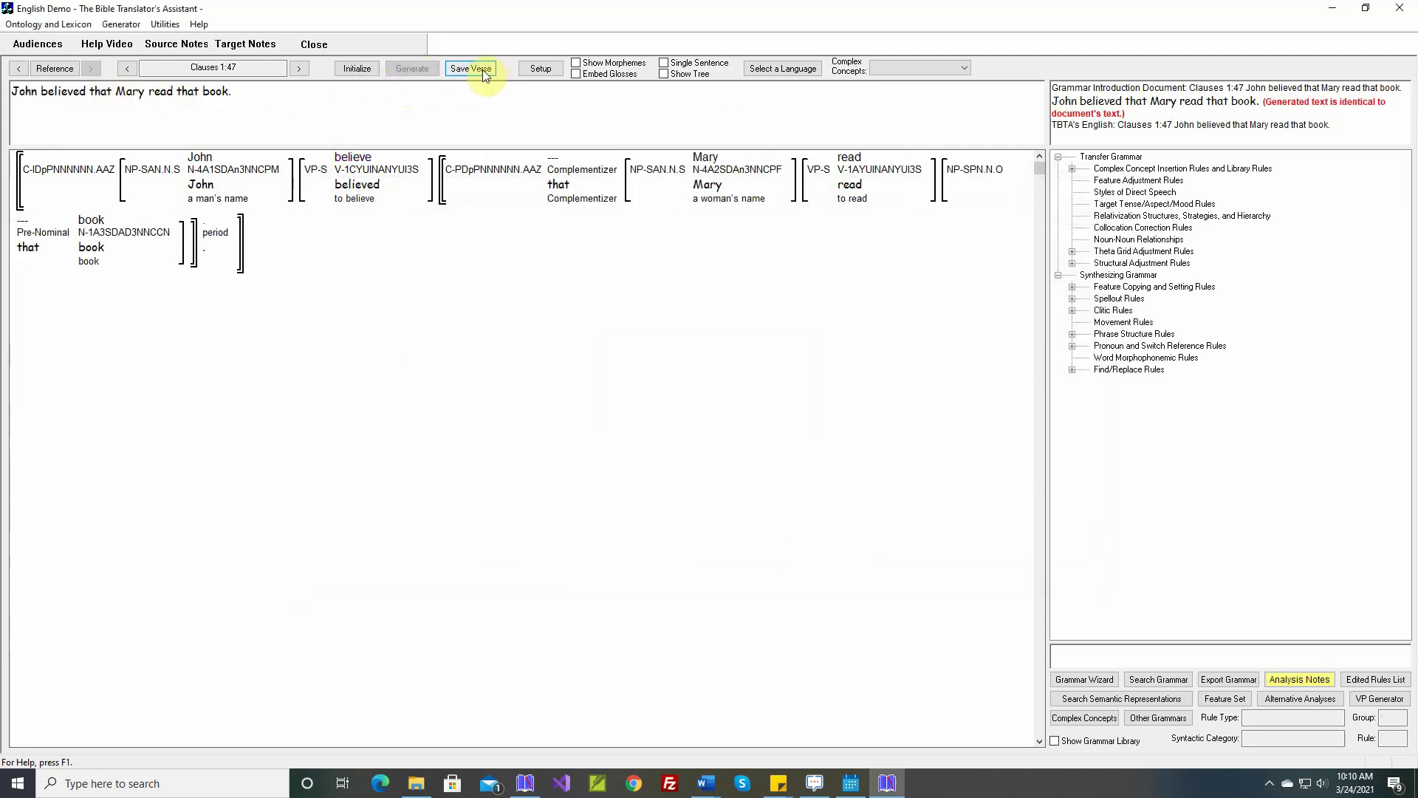
pyautogui.click(299, 68)
# Open the Theta Grid Adjustment rule for "say" and set the Destination's grammatical relation to Oblique1 through the simple output.
pyautogui.moveTo(610, 189)
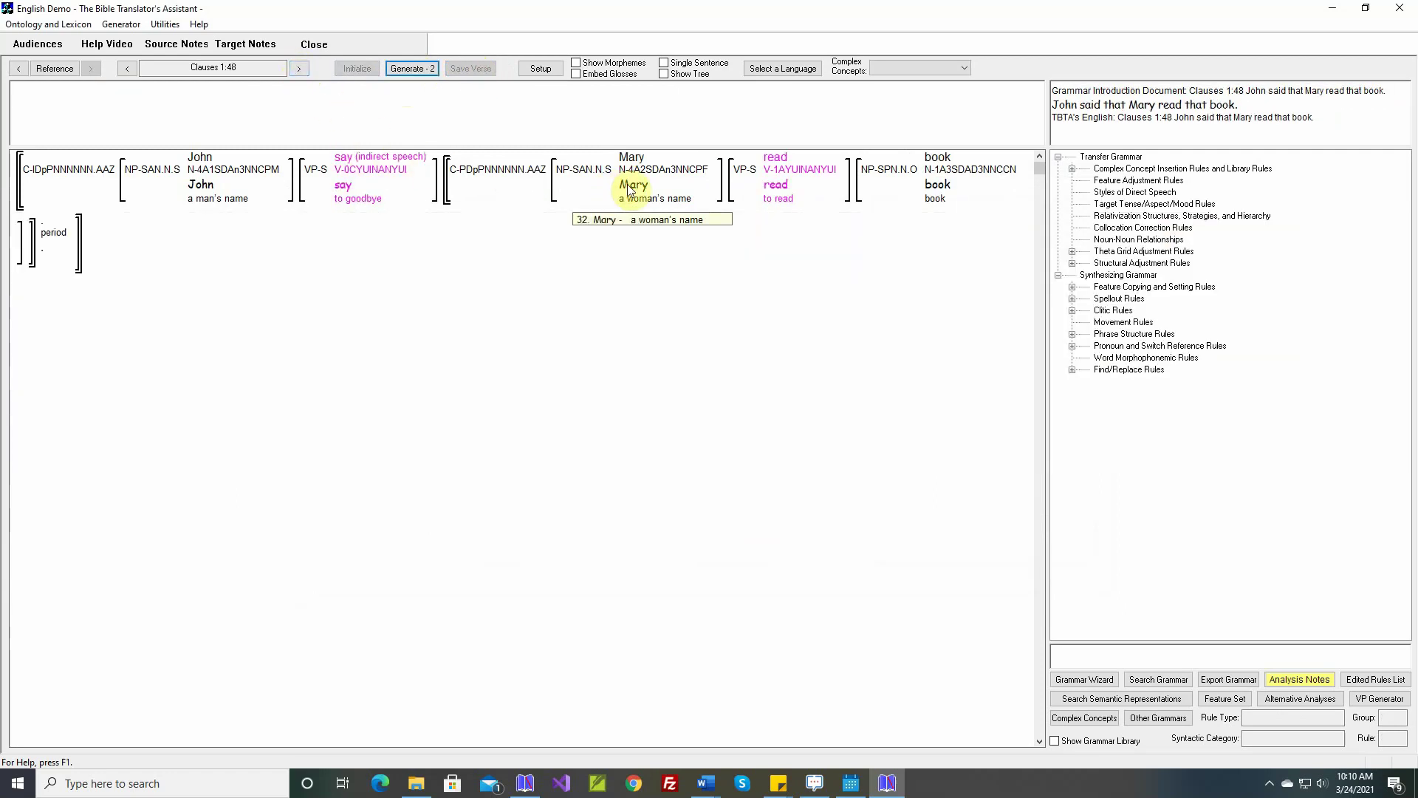
pyautogui.rightClick(366, 158)
pyautogui.click(421, 282)
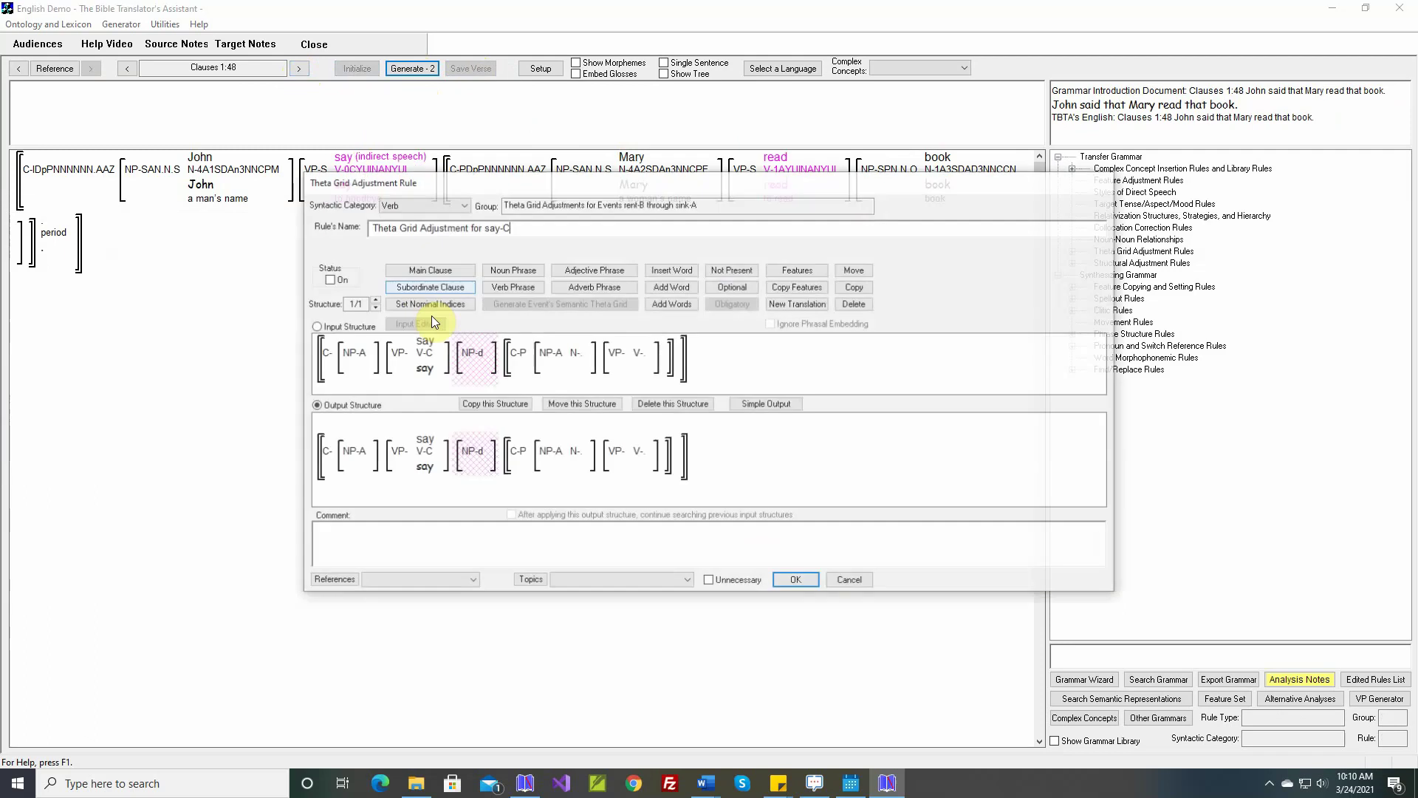
pyautogui.moveTo(472, 362)
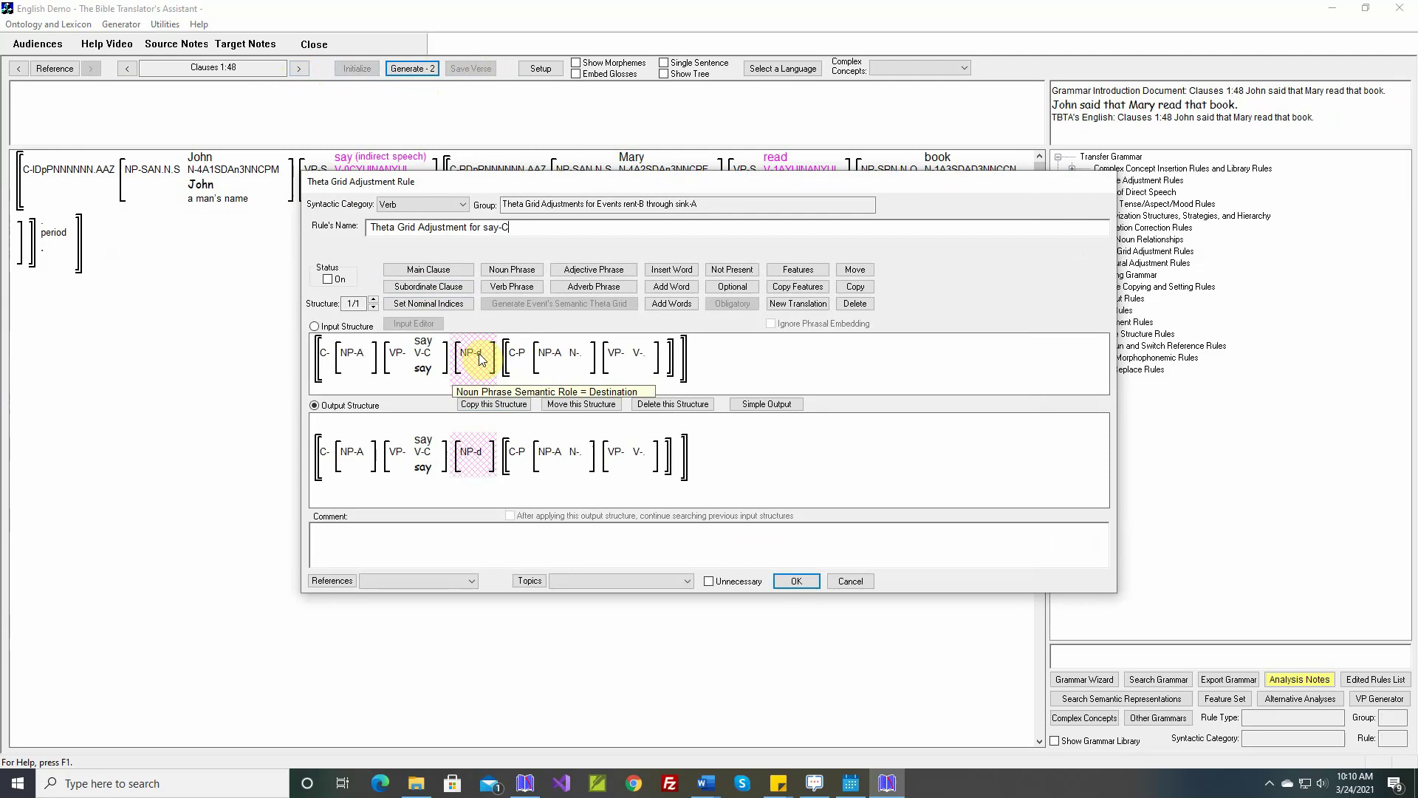
pyautogui.click(763, 407)
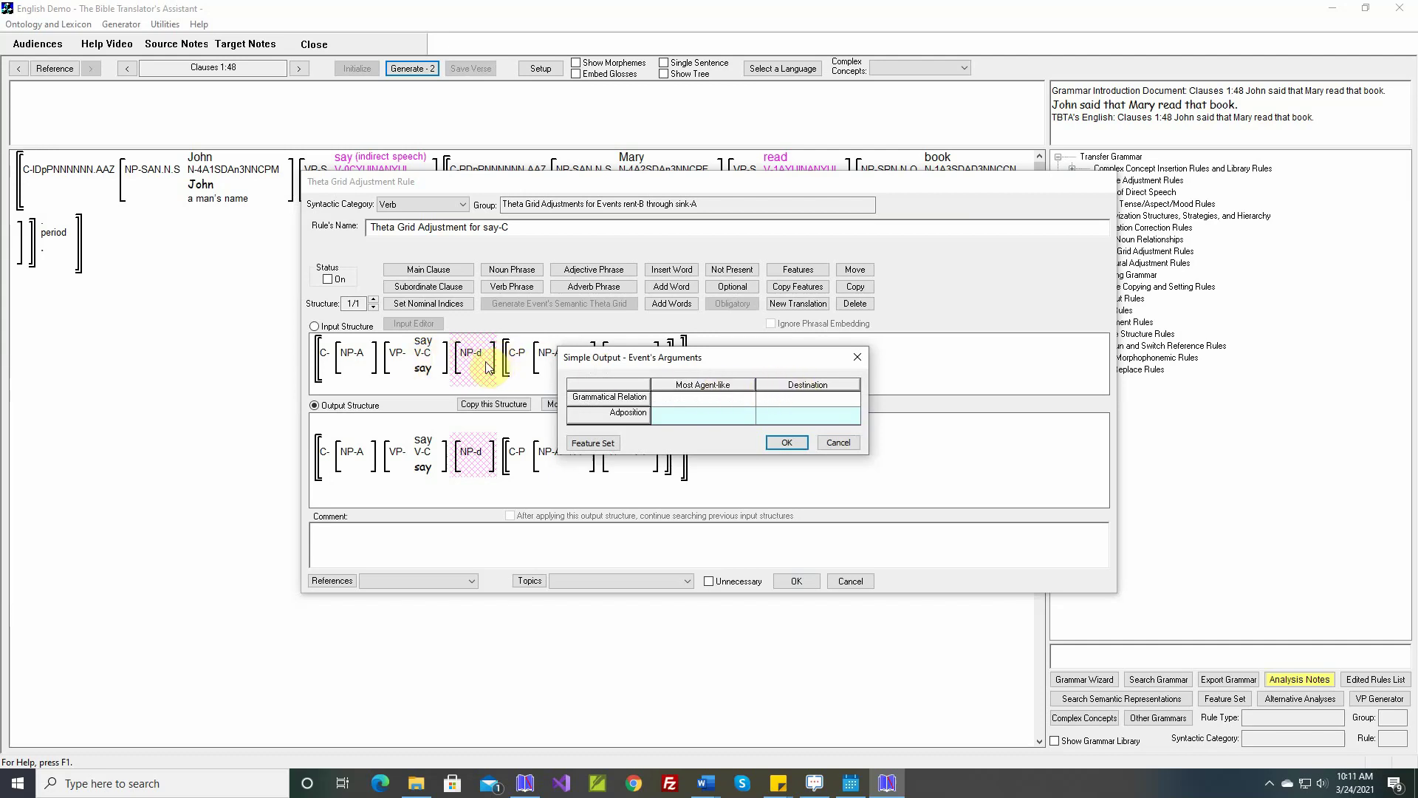
pyautogui.click(810, 401)
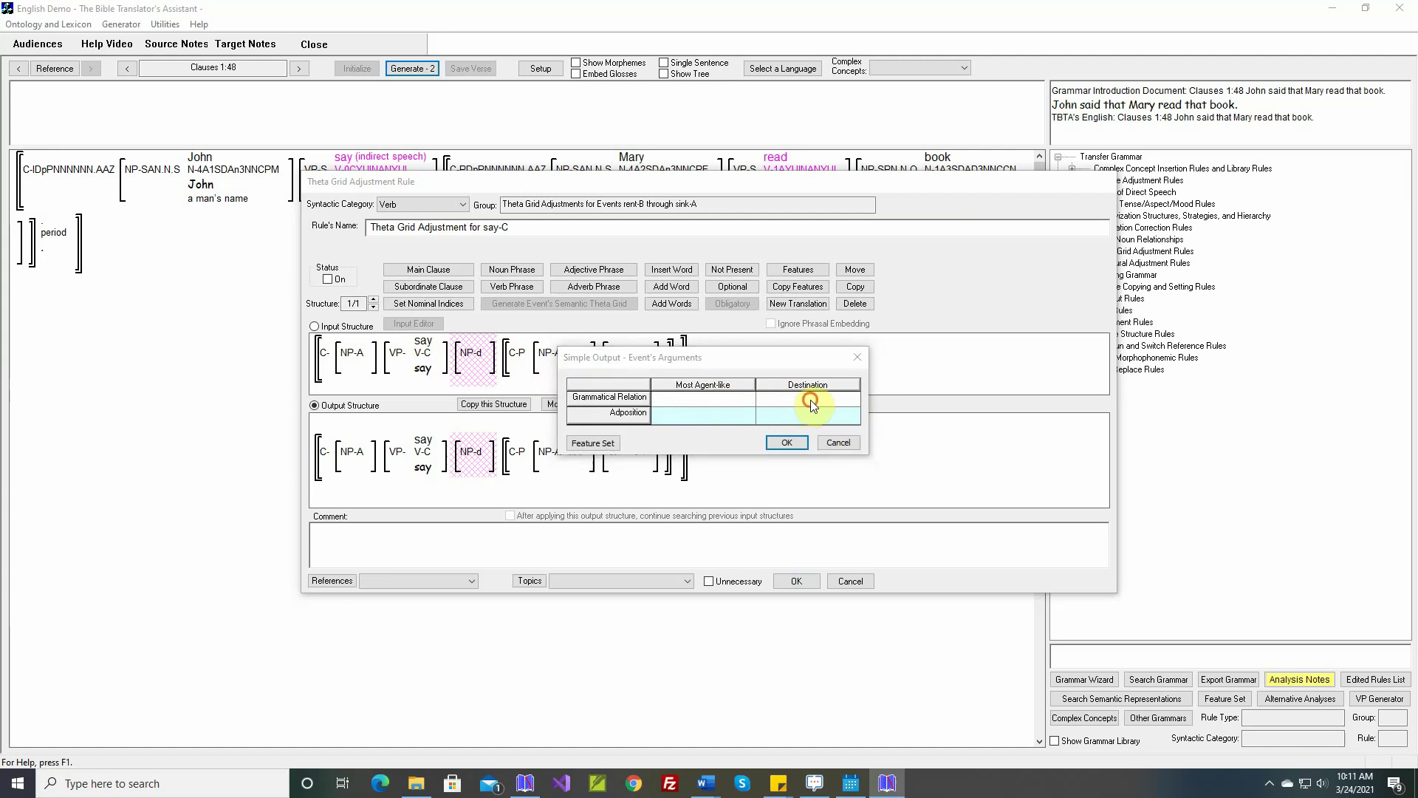
pyautogui.click(625, 312)
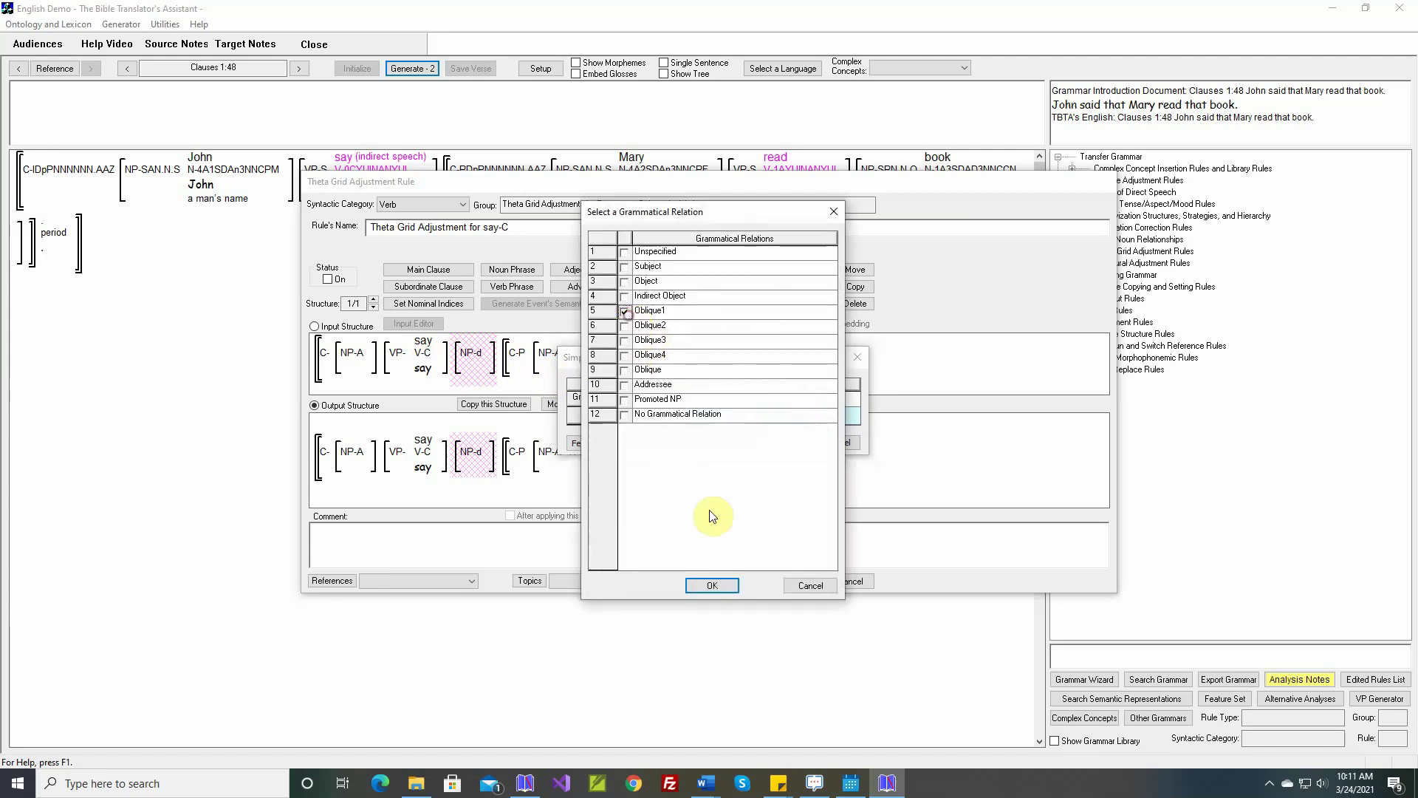
pyautogui.click(713, 585)
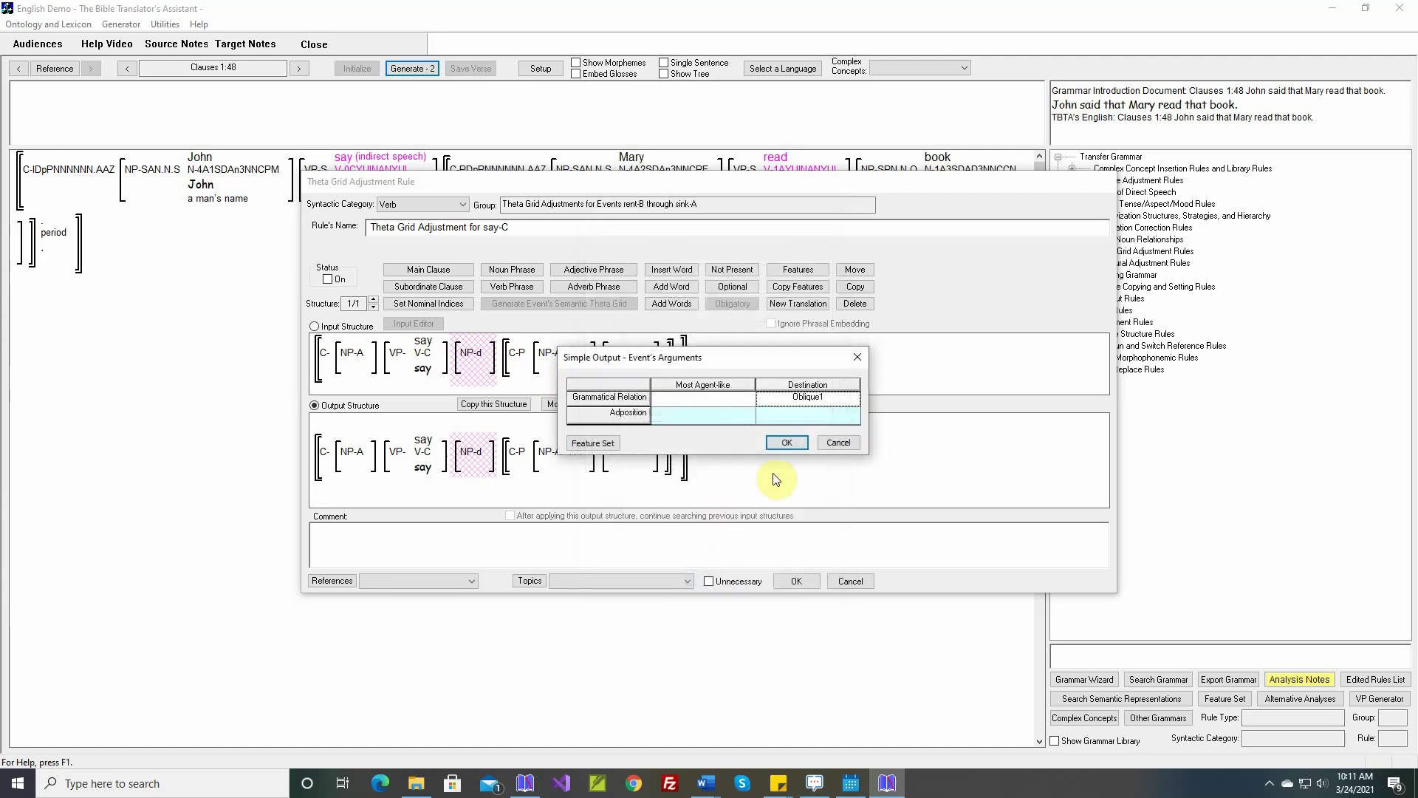
# Assign the adposition "to" to the Destination and accept the event's arguments.
pyautogui.click(800, 415)
pyautogui.click(747, 415)
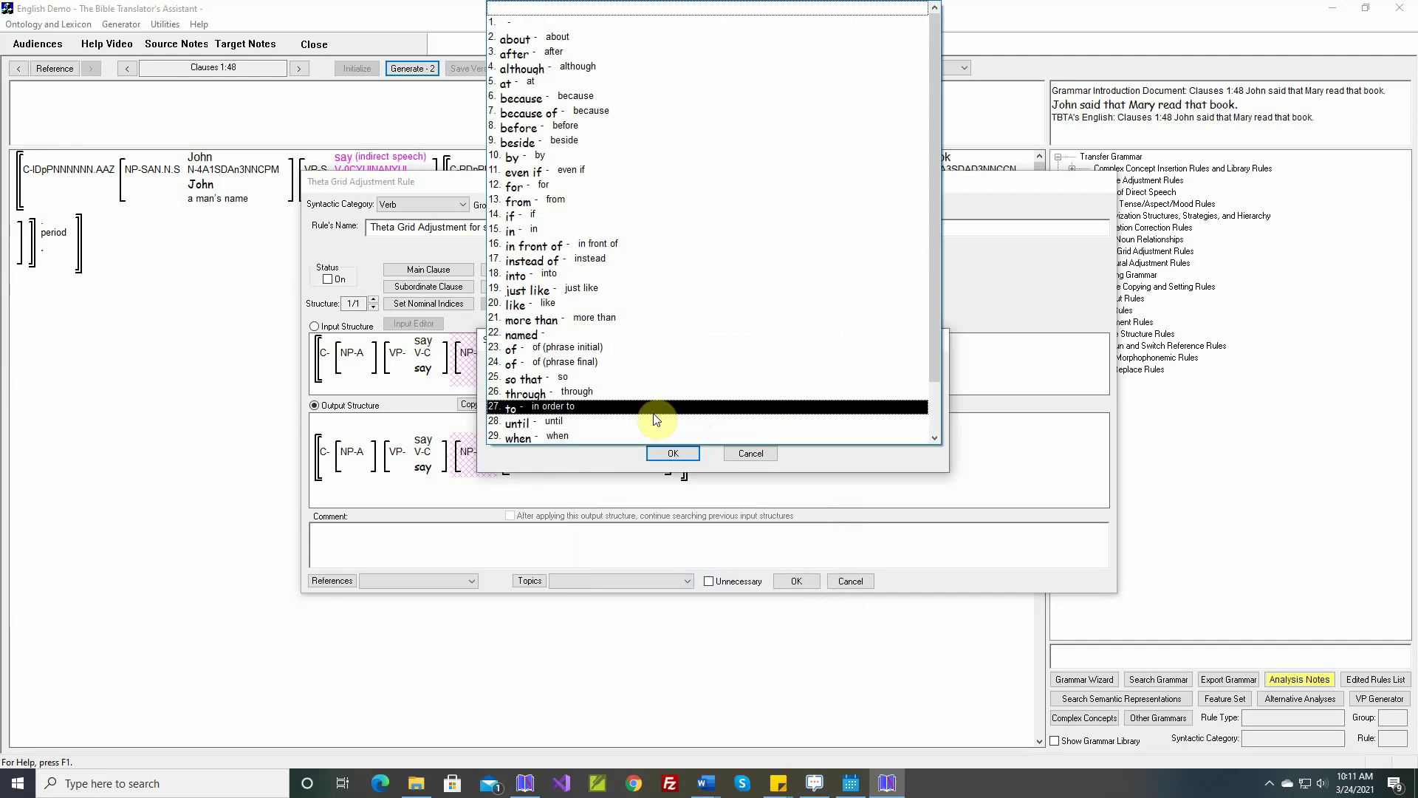
pyautogui.click(657, 412)
pyautogui.click(673, 453)
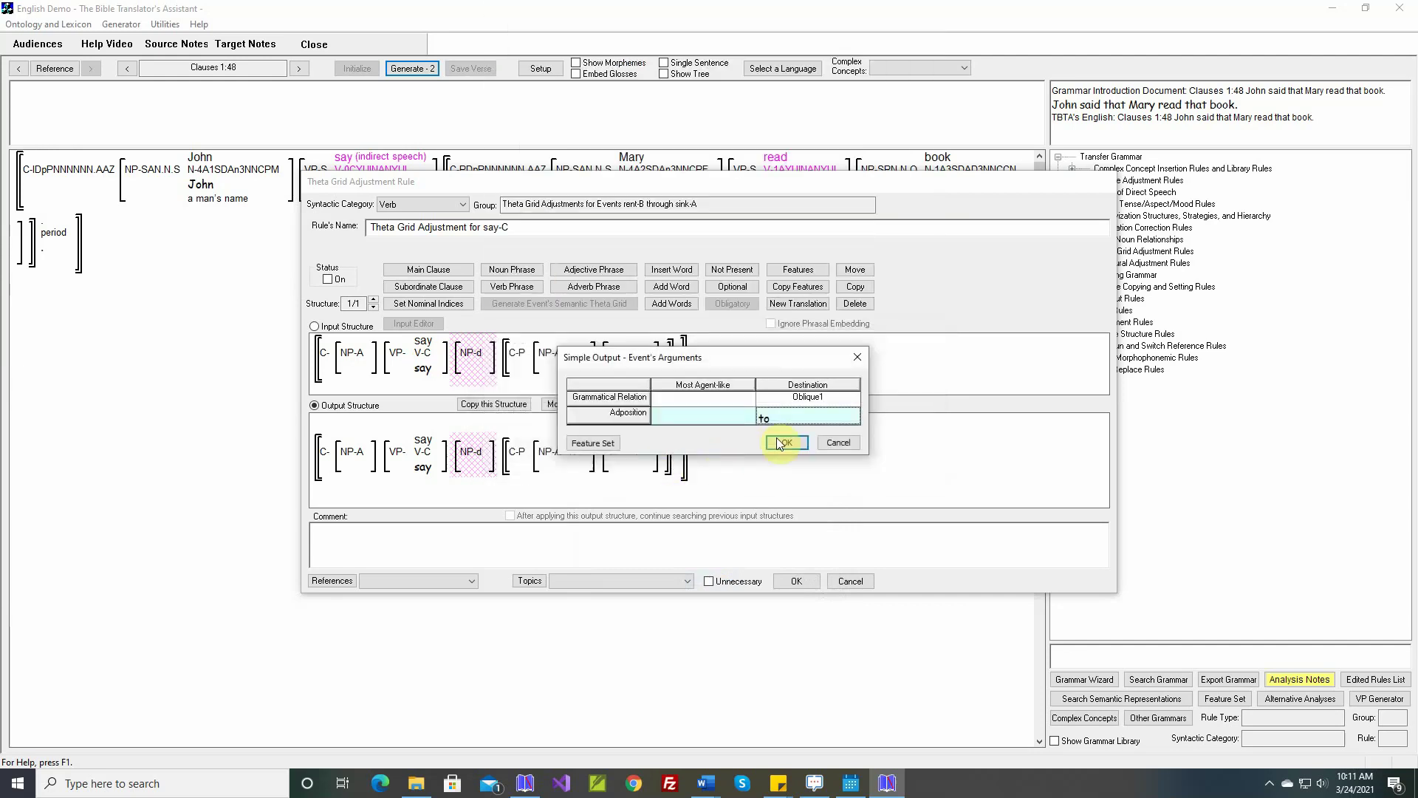
pyautogui.click(783, 439)
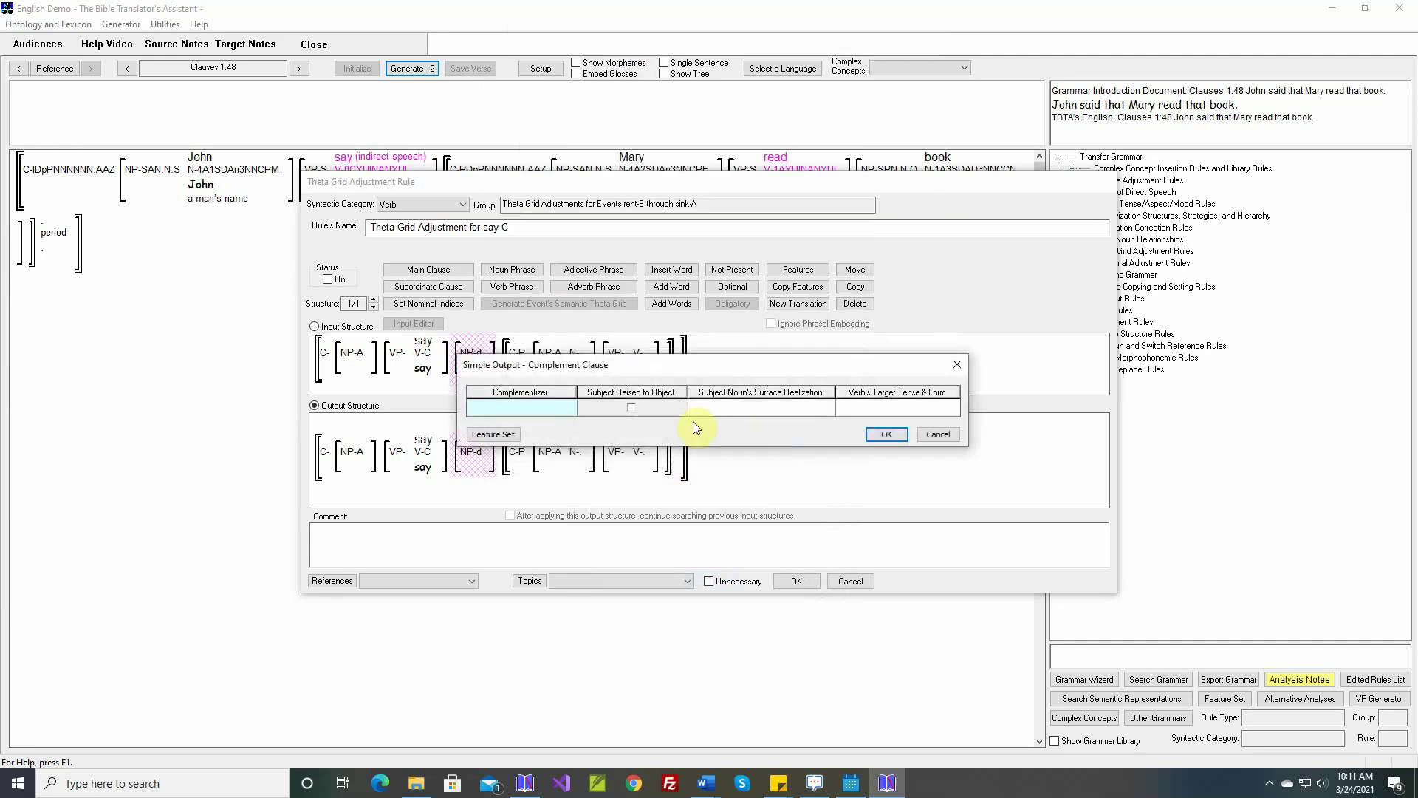
# Add the complementizer "that" to the complement clause of the "say" rule.
pyautogui.click(530, 409)
pyautogui.write('that')
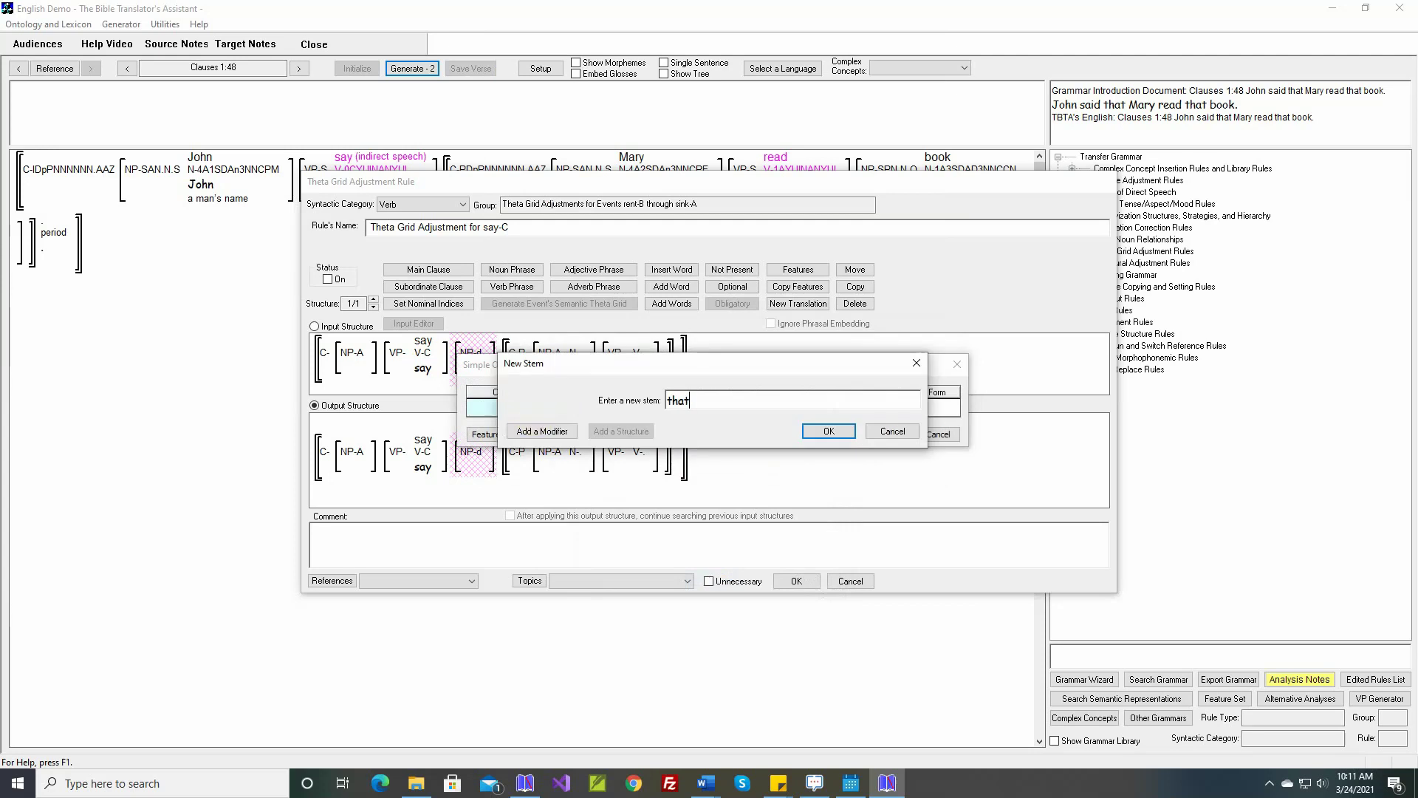
pyautogui.press('Return')
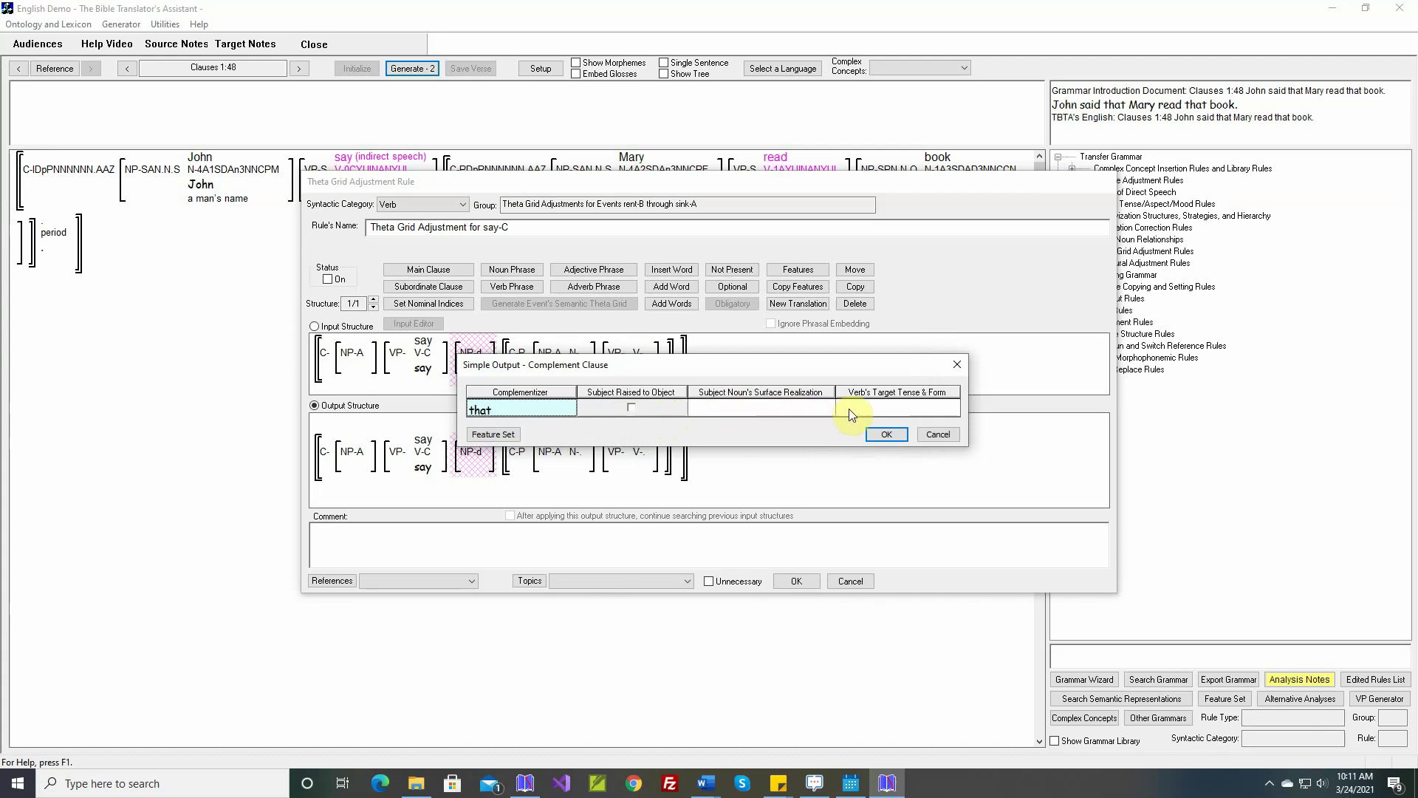
pyautogui.click(886, 436)
# Insert the comment from the selected Word document into the "say" rule, turn its status on, and save it.
pyautogui.rightClick(782, 536)
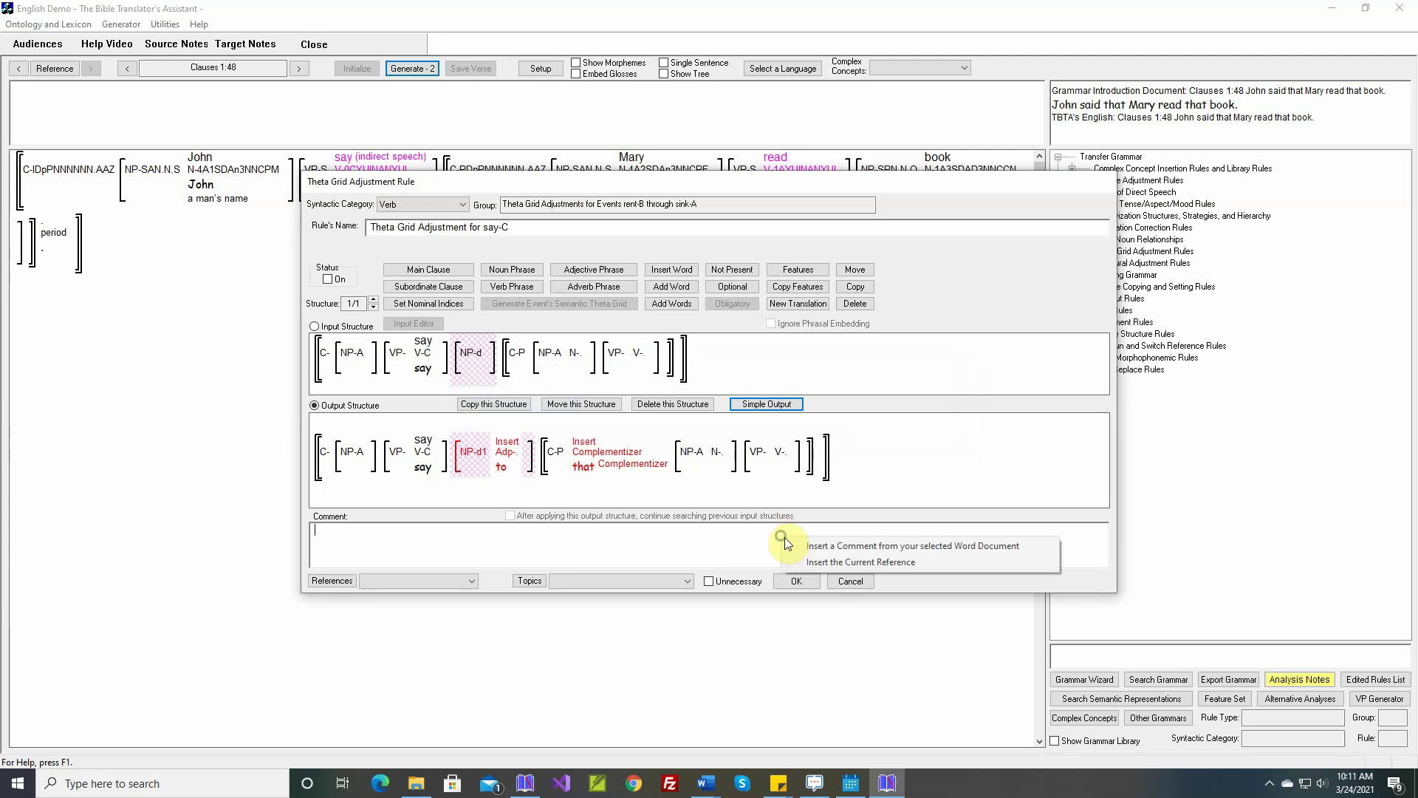
pyautogui.click(794, 546)
pyautogui.click(329, 280)
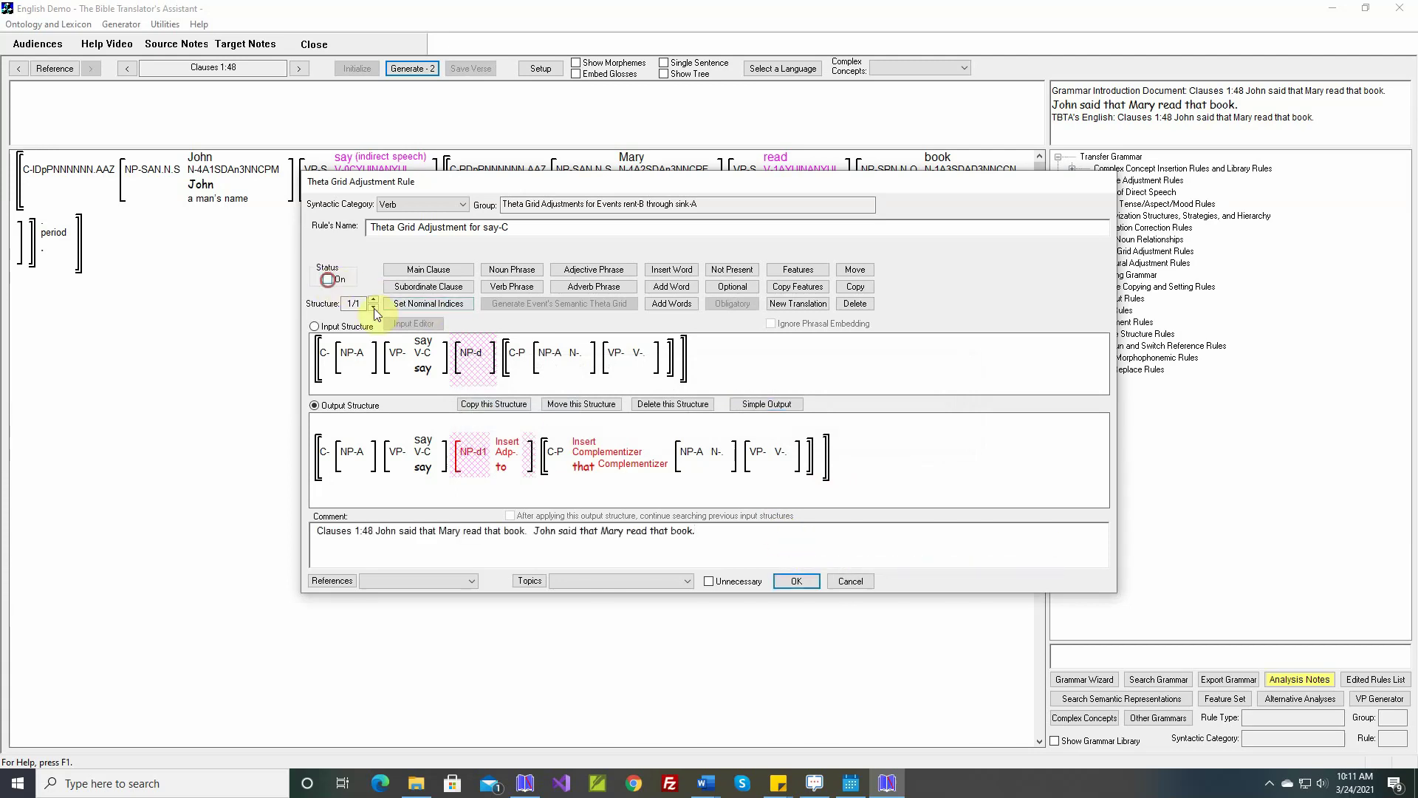
pyautogui.click(791, 580)
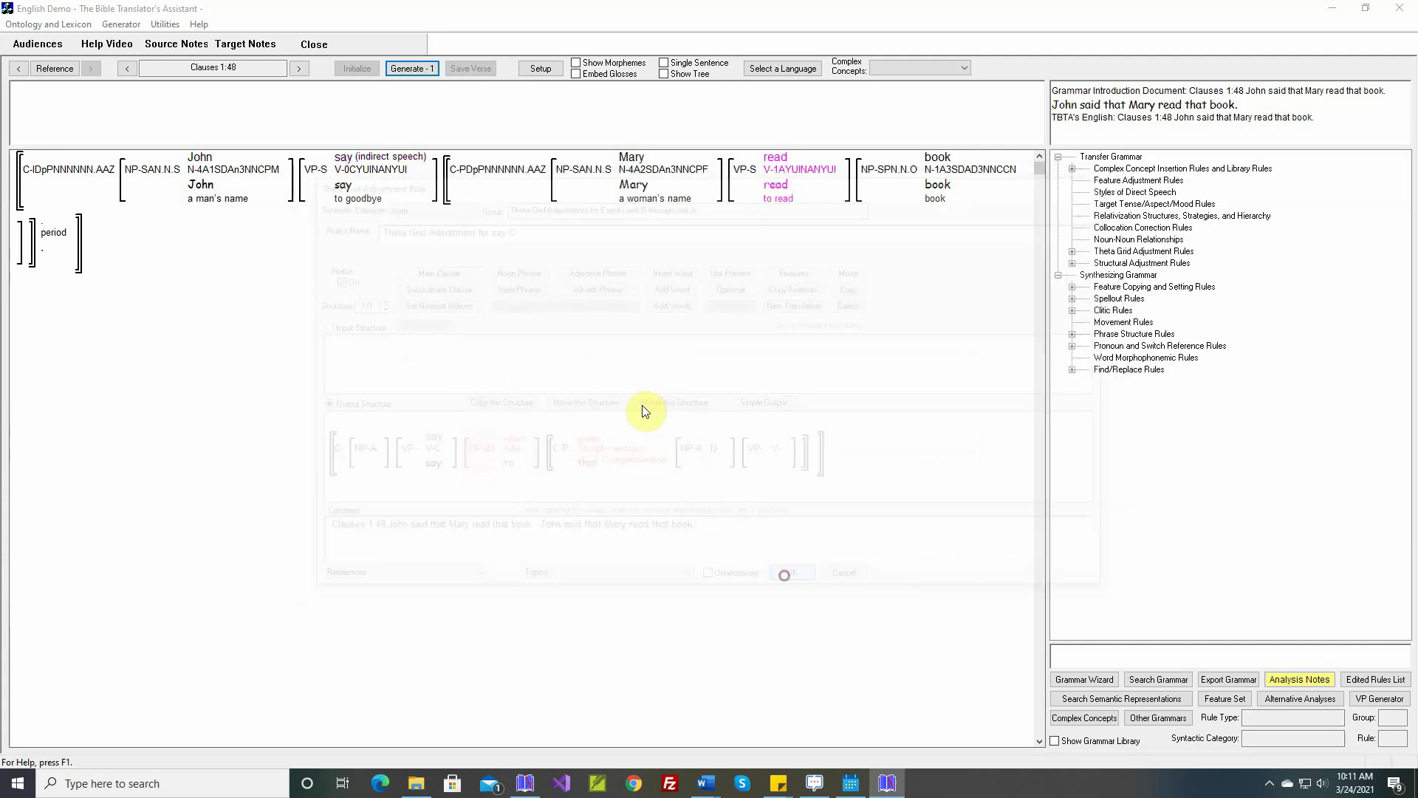
# Generate and save the verse for Clauses 1:48, and advance to Clauses 1:49.
pyautogui.click(418, 69)
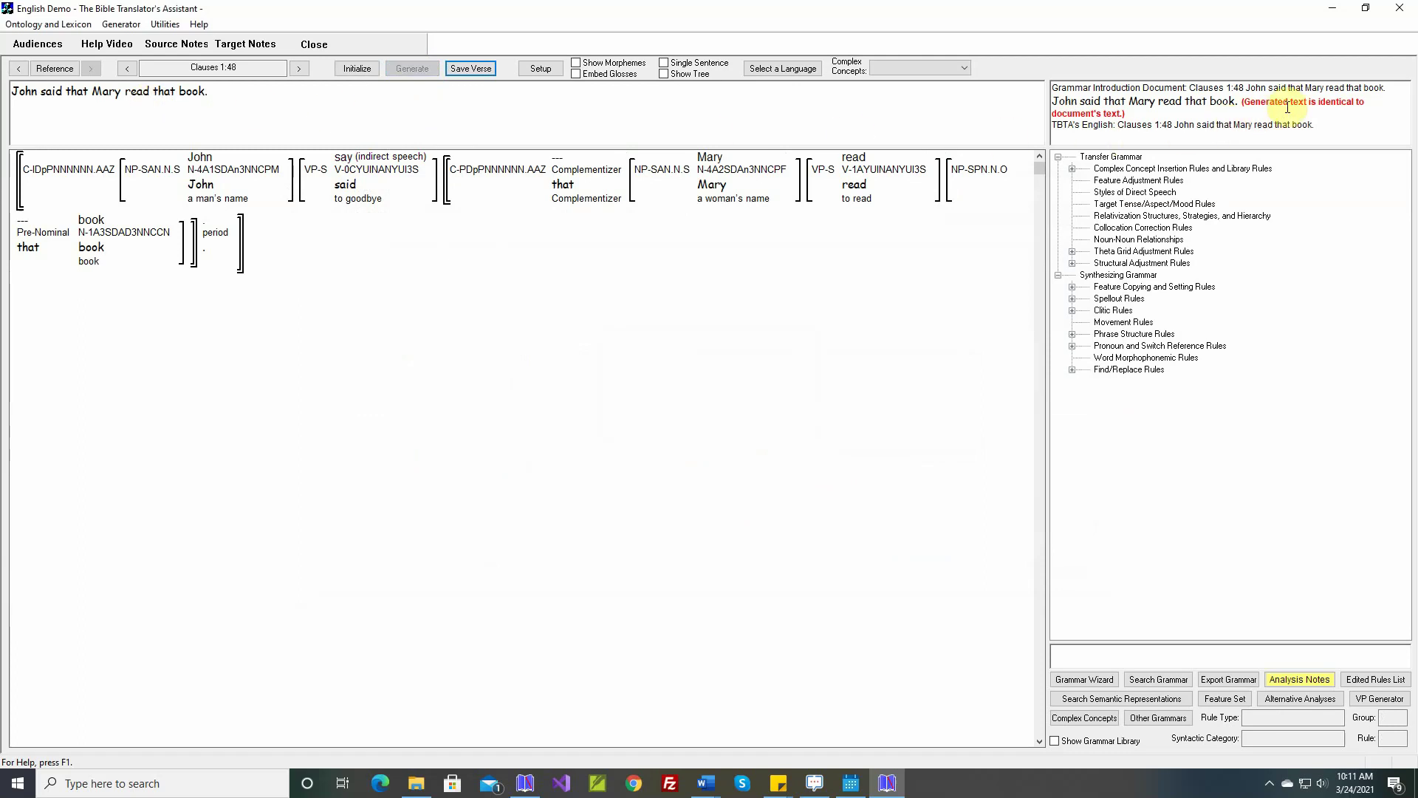
pyautogui.click(470, 68)
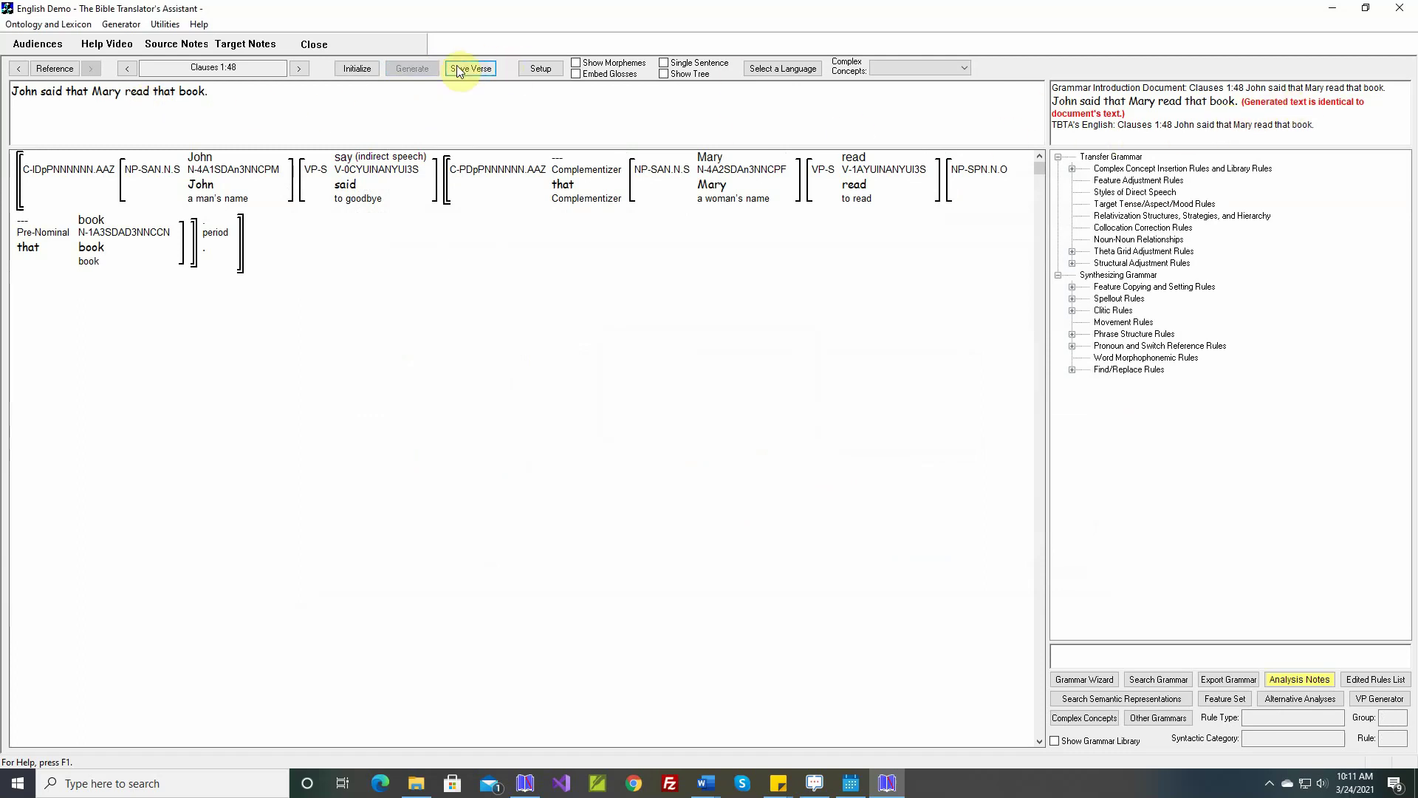
pyautogui.click(299, 68)
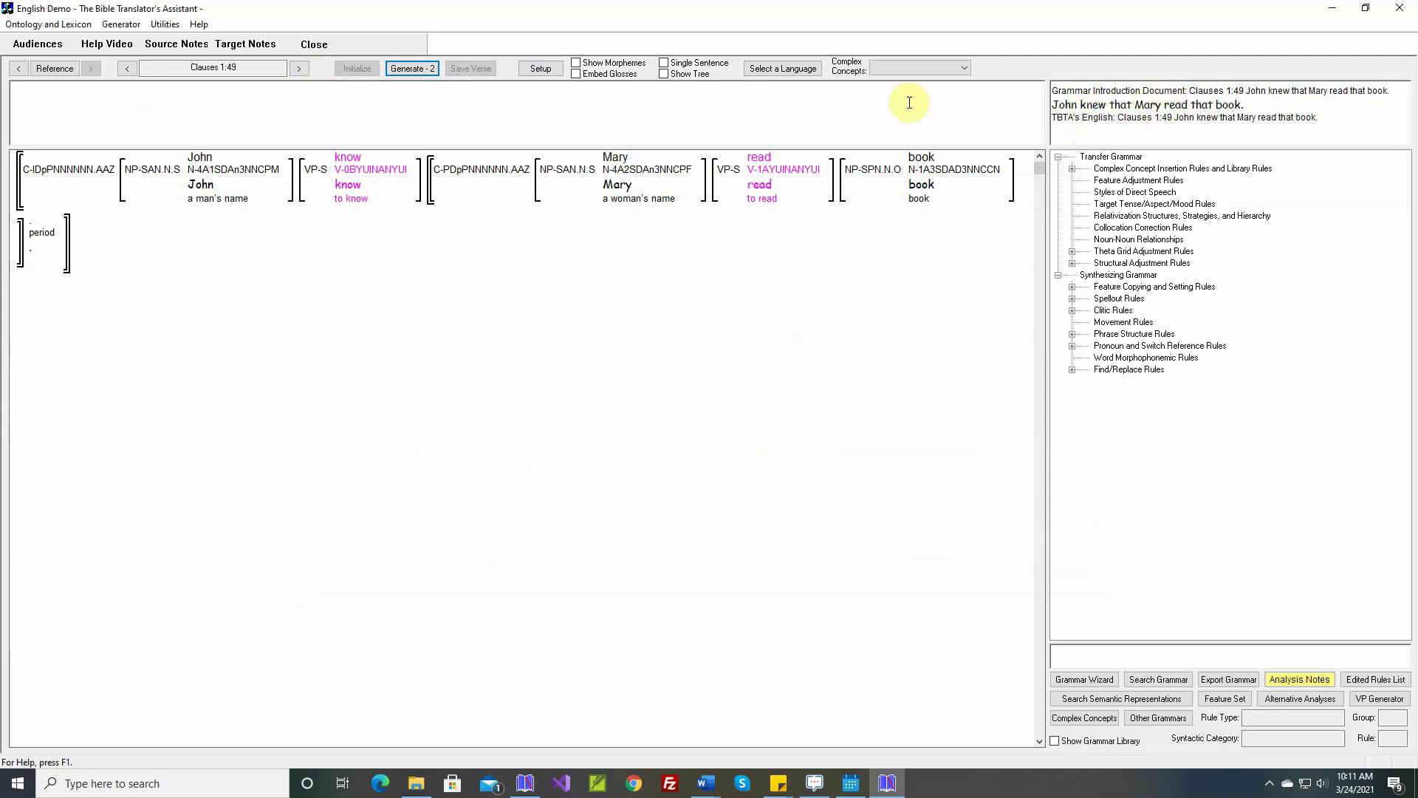
# Open the Theta Grid Adjustment rule for "know" and add the complementizer "that" to its complement clause through the simple output.
pyautogui.rightClick(356, 159)
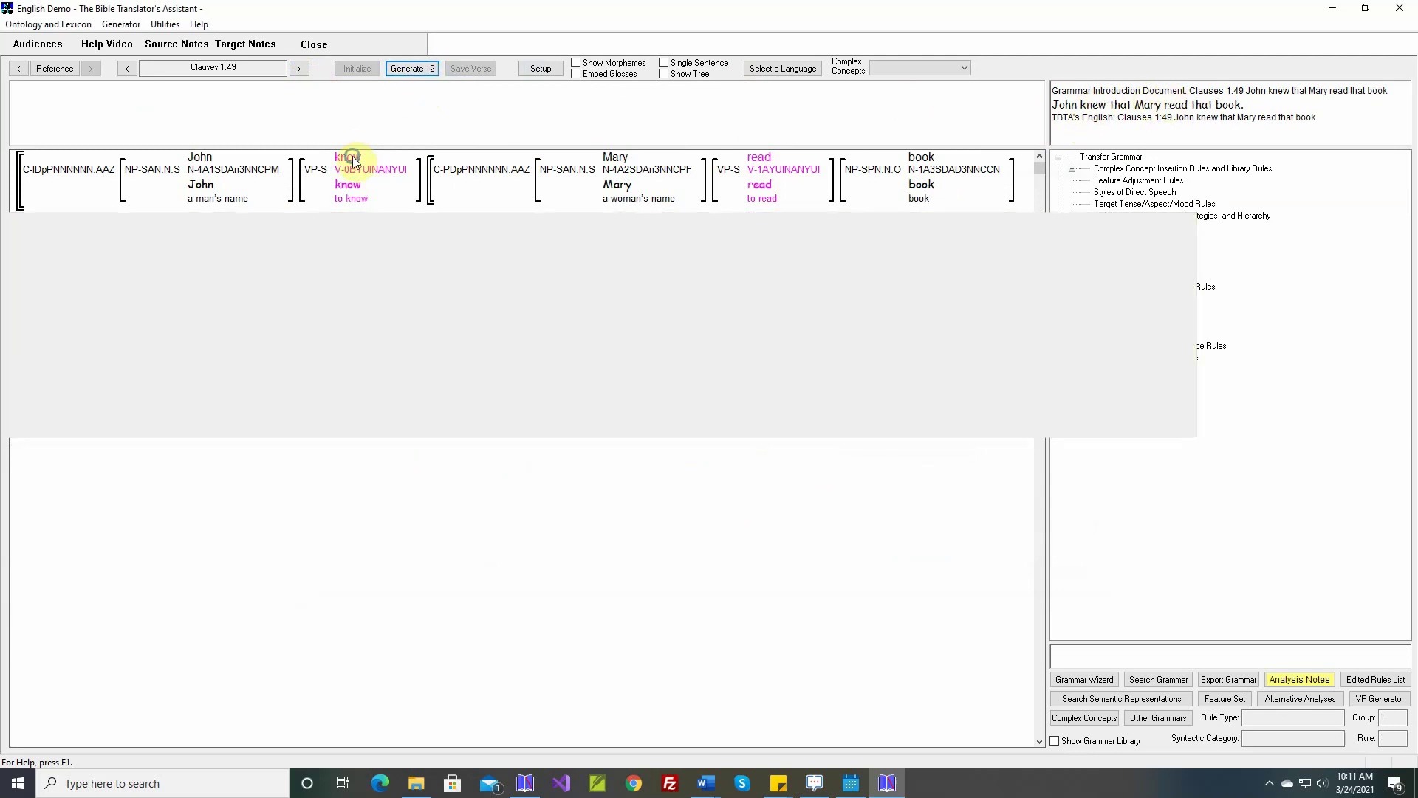
pyautogui.click(401, 282)
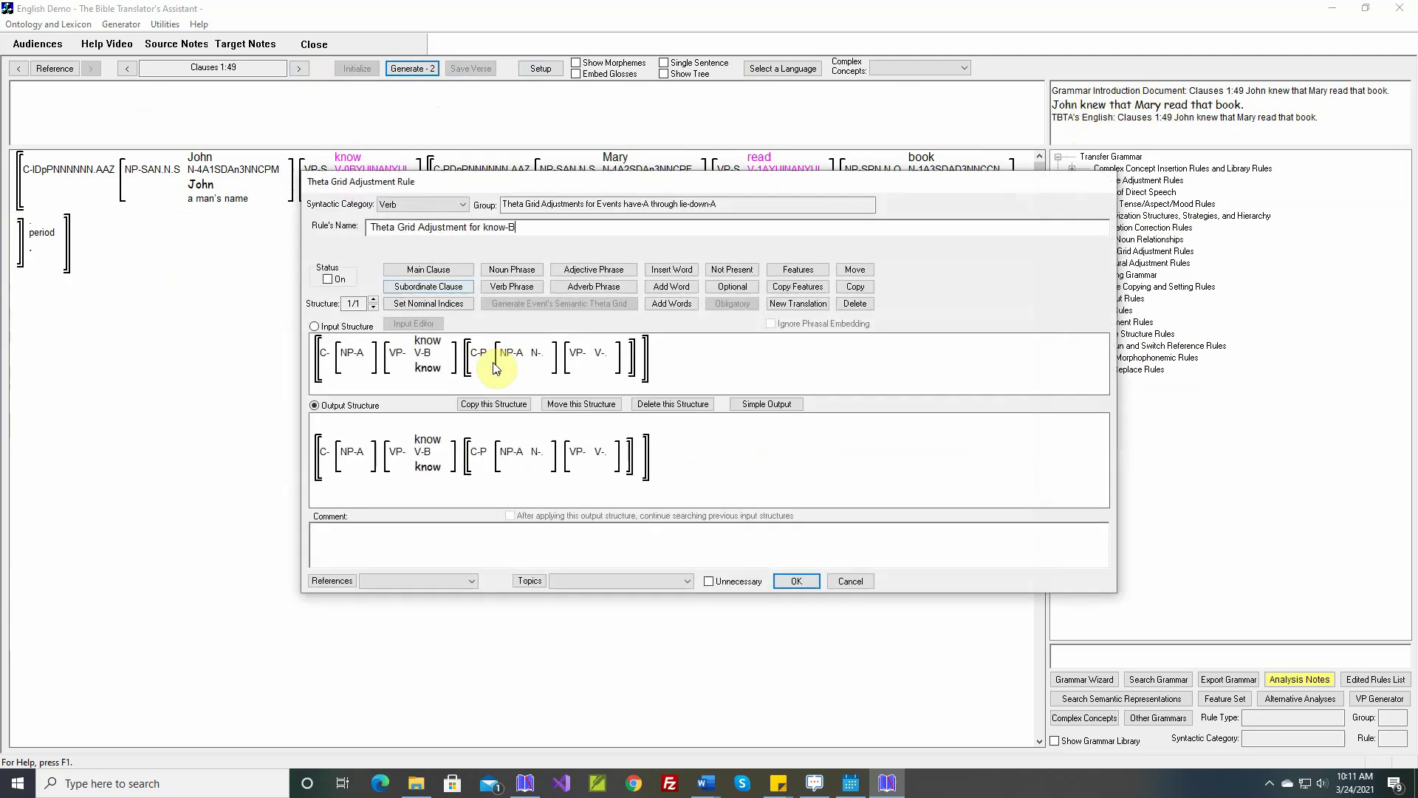
pyautogui.click(772, 405)
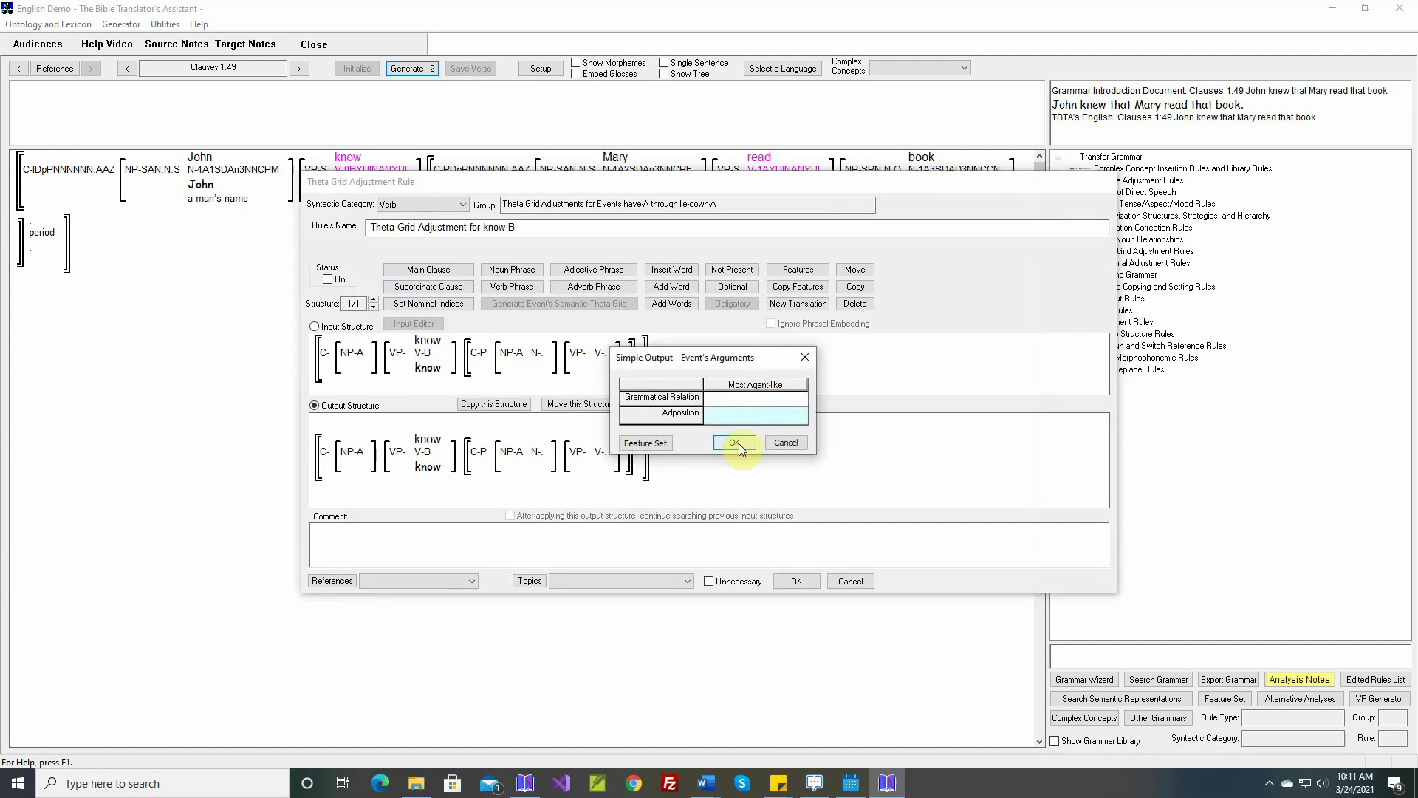
pyautogui.click(739, 443)
pyautogui.click(551, 411)
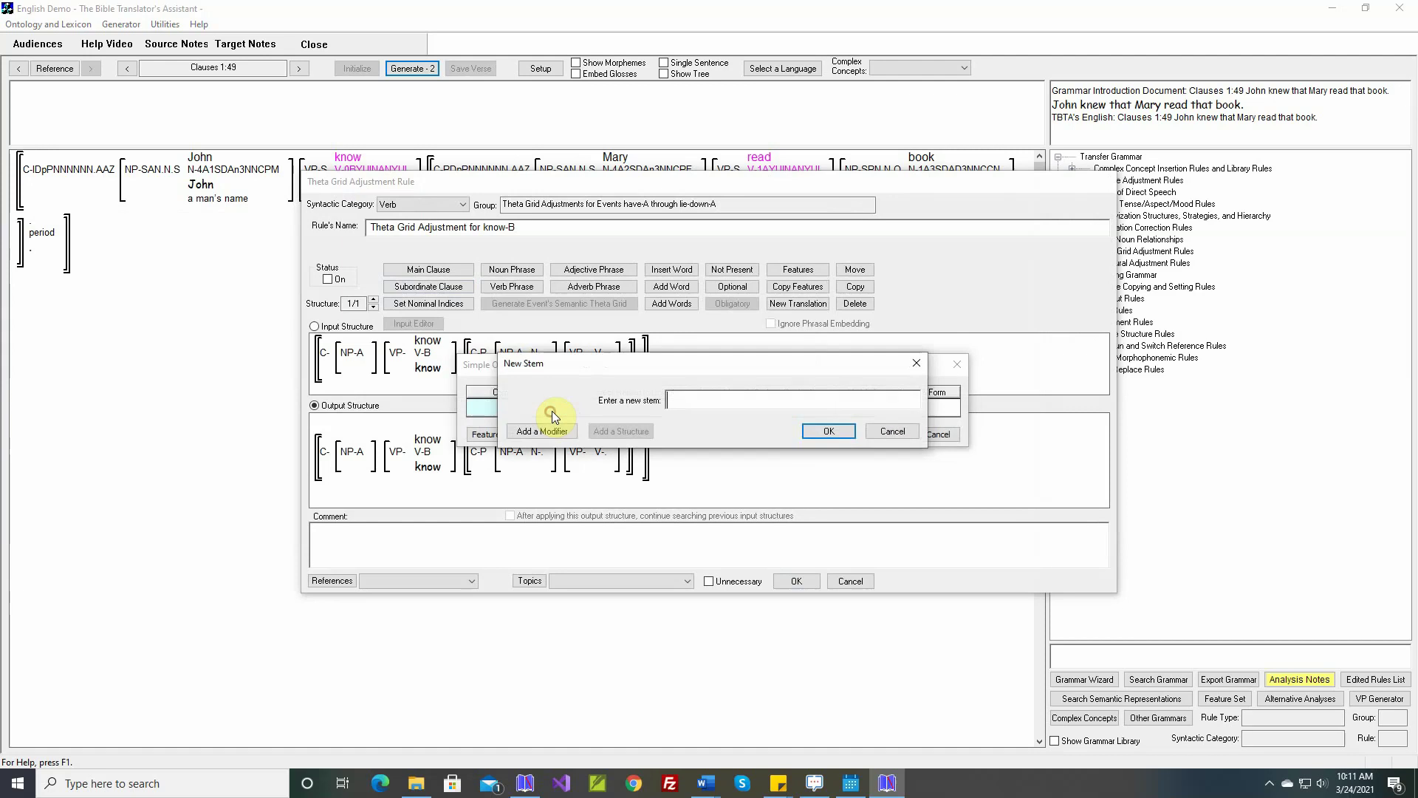
pyautogui.write('that')
pyautogui.press('Return')
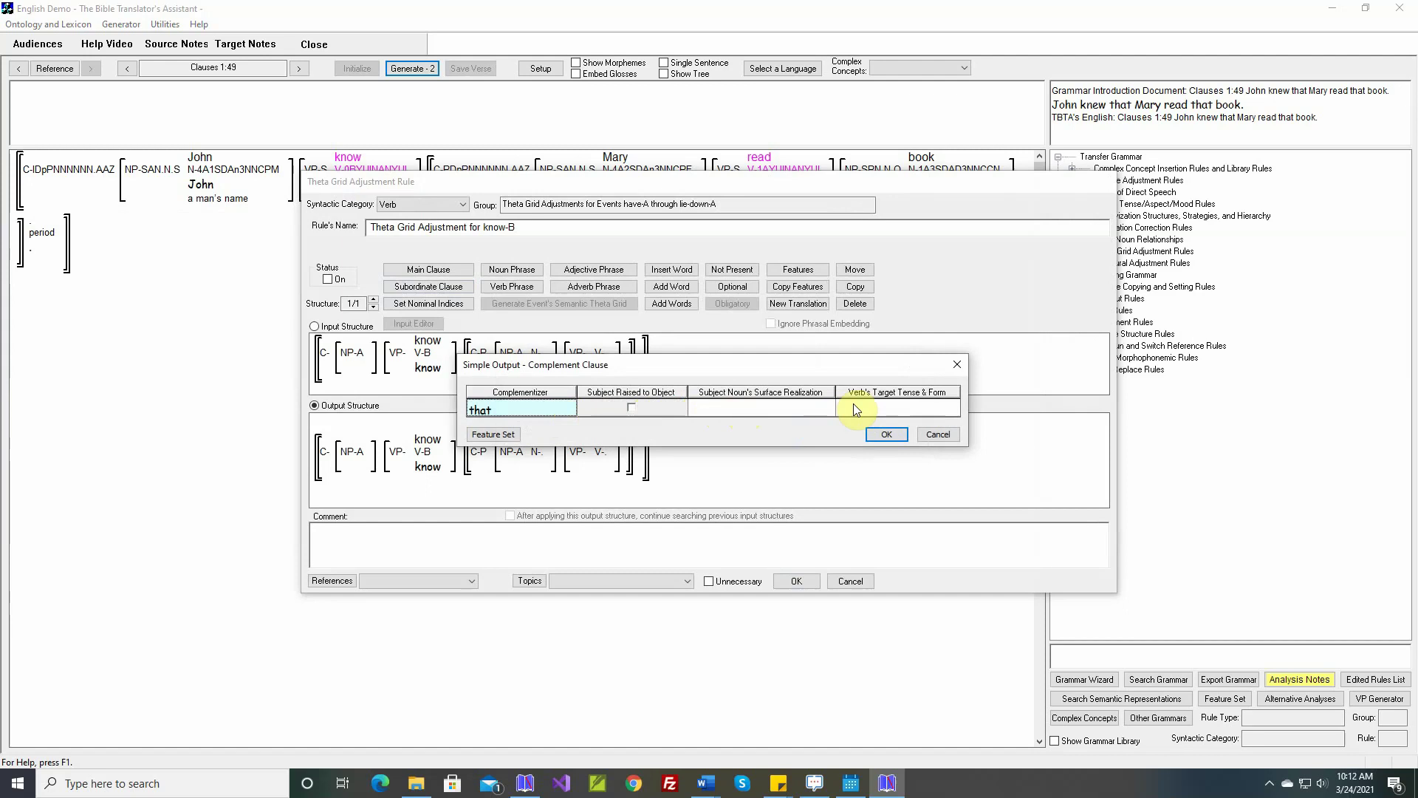
pyautogui.click(879, 435)
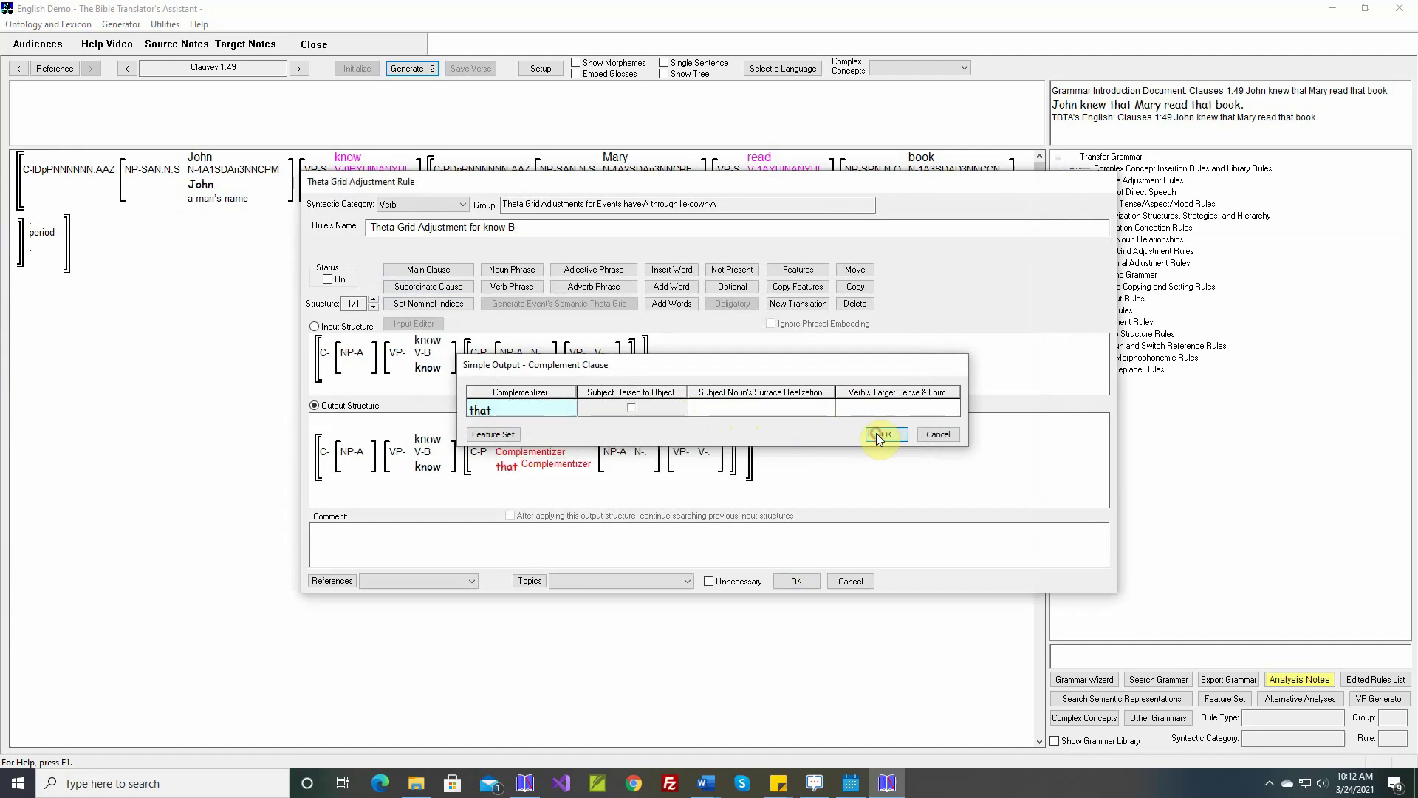
# Insert the comment from the selected Word document into the "know" rule, turn its status on, and save it.
pyautogui.rightClick(737, 536)
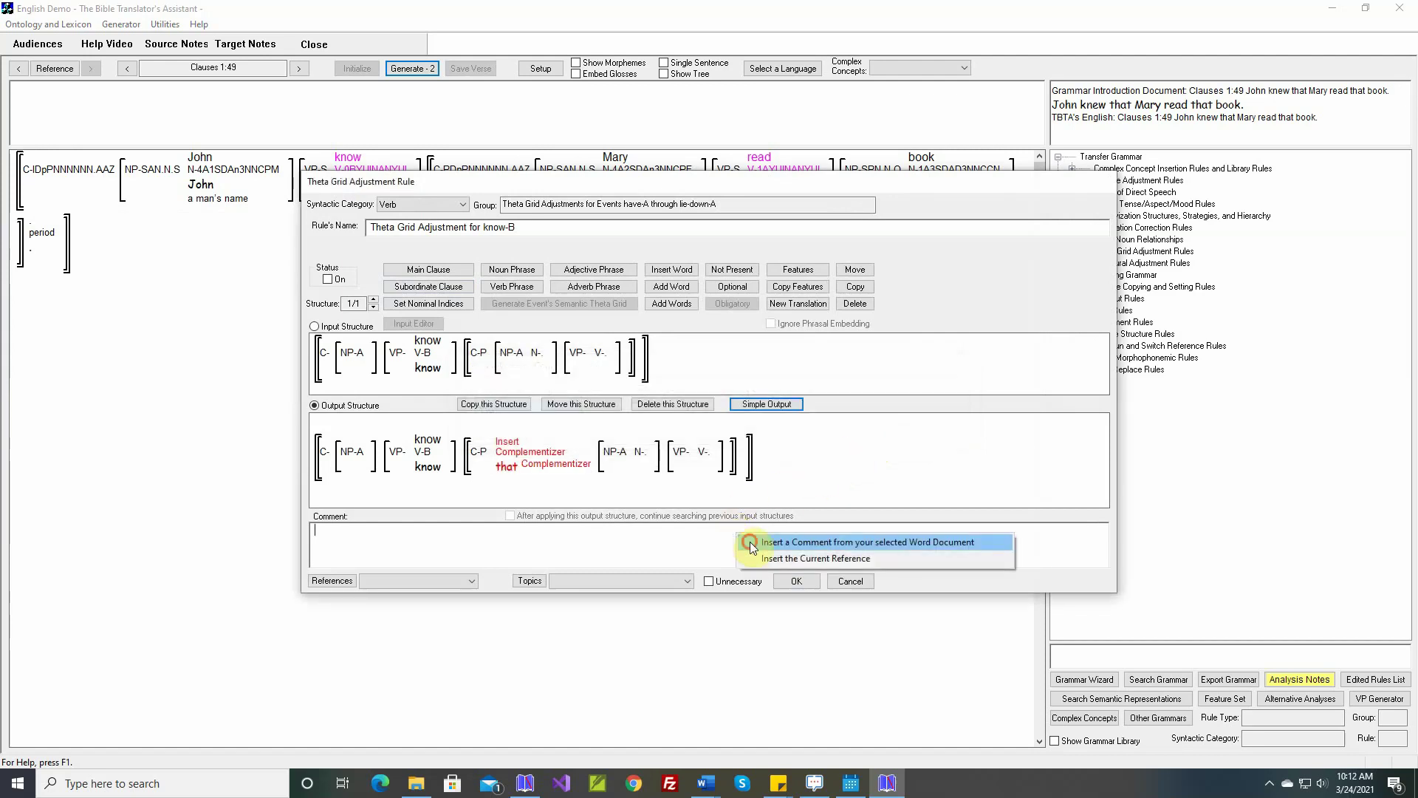
pyautogui.click(750, 543)
pyautogui.click(326, 278)
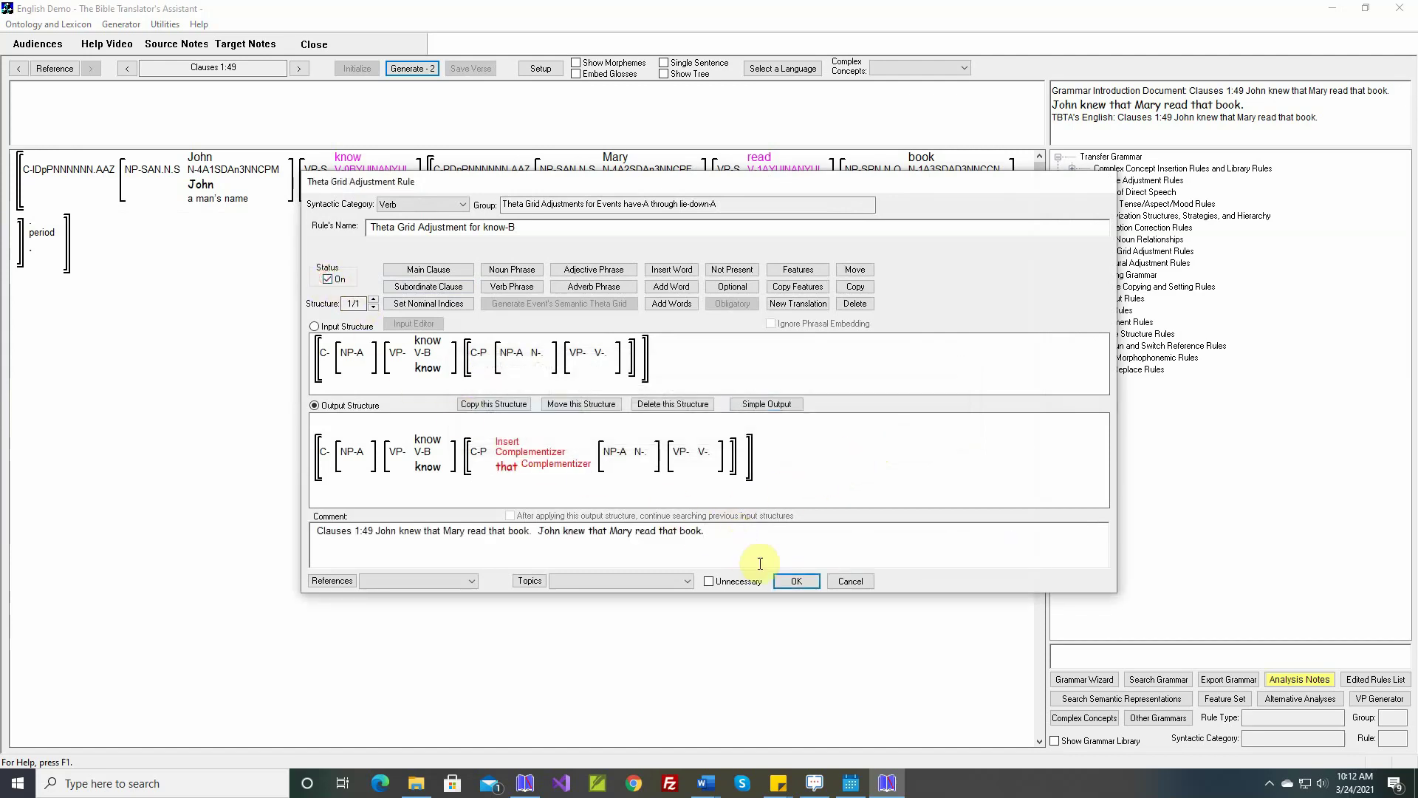
pyautogui.click(787, 579)
# Generate and save the verse for Clauses 1:49, and advance to Clauses 1:50.
pyautogui.click(410, 66)
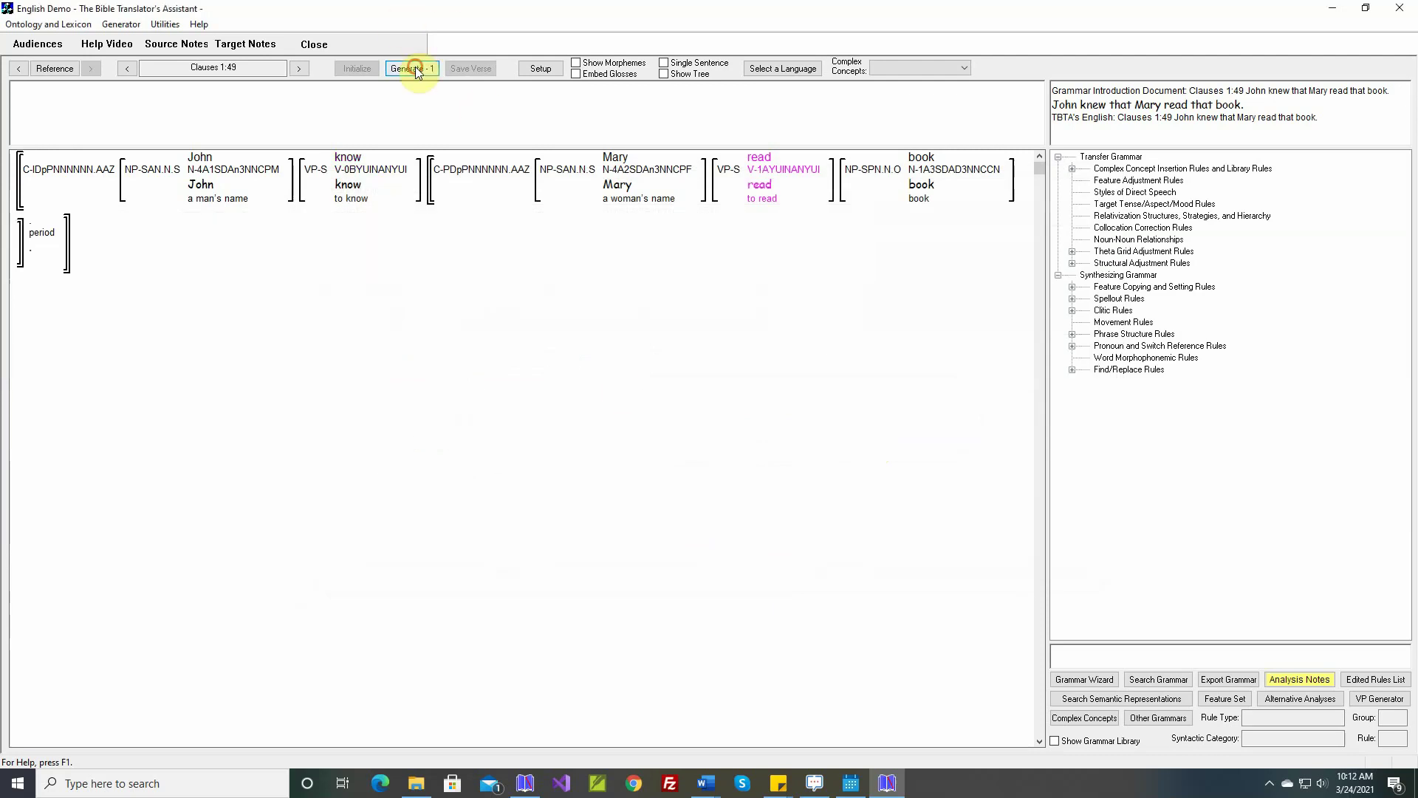
pyautogui.click(414, 67)
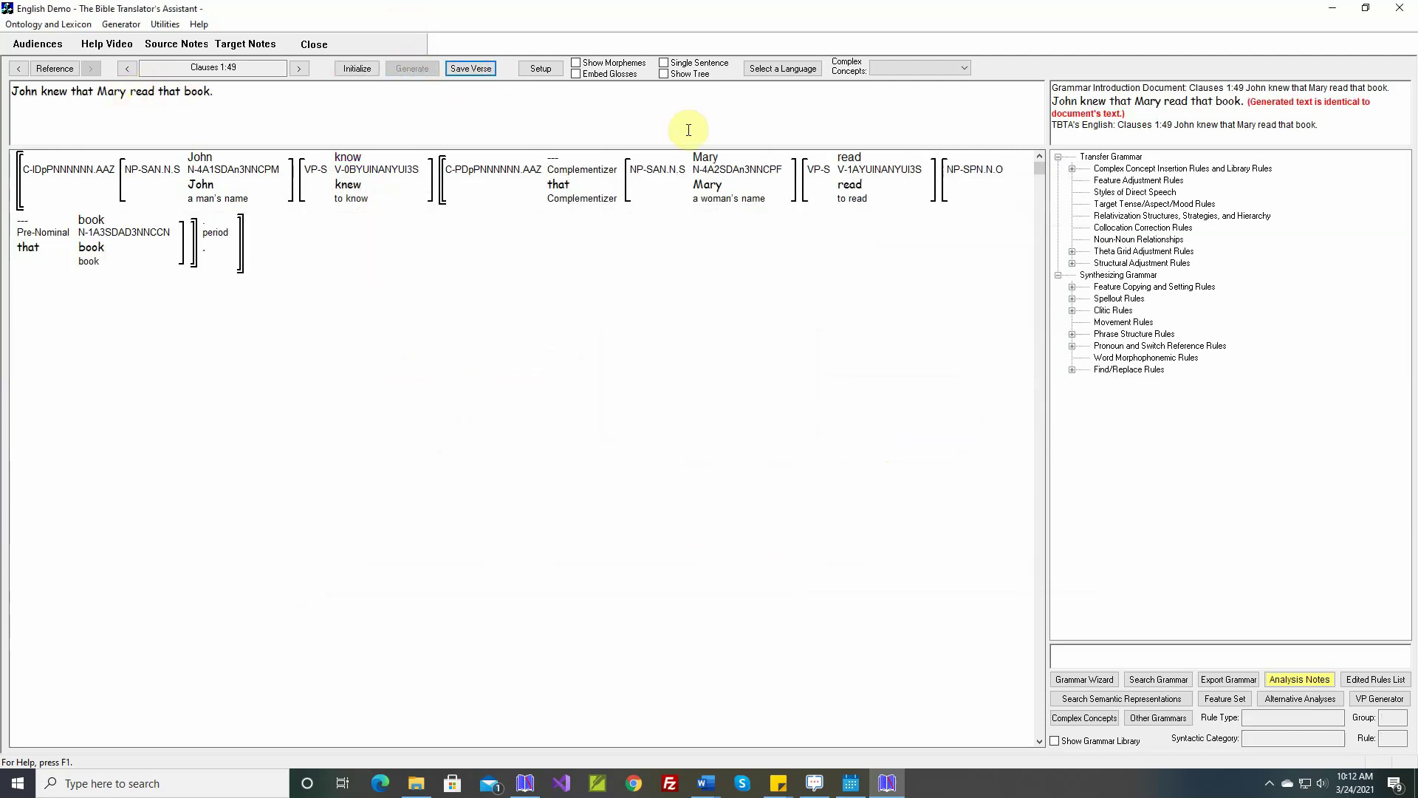
pyautogui.click(459, 69)
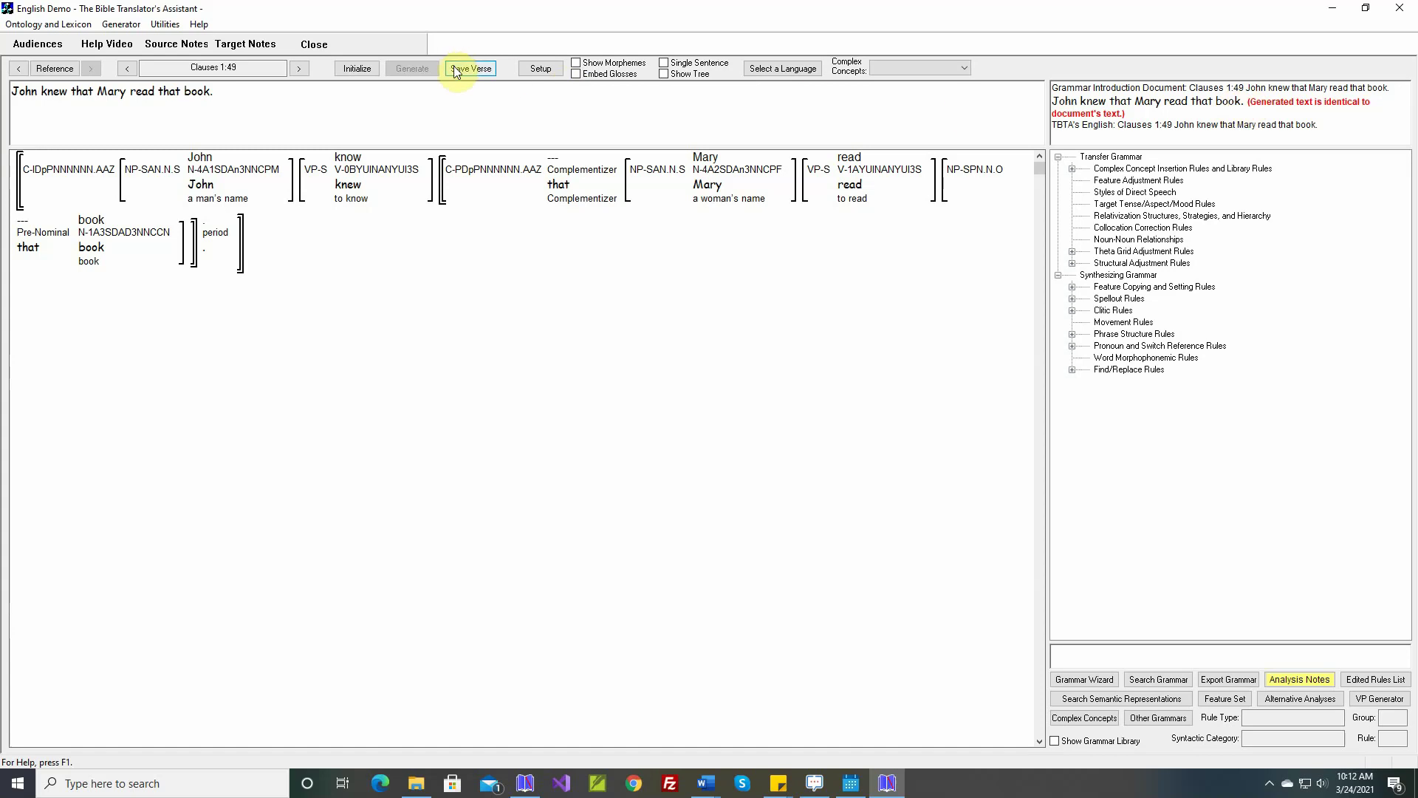
pyautogui.click(300, 69)
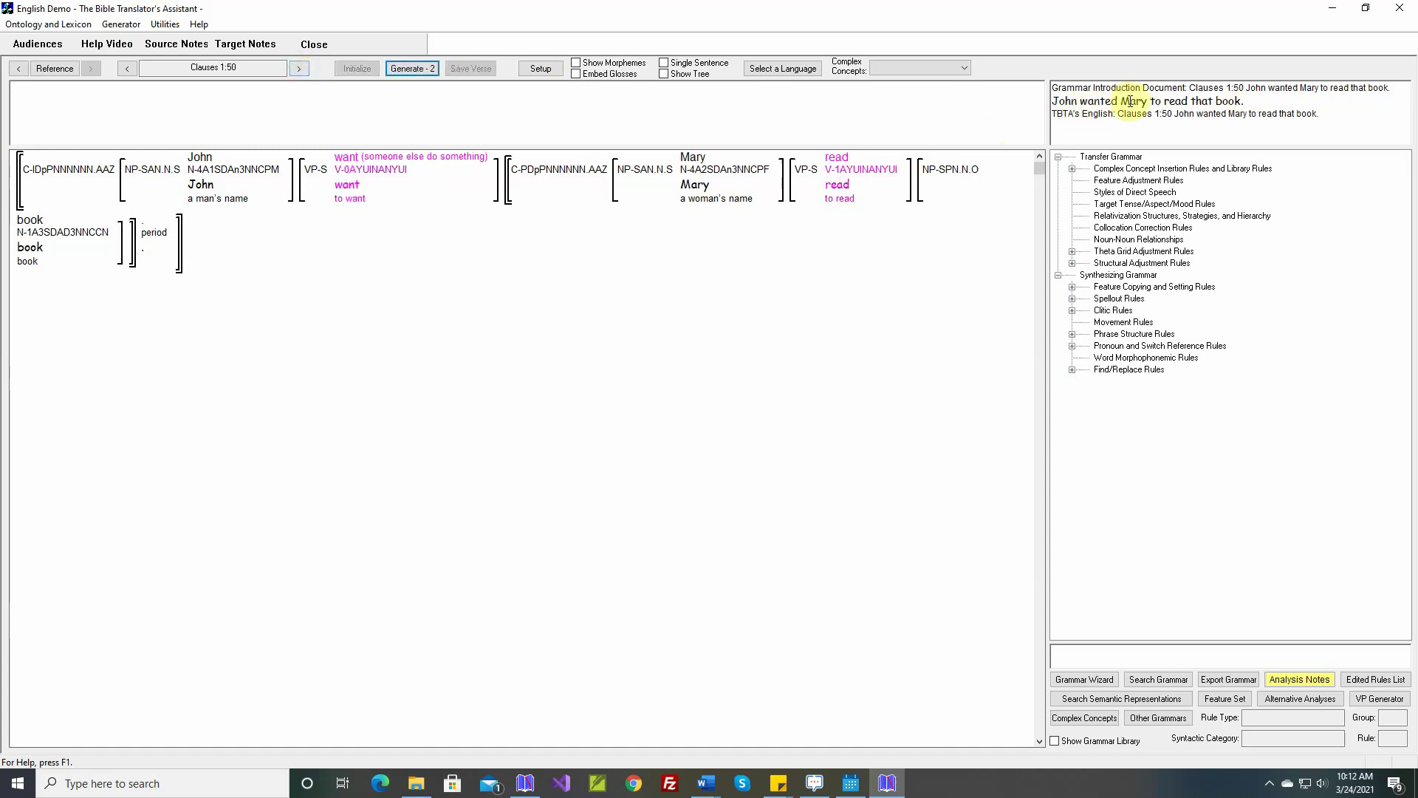
# In the simple output of the "want" Theta Grid Adjustment rule, raise the complement clause's subject to object and set its verb form to 'to' Infinitive.
pyautogui.moveTo(362, 168)
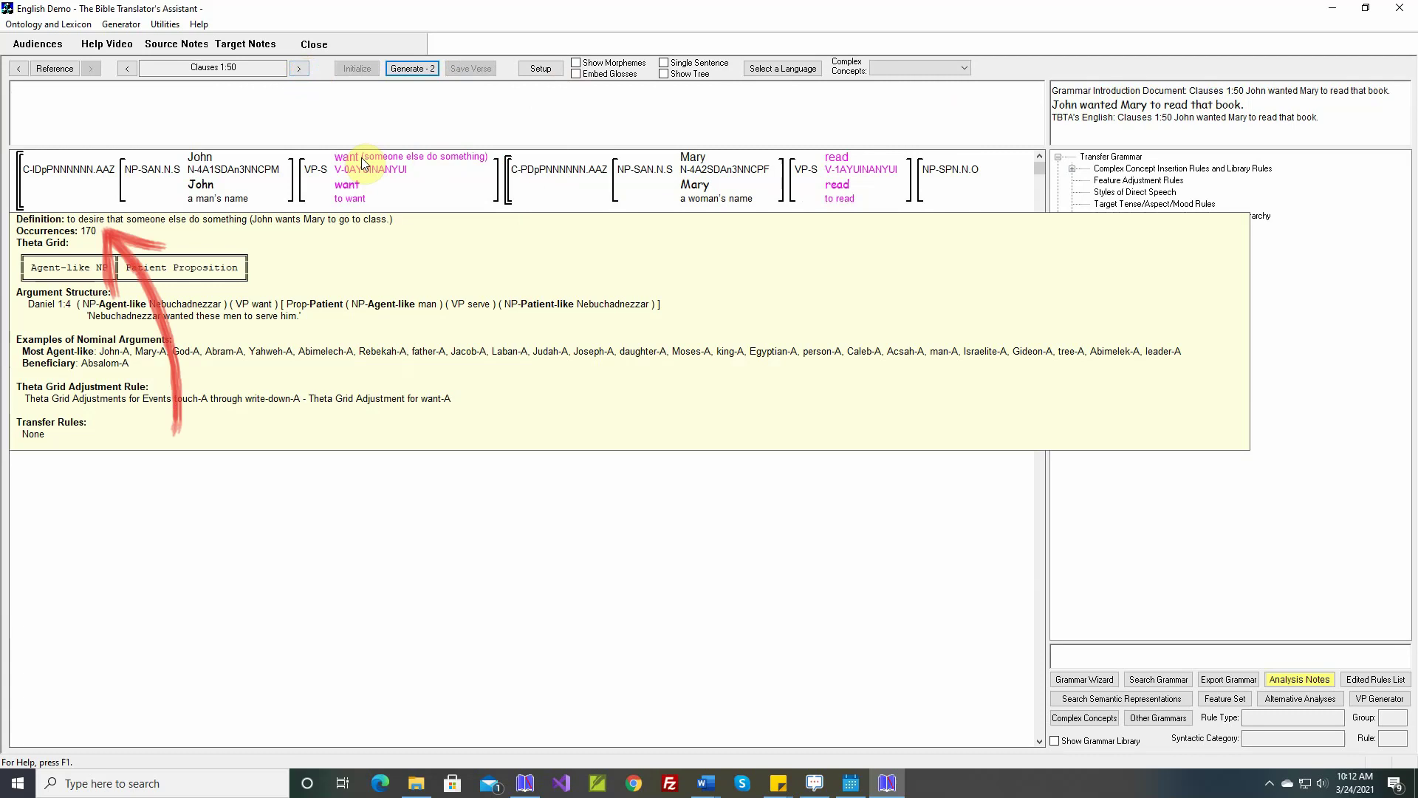
pyautogui.rightClick(361, 164)
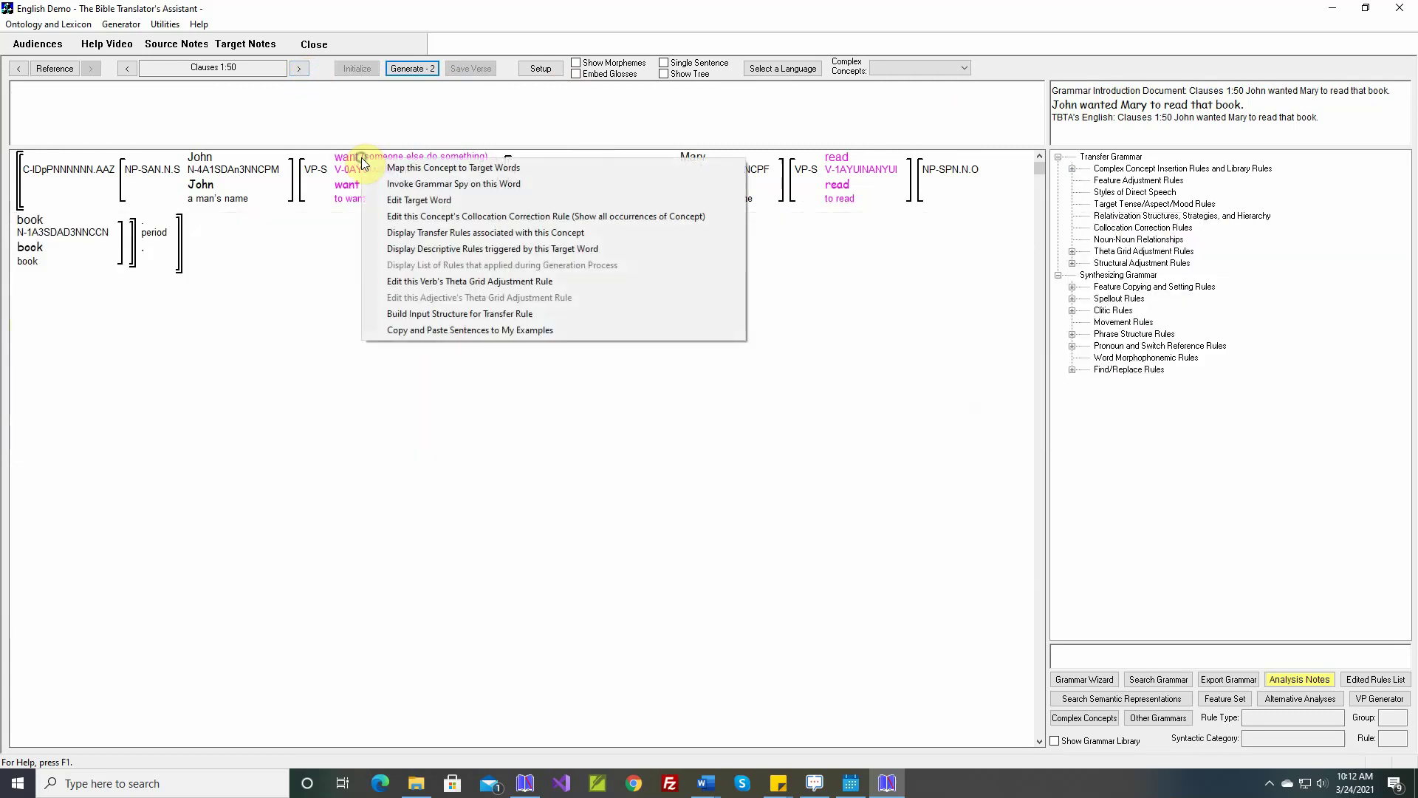
pyautogui.click(424, 281)
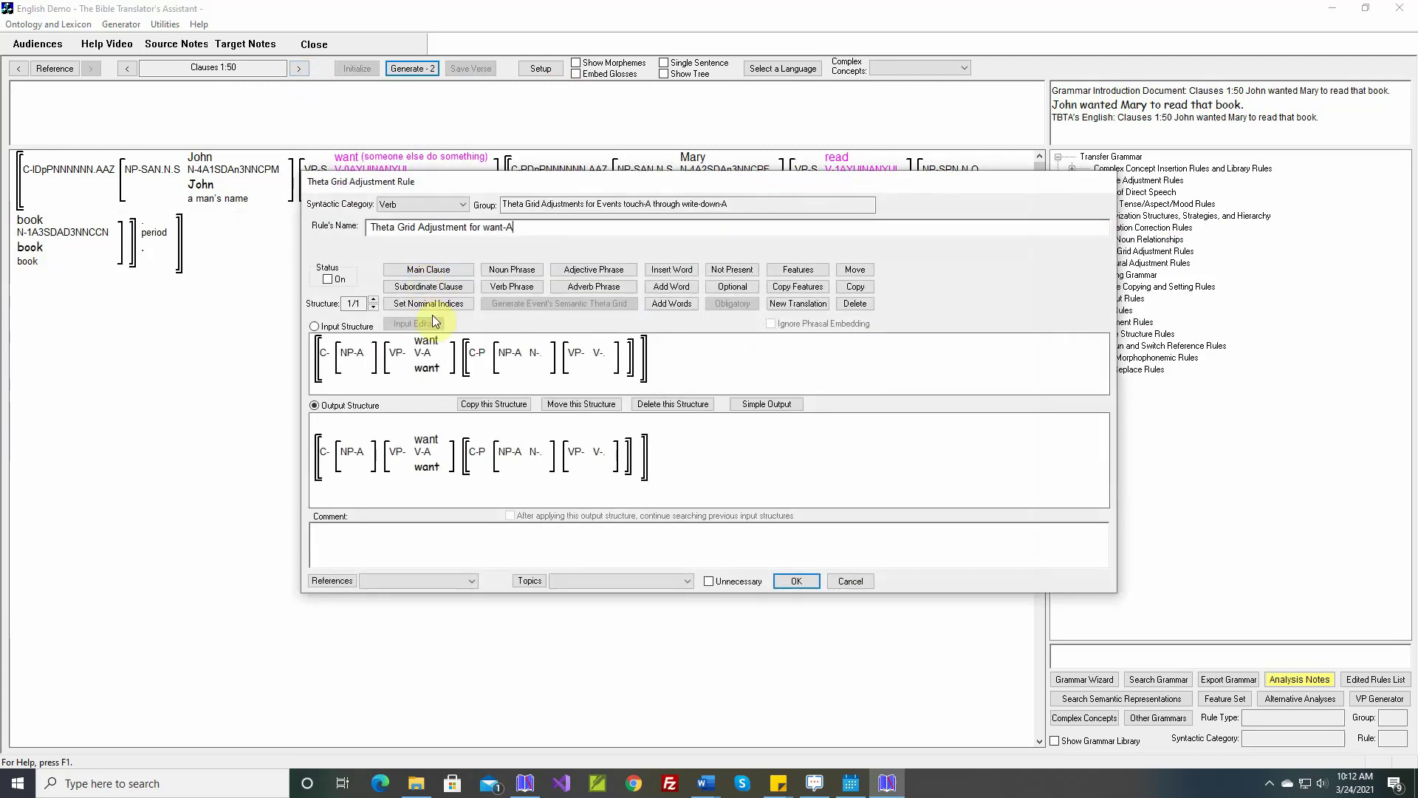
pyautogui.click(765, 406)
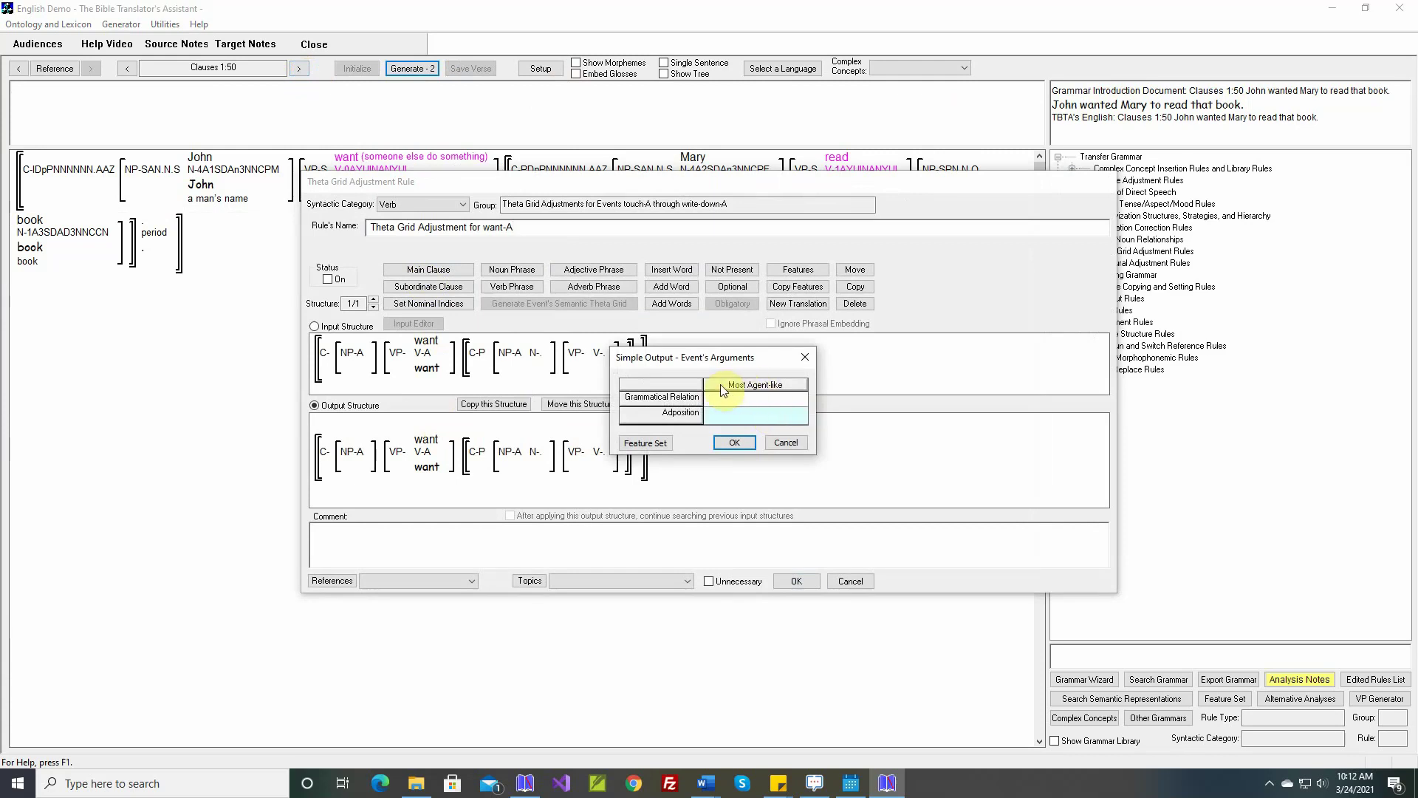
pyautogui.click(735, 441)
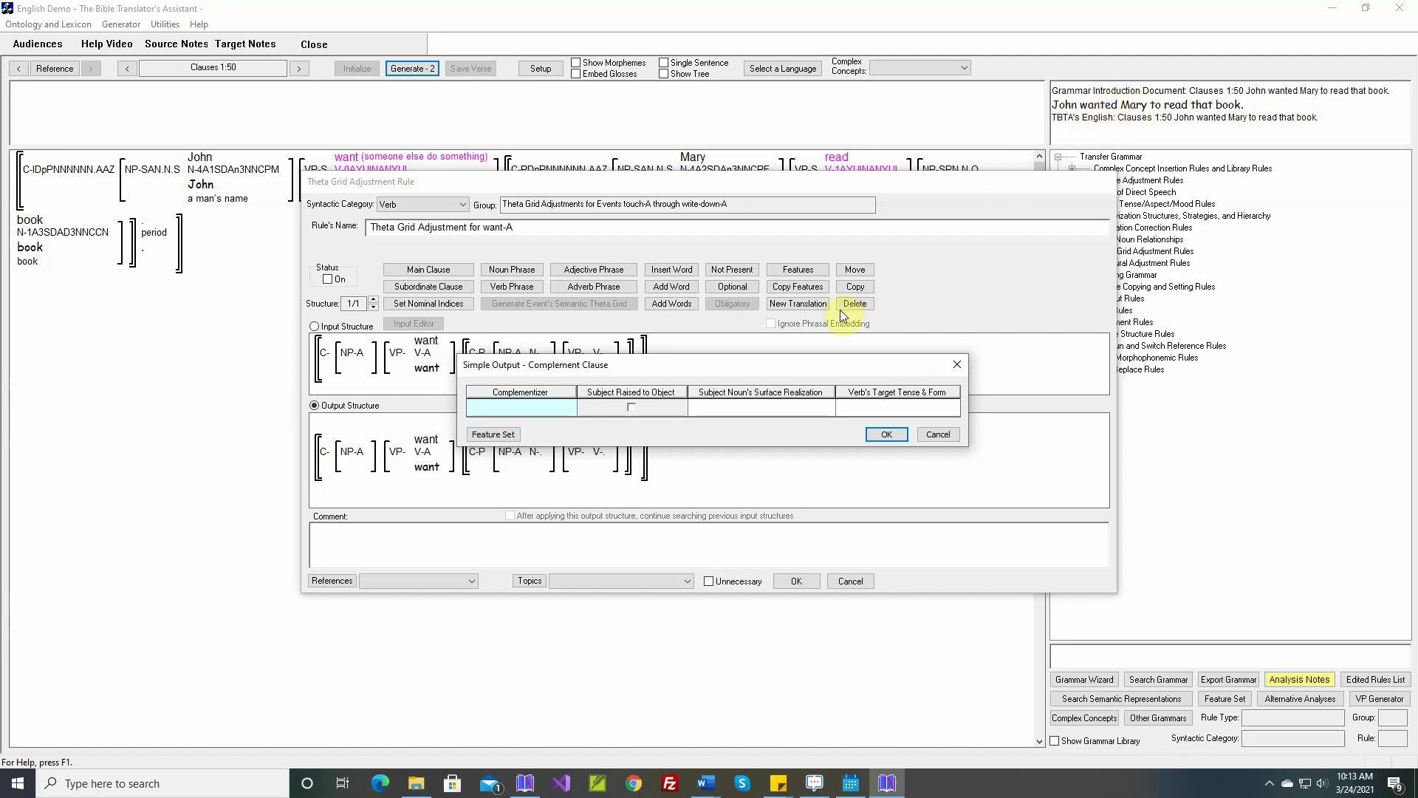
pyautogui.click(632, 408)
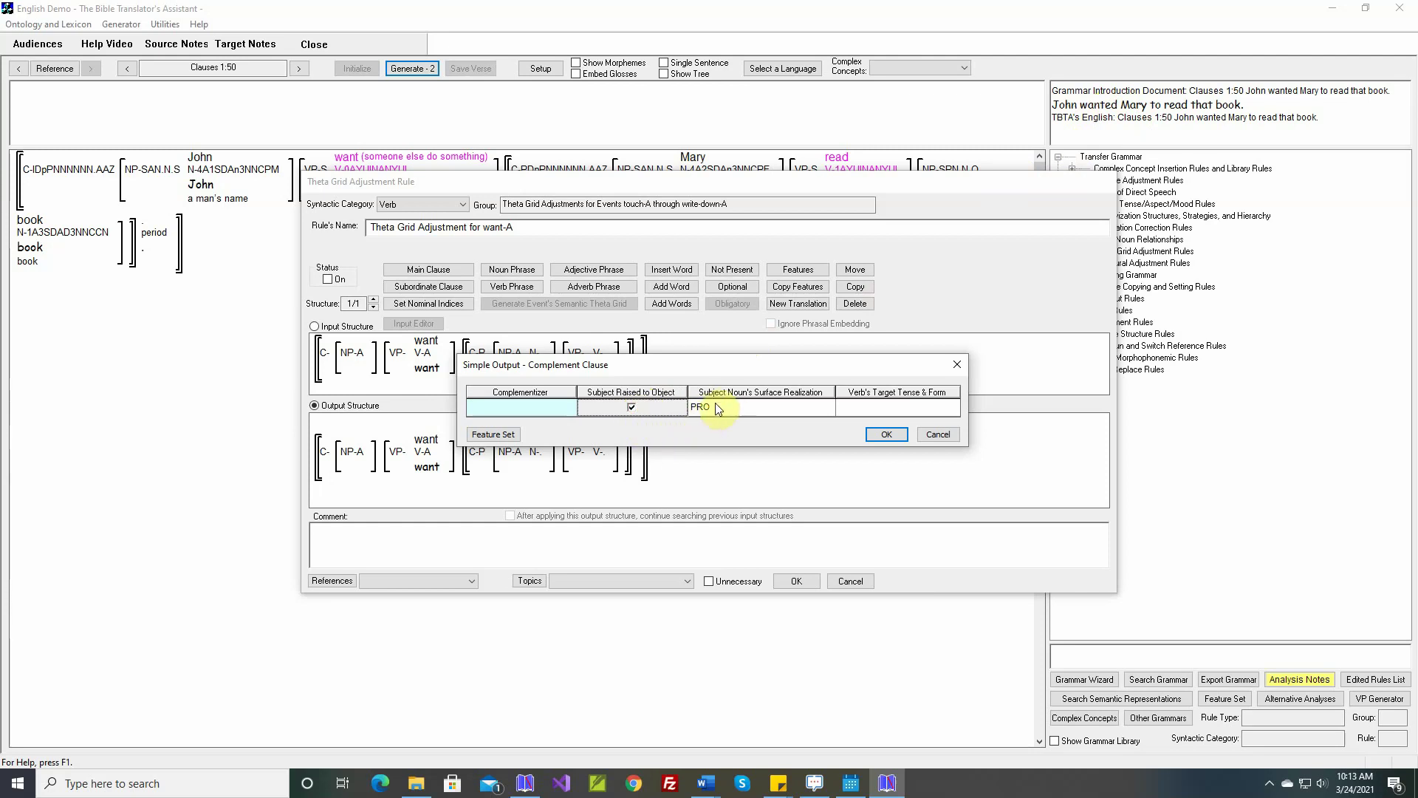
pyautogui.click(904, 408)
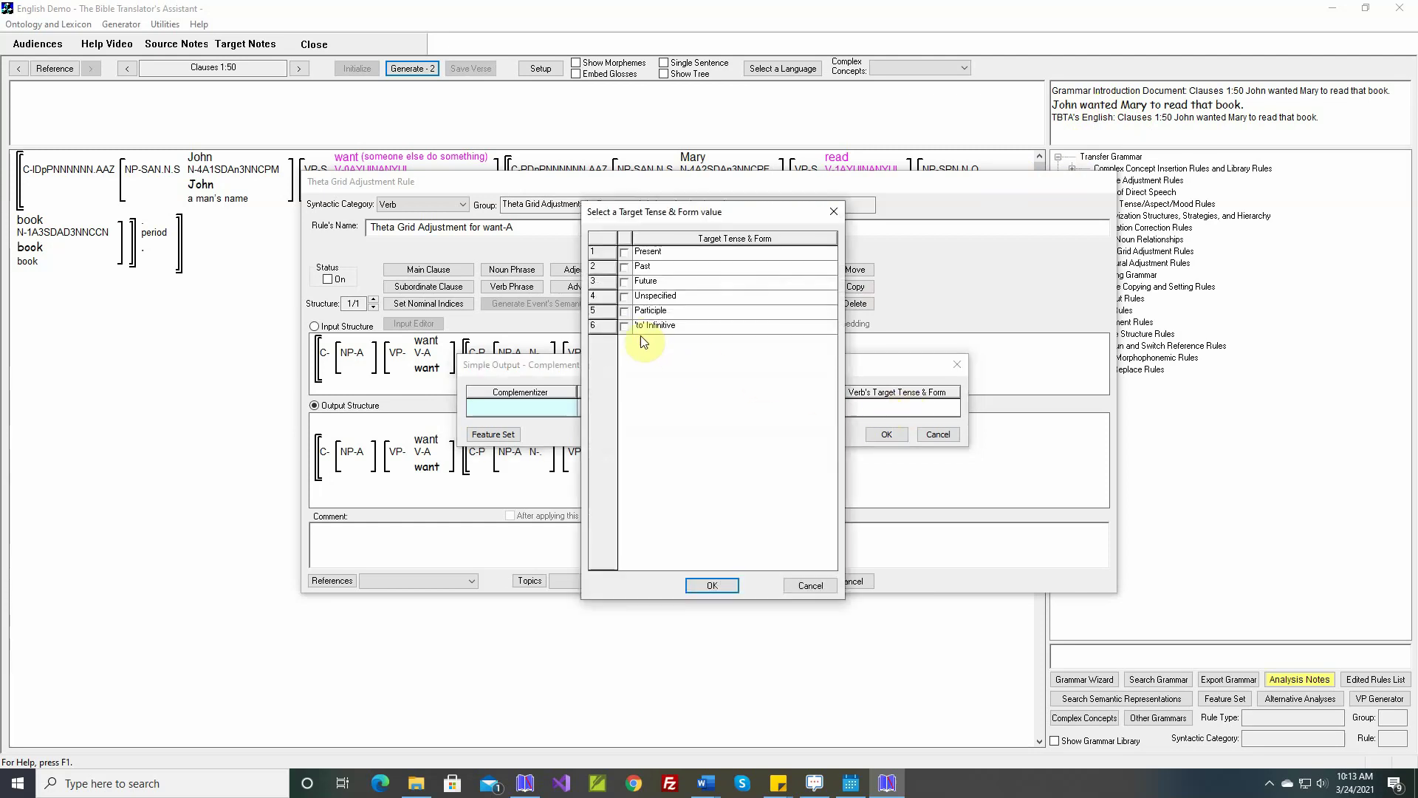
pyautogui.click(626, 328)
pyautogui.click(711, 585)
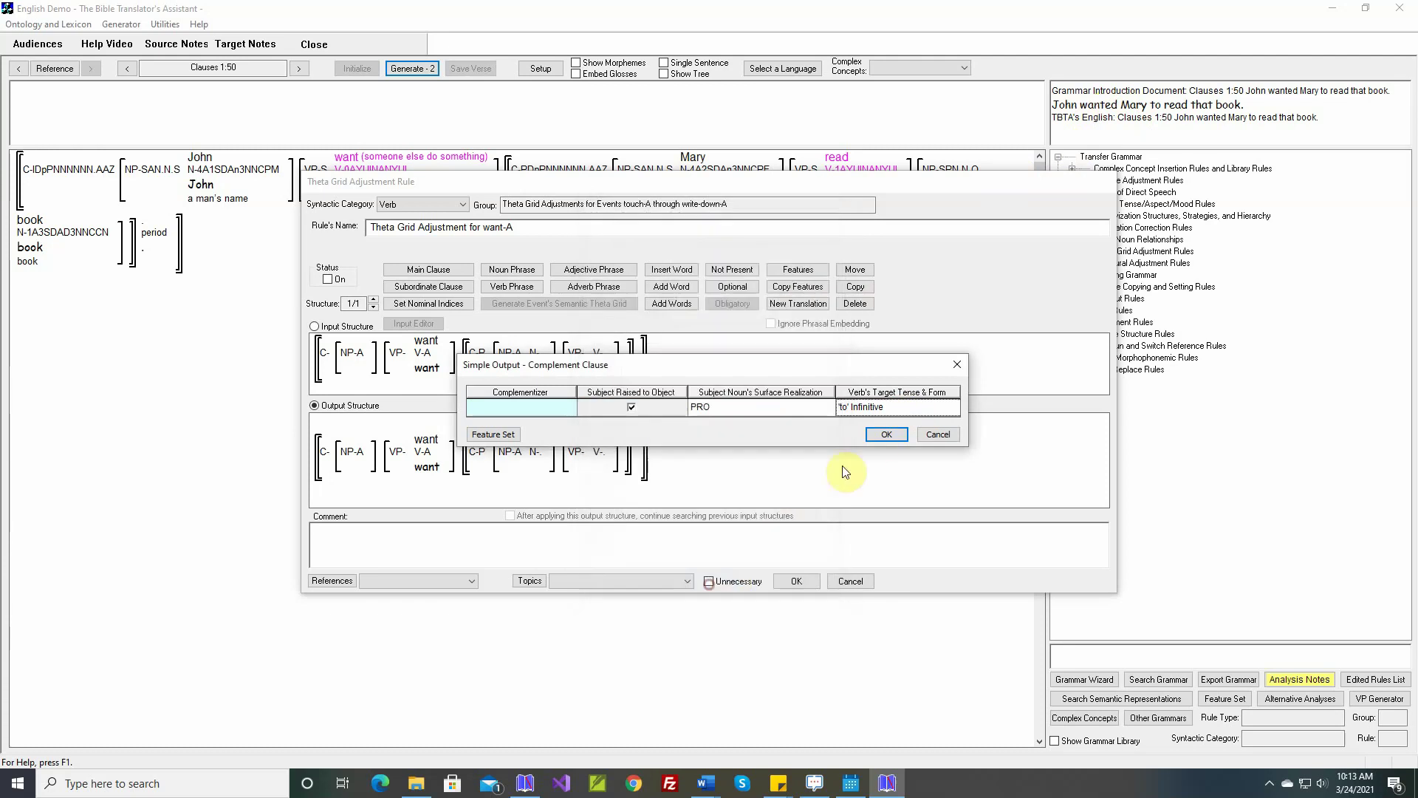
pyautogui.click(886, 434)
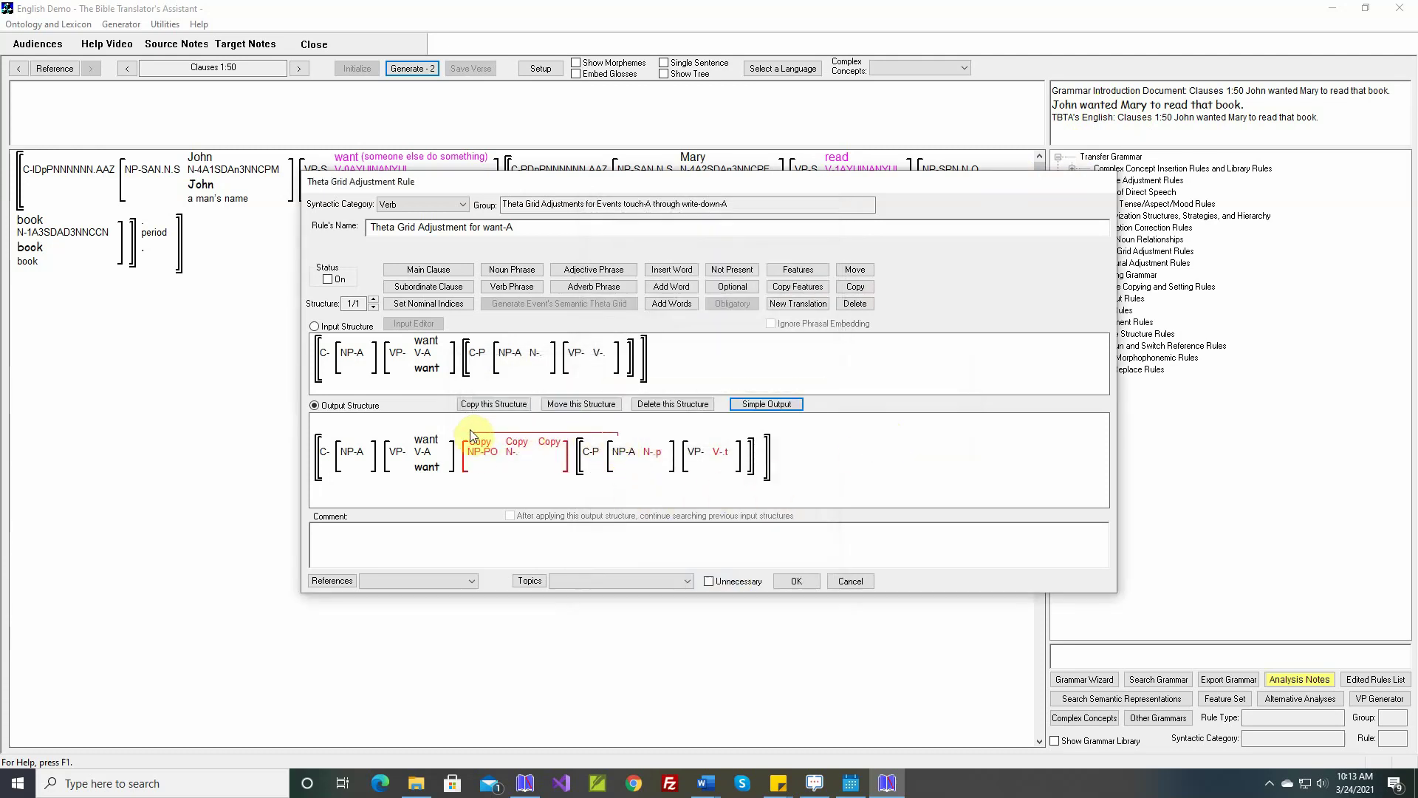
pyautogui.moveTo(487, 453)
pyautogui.moveTo(660, 458)
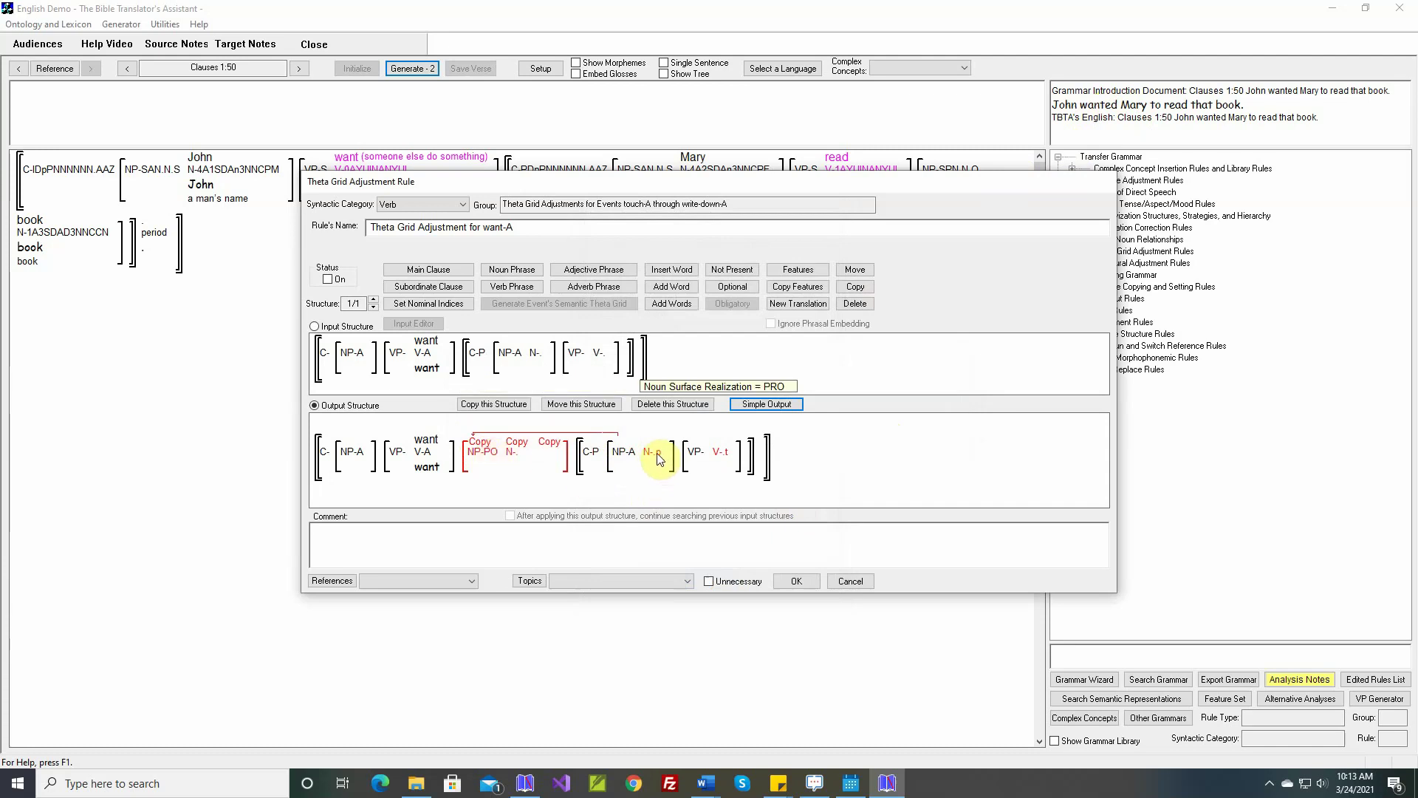
# Insert the Clauses 1:50 example sentence as the "want" rule's comment, turn the rule's status on, and save it.
pyautogui.rightClick(663, 528)
pyautogui.click(695, 540)
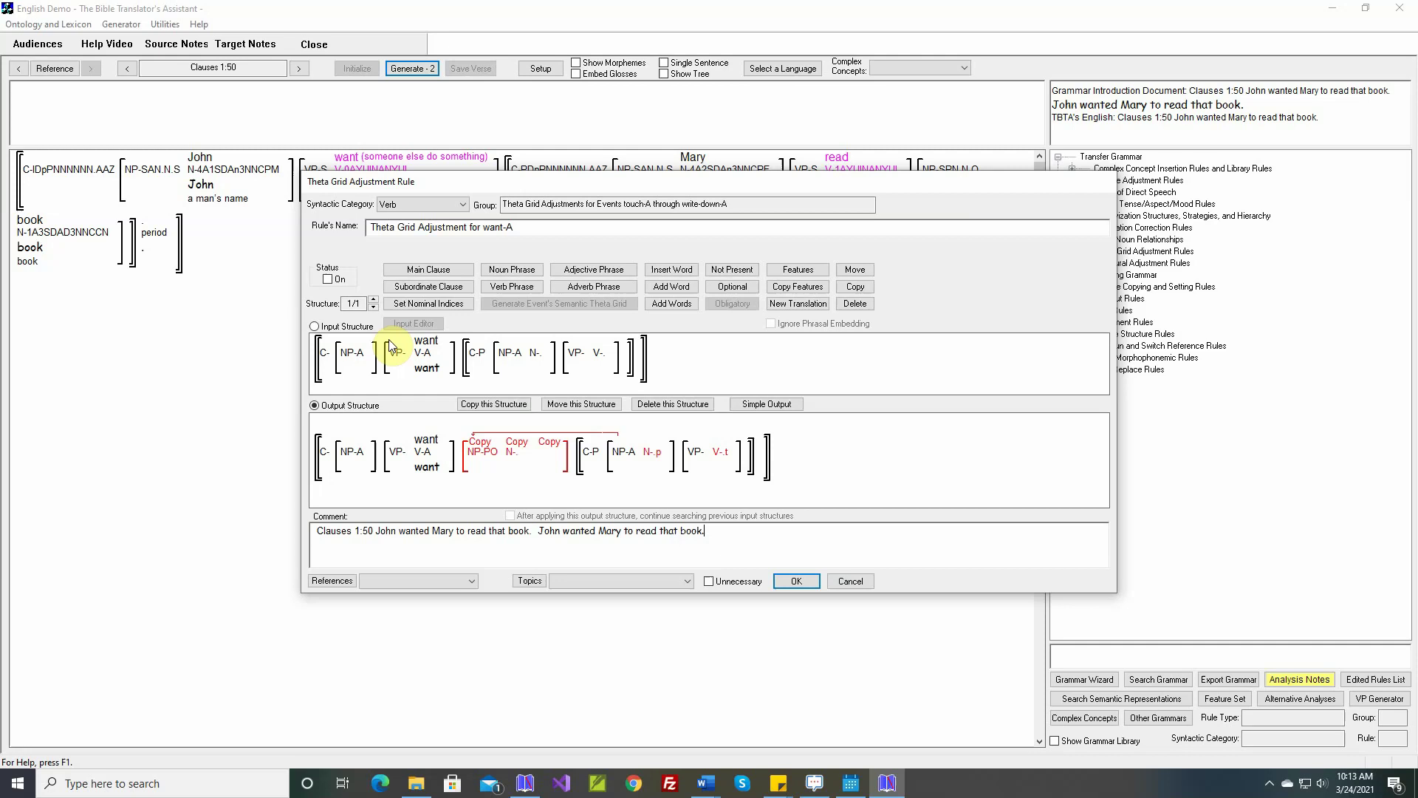
pyautogui.click(328, 279)
pyautogui.click(796, 581)
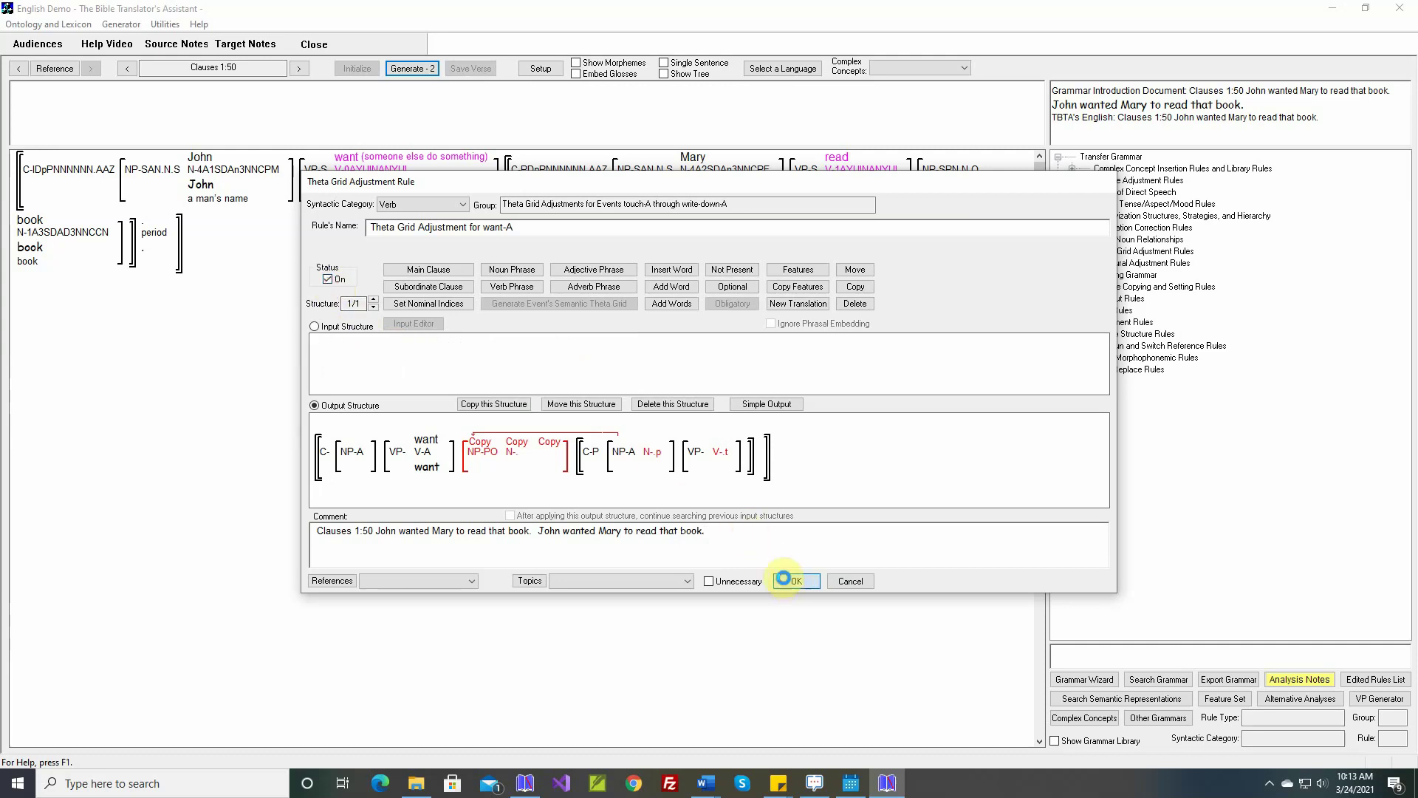
# Generate and save the verse for Clauses 1:50, and advance to Clauses 1:51.
pyautogui.click(415, 69)
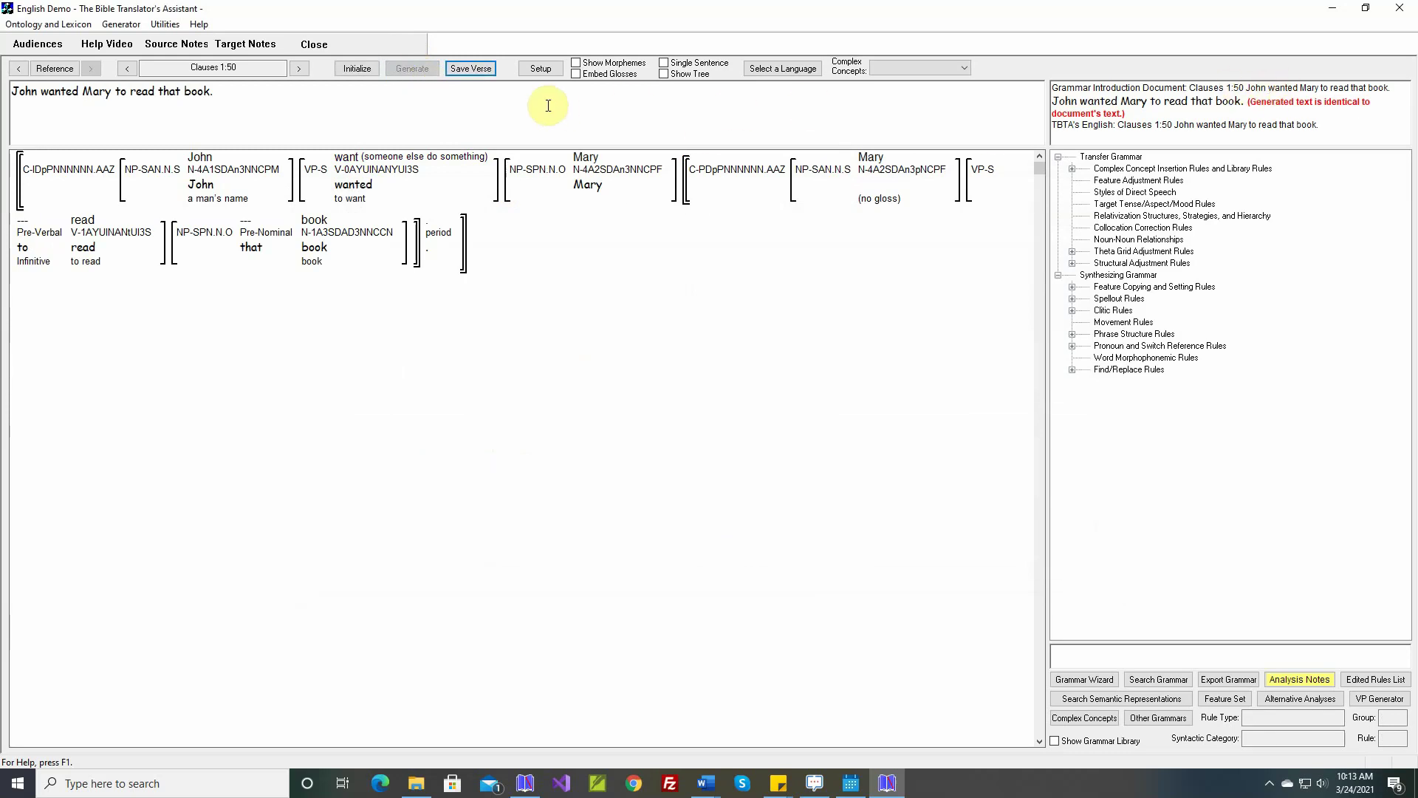
pyautogui.click(470, 68)
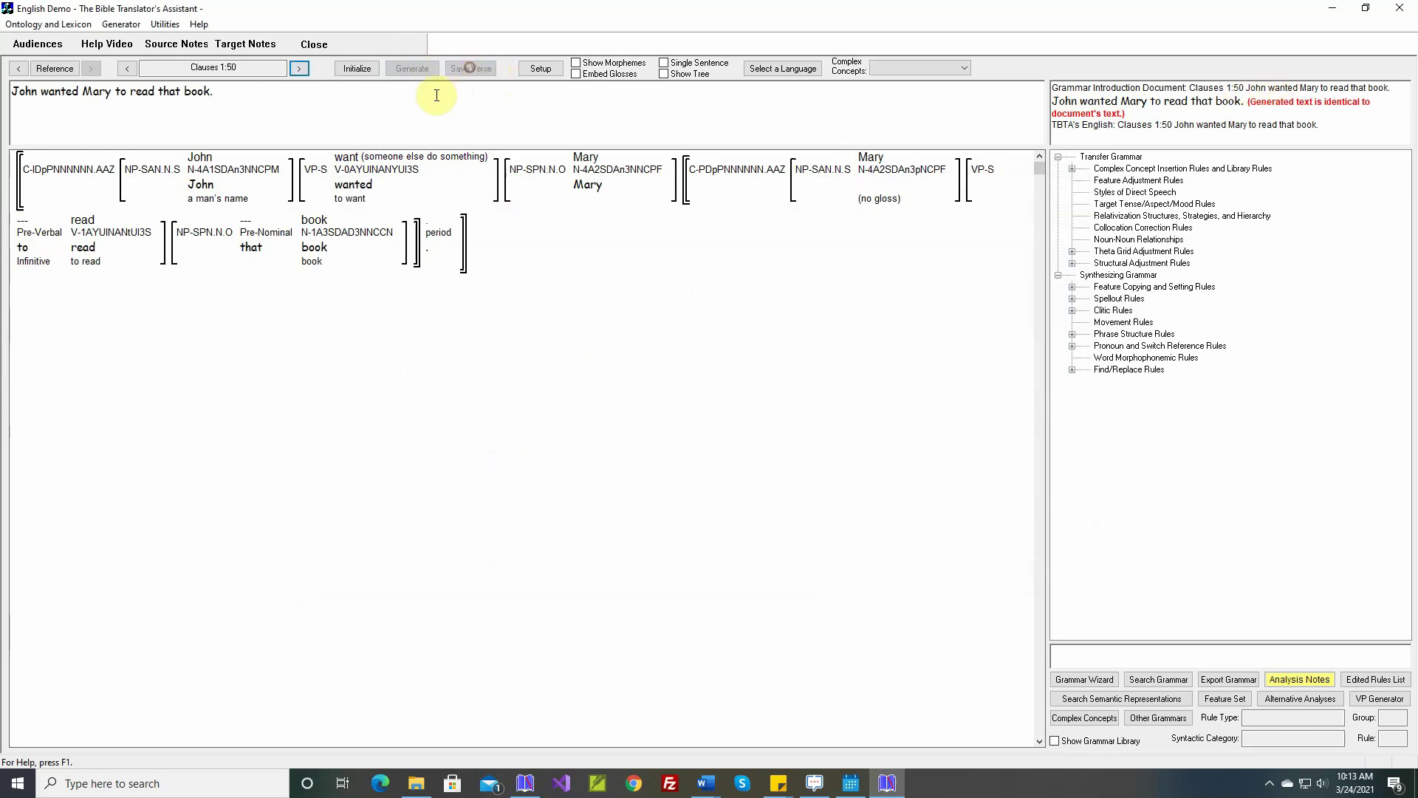
pyautogui.click(299, 69)
# Open the Theta Grid Adjustment rule for "ask" and set its complement clause subject's surface realization to PRO through the simple output.
pyautogui.moveTo(502, 170)
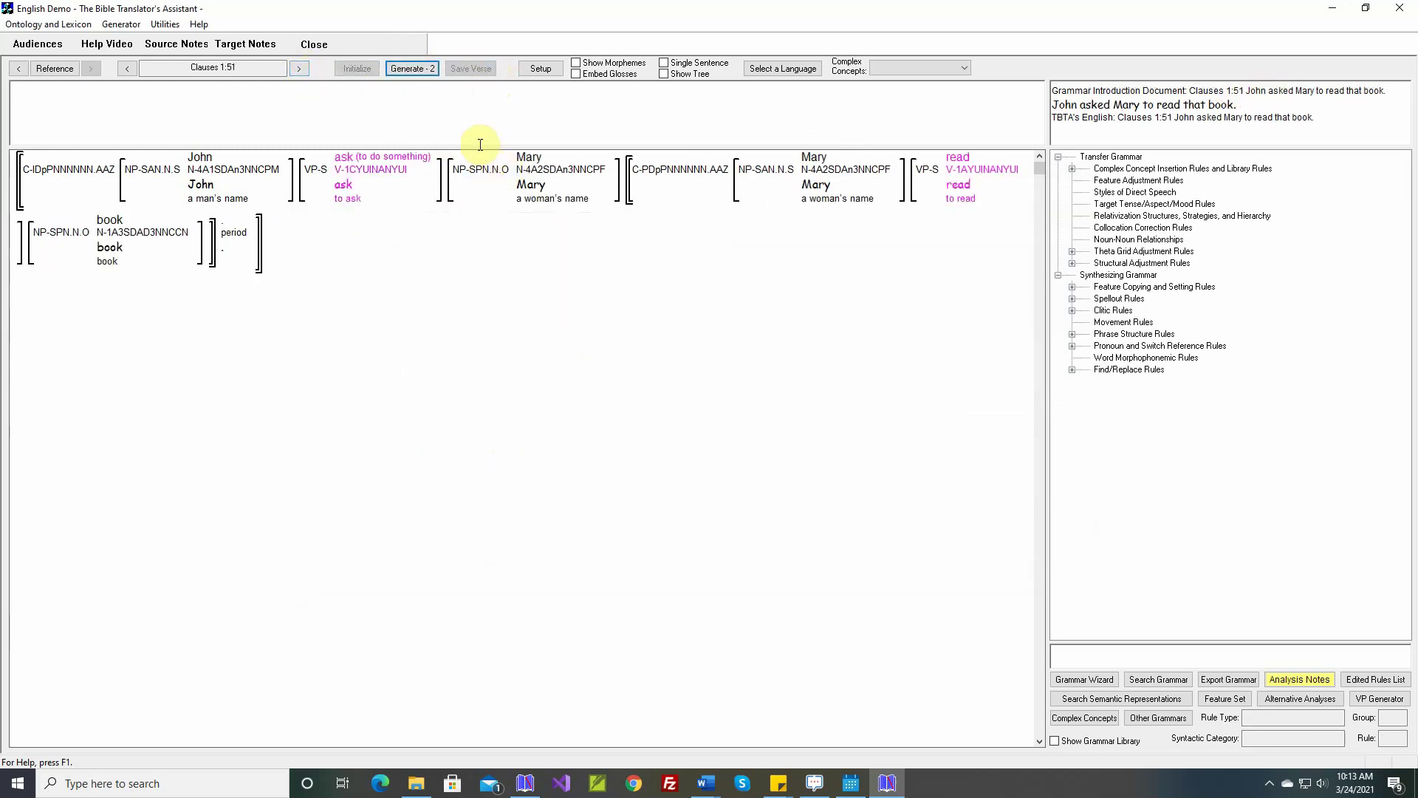
pyautogui.rightClick(377, 156)
pyautogui.click(441, 282)
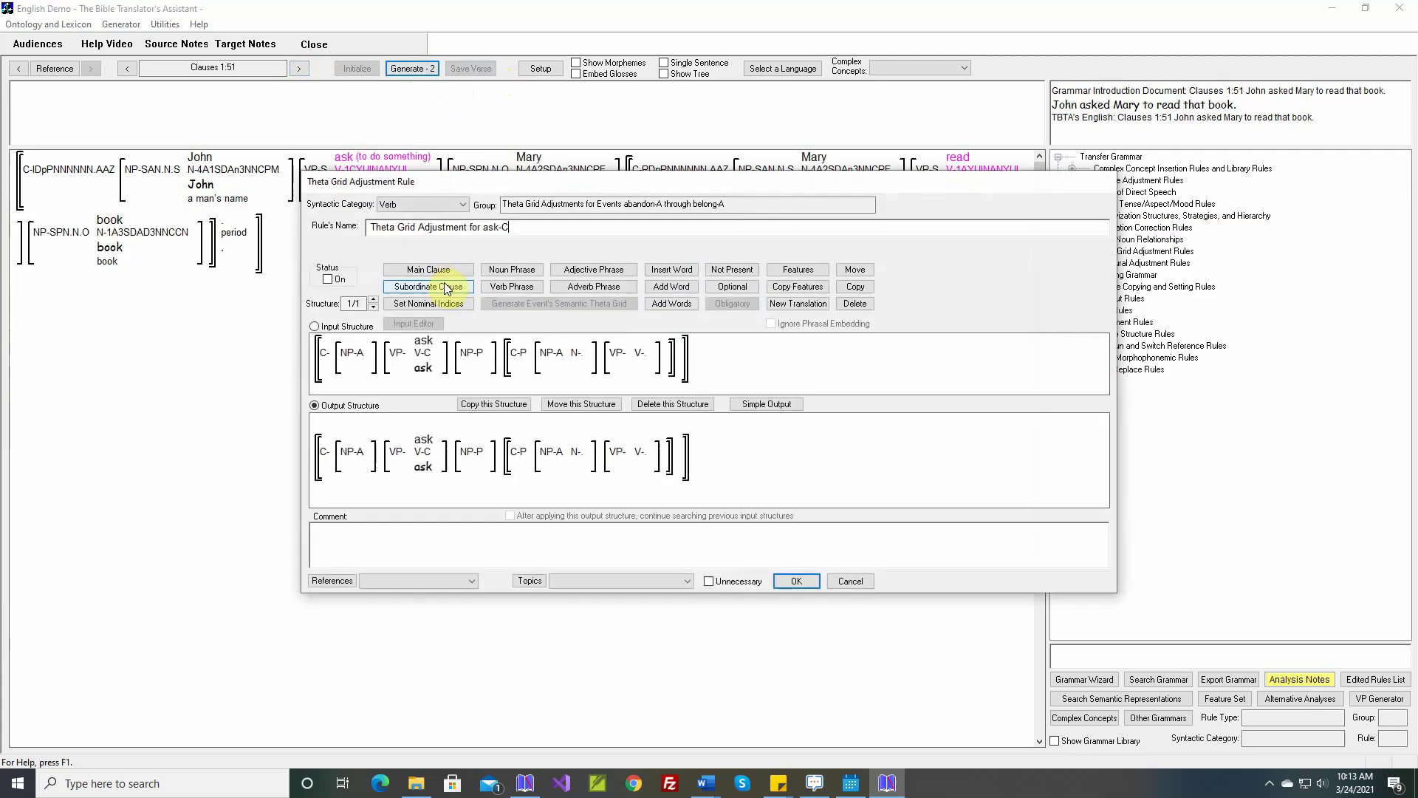
pyautogui.moveTo(429, 347)
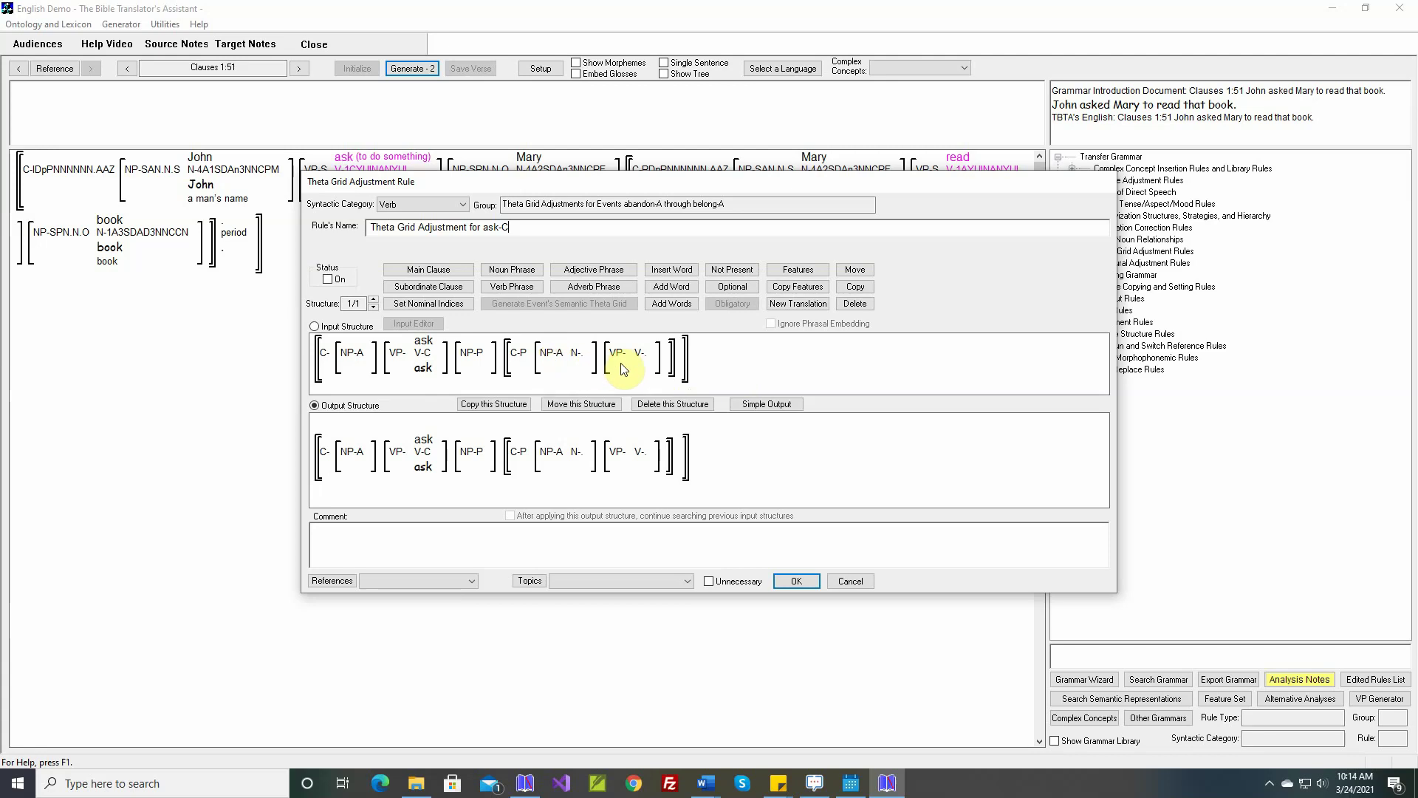
pyautogui.click(783, 406)
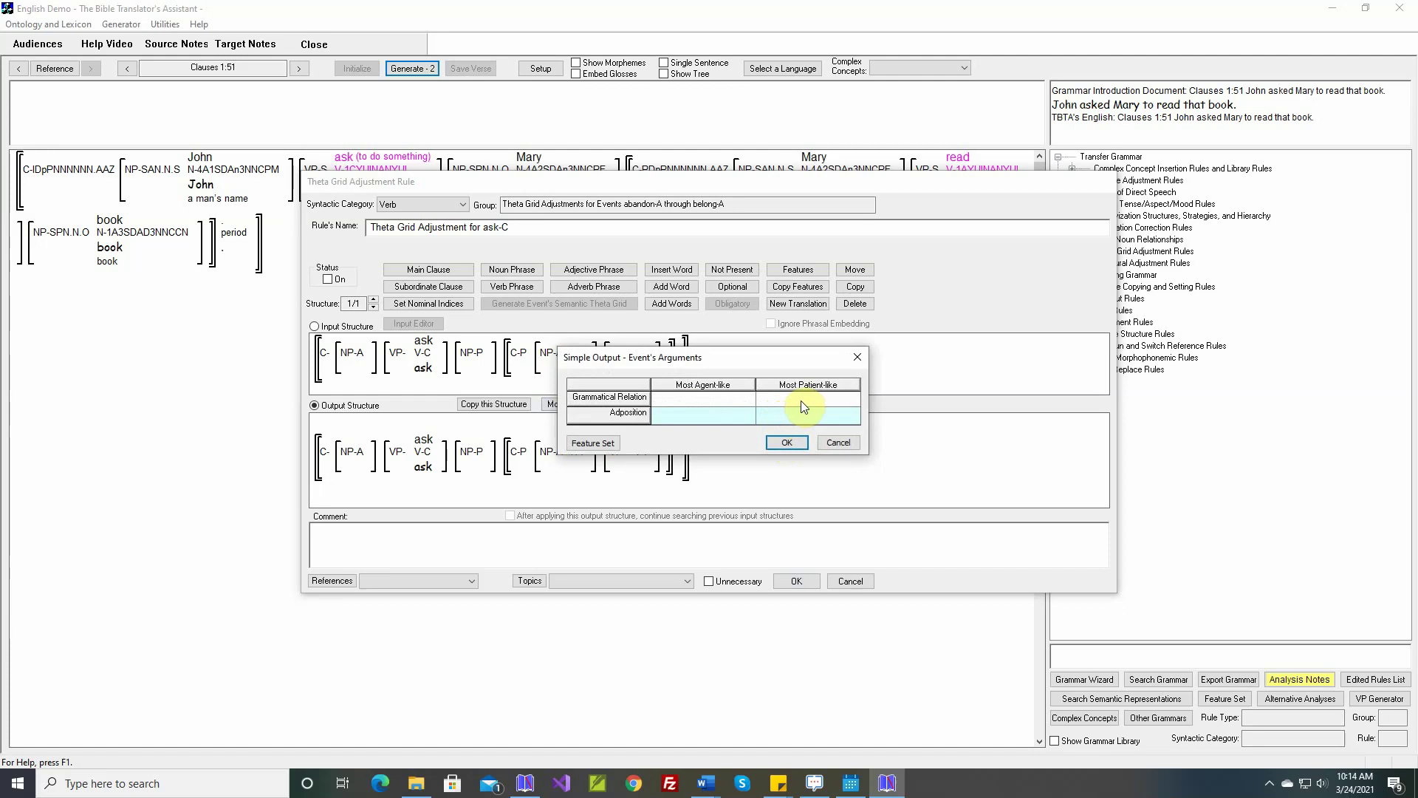
pyautogui.click(785, 442)
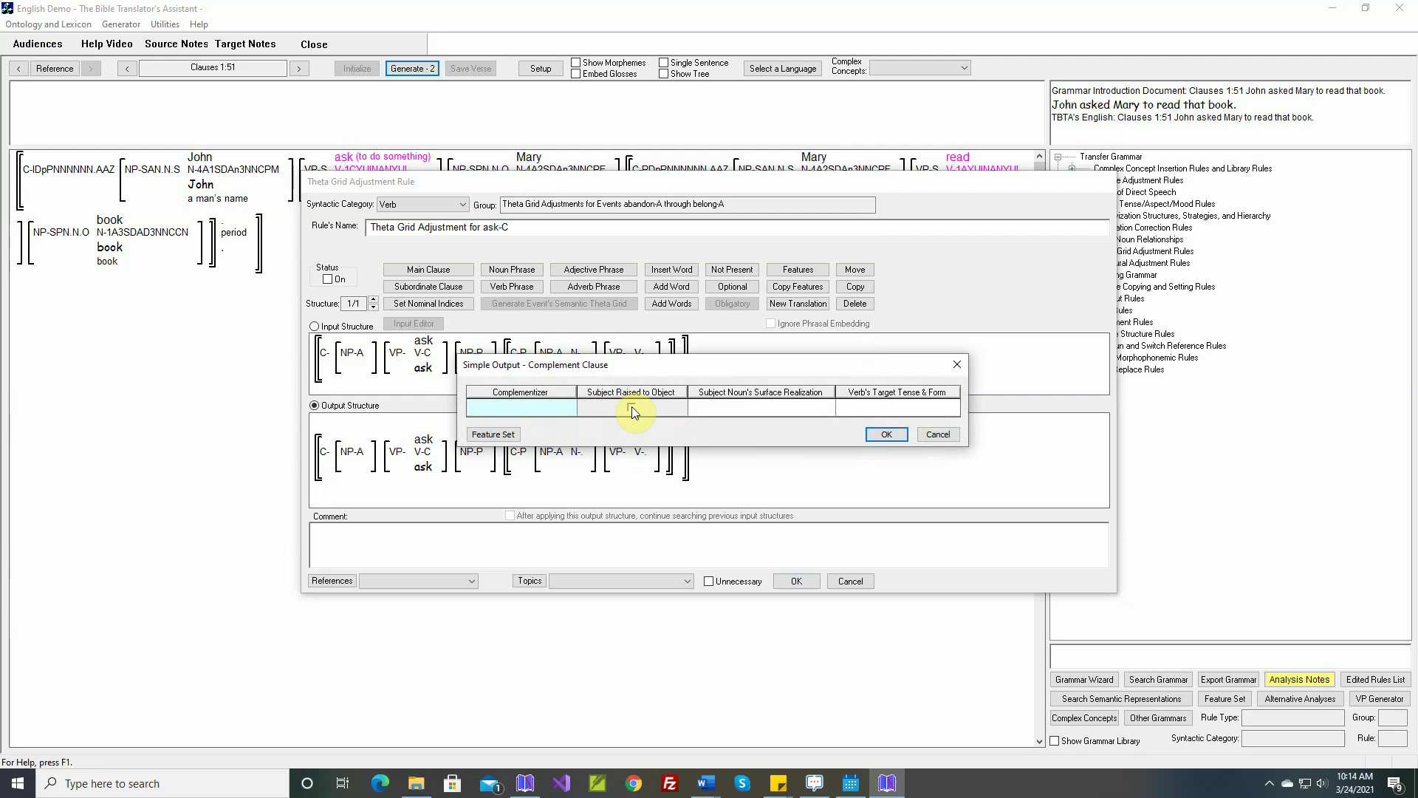
pyautogui.moveTo(648, 362); pyautogui.dragTo(782, 448)
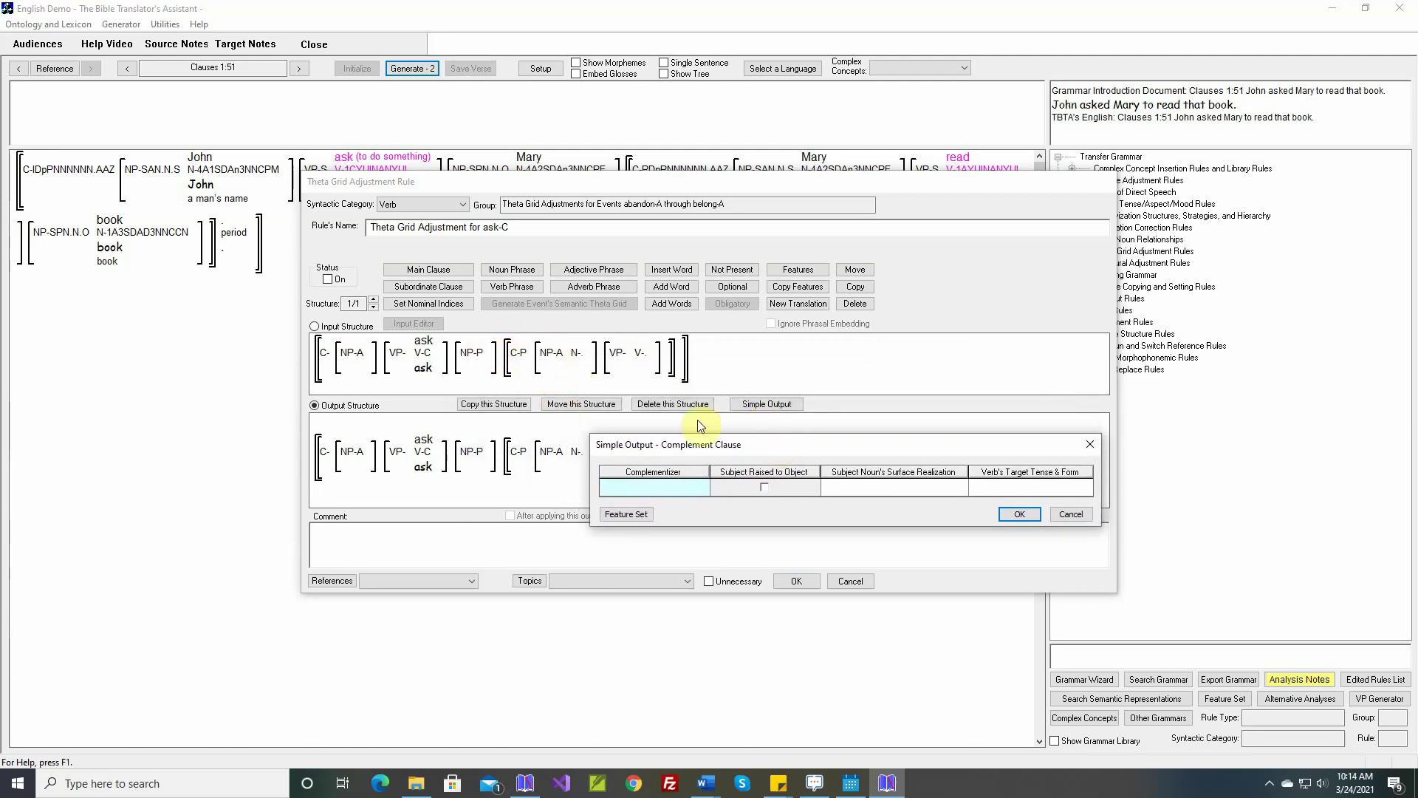
pyautogui.click(864, 489)
pyautogui.click(757, 361)
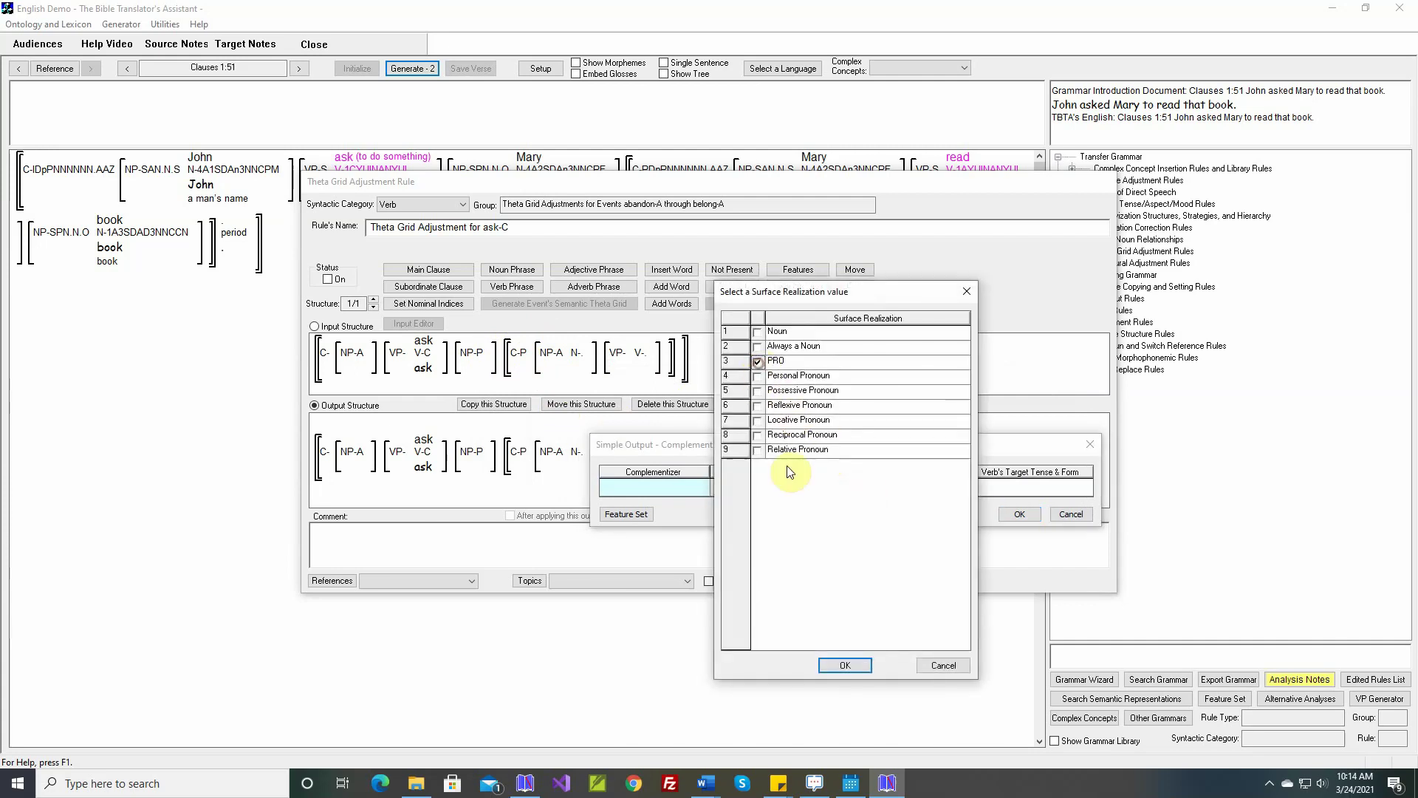
pyautogui.click(843, 663)
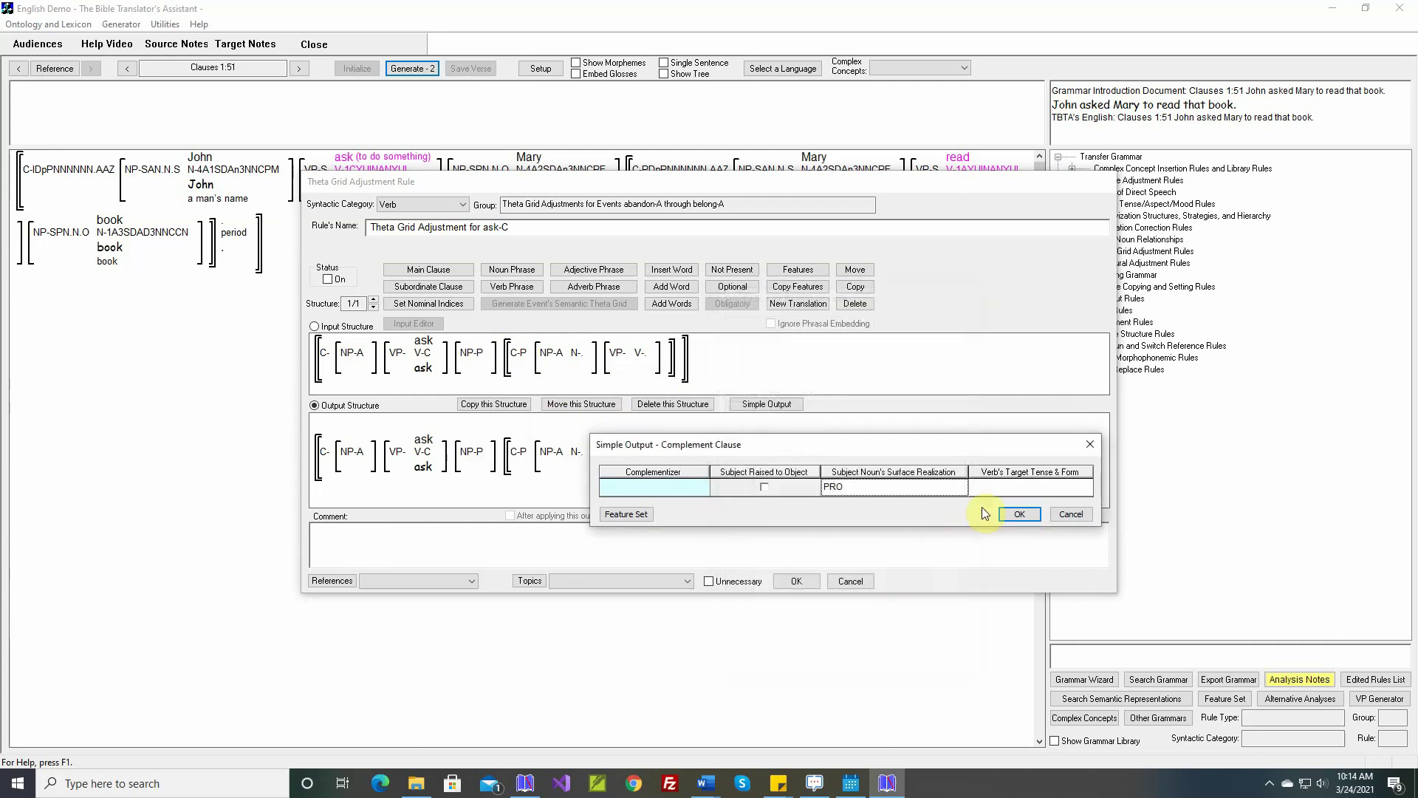
# Set the target tense and form of the "ask" rule's complement verb to 'to' Infinitive and apply the simple output.
pyautogui.click(994, 486)
pyautogui.click(758, 406)
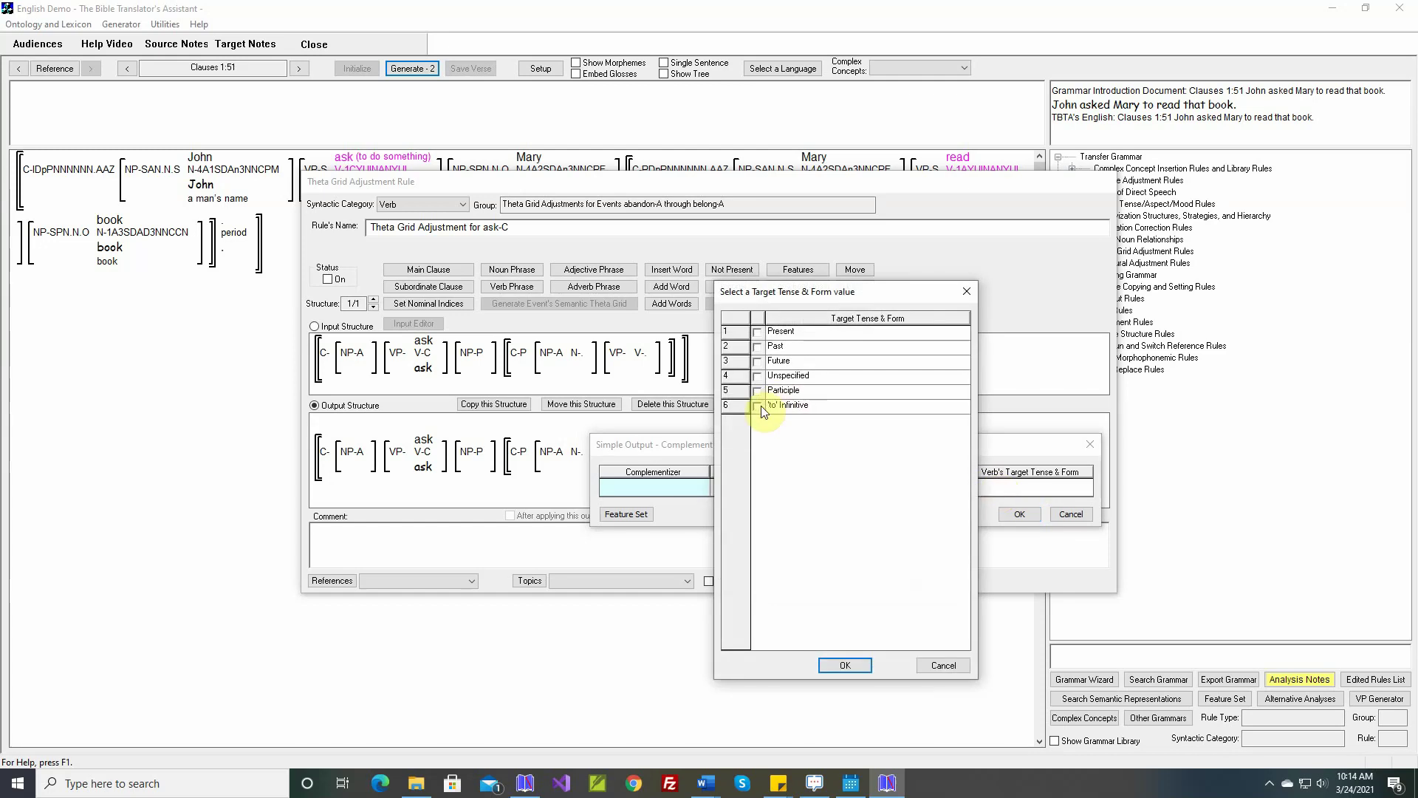
pyautogui.click(843, 663)
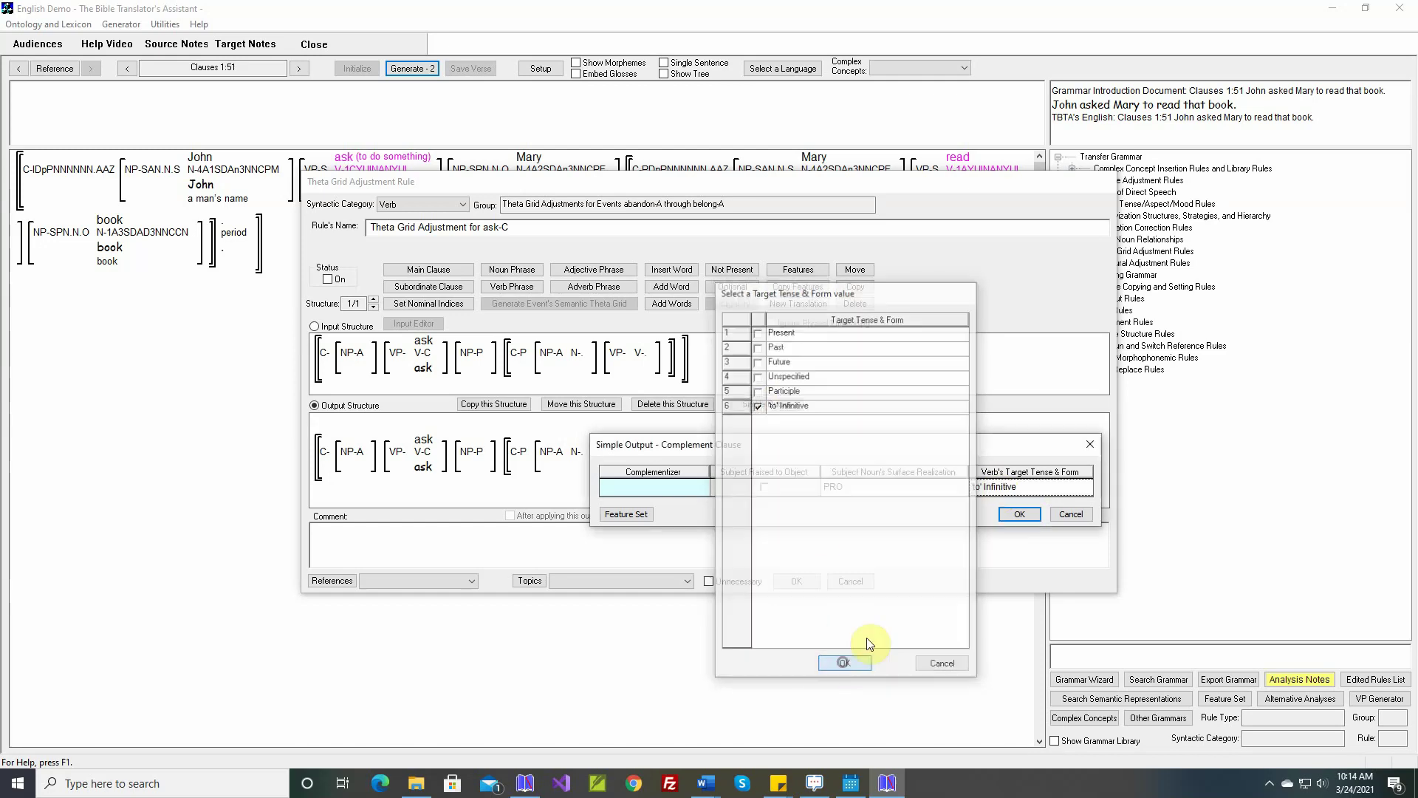
pyautogui.click(1019, 514)
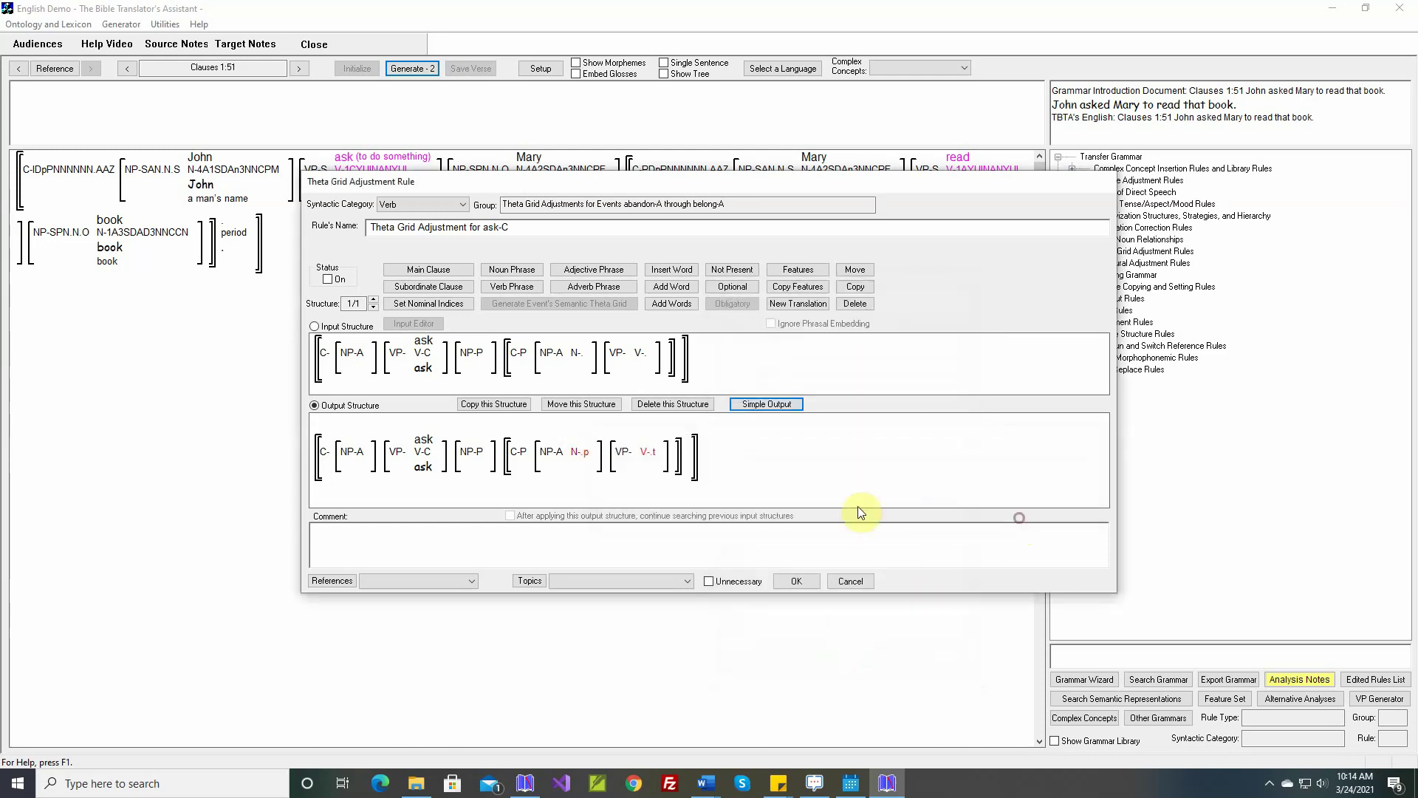
# Insert the Clauses 1:51 example sentence as the "ask" rule's comment, turn the rule's status on, and save it.
pyautogui.rightClick(738, 527)
pyautogui.click(763, 534)
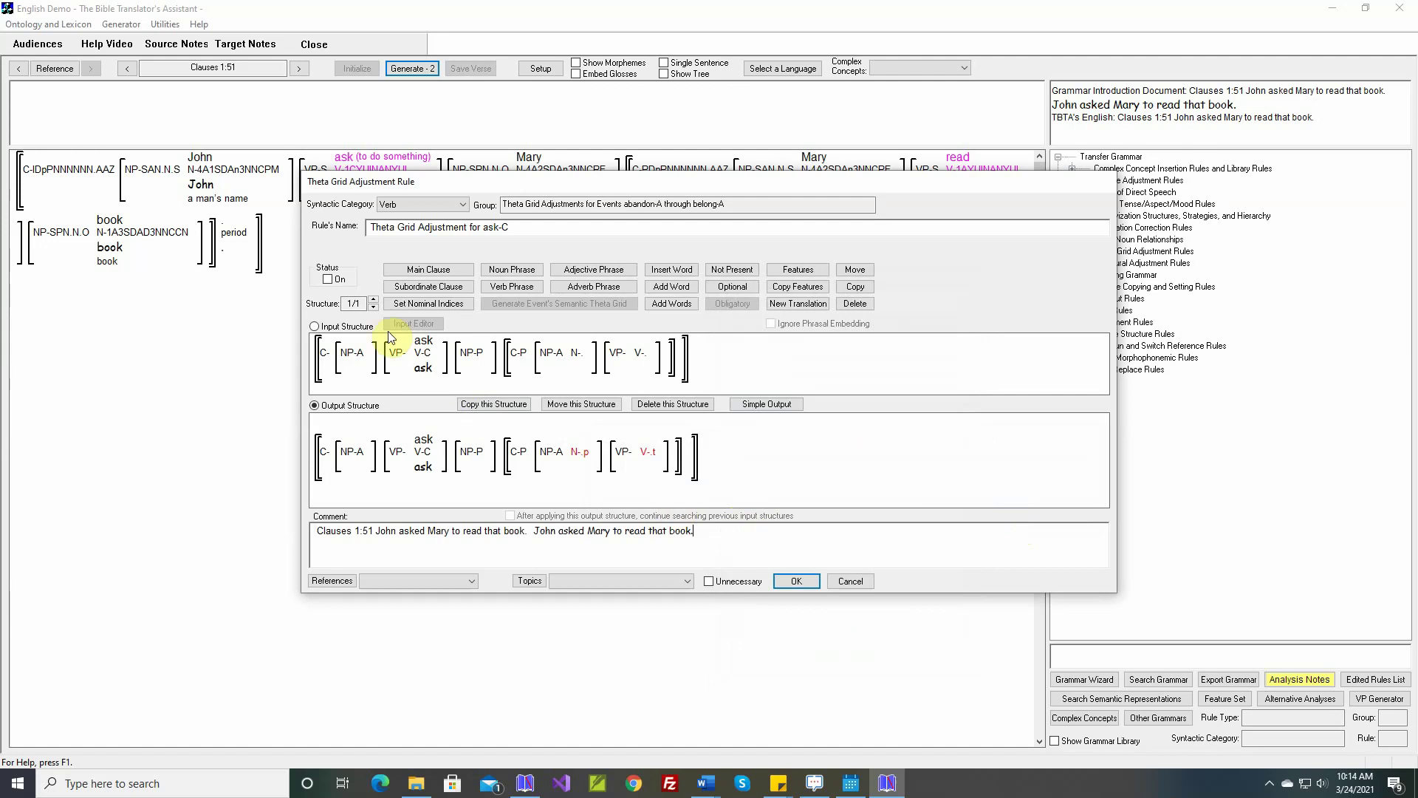
pyautogui.click(329, 280)
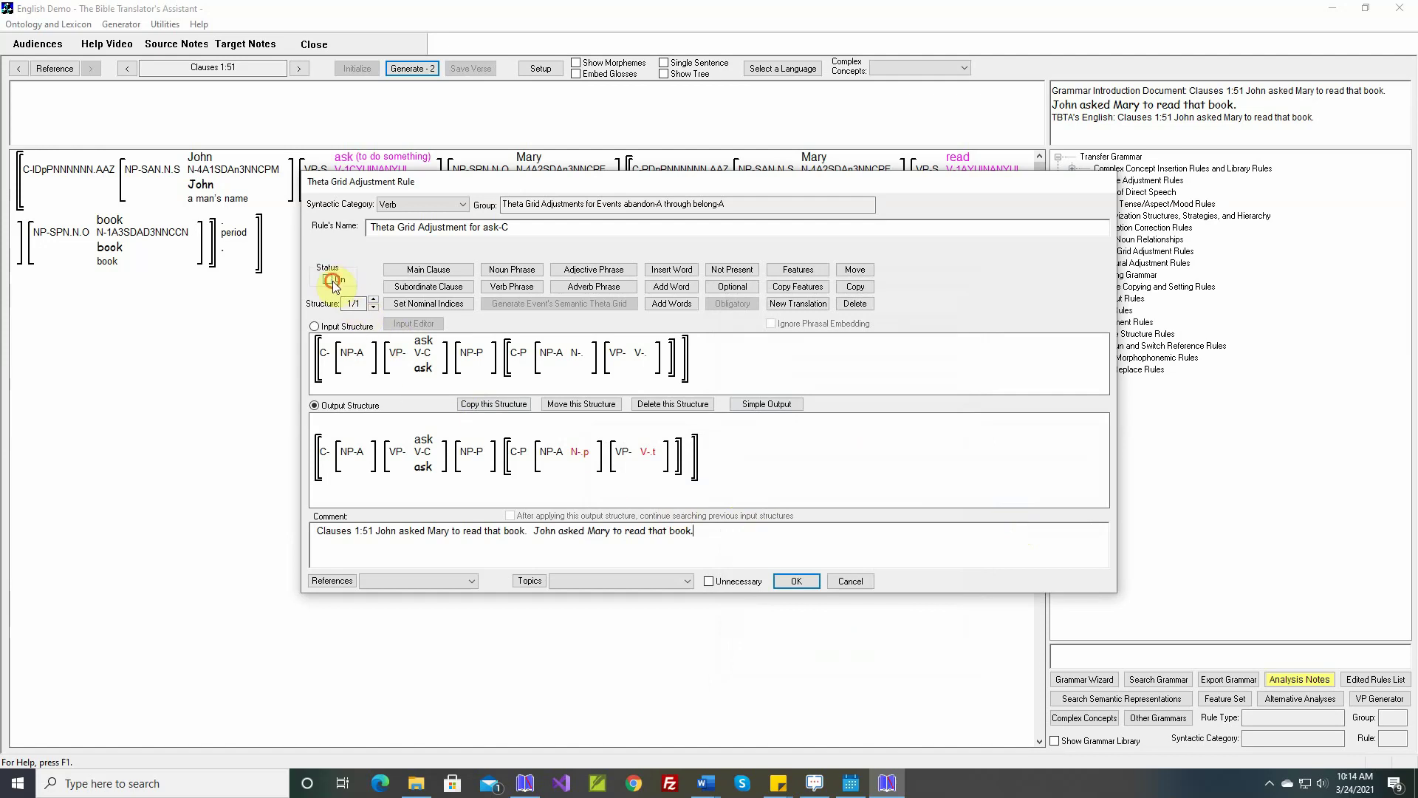
pyautogui.click(783, 580)
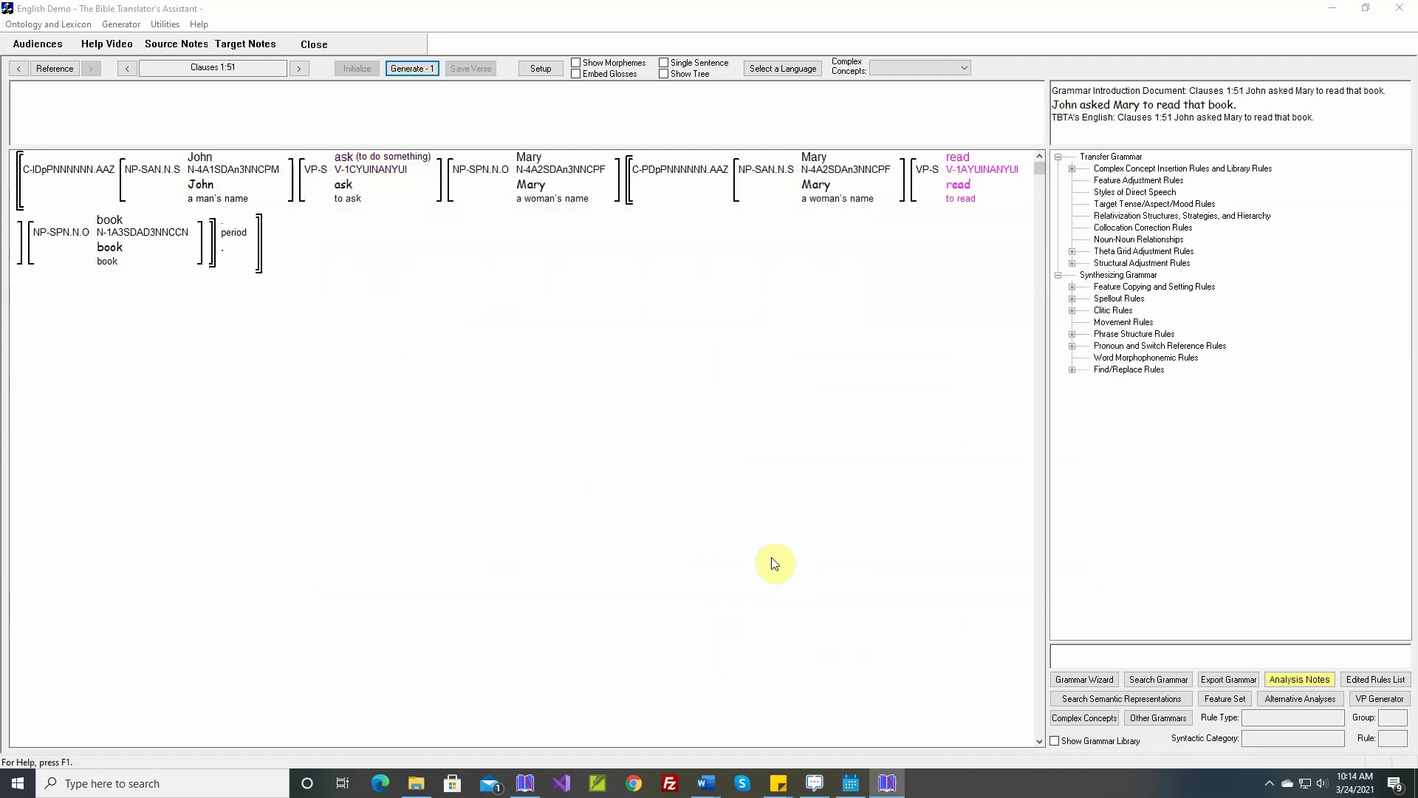
# Generate and save the verse for Clauses 1:51, and advance to Clauses 1:52.
pyautogui.click(418, 68)
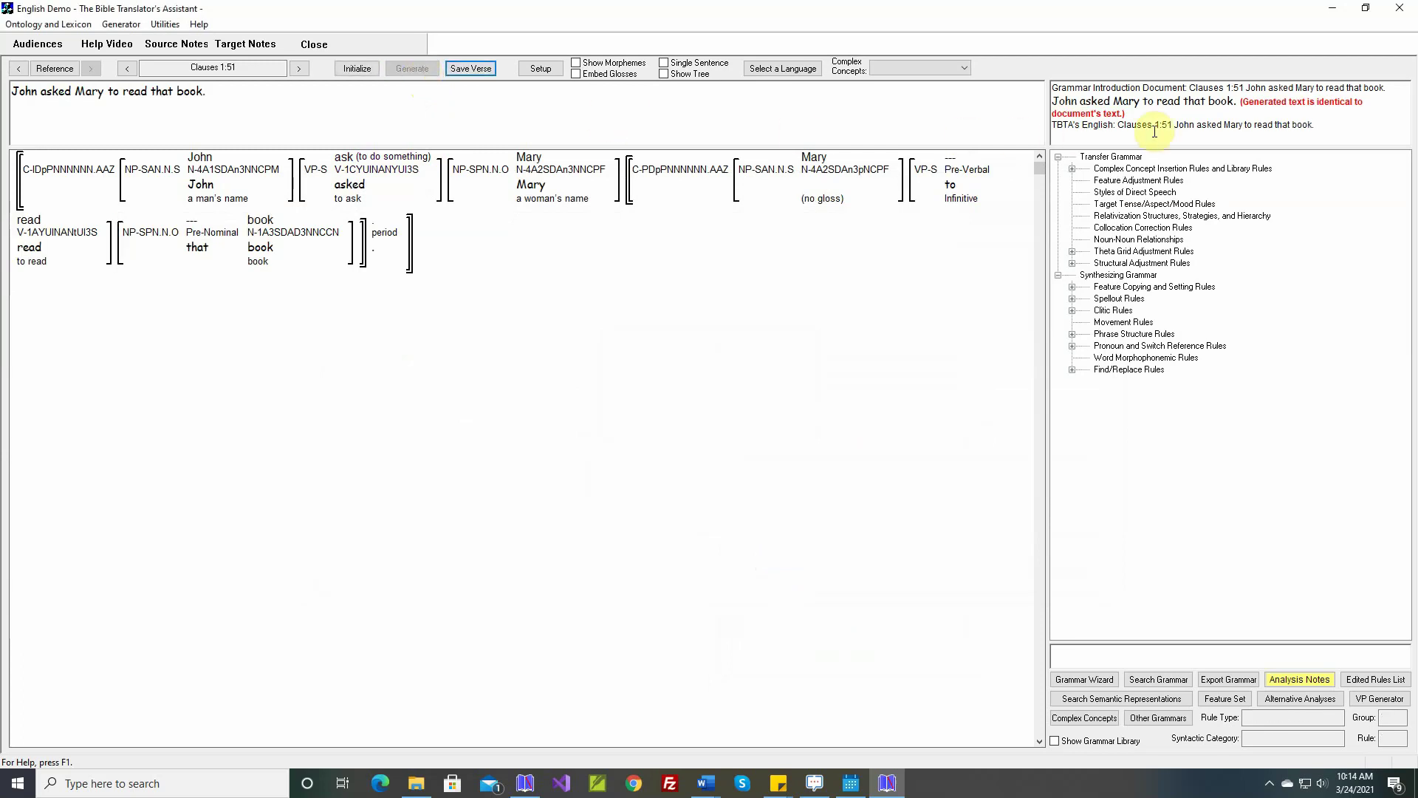
pyautogui.click(472, 68)
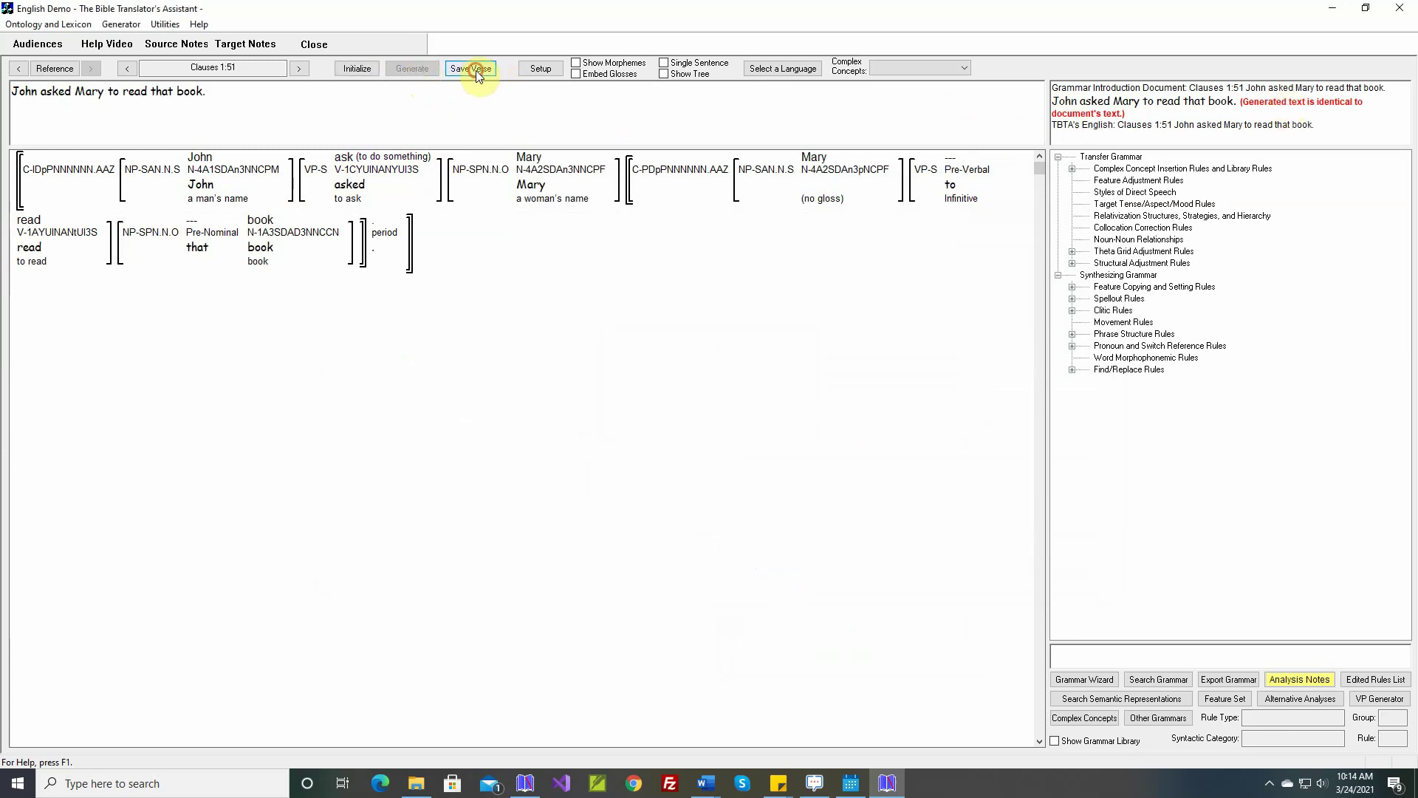
pyautogui.click(300, 69)
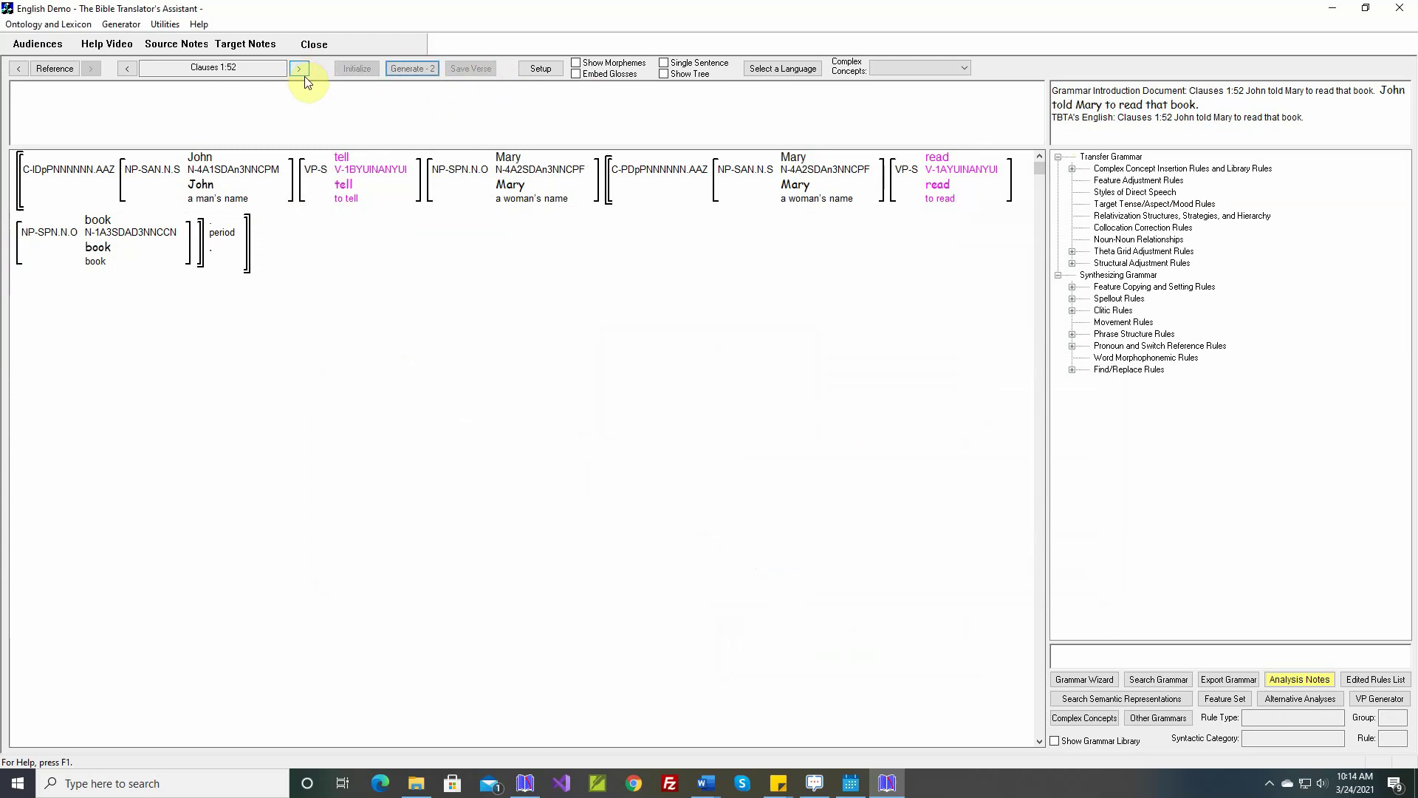
# Open the Theta Grid Adjustment rule for "tell" and set its complement clause subject's surface realization to PRO through the simple output.
pyautogui.moveTo(353, 170)
pyautogui.moveTo(517, 168)
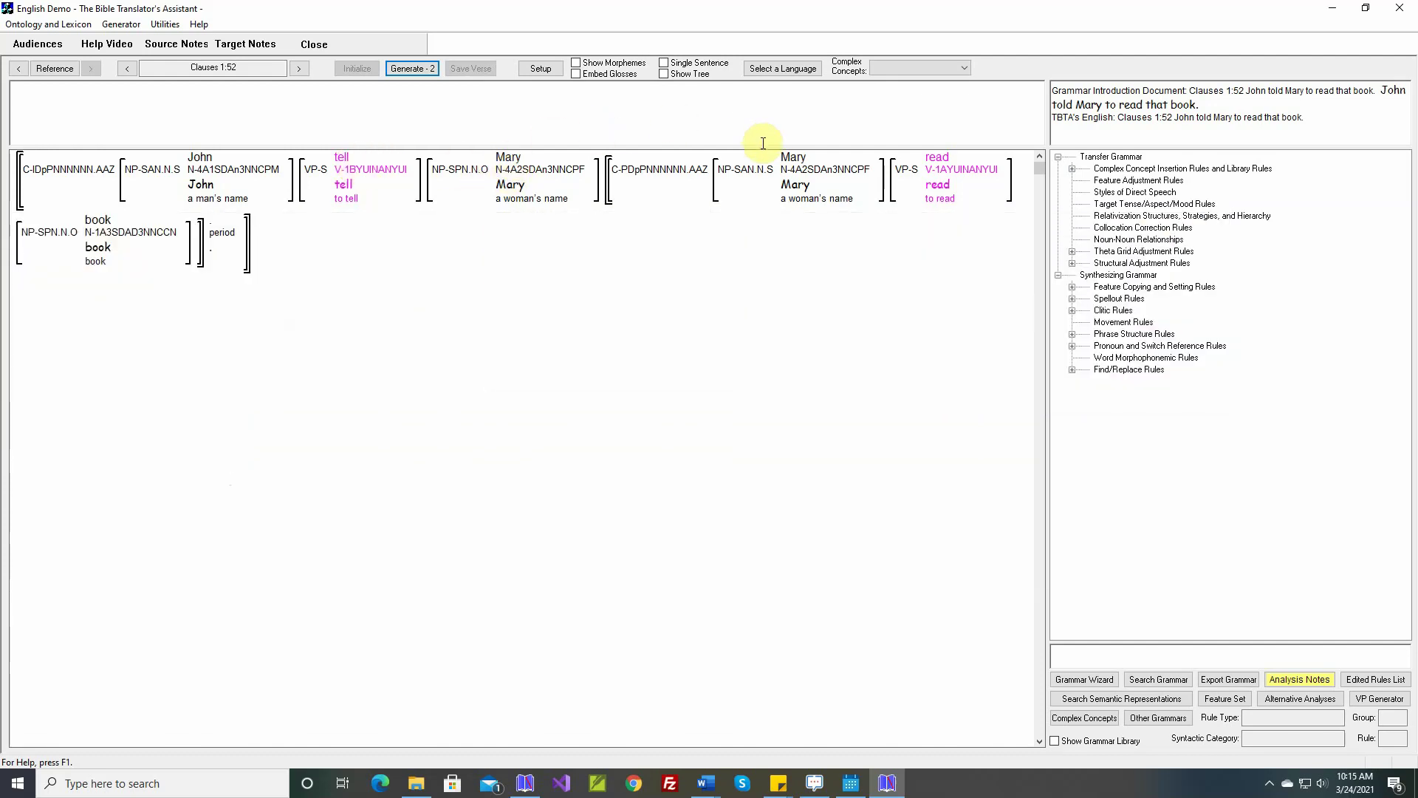
pyautogui.moveTo(788, 174)
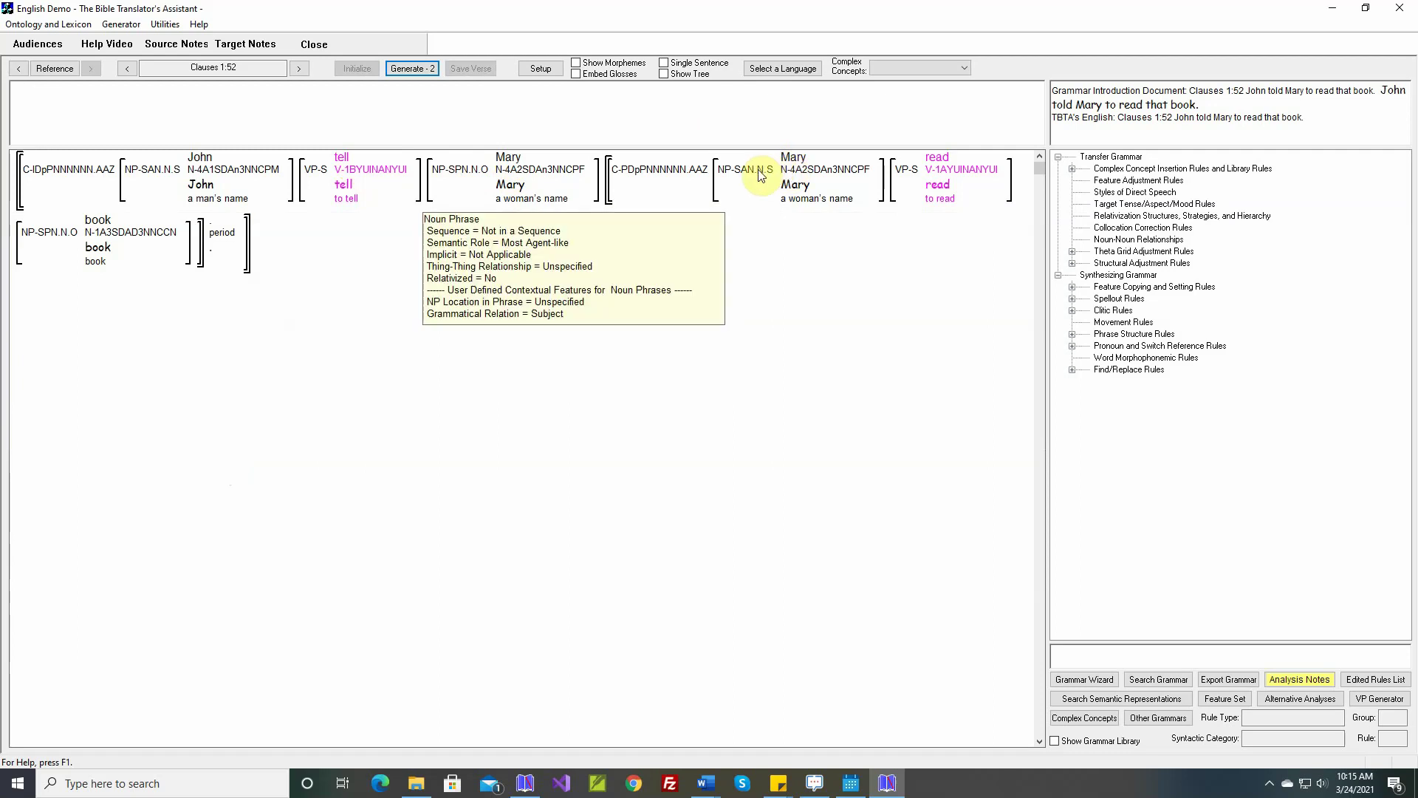
pyautogui.moveTo(695, 185)
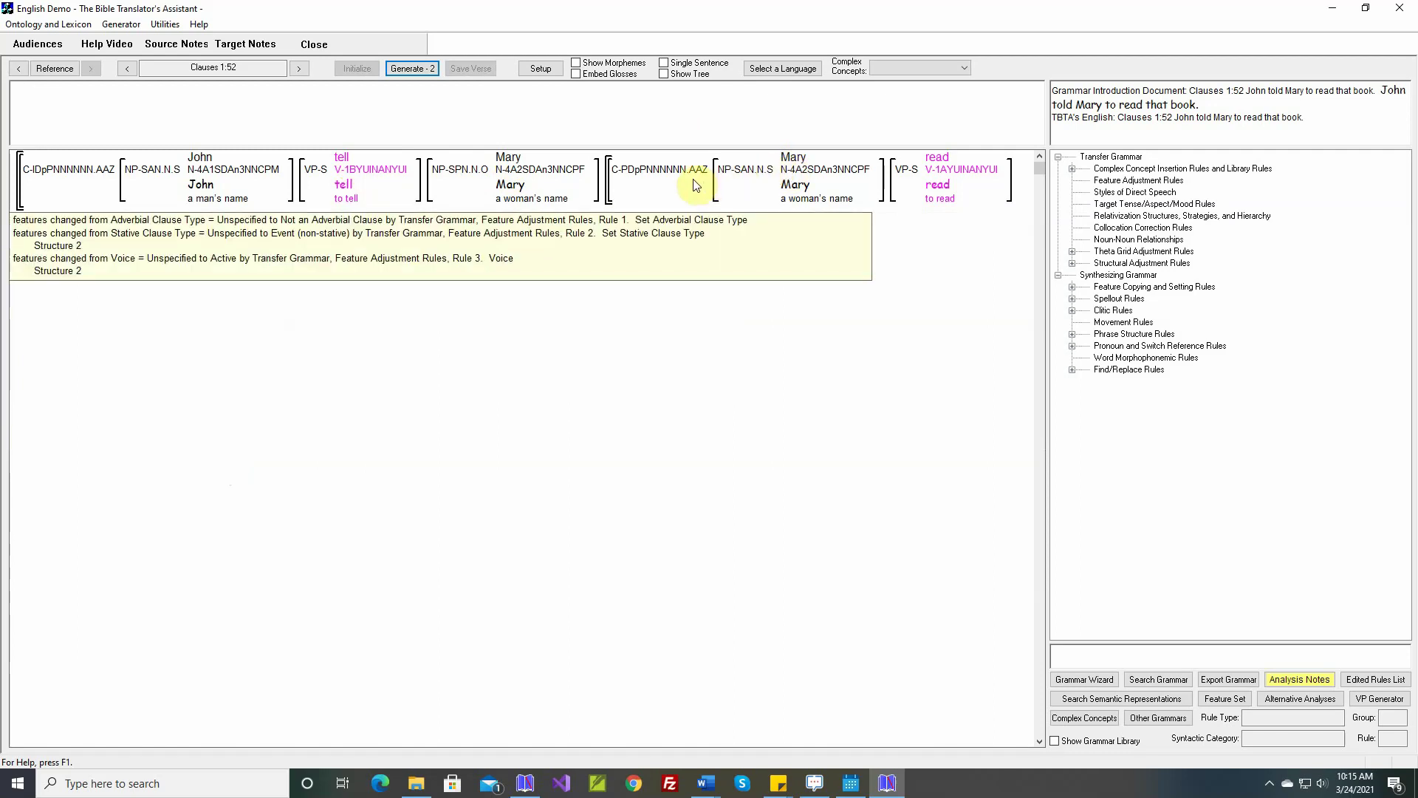
pyautogui.rightClick(352, 171)
pyautogui.click(406, 292)
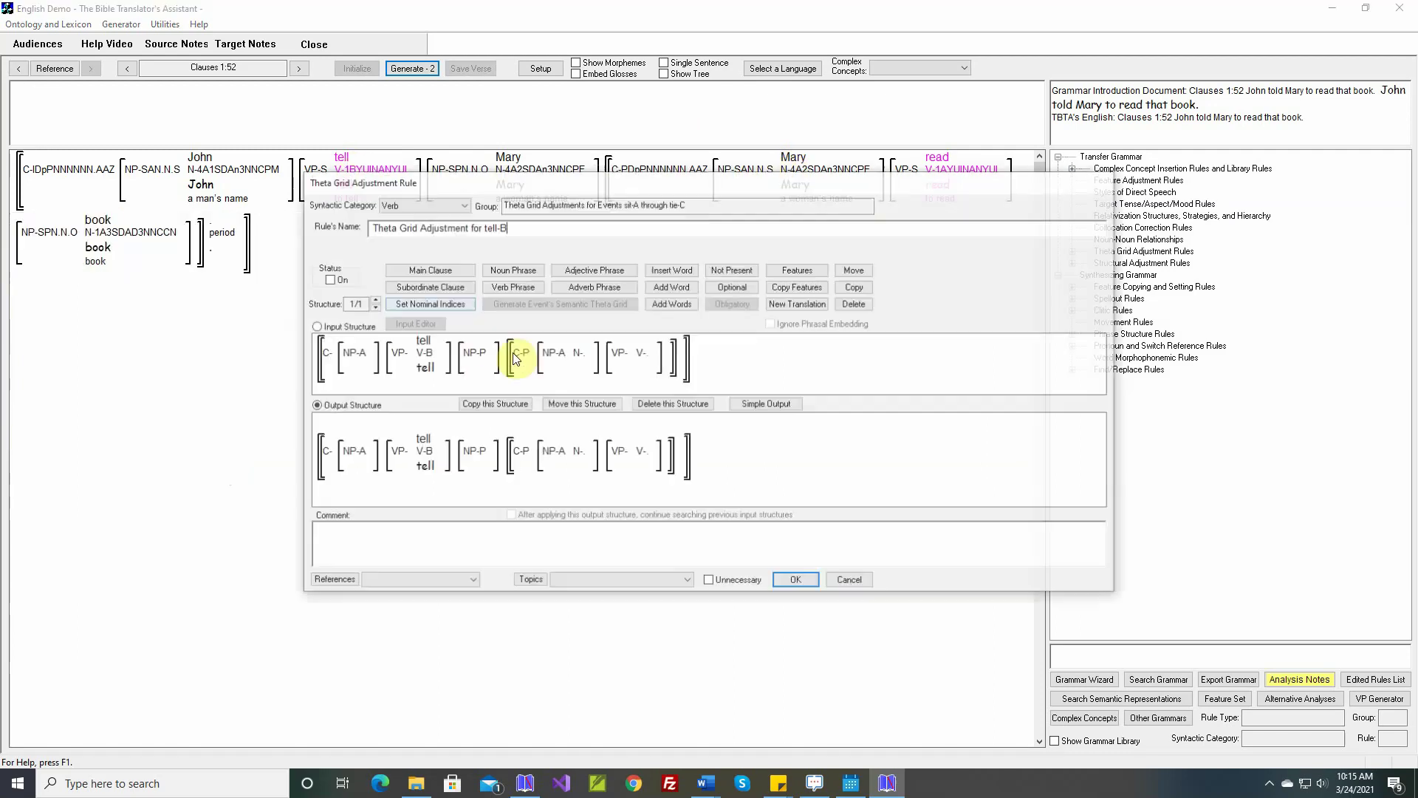
pyautogui.click(771, 406)
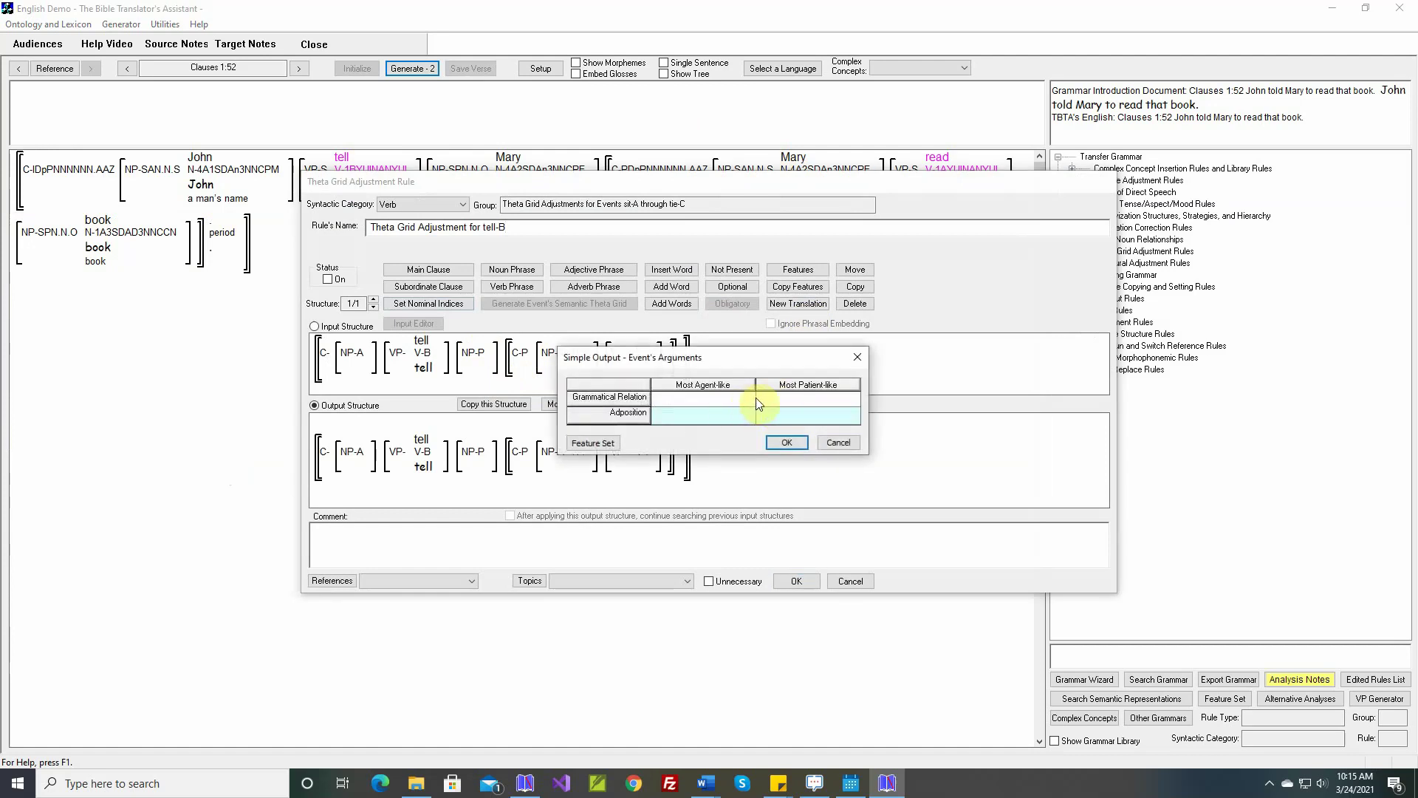
pyautogui.click(787, 441)
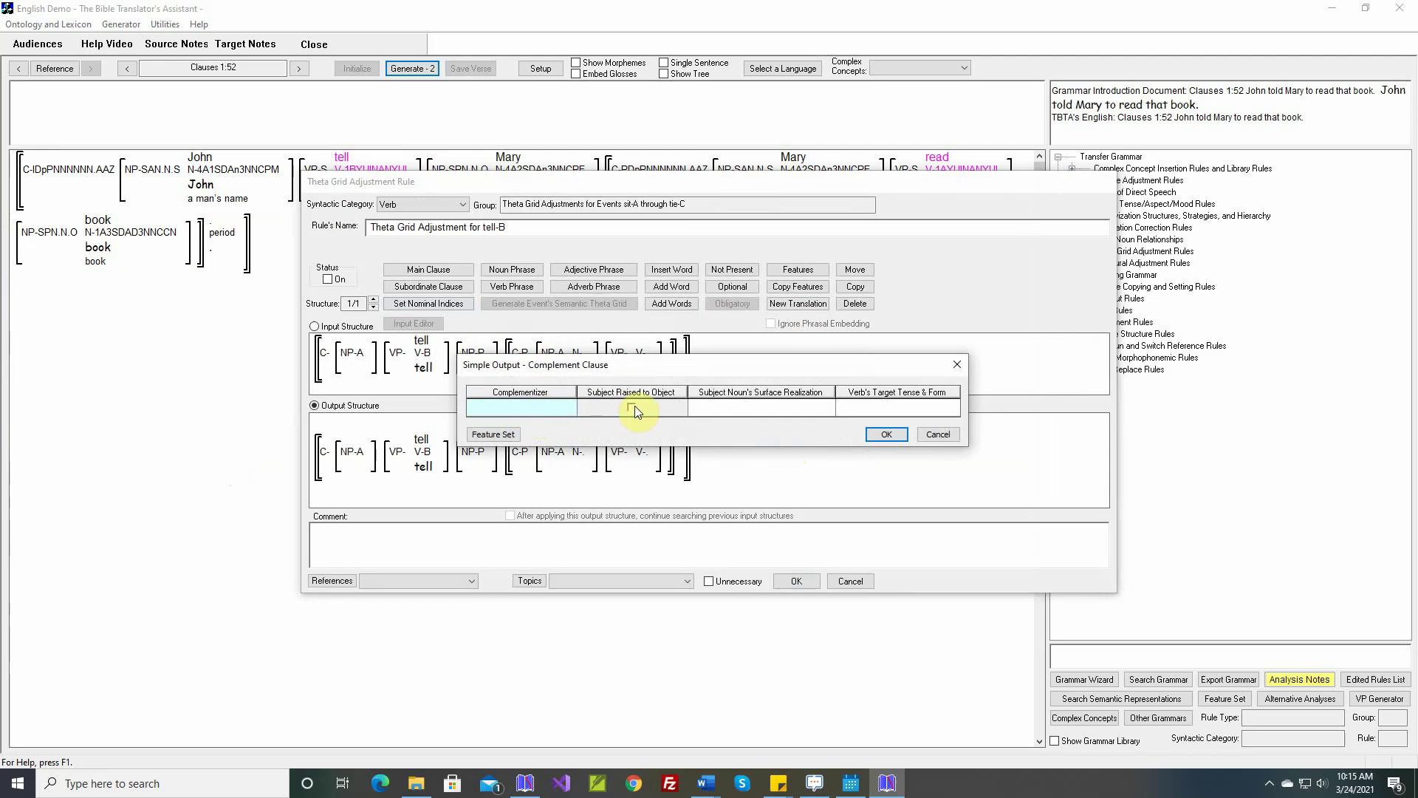
pyautogui.click(768, 409)
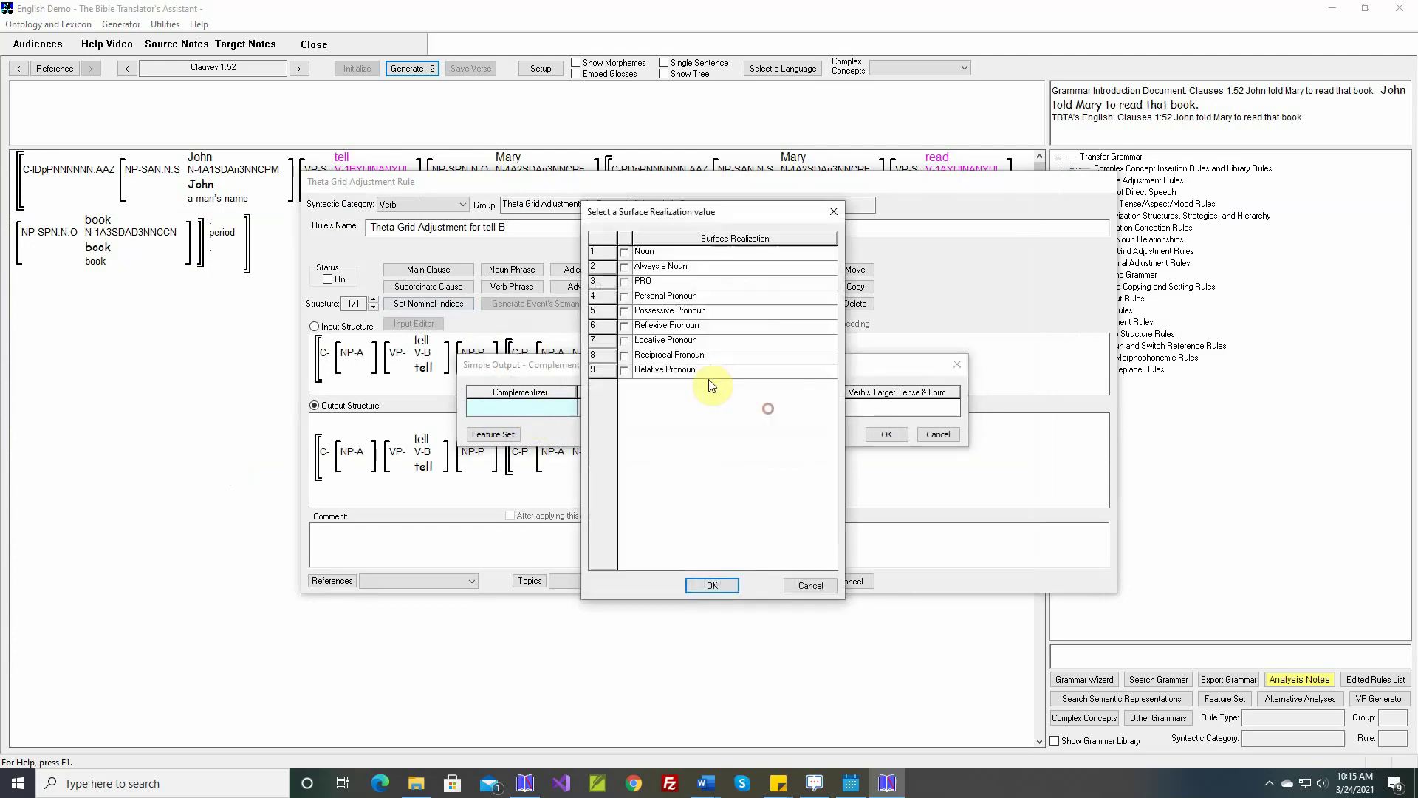
pyautogui.click(624, 282)
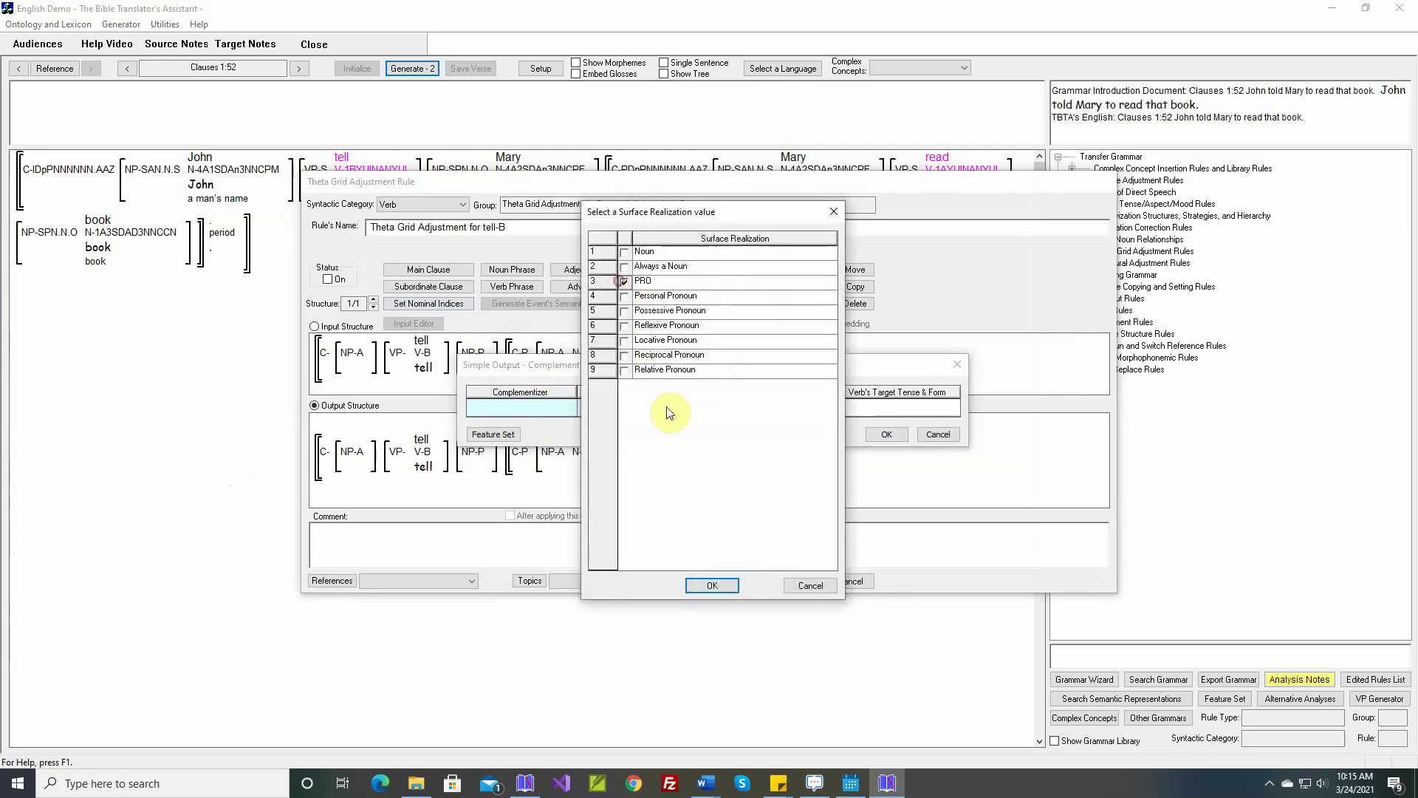
pyautogui.click(712, 585)
# Set the target tense and form of the "tell" rule's complement verb to 'to' Infinitive and apply the simple output.
pyautogui.click(870, 409)
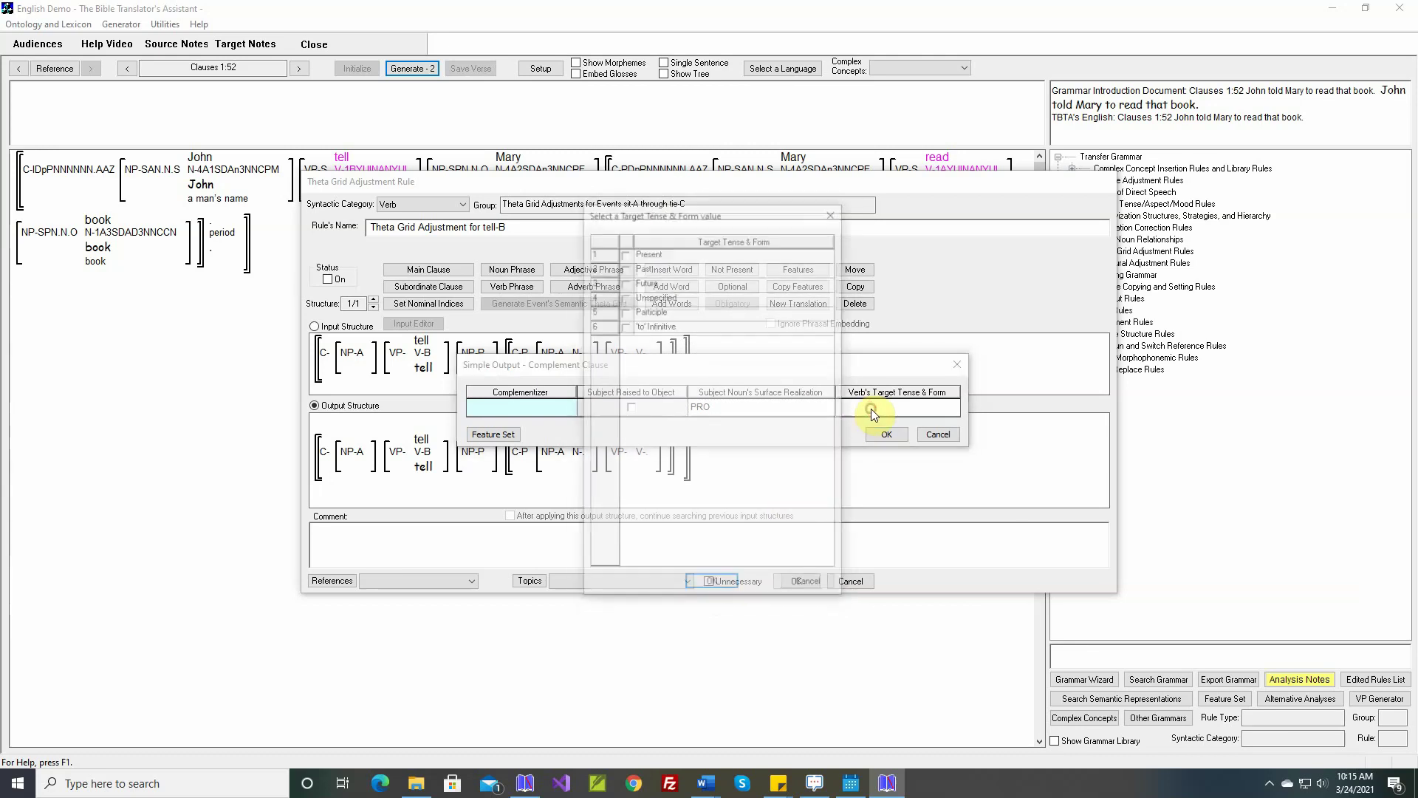
pyautogui.click(625, 327)
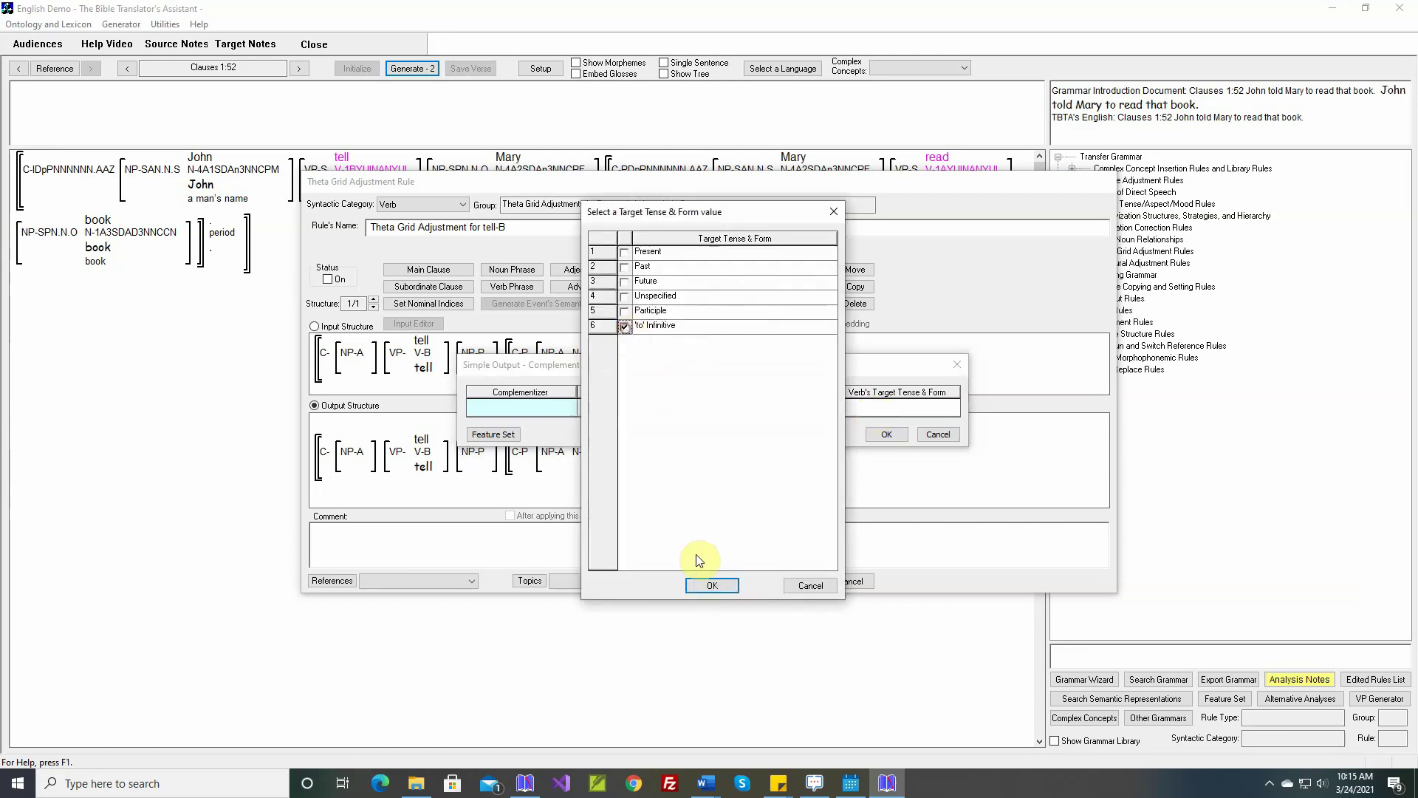
pyautogui.click(712, 584)
pyautogui.click(886, 434)
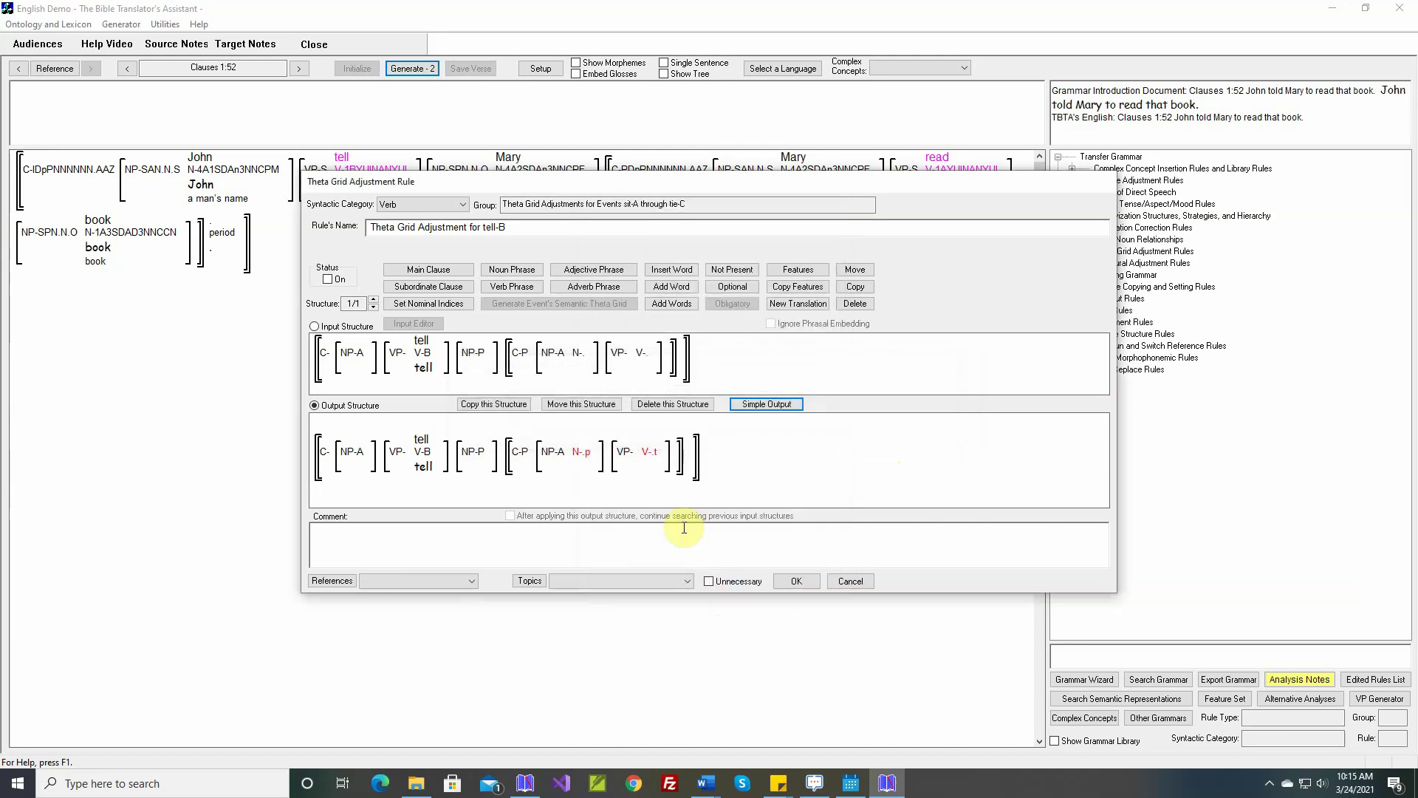
# Insert the Clauses 1:52 example sentence as the "tell" rule's comment, turn the rule's status on, and save it.
pyautogui.rightClick(691, 527)
pyautogui.click(698, 535)
pyautogui.click(329, 280)
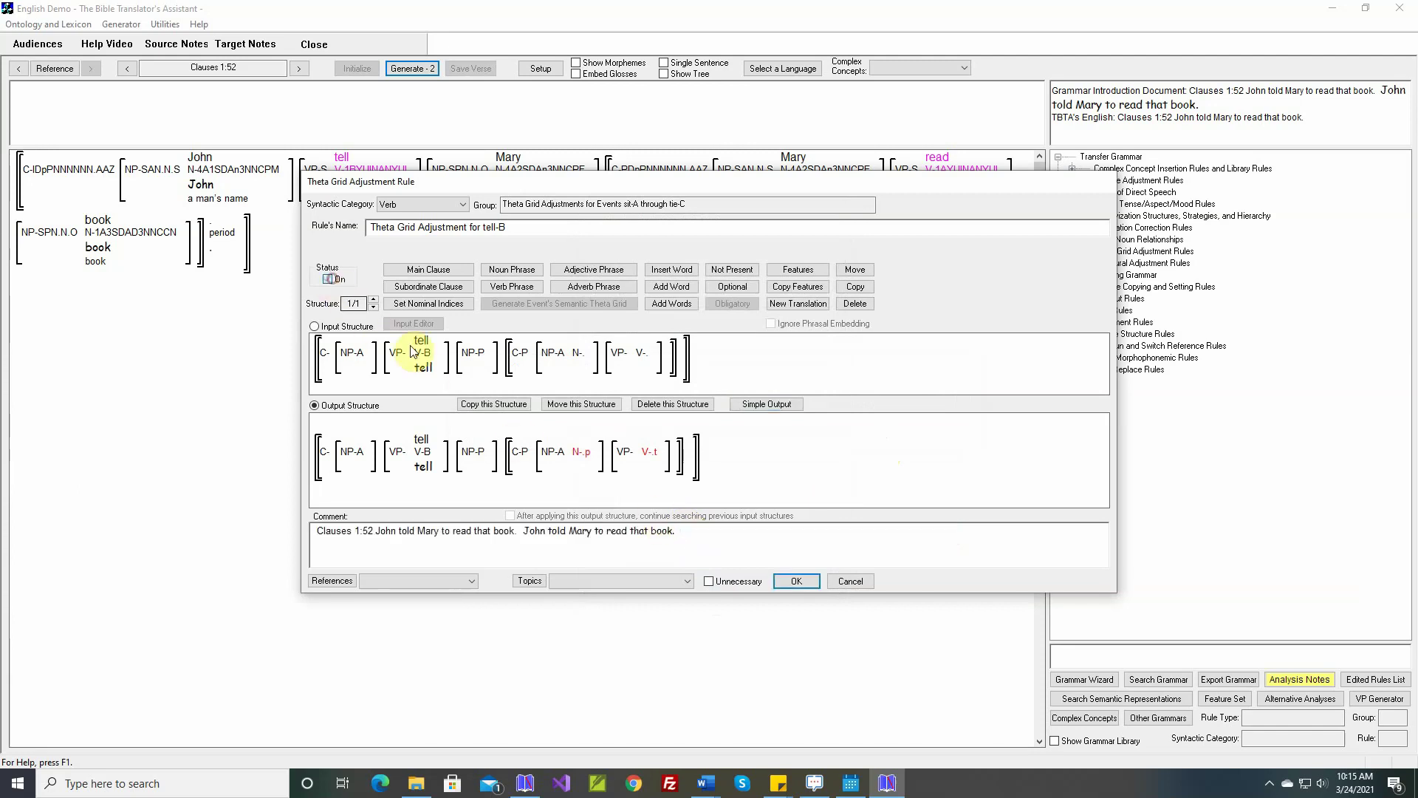
pyautogui.click(795, 580)
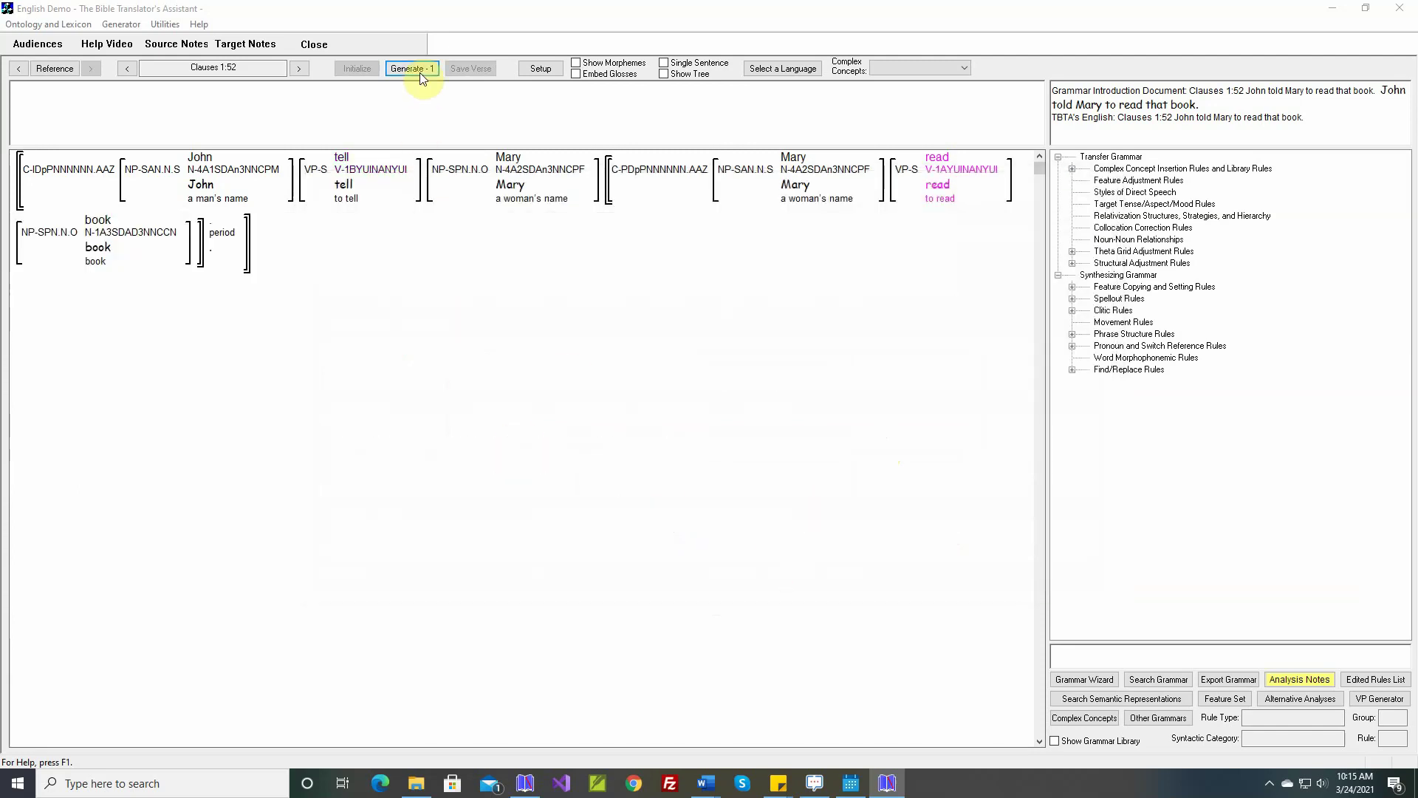
# Generate and save the verse for Clauses 1:52, and advance to Clauses 1:53.
pyautogui.click(418, 70)
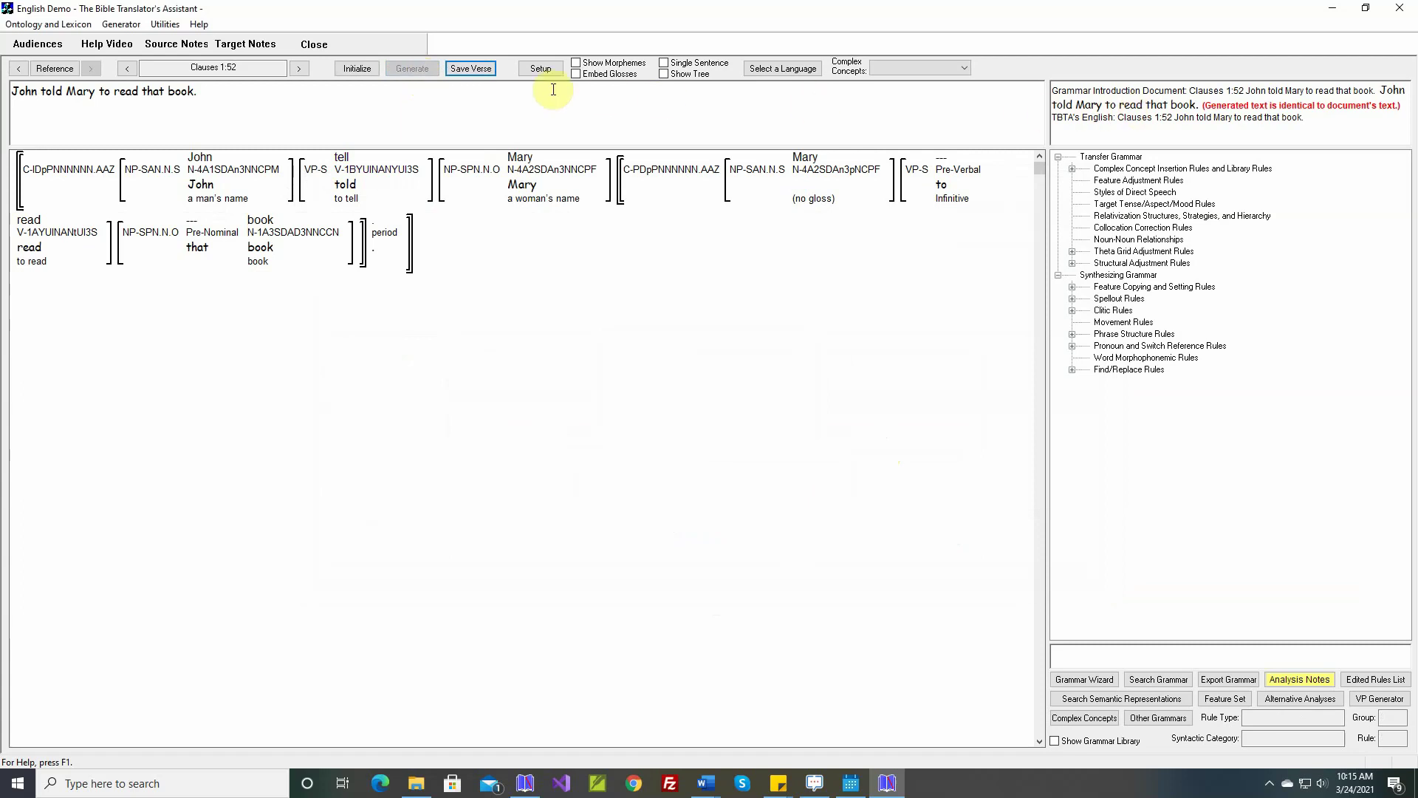
pyautogui.click(471, 68)
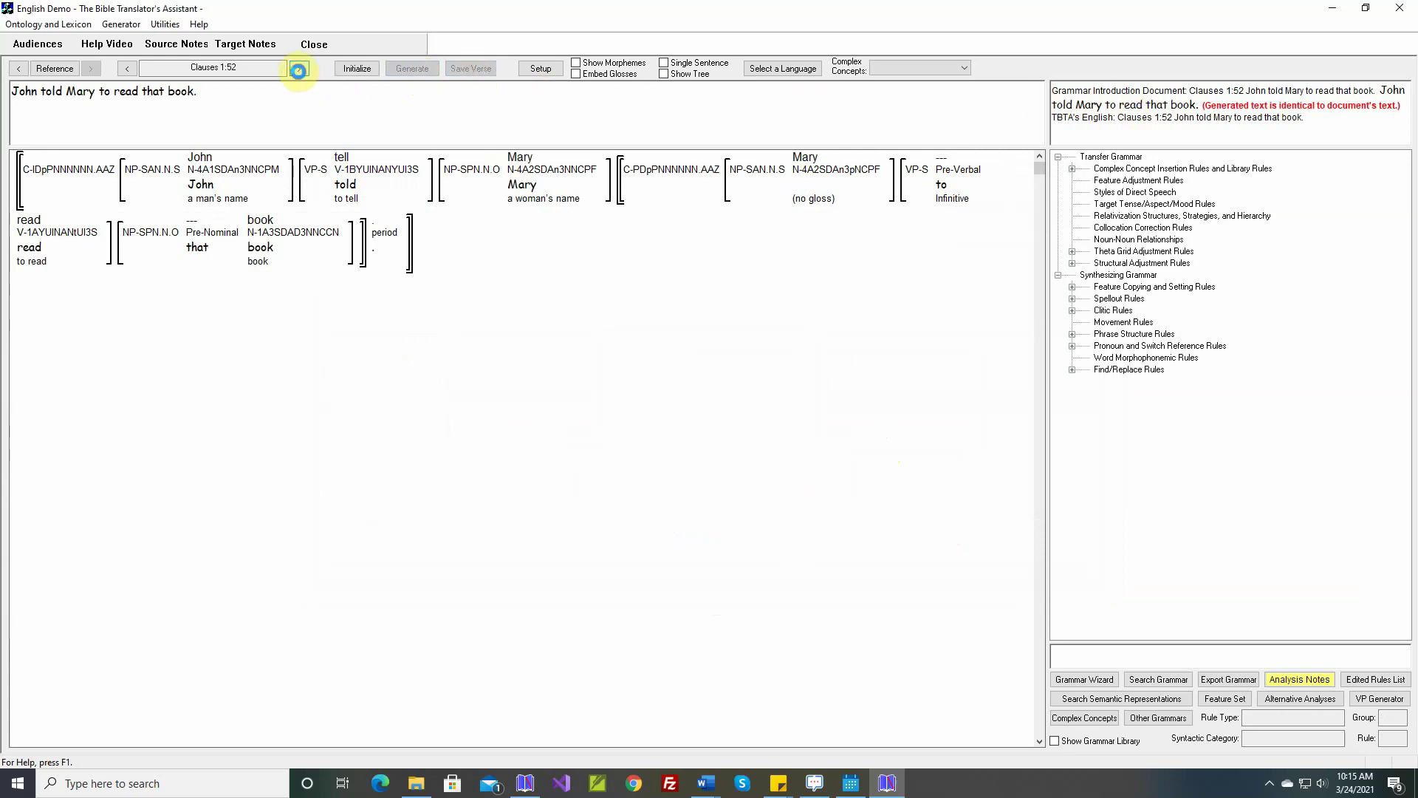
pyautogui.click(298, 68)
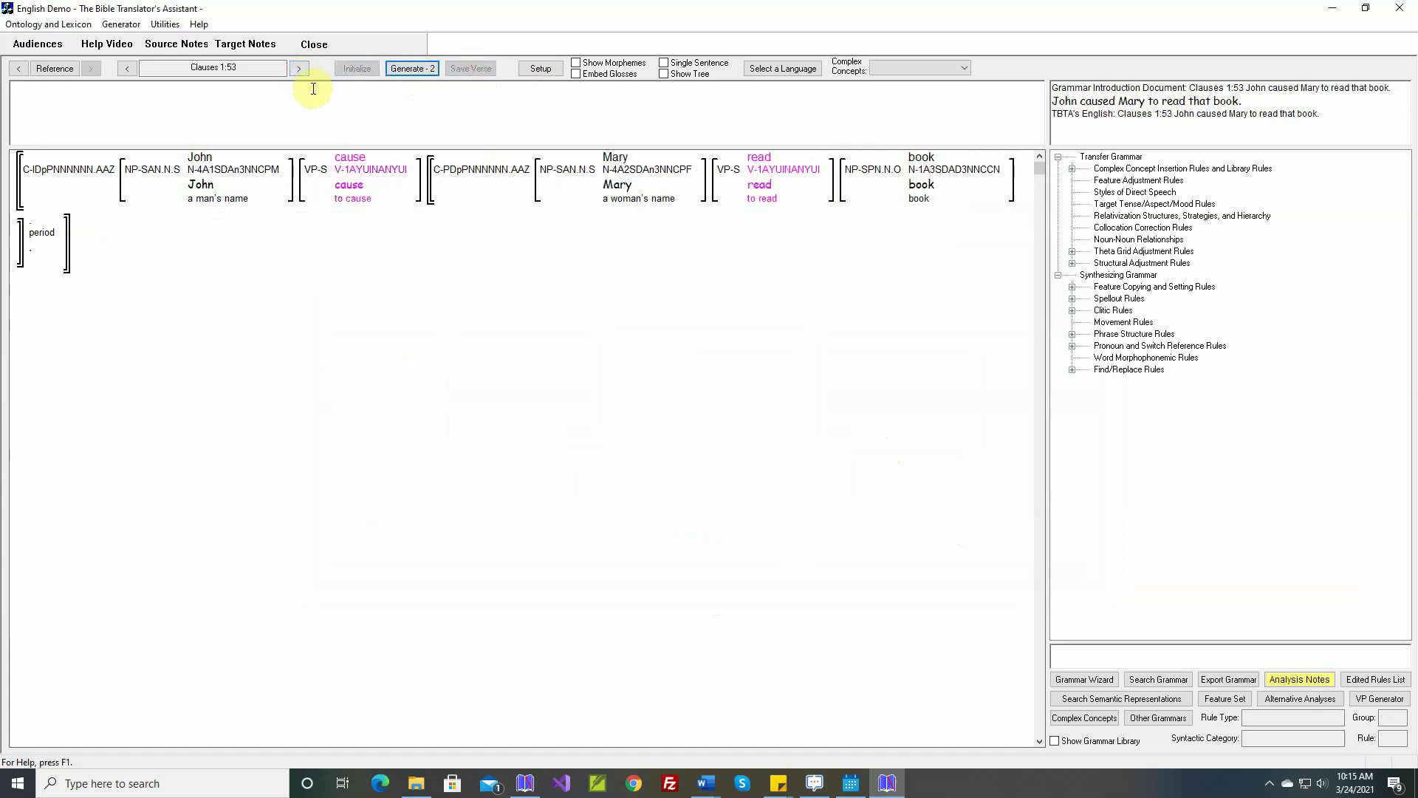
# Open the Theta Grid Adjustment rule for "cause" and set its Instrument argument to Oblique1 with the adposition "with" through the simple output.
pyautogui.rightClick(342, 153)
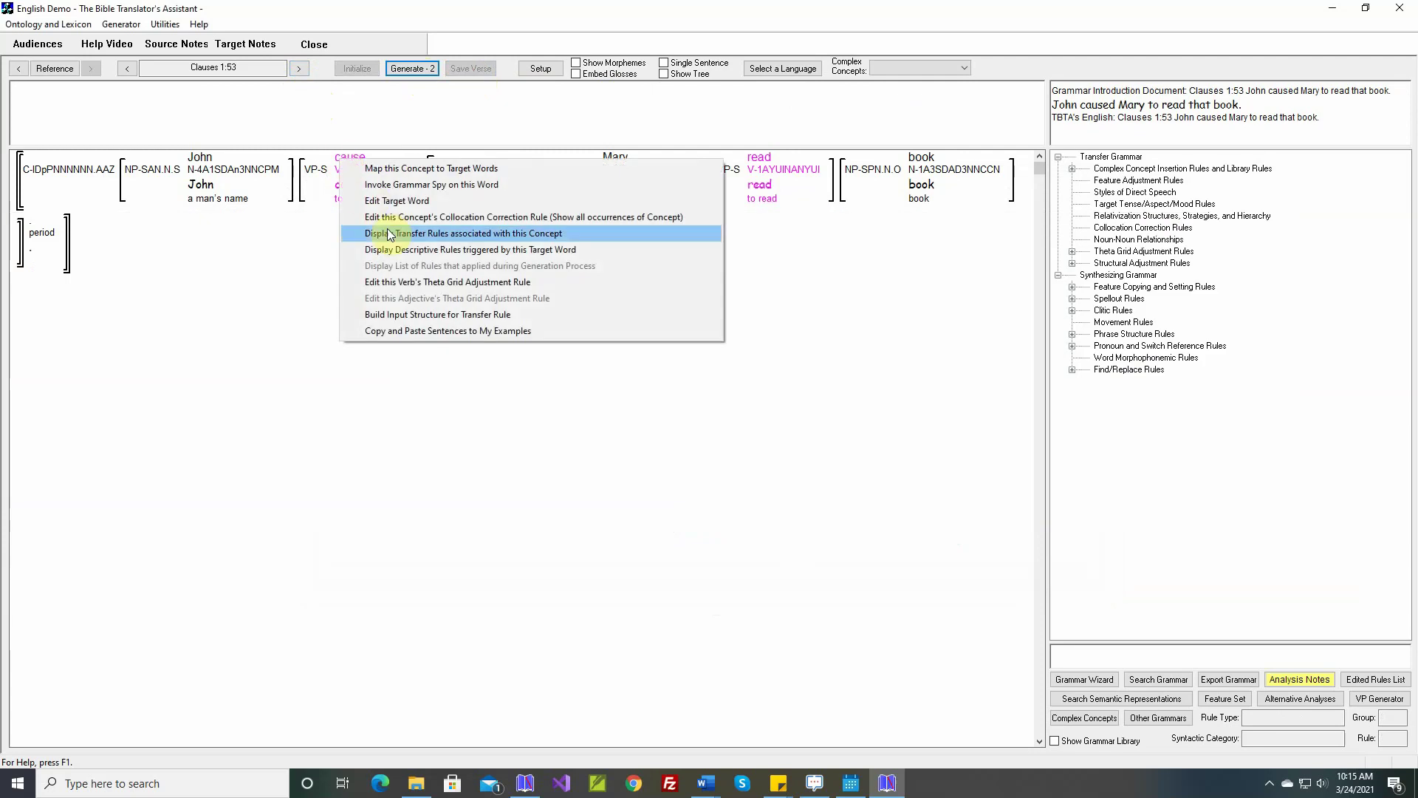
pyautogui.click(404, 282)
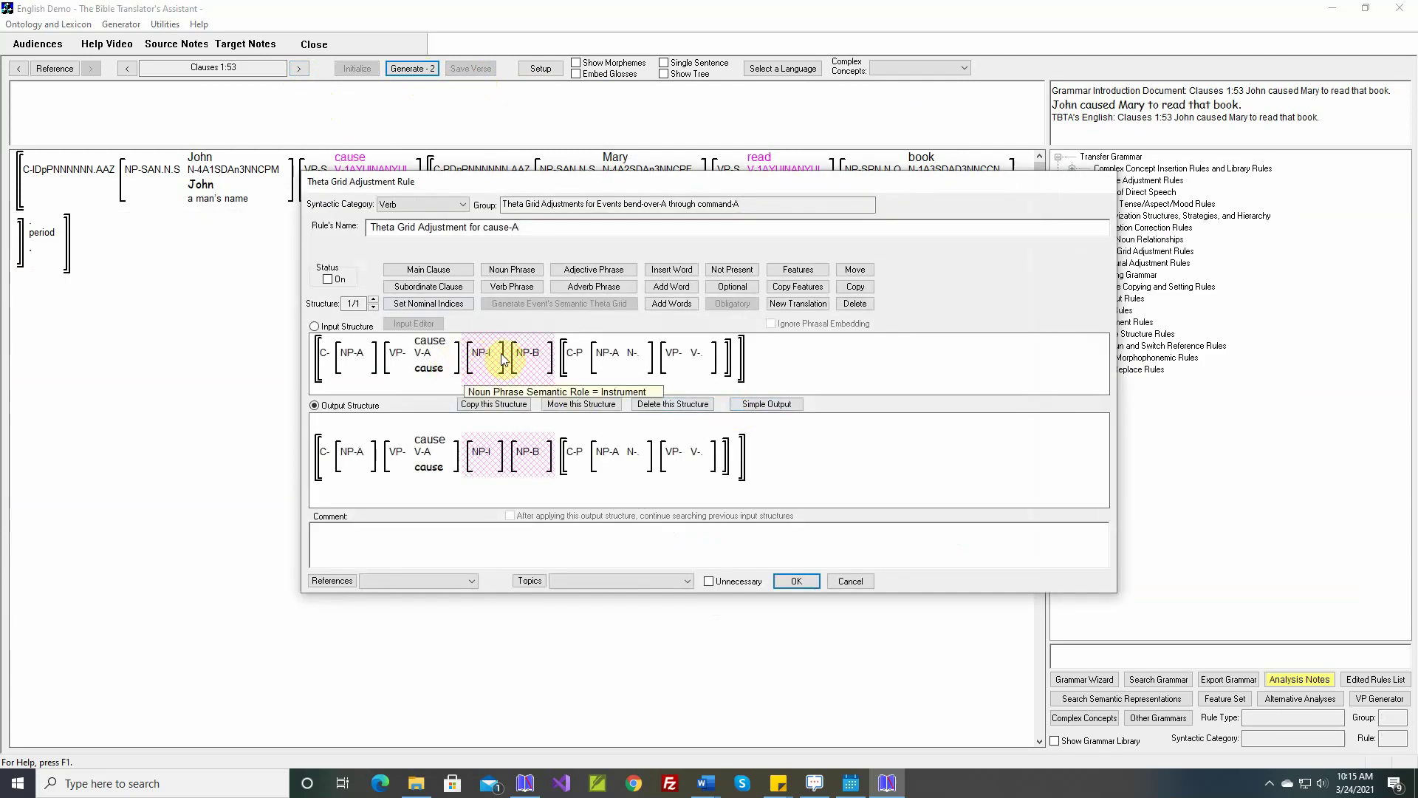
pyautogui.moveTo(436, 348)
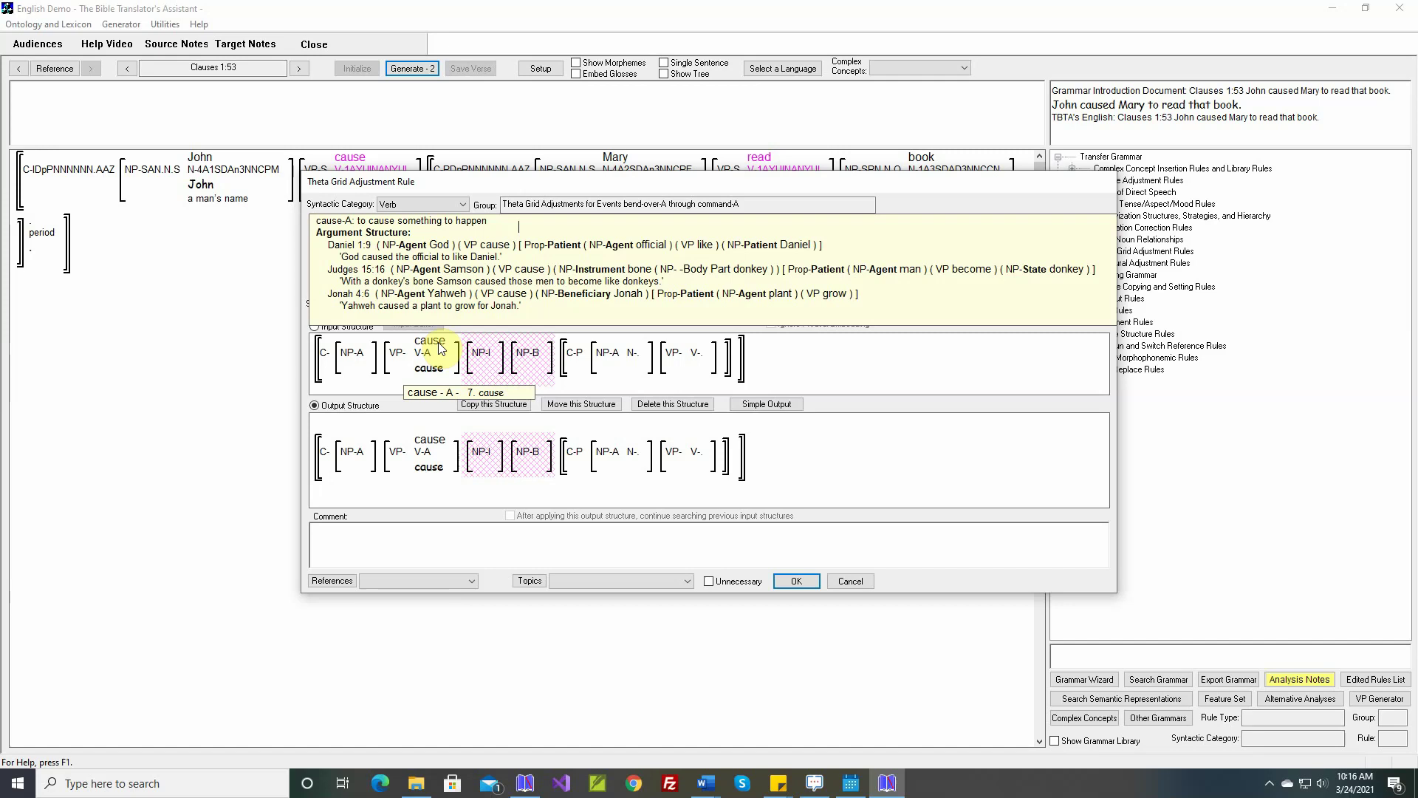
pyautogui.click(765, 404)
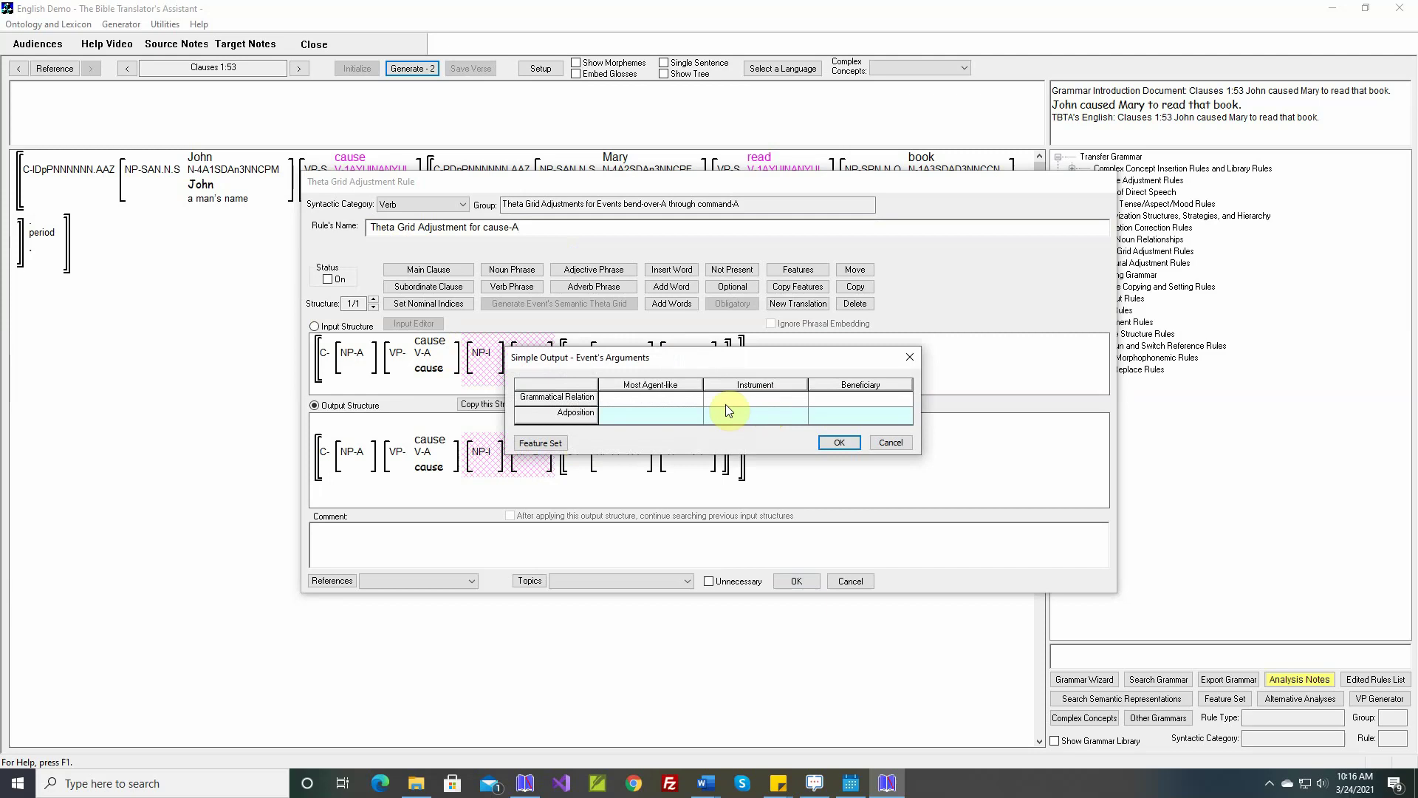
pyautogui.moveTo(742, 349); pyautogui.dragTo(818, 383)
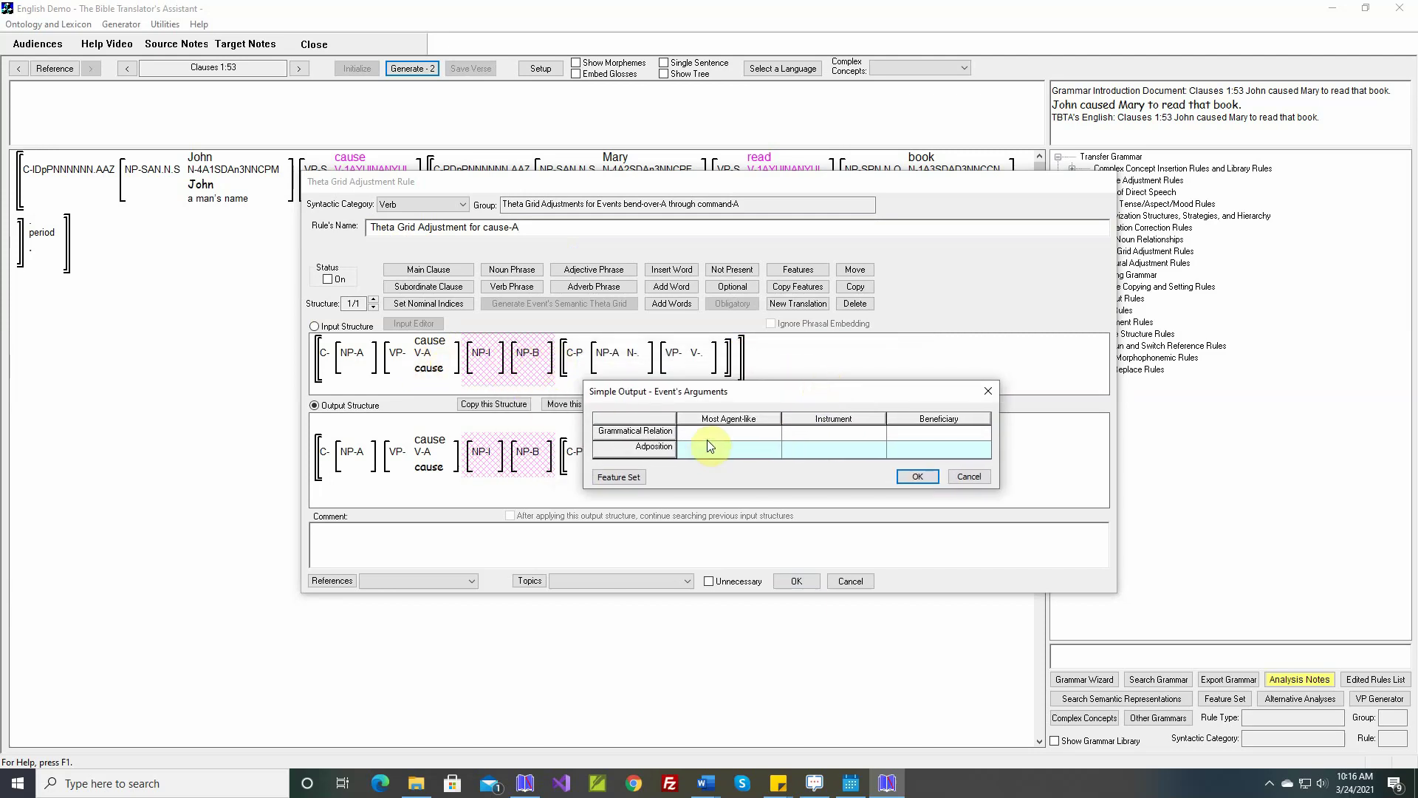
pyautogui.click(815, 430)
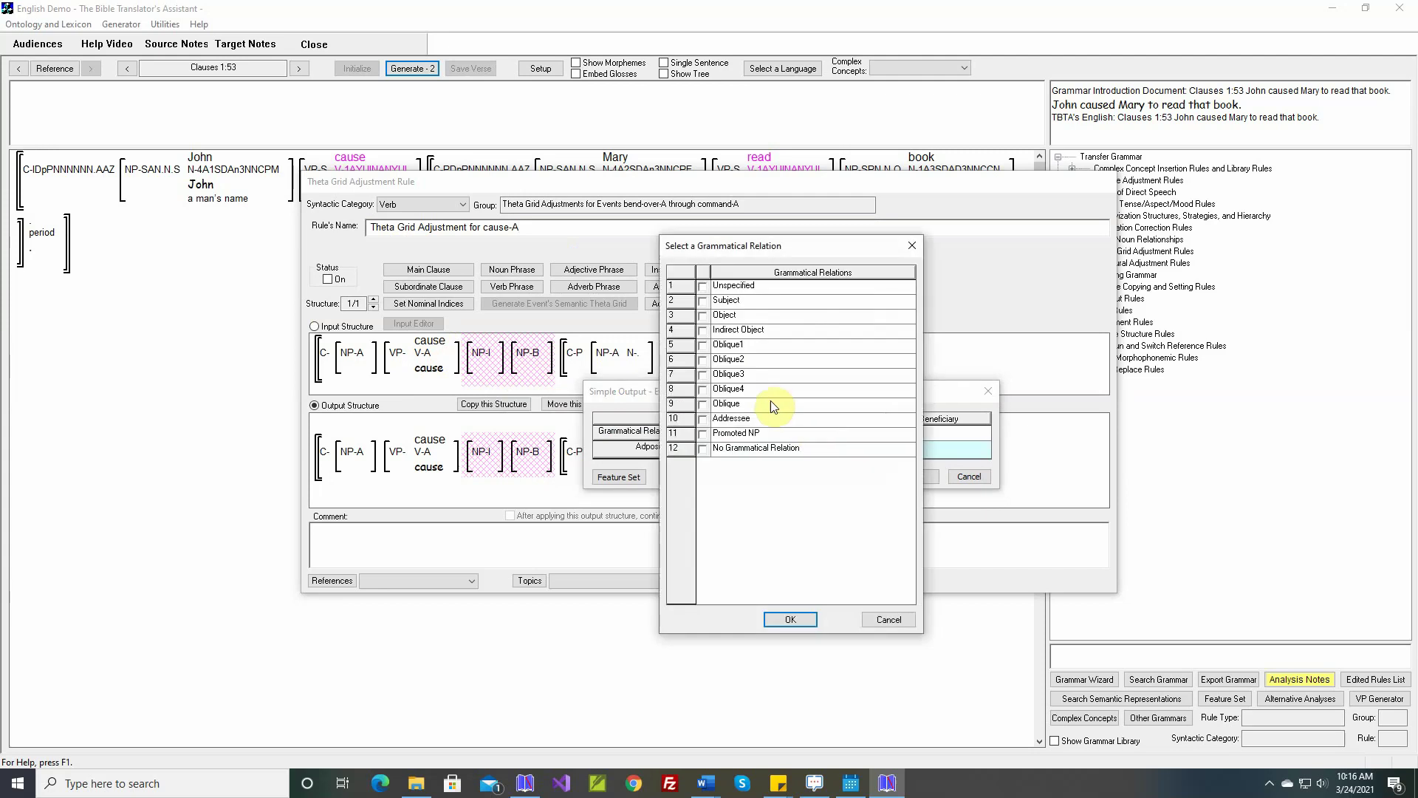
pyautogui.click(706, 348)
pyautogui.click(786, 617)
pyautogui.click(839, 449)
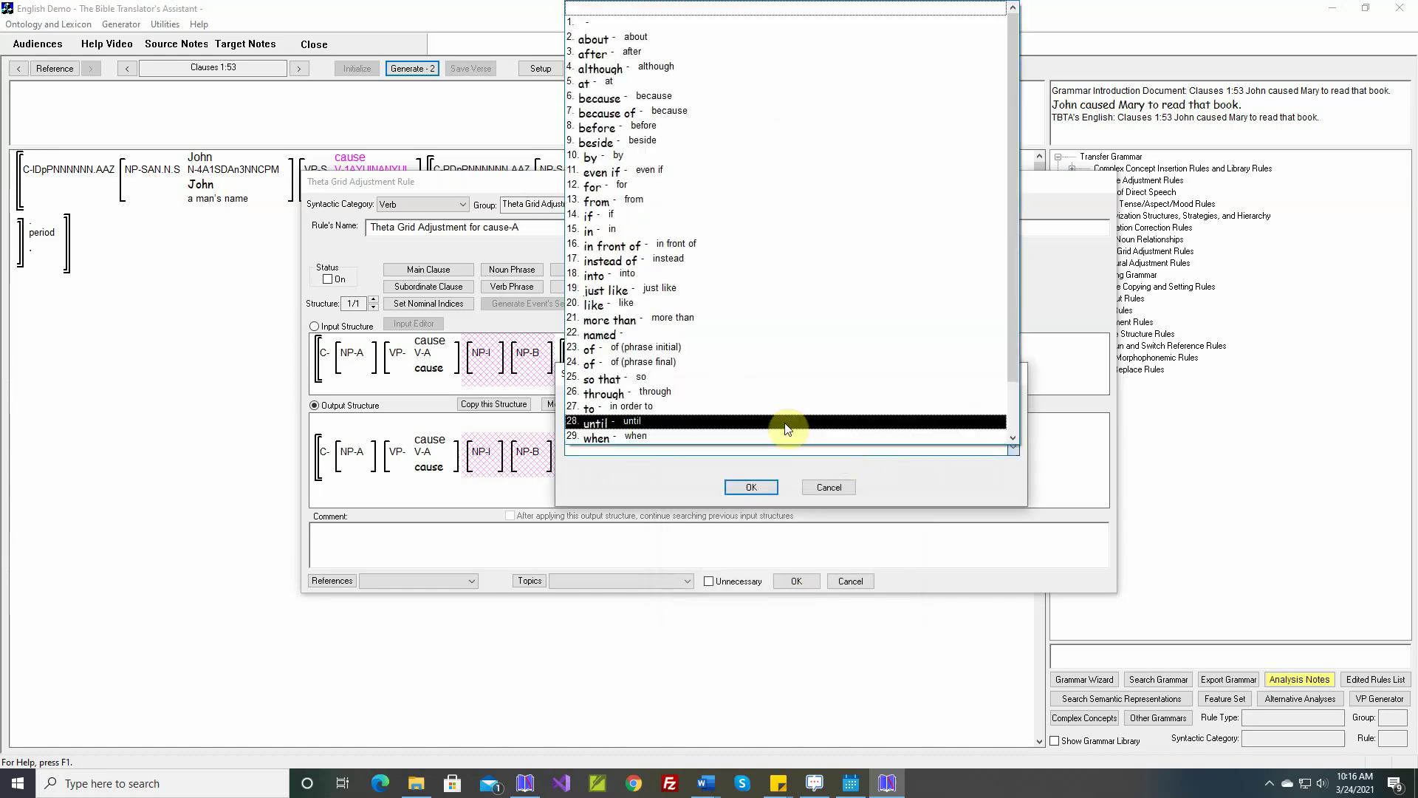
pyautogui.click(739, 423)
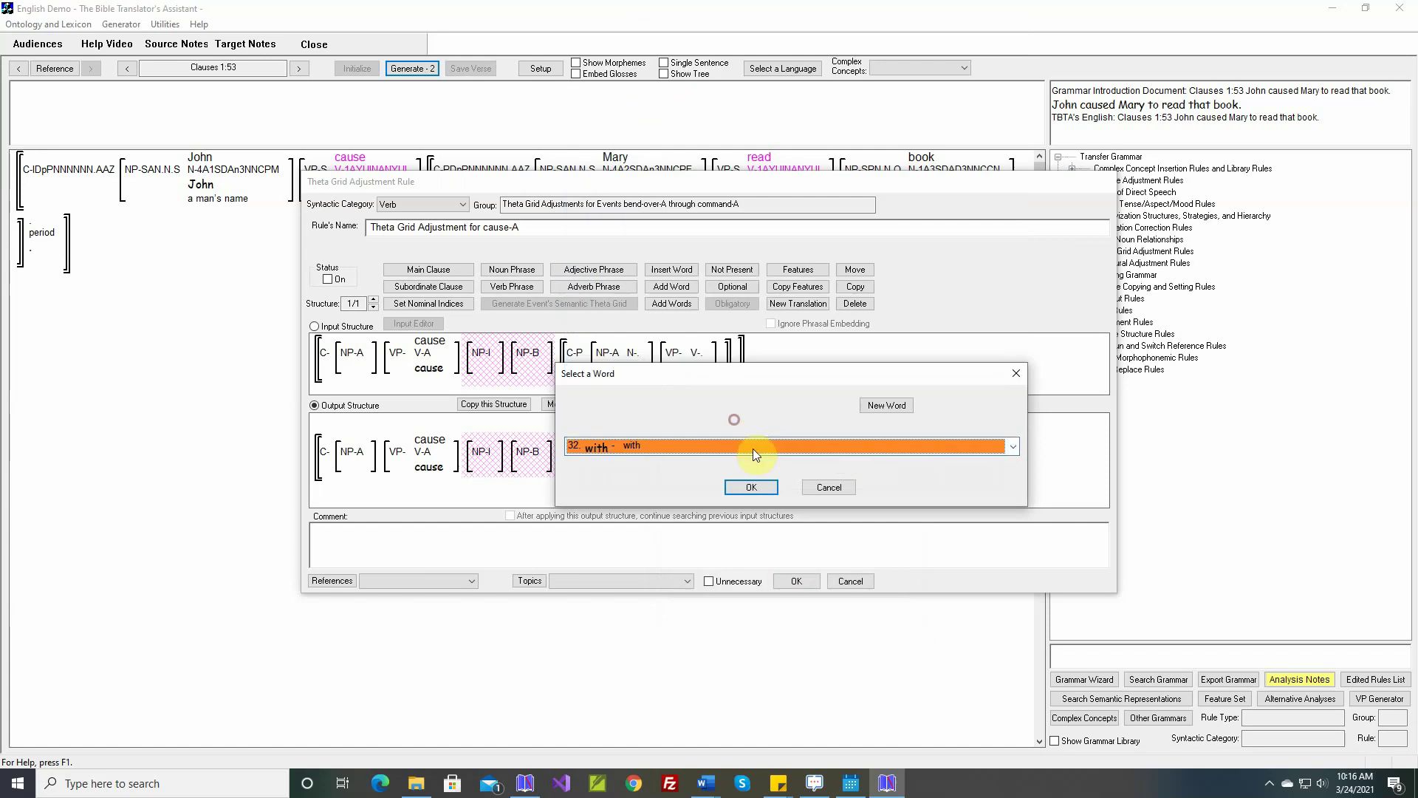
pyautogui.click(751, 487)
# Set the "cause" rule's Beneficiary argument to Oblique2 with the adposition "for" and confirm the event's arguments.
pyautogui.click(916, 432)
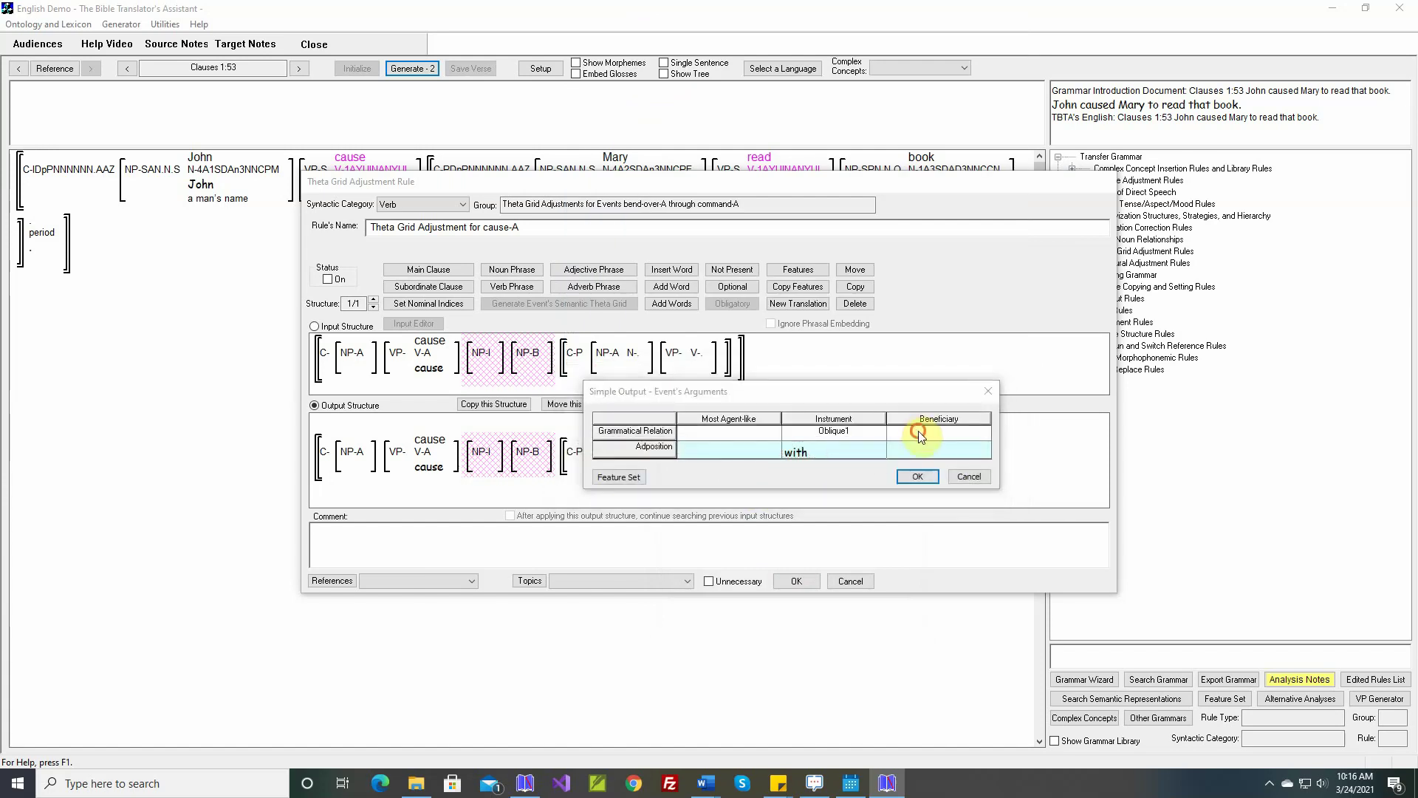
pyautogui.click(703, 362)
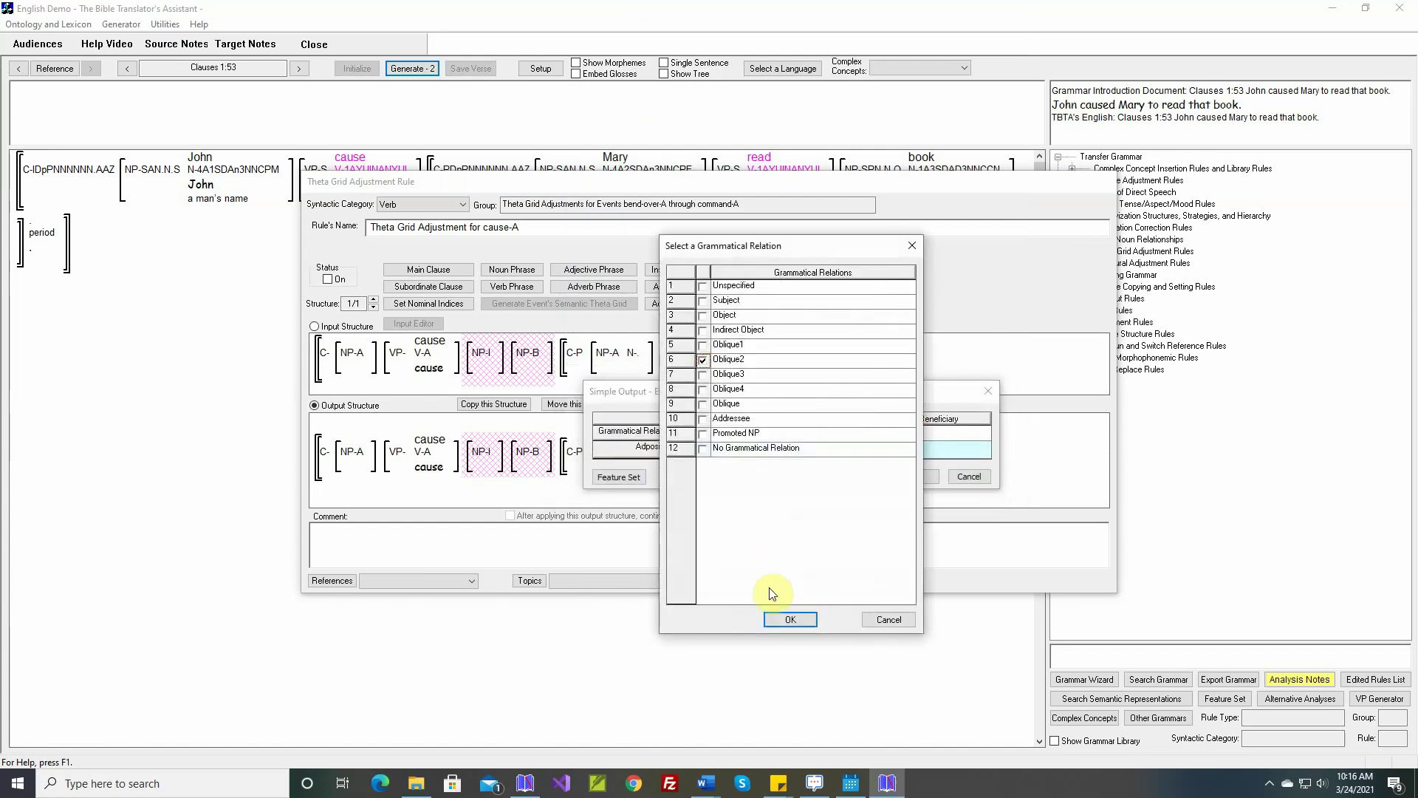
pyautogui.click(784, 618)
pyautogui.click(909, 451)
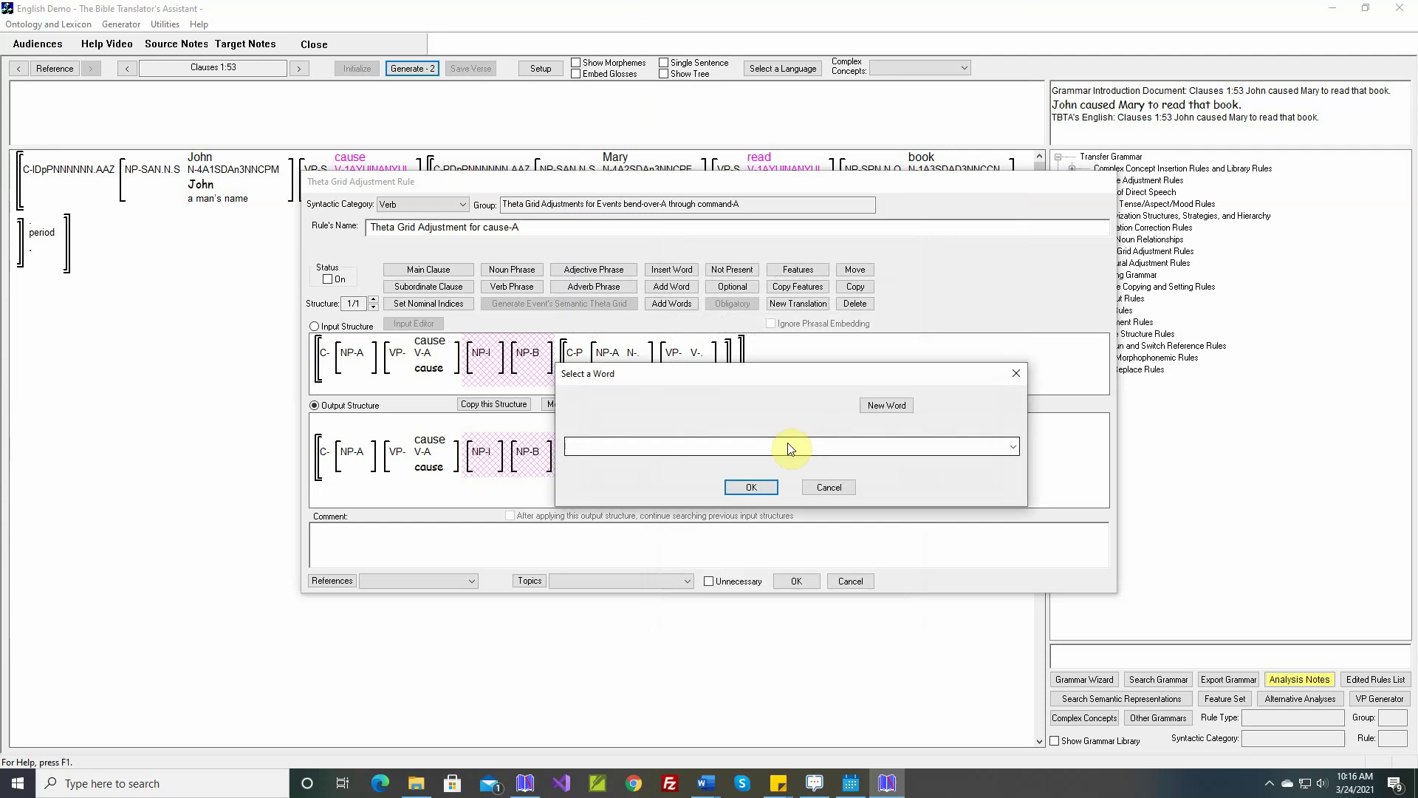
pyautogui.click(778, 445)
pyautogui.click(678, 186)
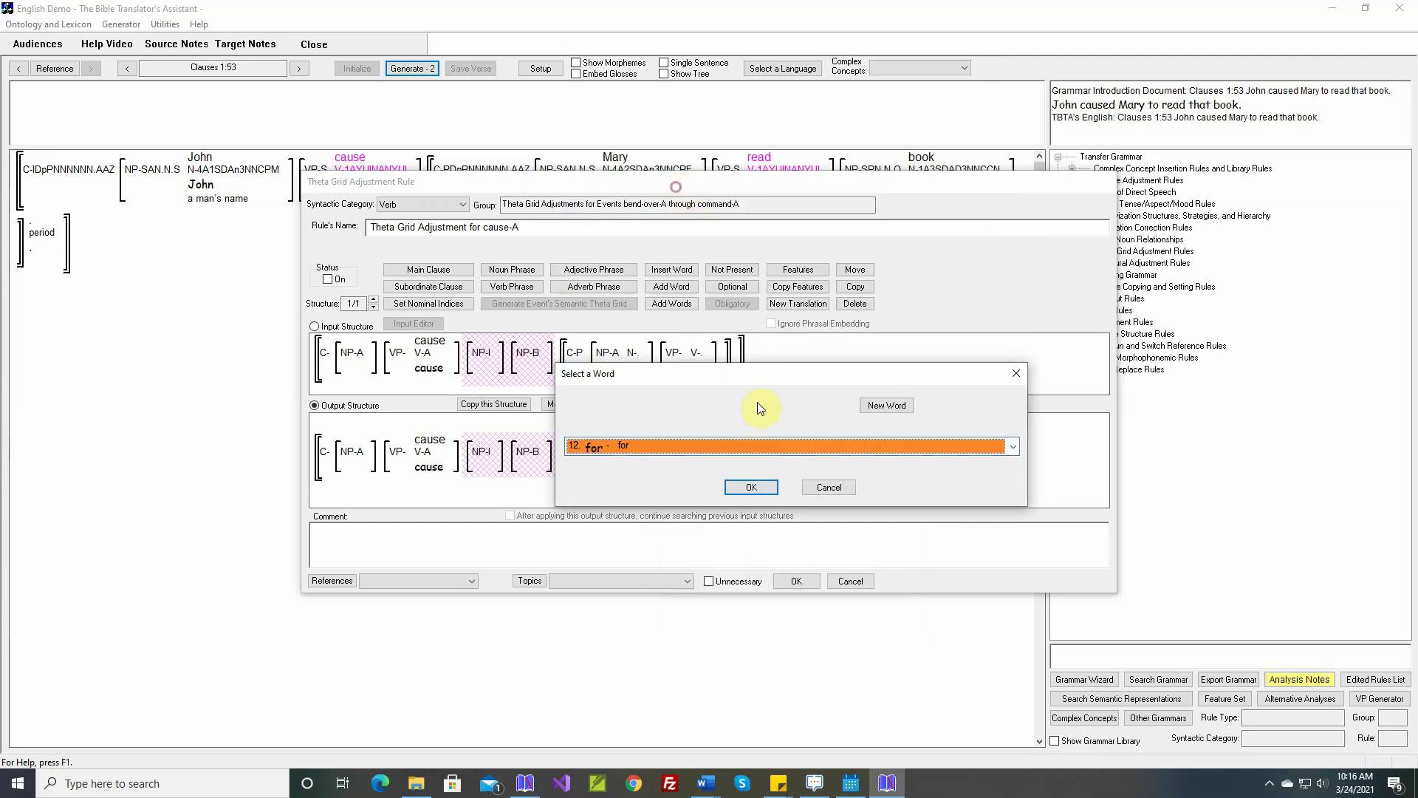
pyautogui.click(752, 487)
pyautogui.click(917, 477)
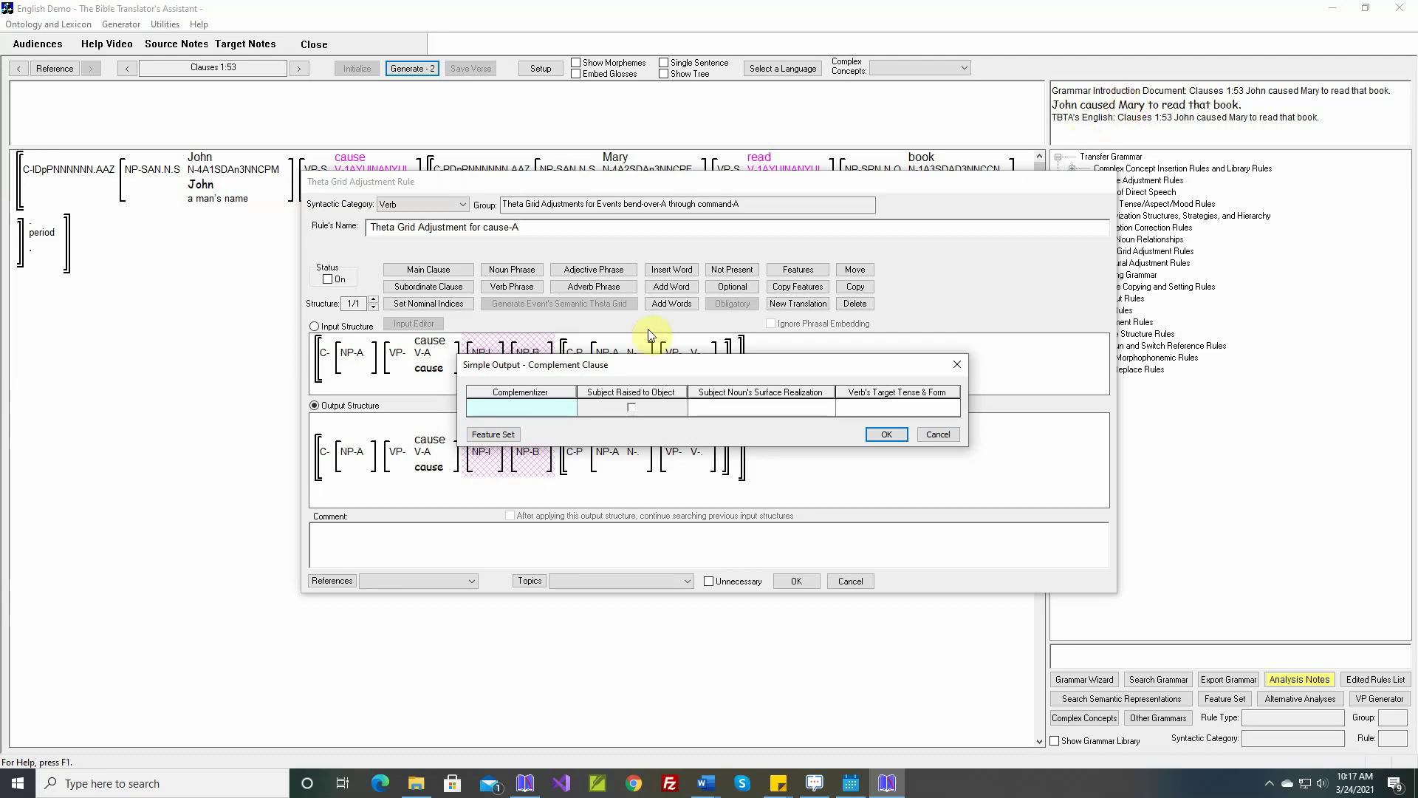
# Raise the "cause" rule's complement clause subject to object, set the complement verb's form to 'to' Infinitive, and apply the simple output.
pyautogui.click(631, 408)
pyautogui.click(875, 406)
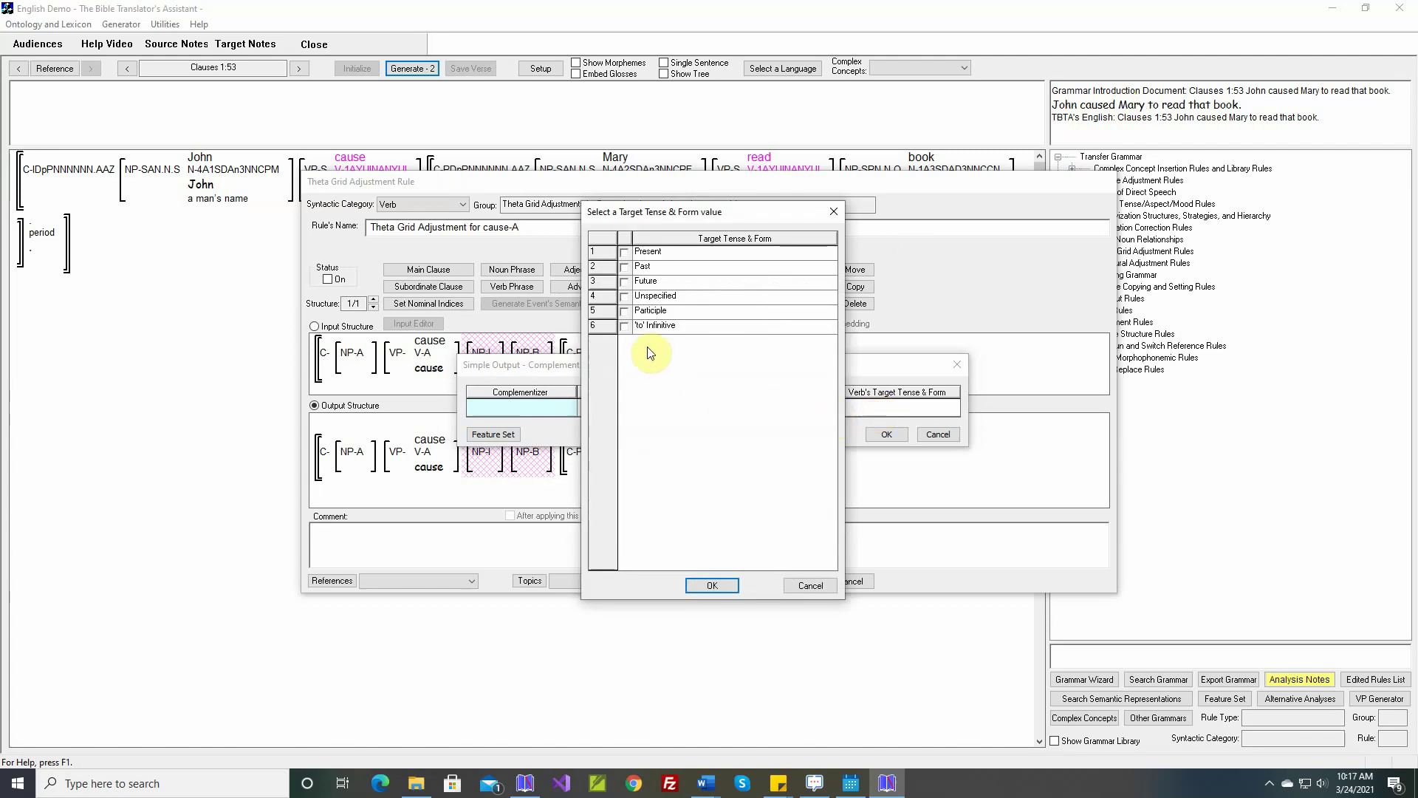
pyautogui.click(624, 325)
pyautogui.click(703, 585)
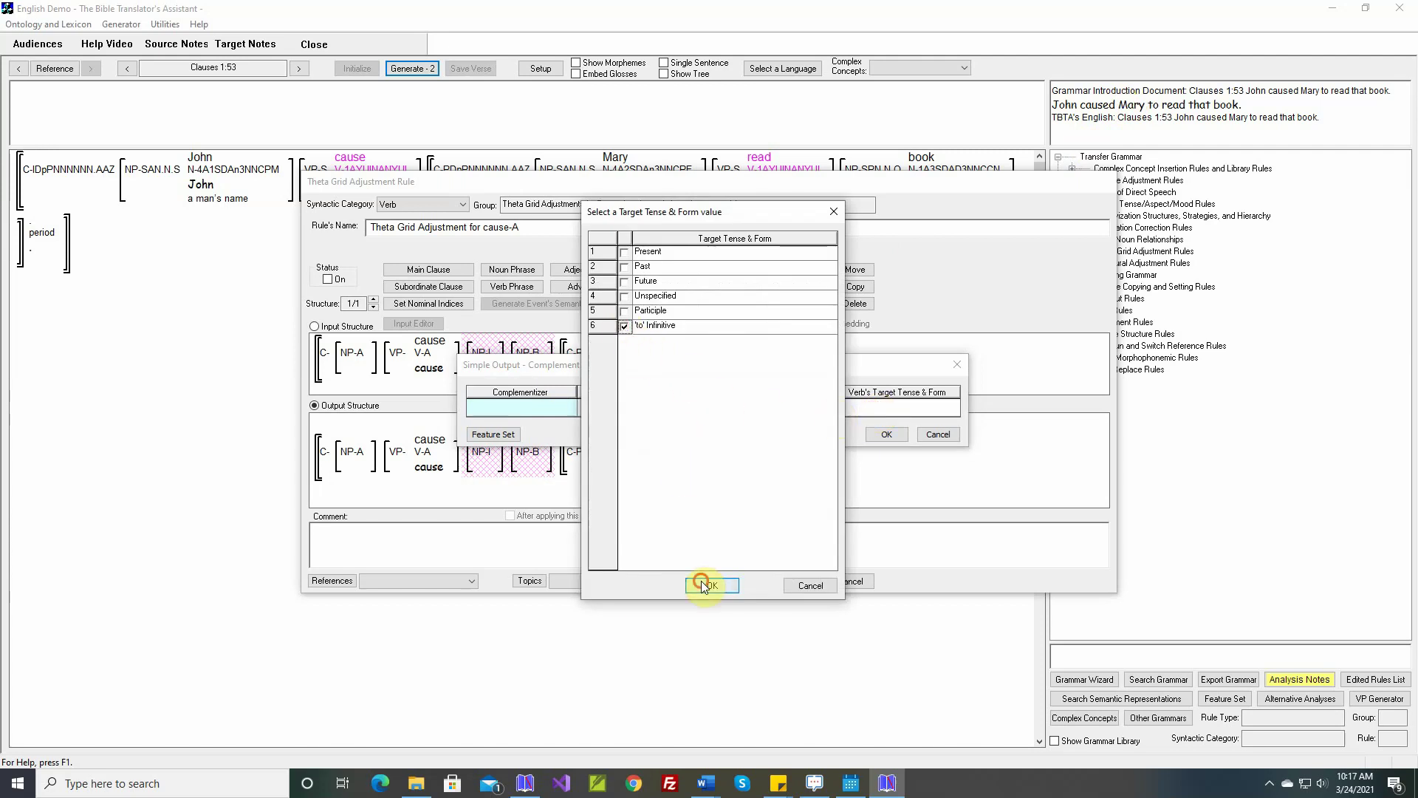
pyautogui.click(906, 434)
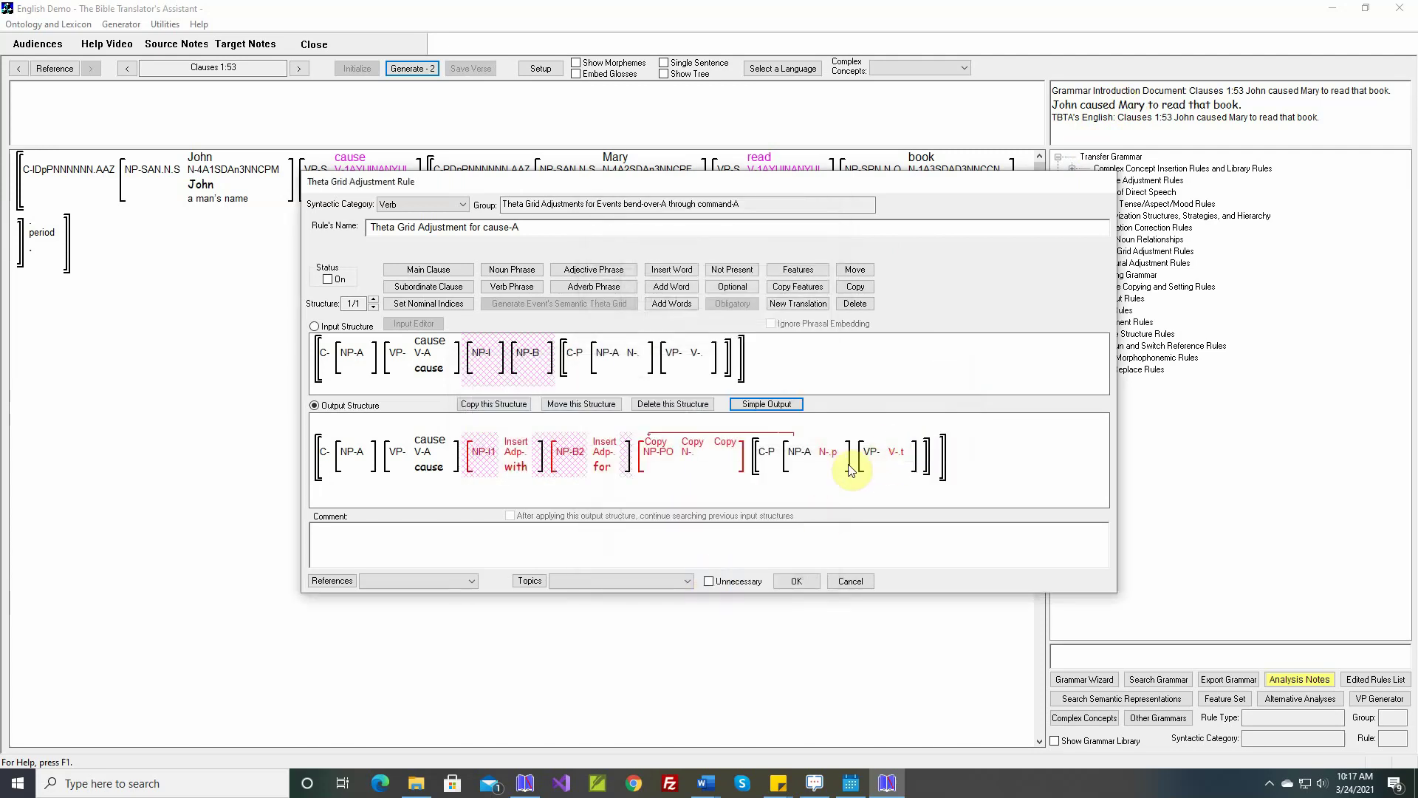
# Insert the Clauses 1:53 example sentence as the "cause" rule's comment, turn the rule's status on, and save it.
pyautogui.rightClick(715, 531)
pyautogui.click(733, 539)
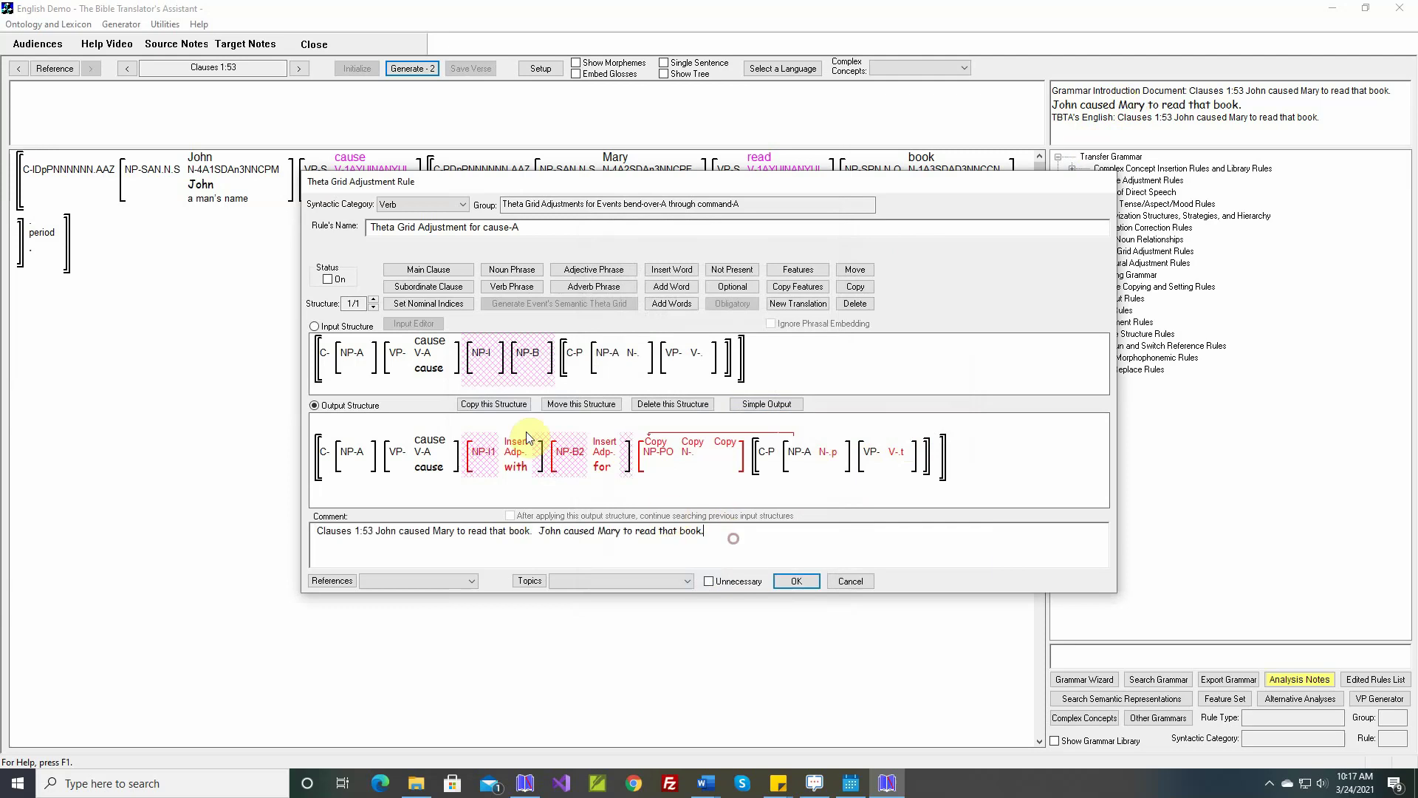
pyautogui.click(328, 279)
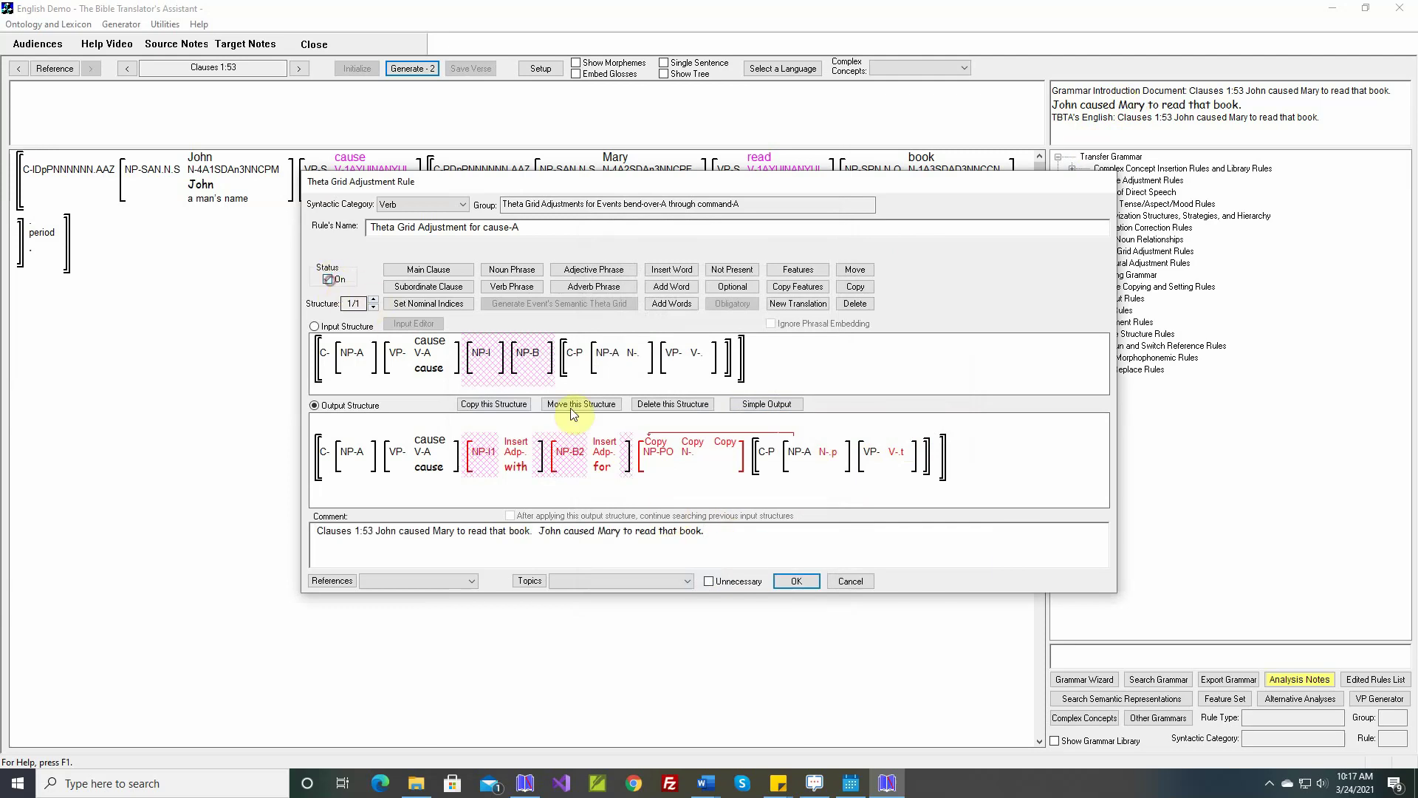
pyautogui.click(792, 581)
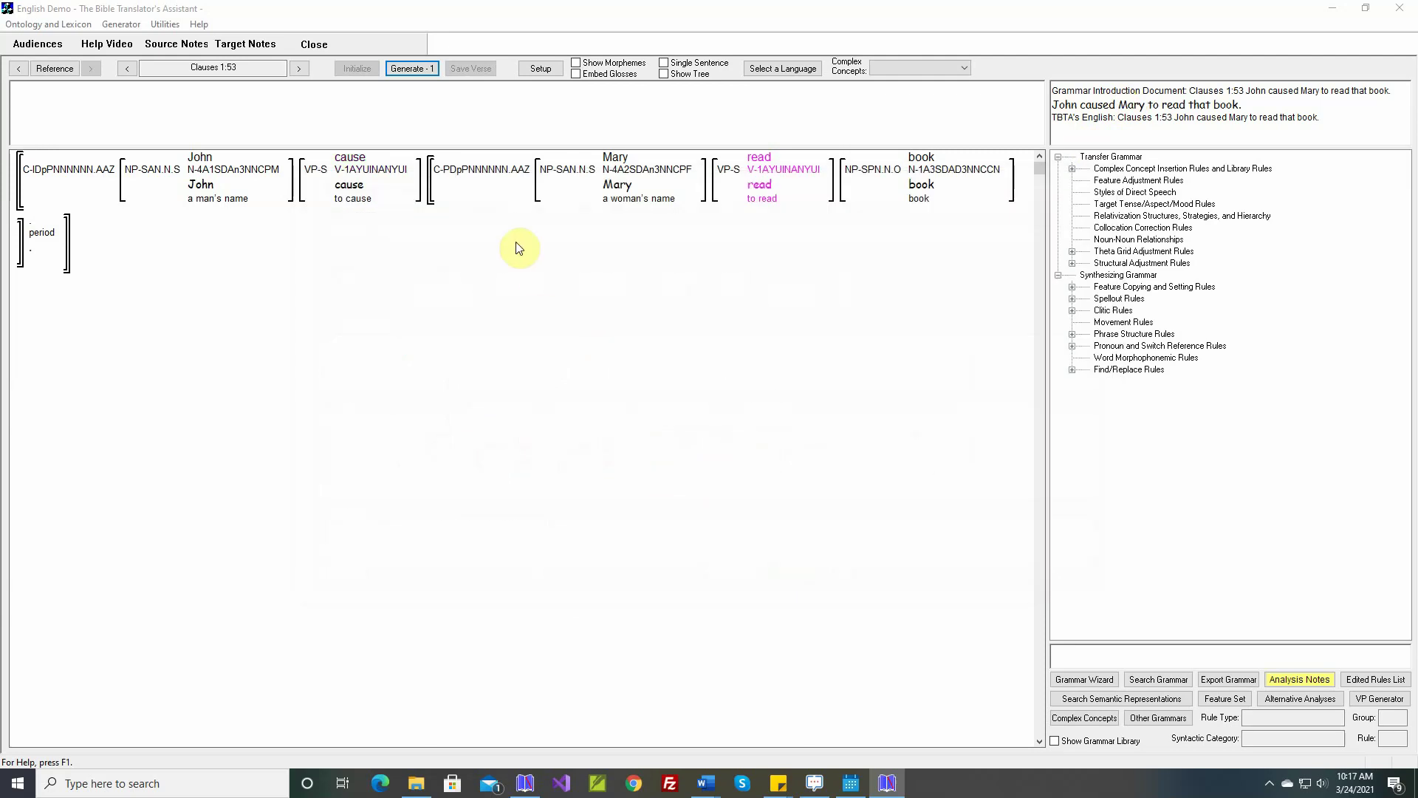
# Generate the text for Clauses 1:53, save the verse, and go on to Clauses 1:54.
pyautogui.click(420, 68)
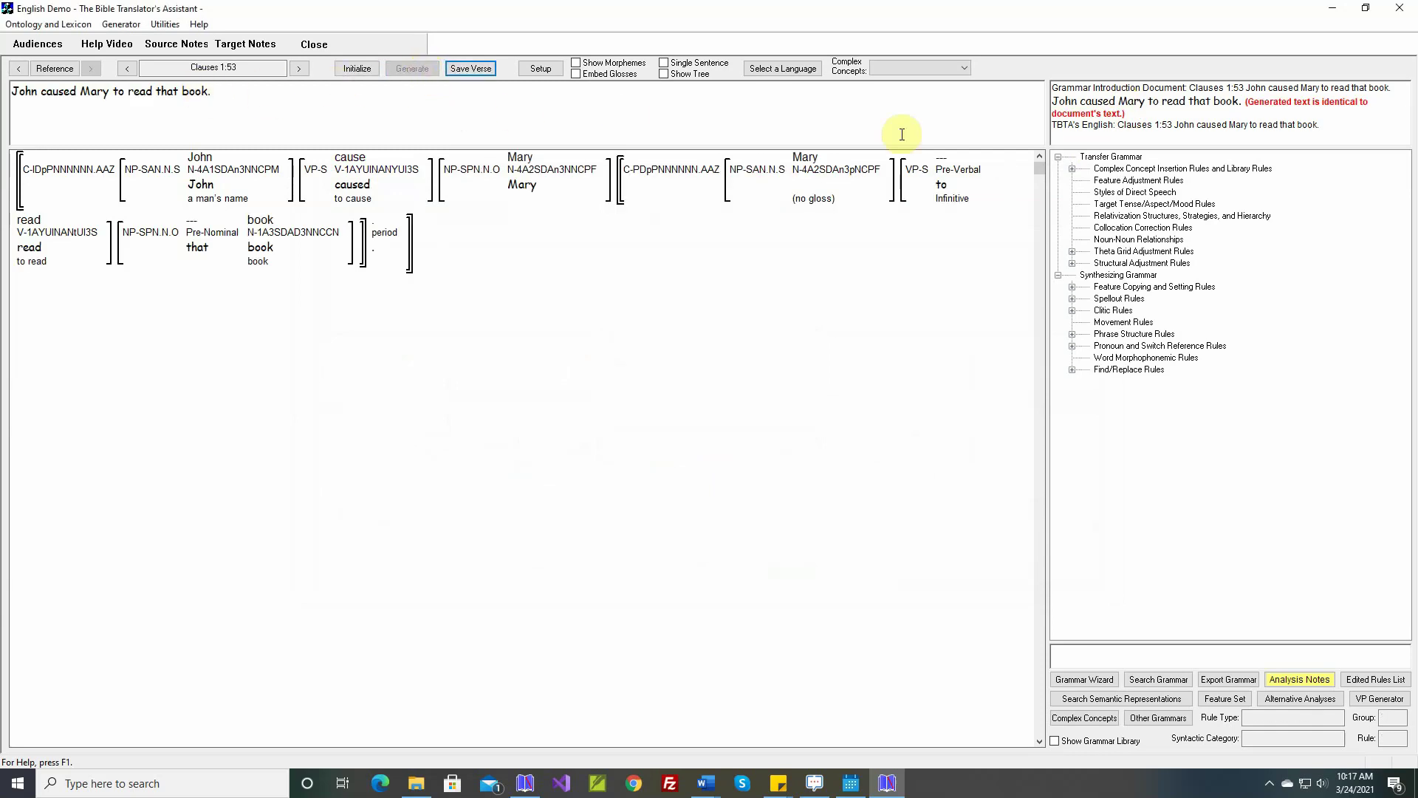
pyautogui.click(479, 74)
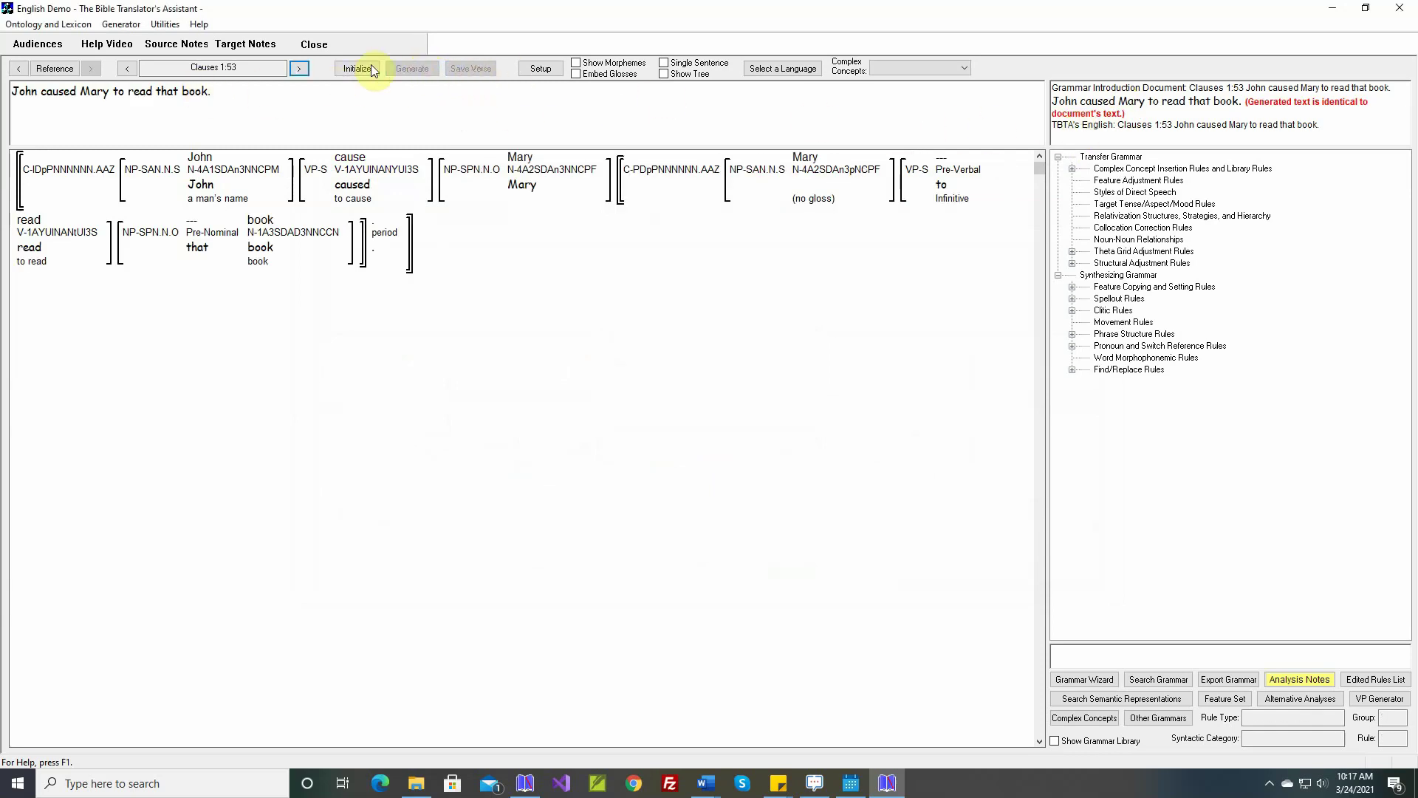
pyautogui.click(299, 68)
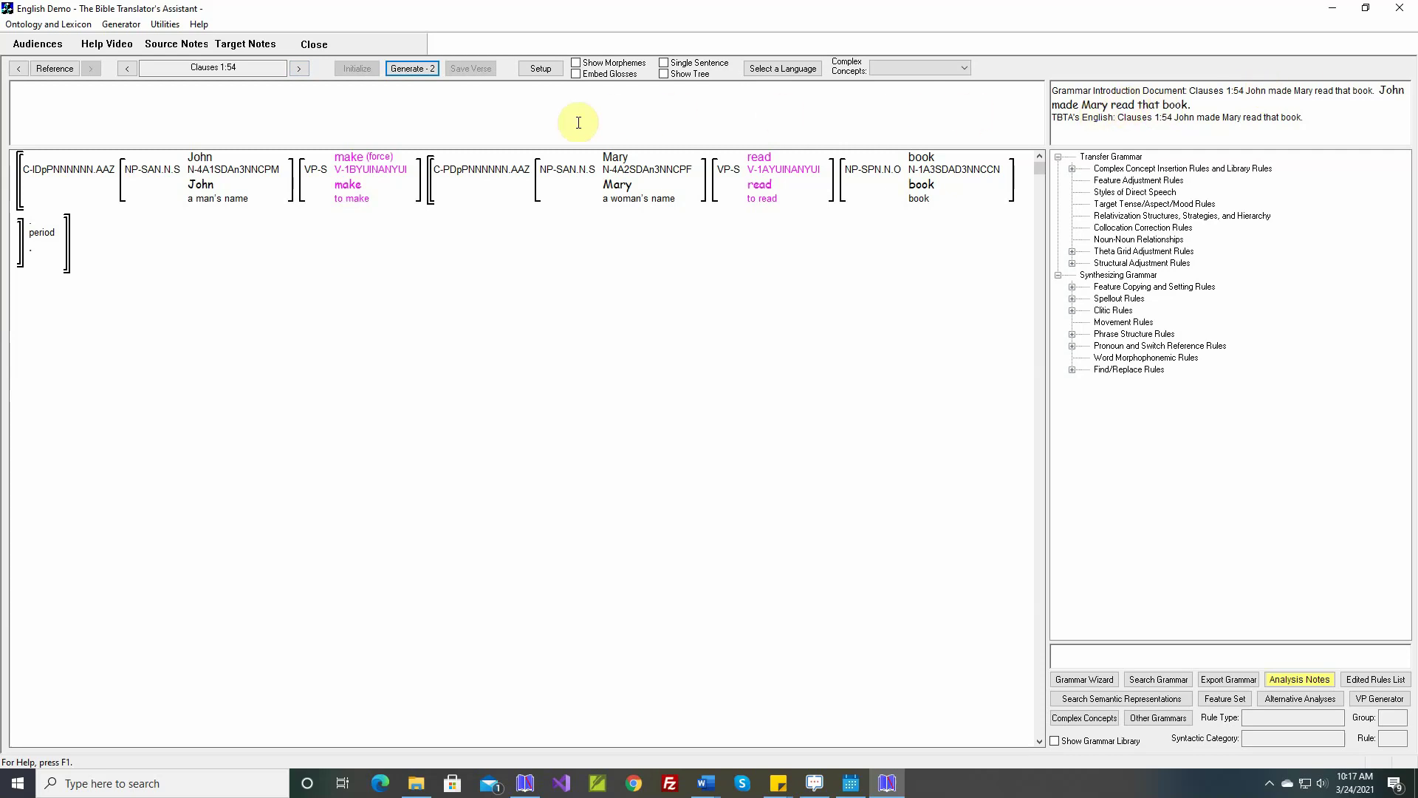
# Open the Theta Grid Adjustment rule for "make (force)" and raise its complement clause's subject to object through the simple output, leaving the event's arguments blank.
pyautogui.click(356, 164)
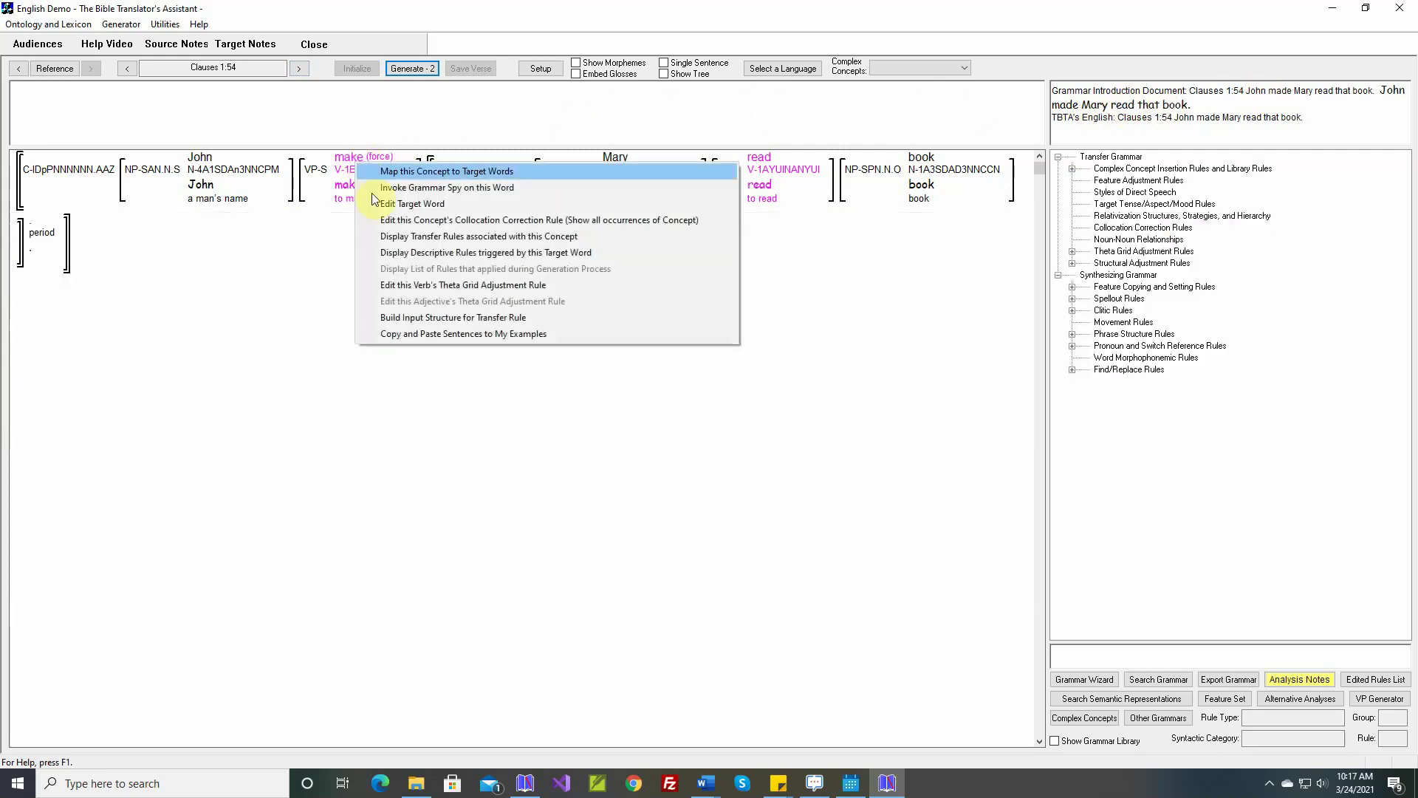
pyautogui.click(408, 285)
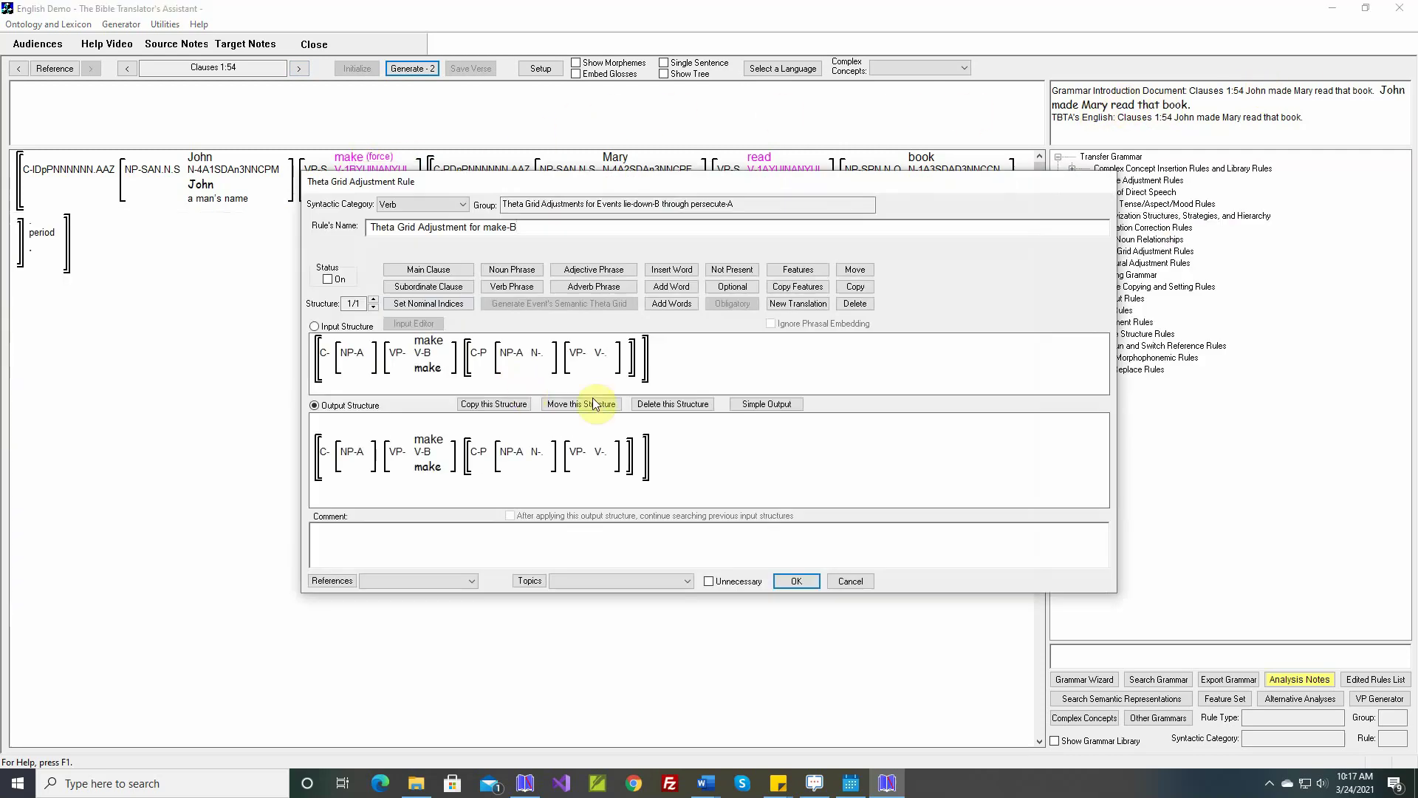
pyautogui.click(796, 403)
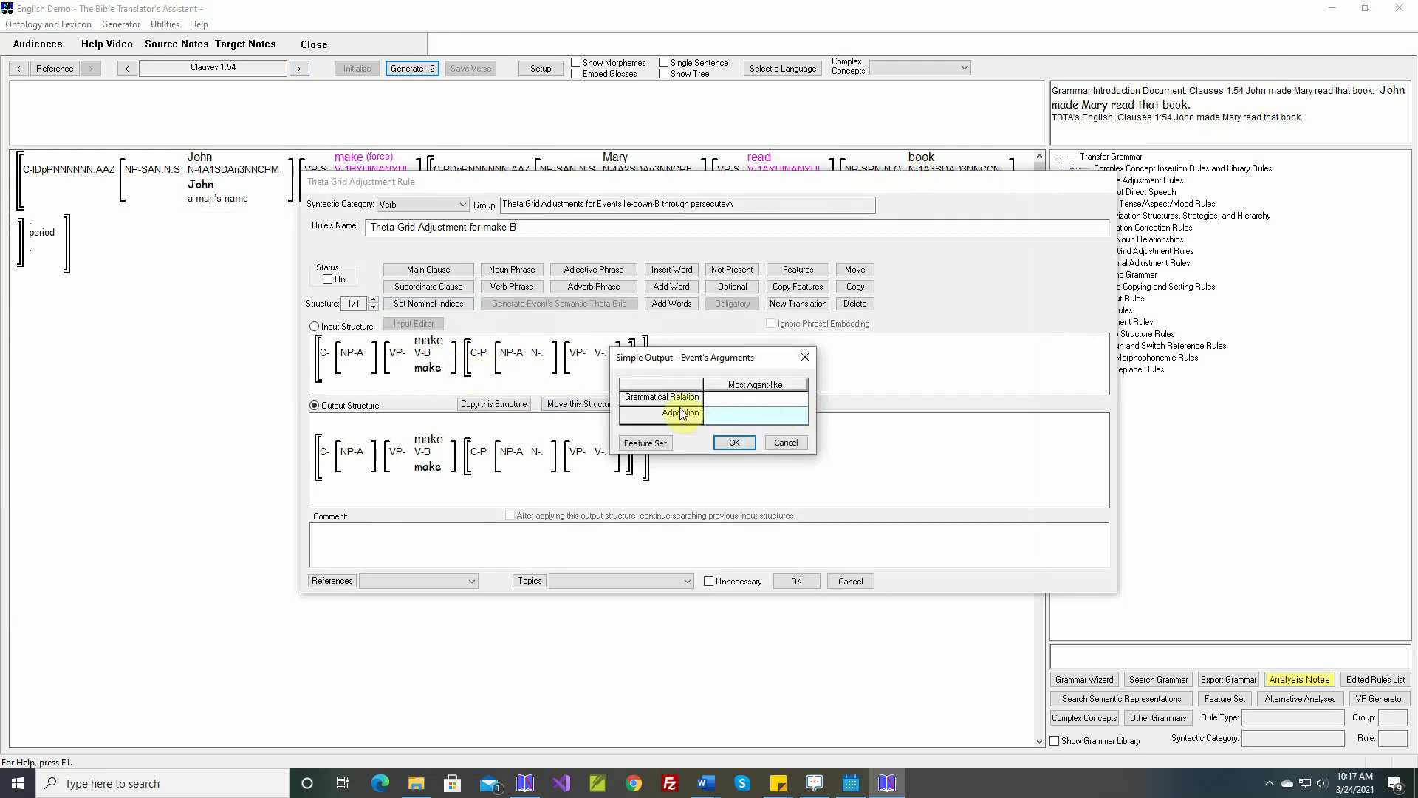
pyautogui.click(733, 441)
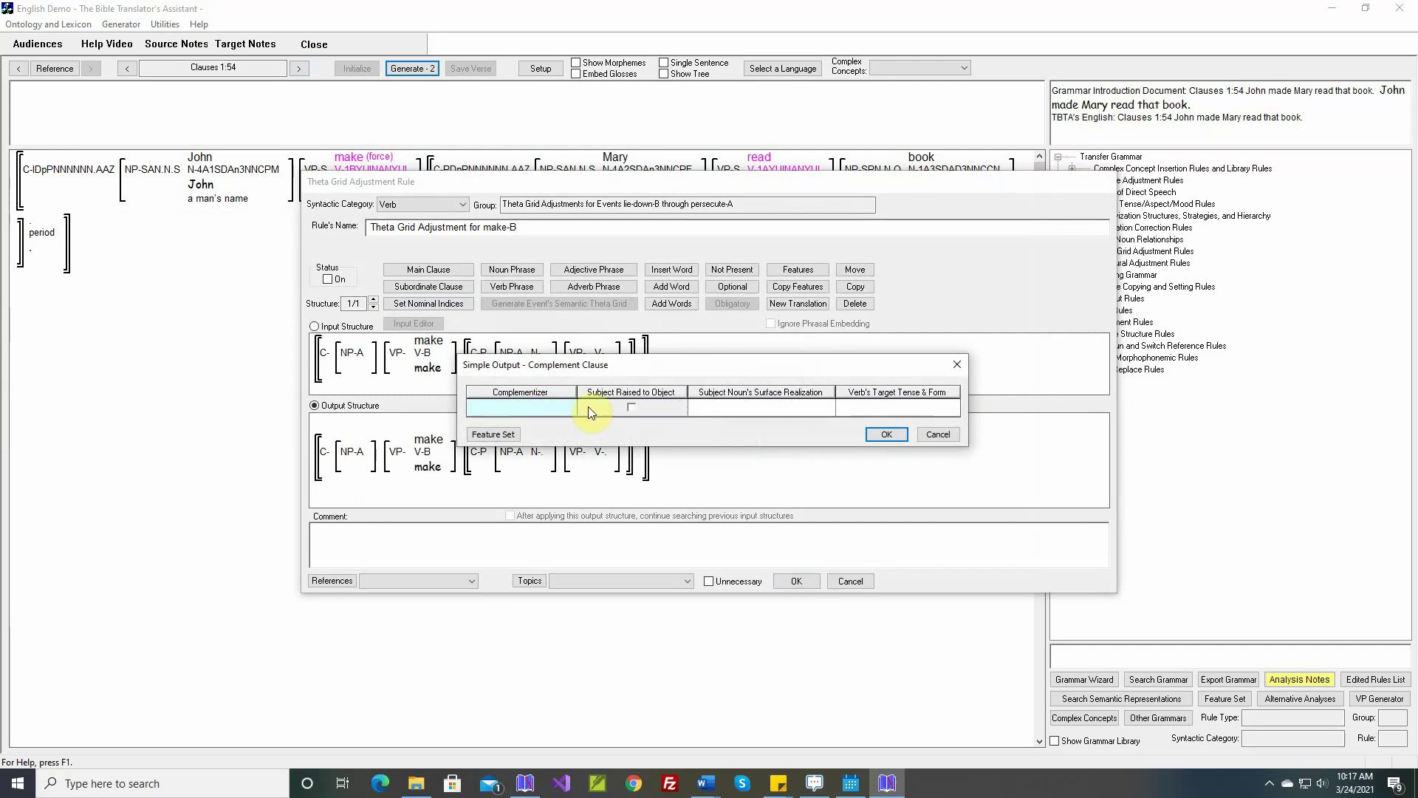
pyautogui.click(630, 408)
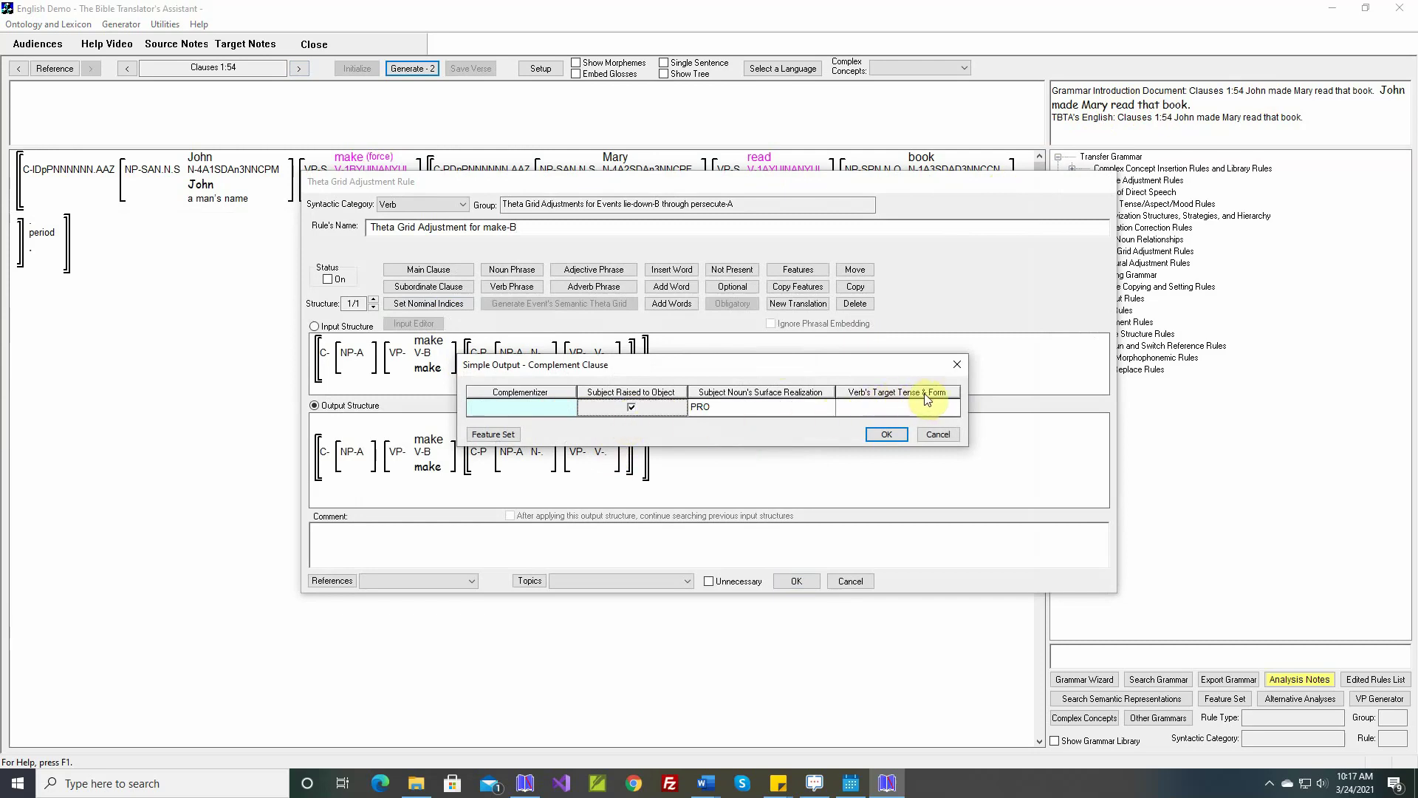
pyautogui.click(907, 409)
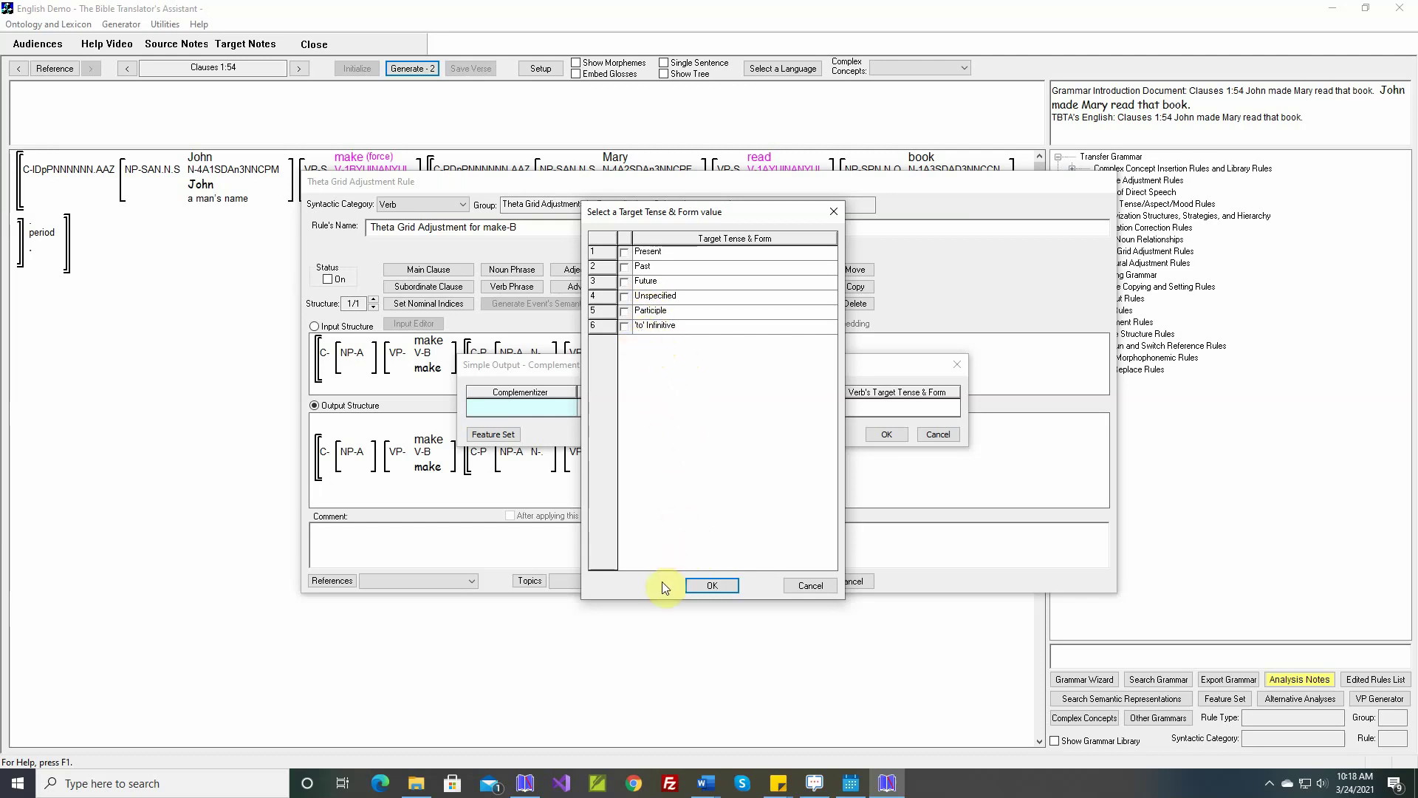
pyautogui.click(807, 585)
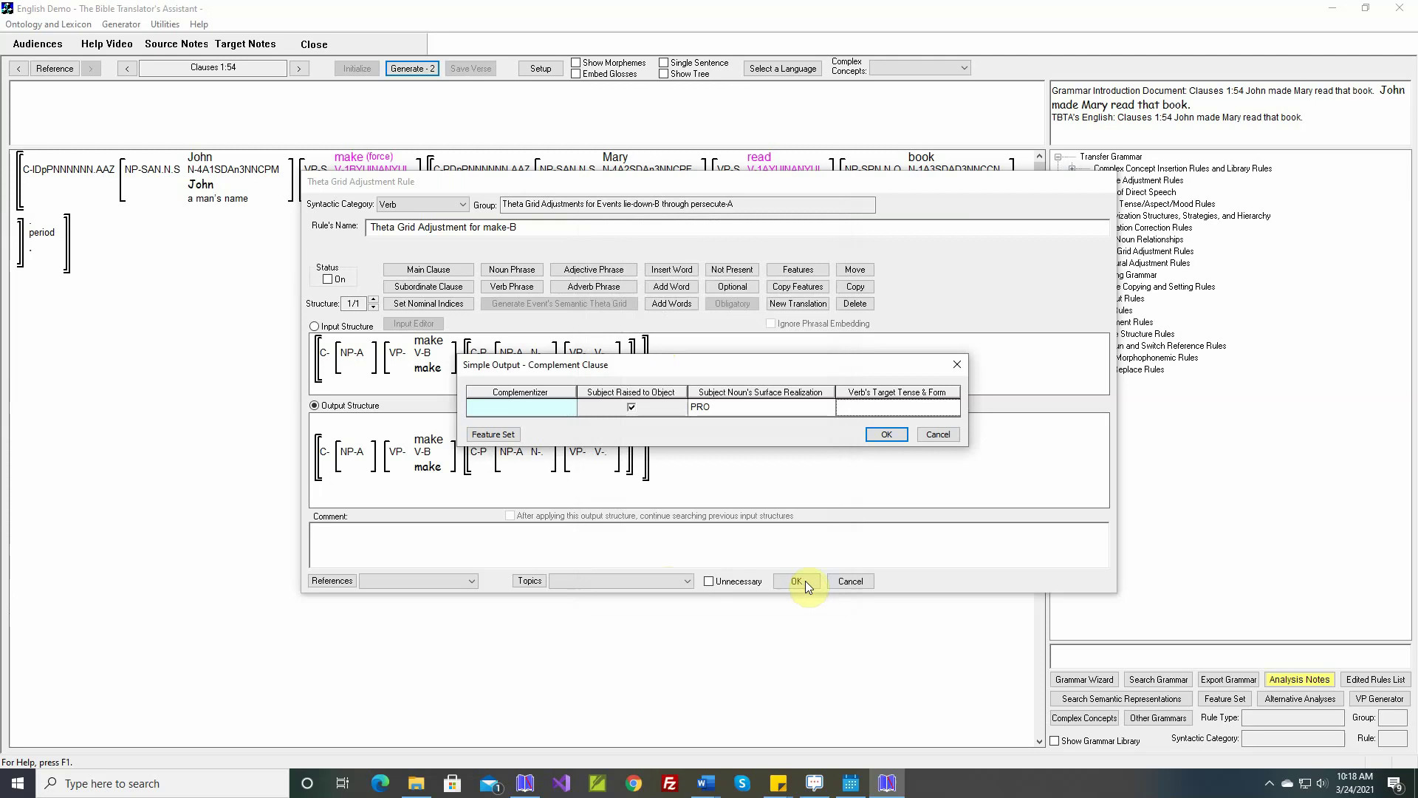
pyautogui.click(890, 437)
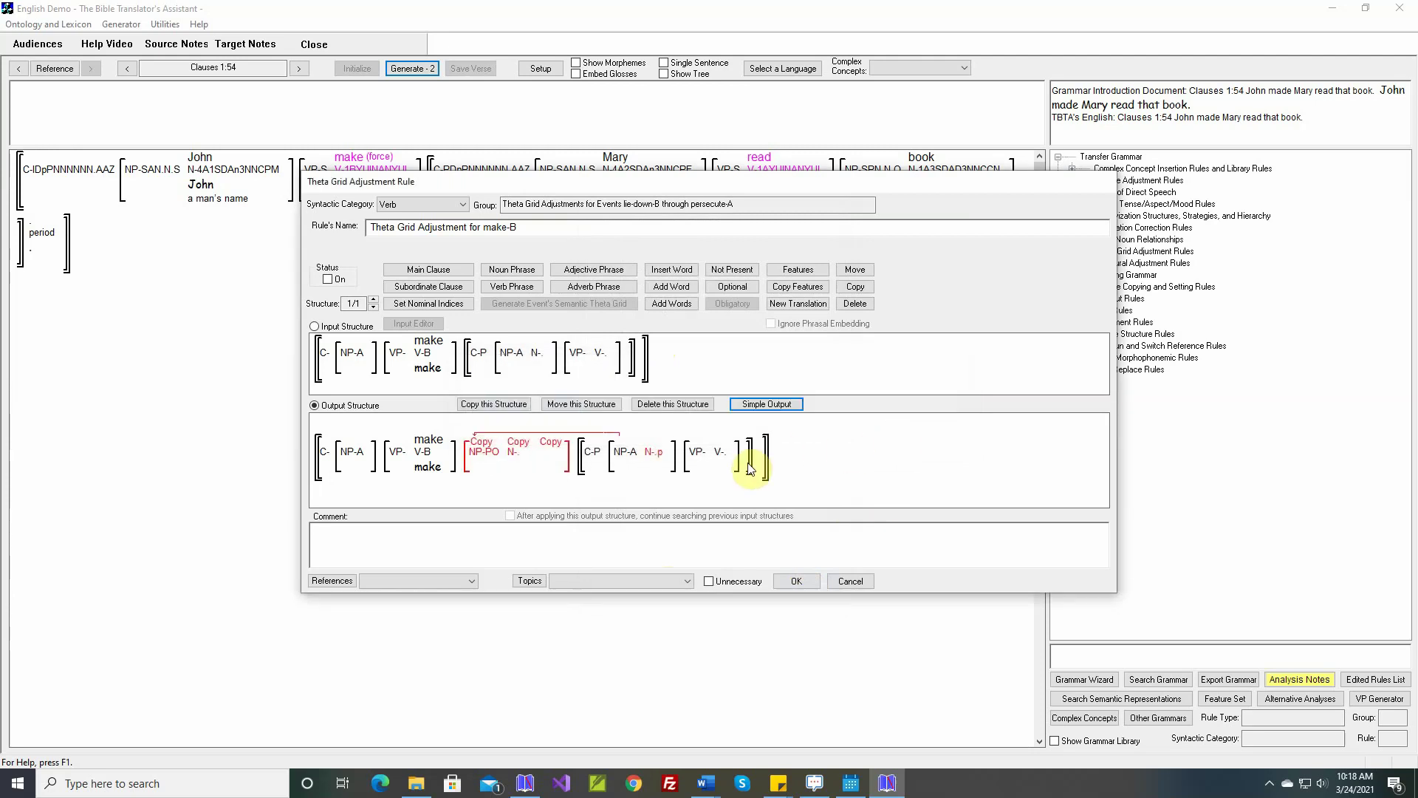
# From the output complement verb's features, edit the feature set and add the value "Bare Stem Infinitive" to the verbs' Target Tense & Form.
pyautogui.click(797, 271)
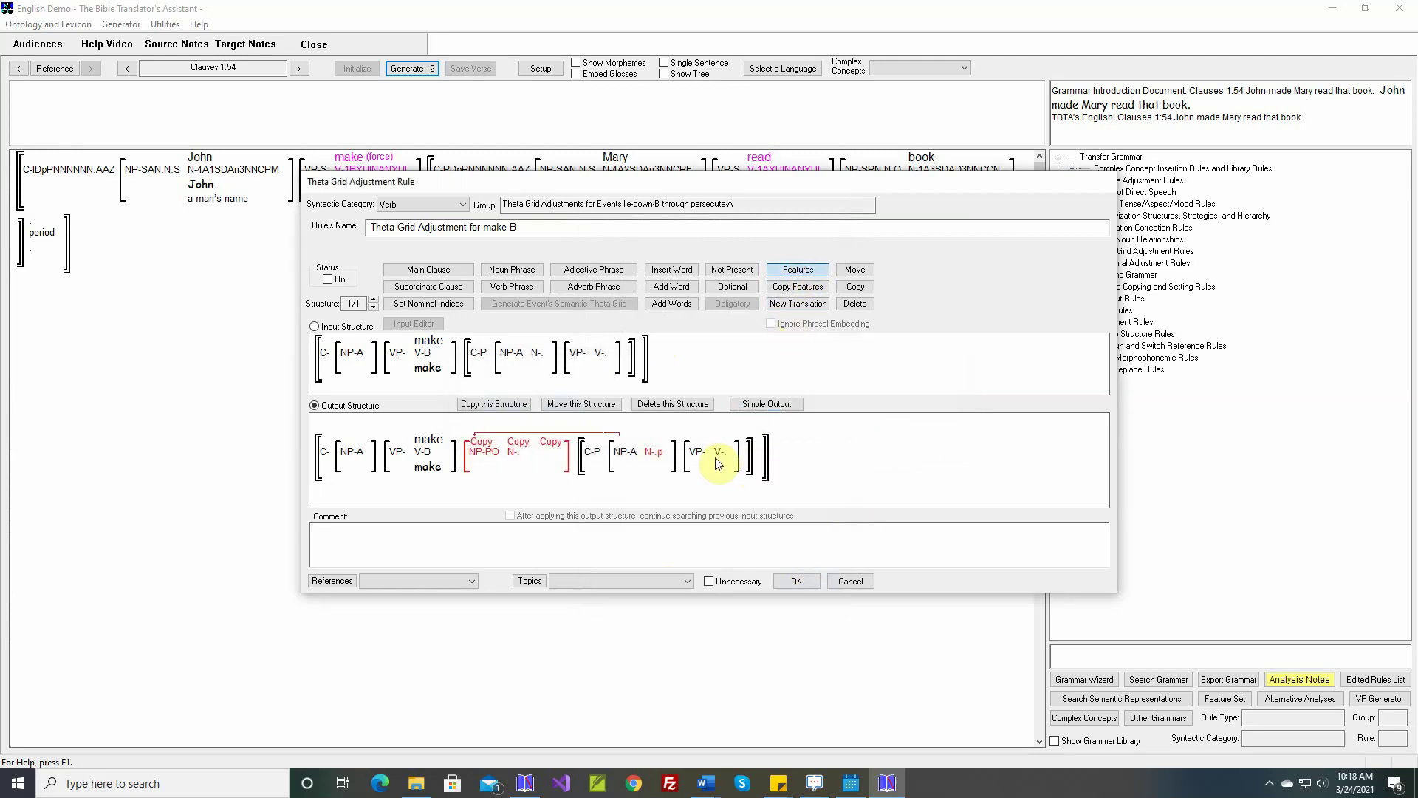
pyautogui.click(720, 453)
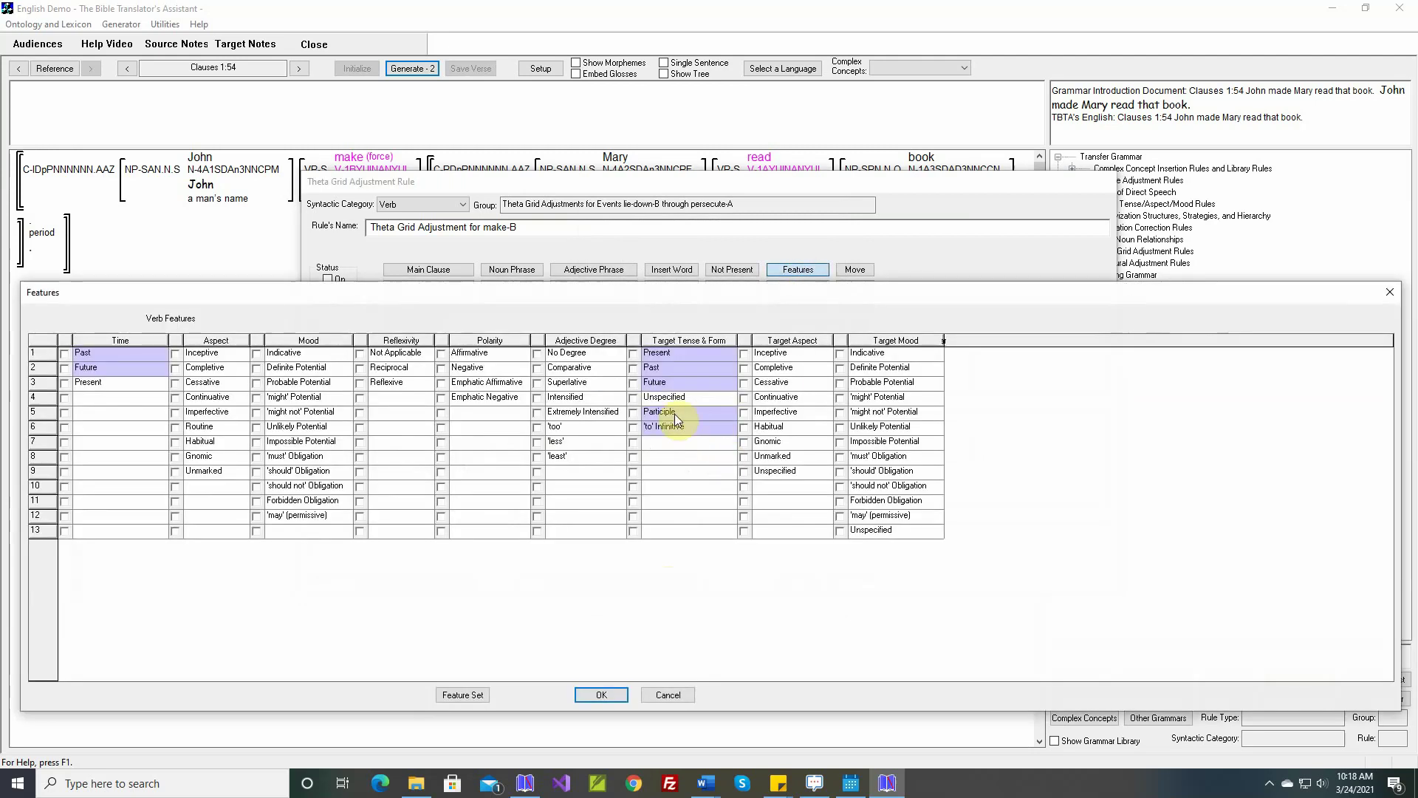
pyautogui.click(469, 695)
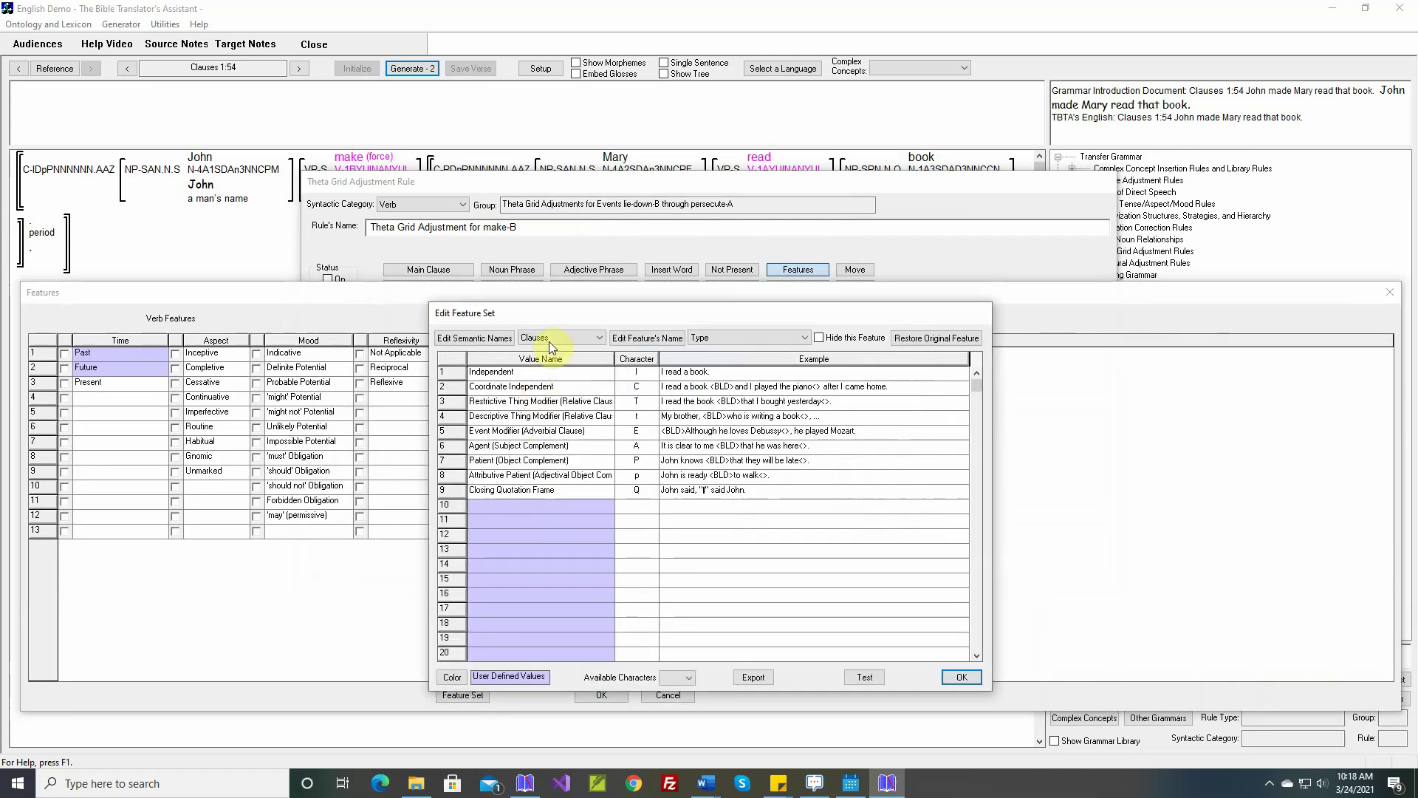
pyautogui.click(551, 337)
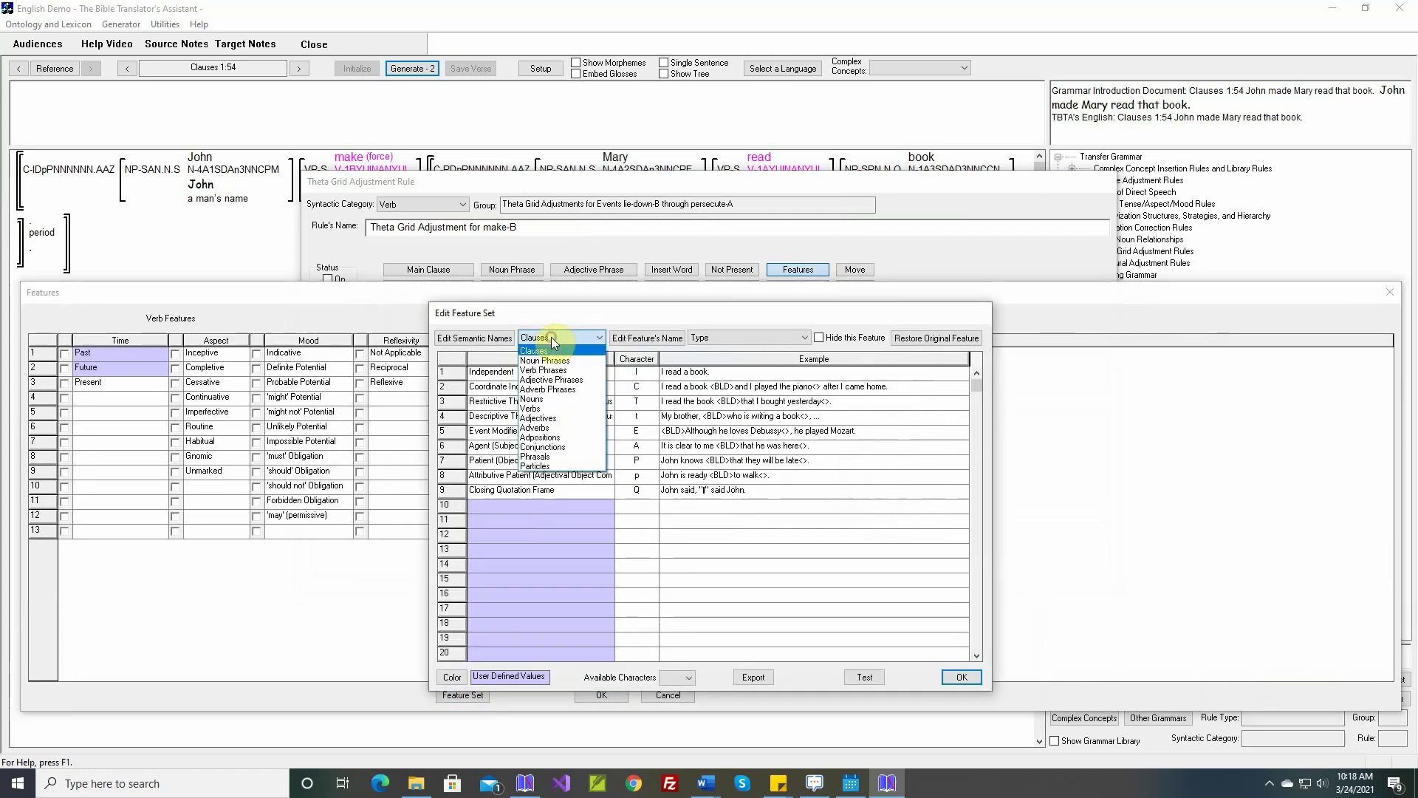
pyautogui.click(533, 407)
pyautogui.click(720, 339)
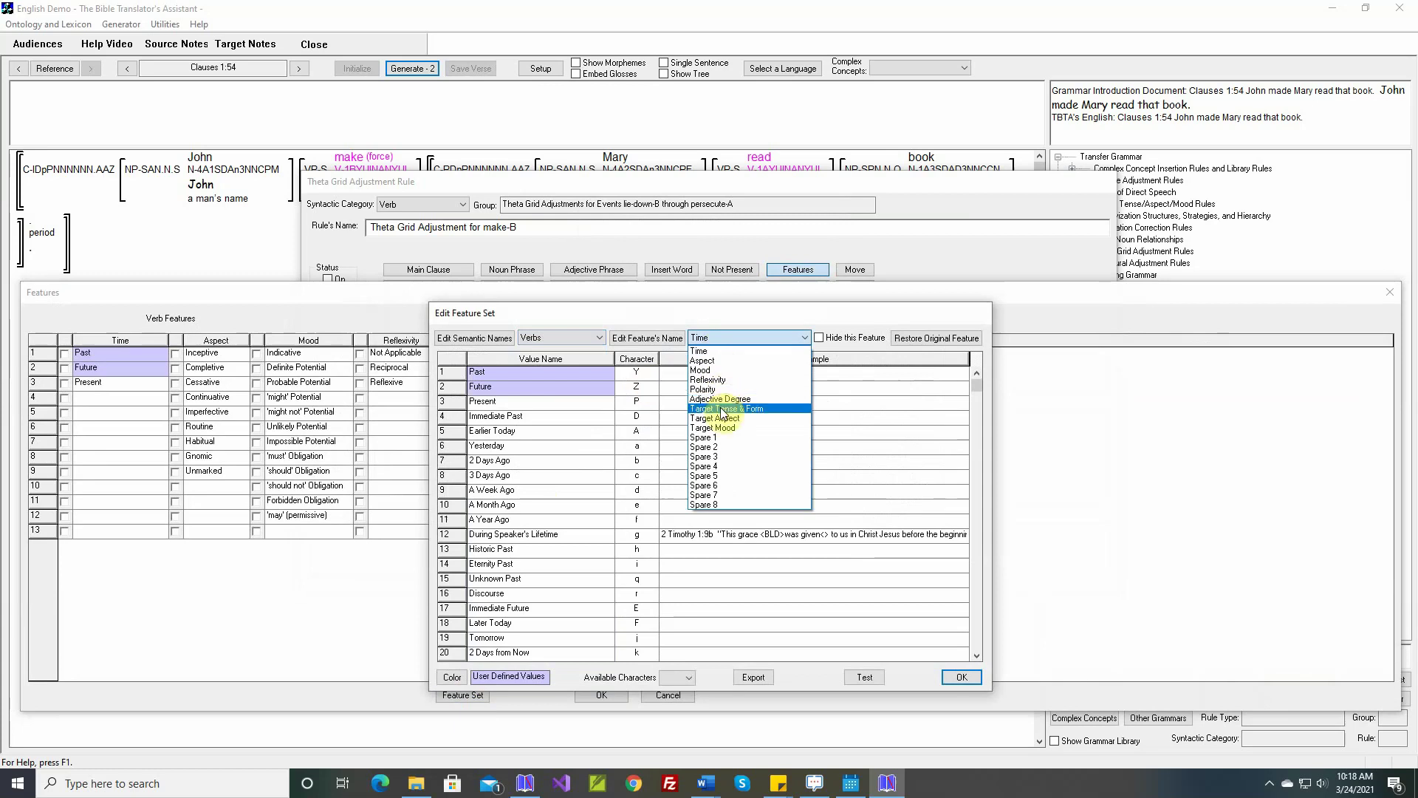
pyautogui.click(720, 407)
pyautogui.click(534, 463)
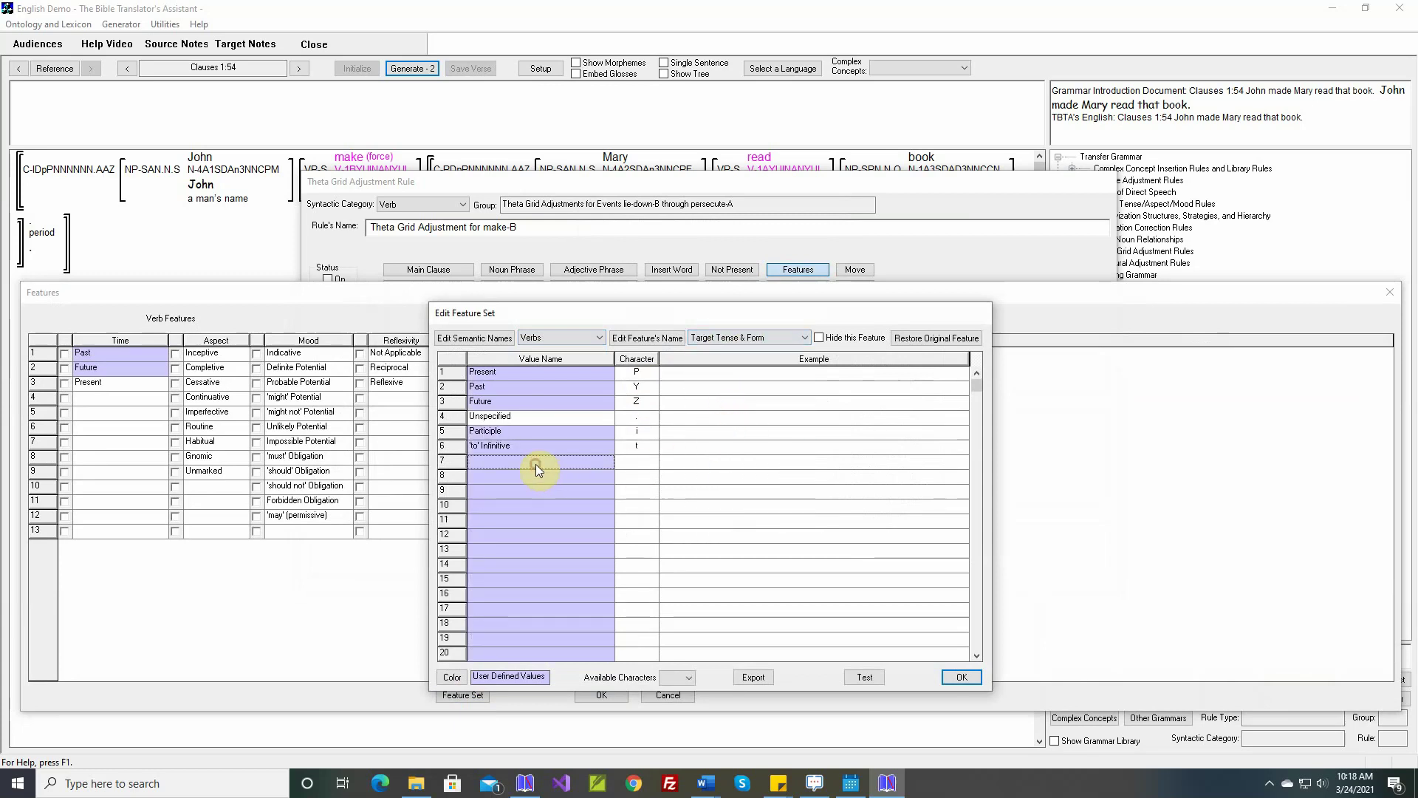
pyautogui.write('Bare Stem Infinitive')
pyautogui.press('Return')
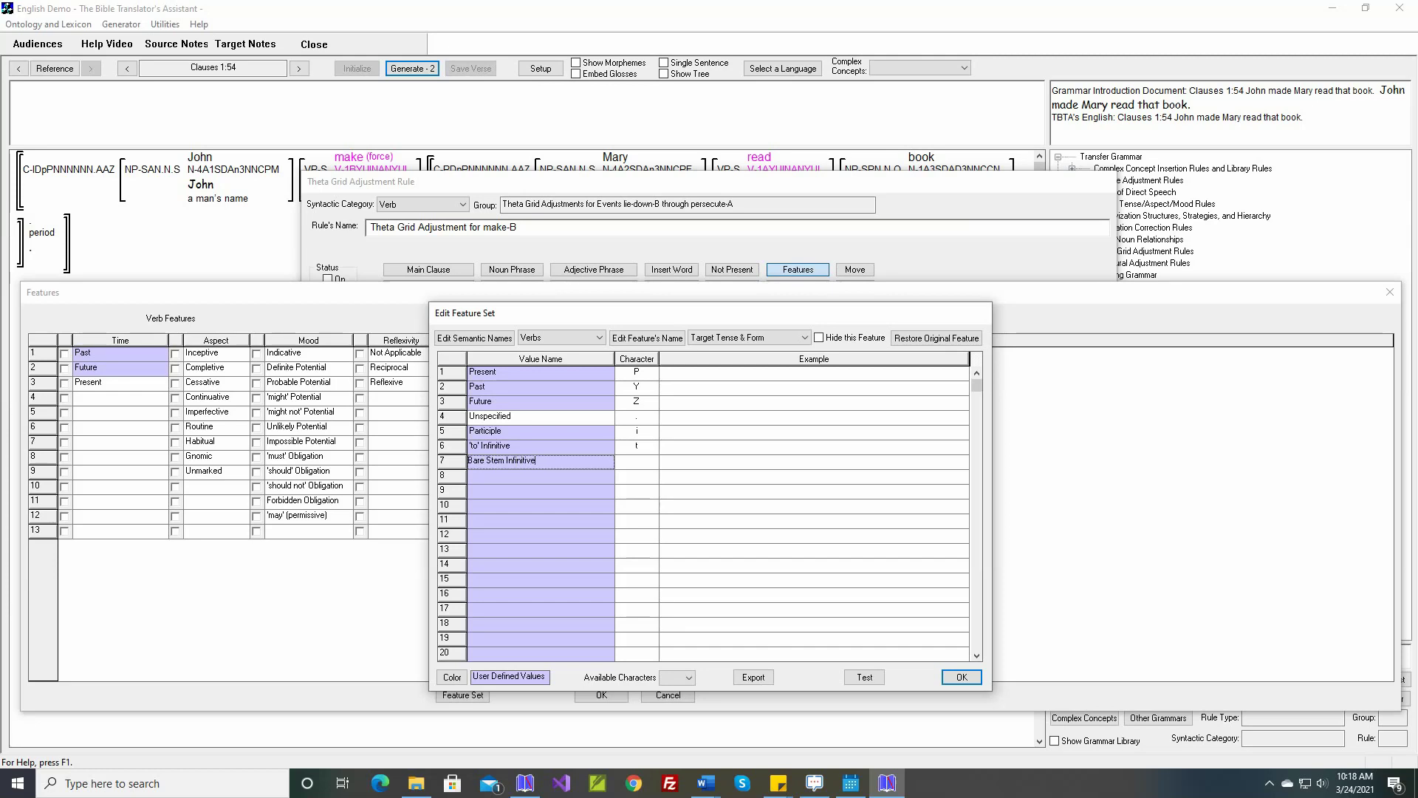
# Give Bare Stem Infinitive the example "Mary made John <BLD>read<> that book." and assign this form to the output complement verb.
pyautogui.click(672, 462)
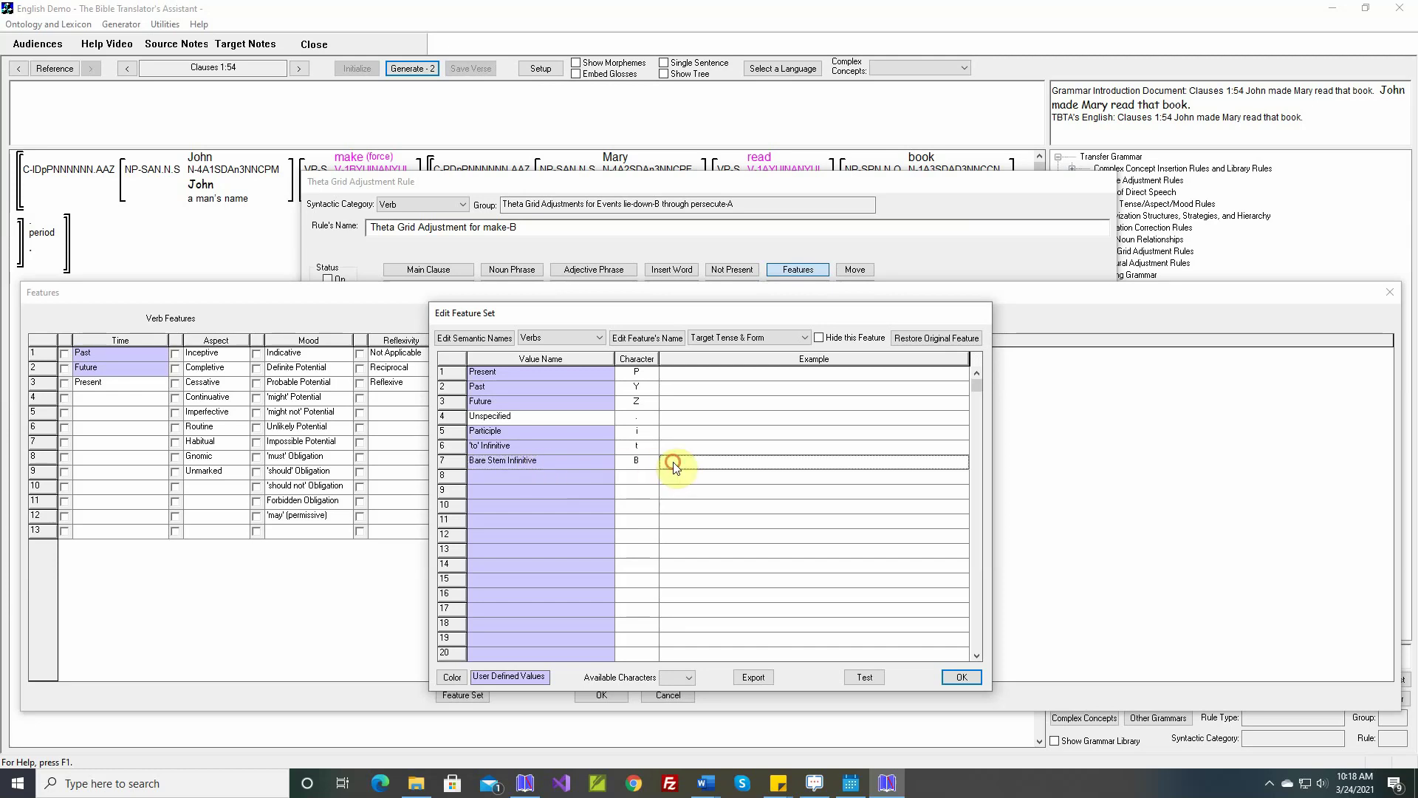
pyautogui.write('Mary')
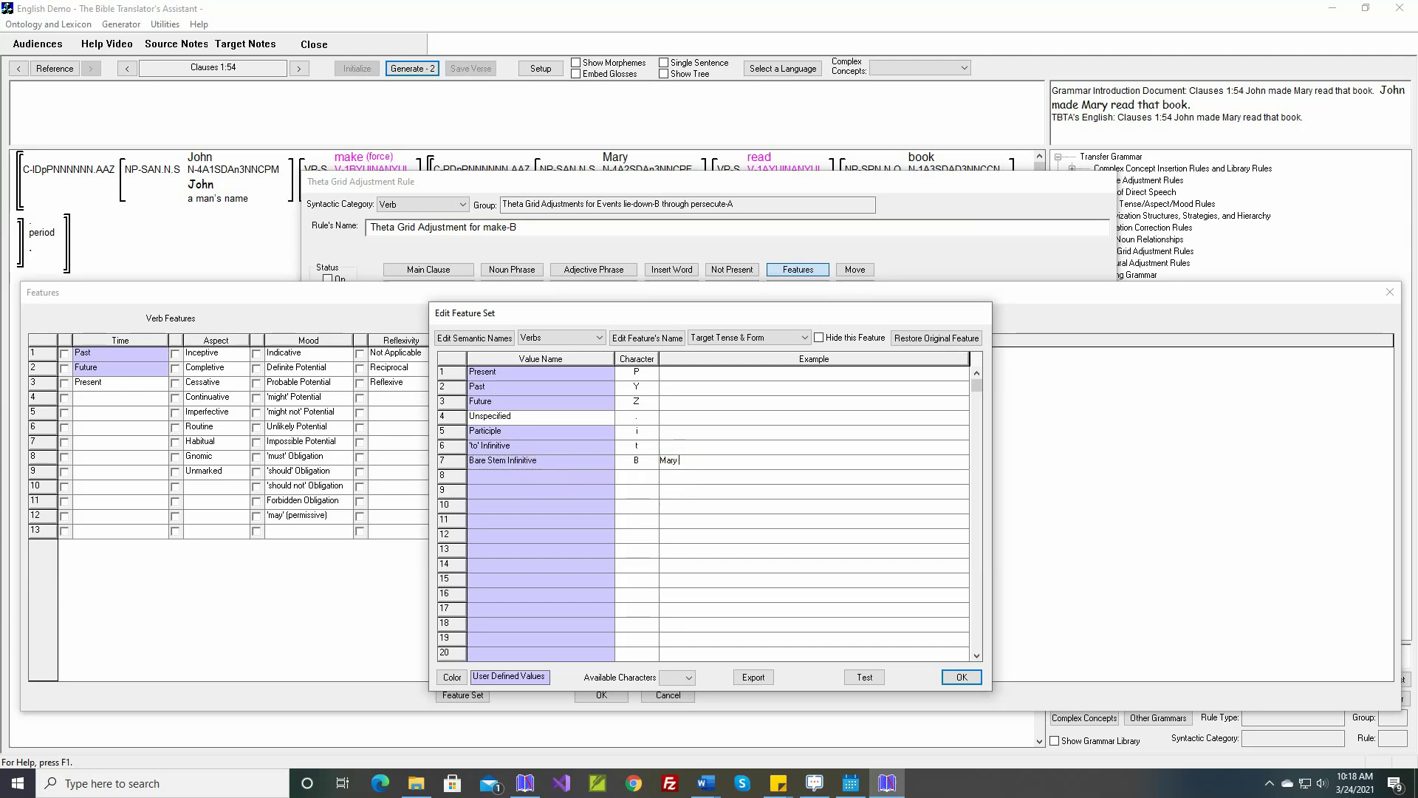
pyautogui.write(' made John <BLD>read<> that book.')
pyautogui.click(674, 465)
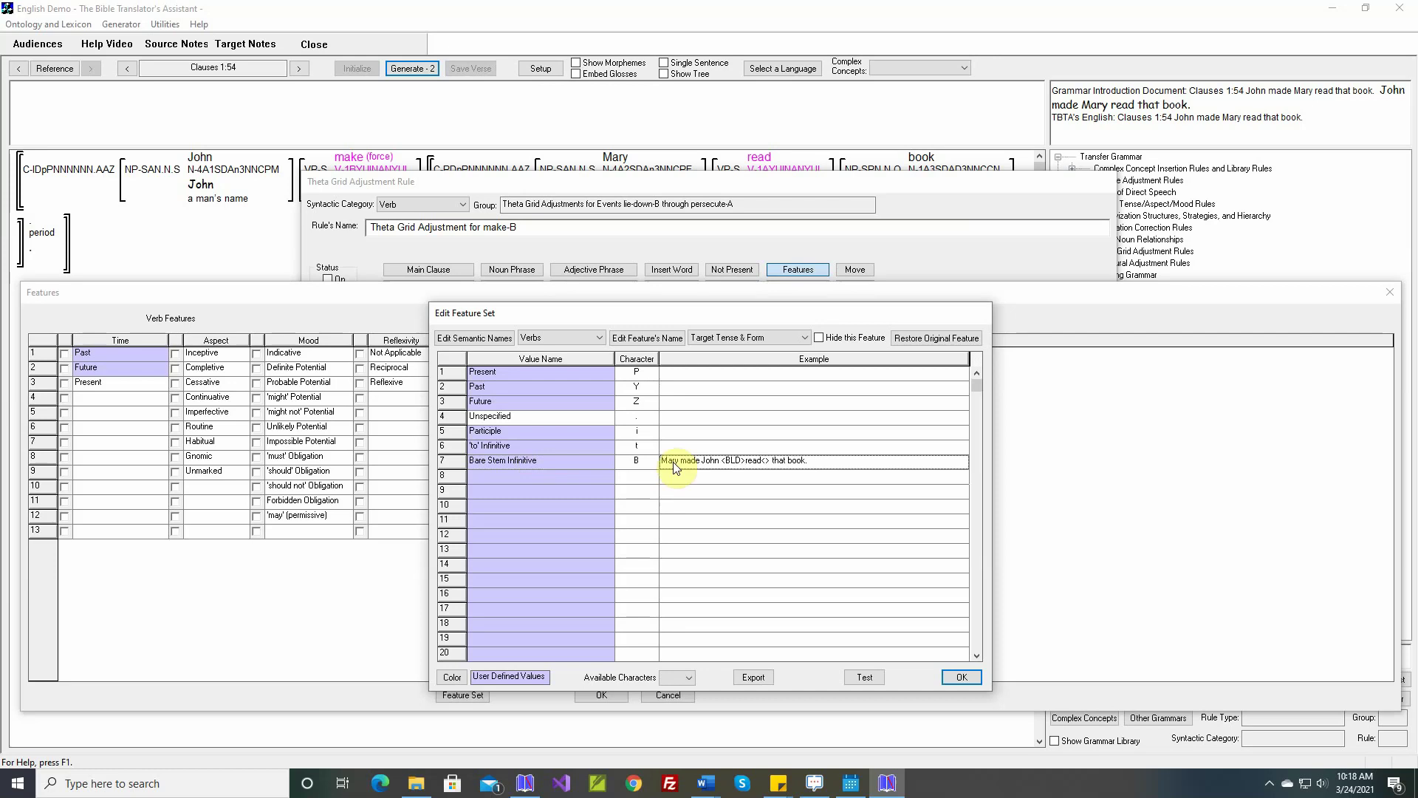
pyautogui.click(961, 676)
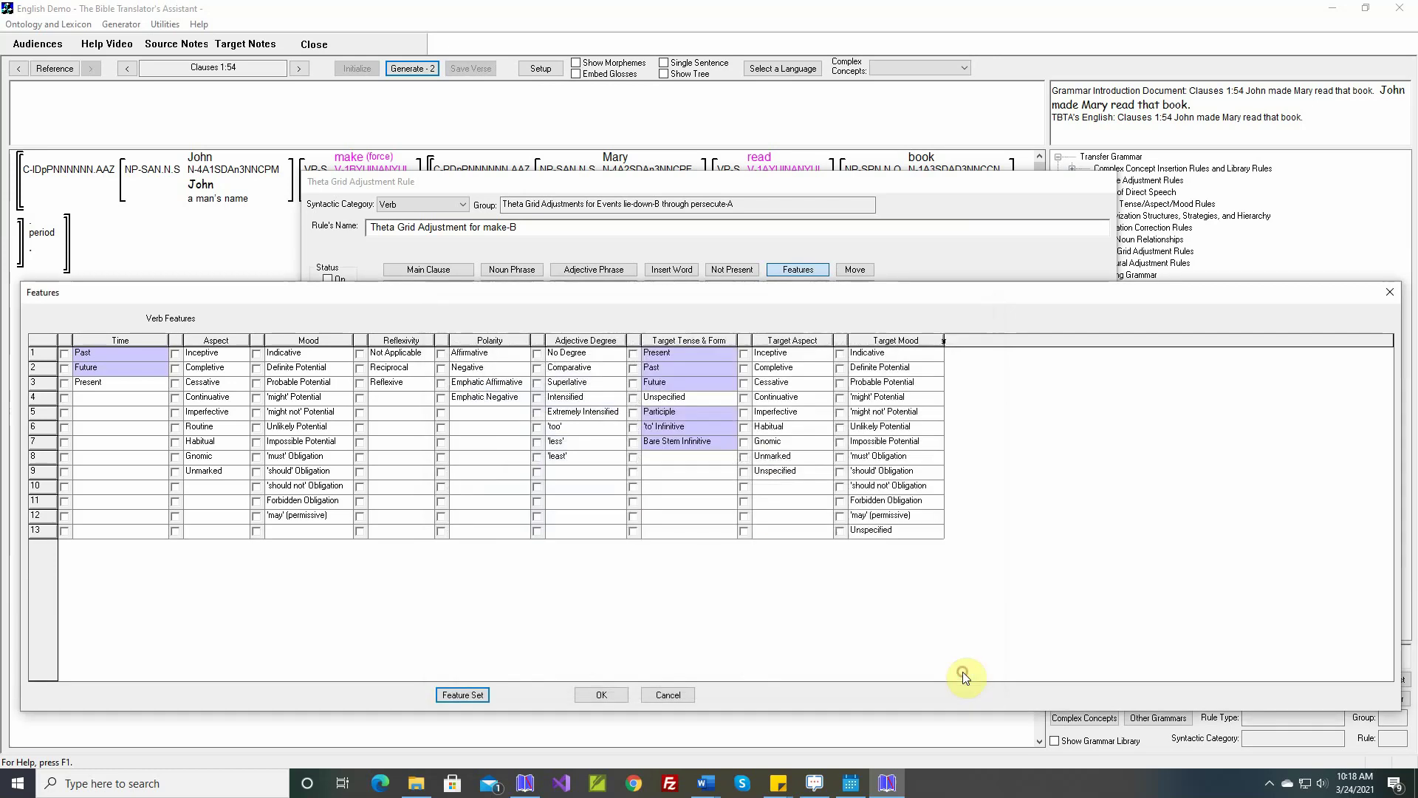
pyautogui.click(633, 442)
pyautogui.click(601, 697)
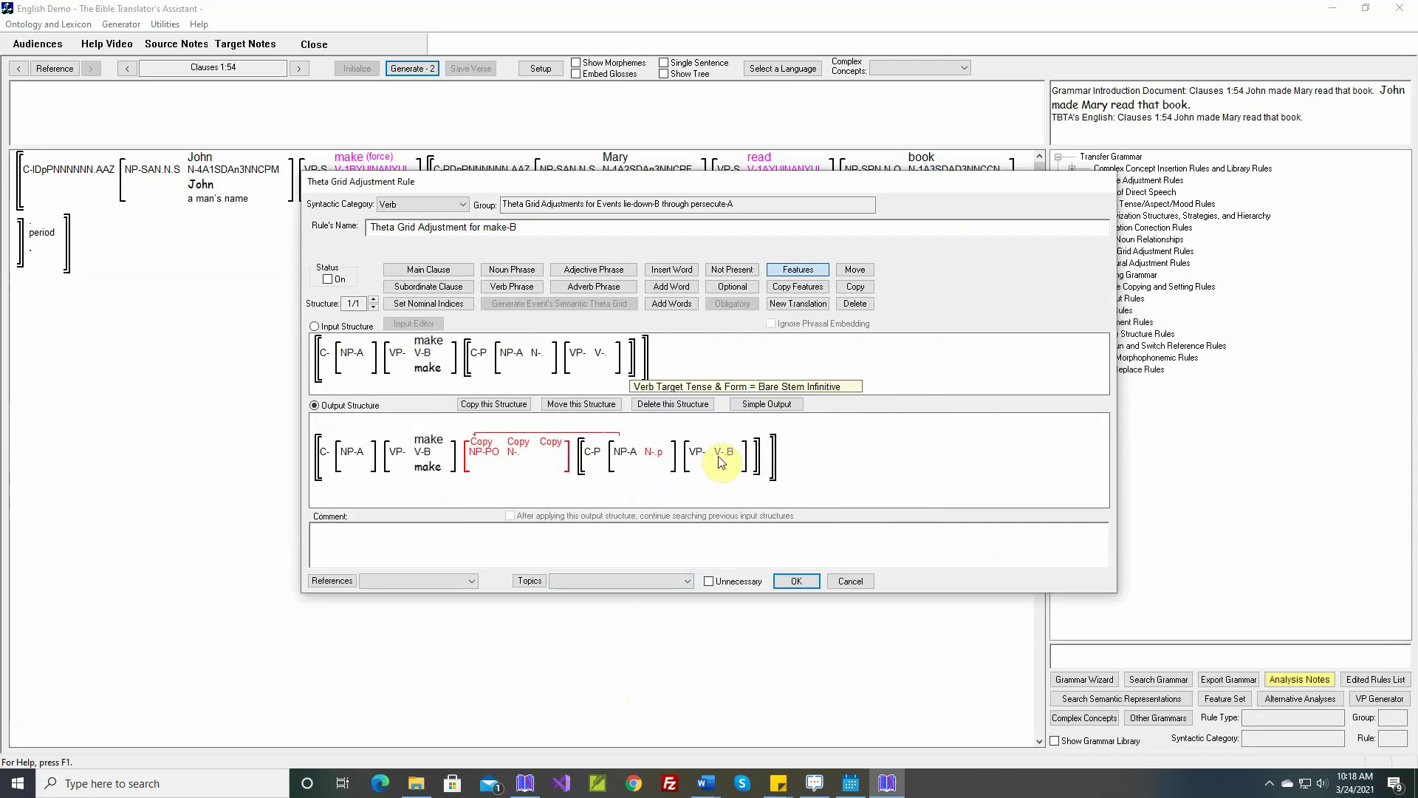
# Insert the Clauses 1:54 example sentence as the "make" rule's comment, turn the rule's status on, and save it.
pyautogui.rightClick(673, 531)
pyautogui.click(694, 537)
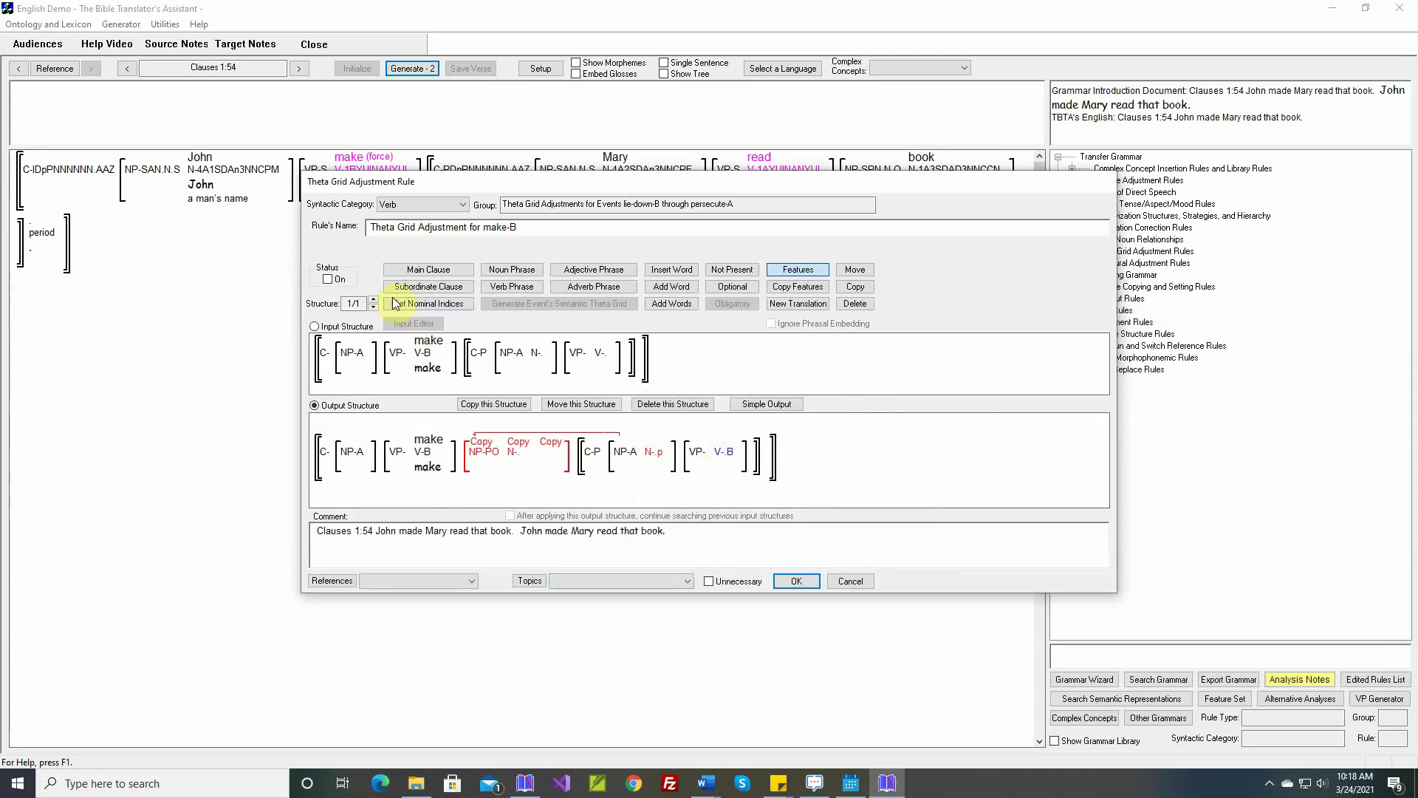
pyautogui.click(796, 582)
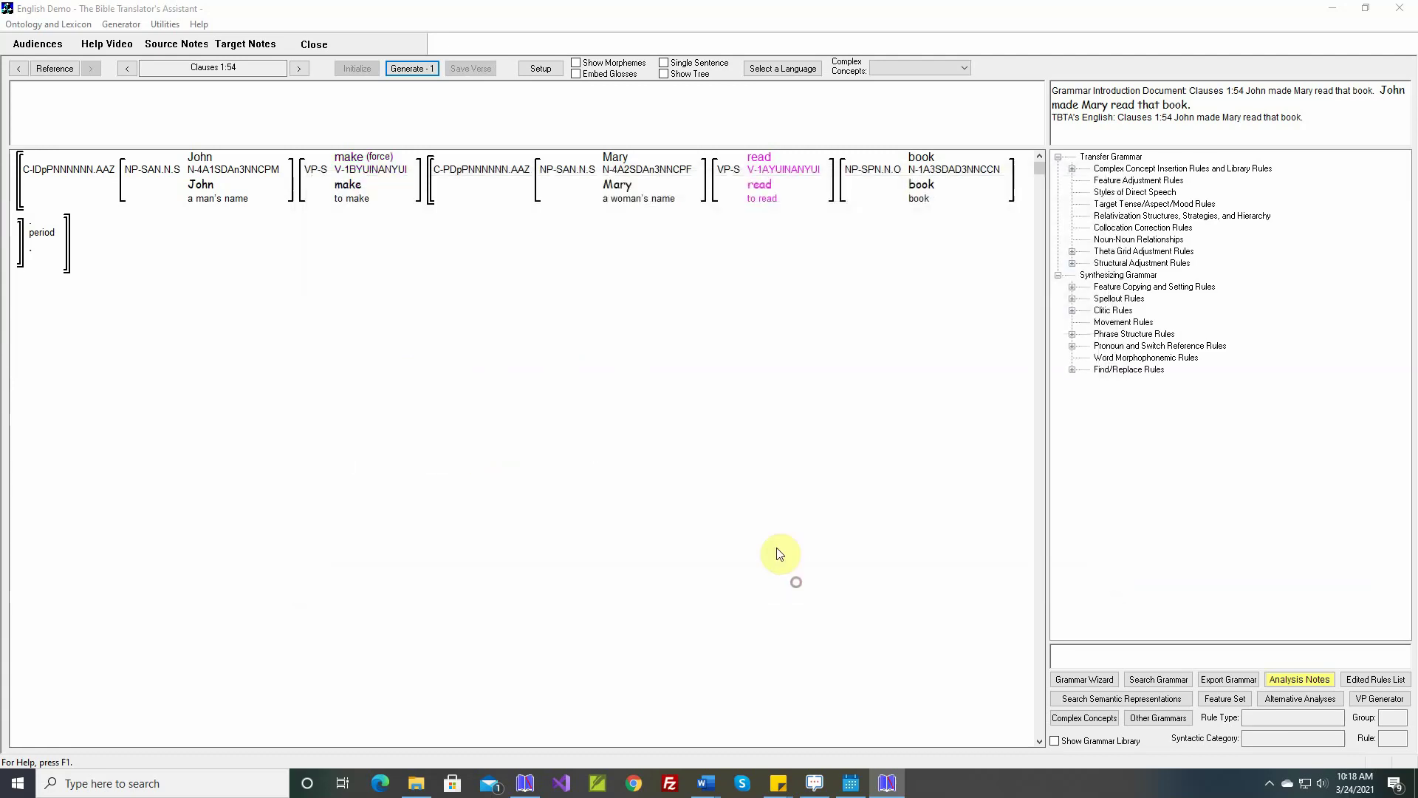
# Generate the text for Clauses 1:54 and inspect the features of the raised object noun and the rule history of "read".
pyautogui.click(420, 68)
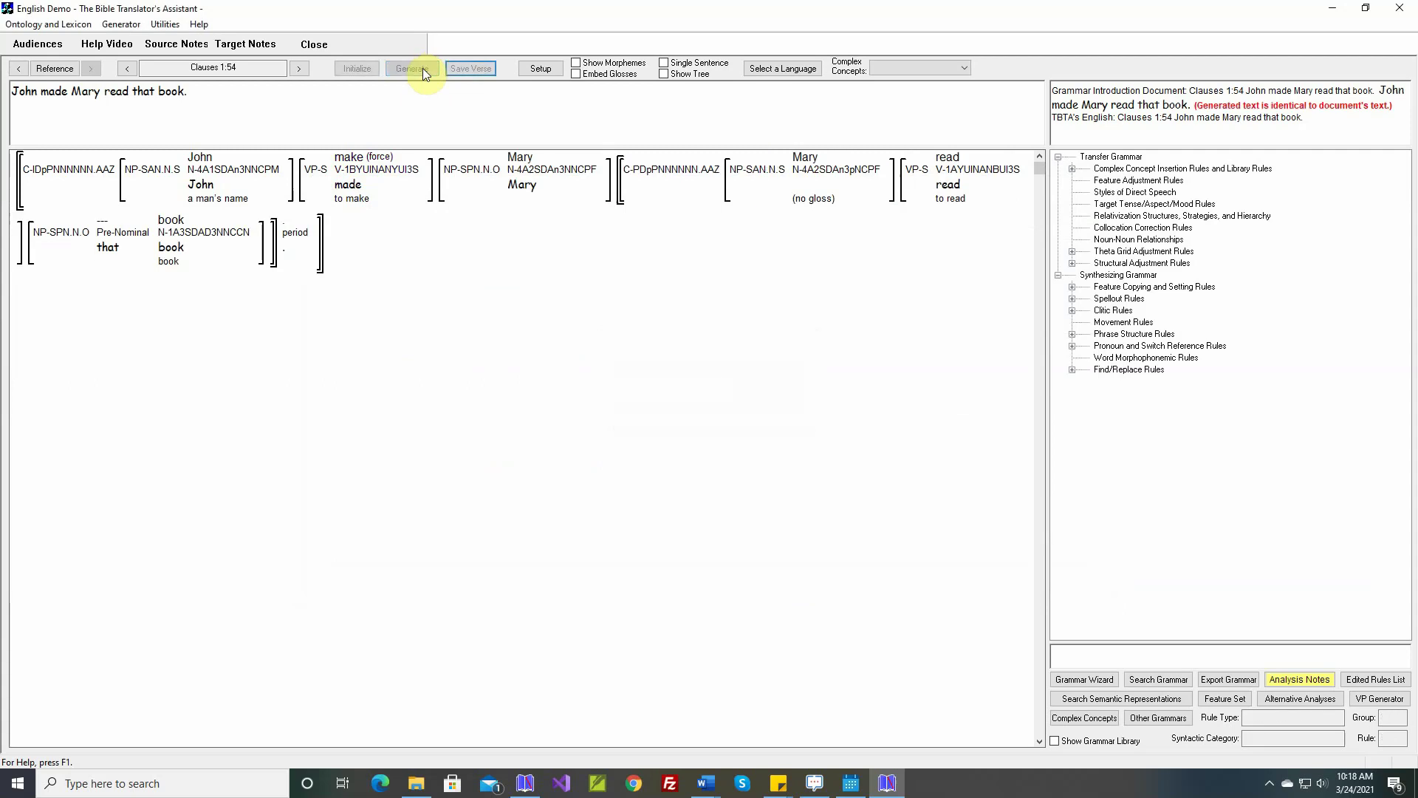
pyautogui.moveTo(526, 175)
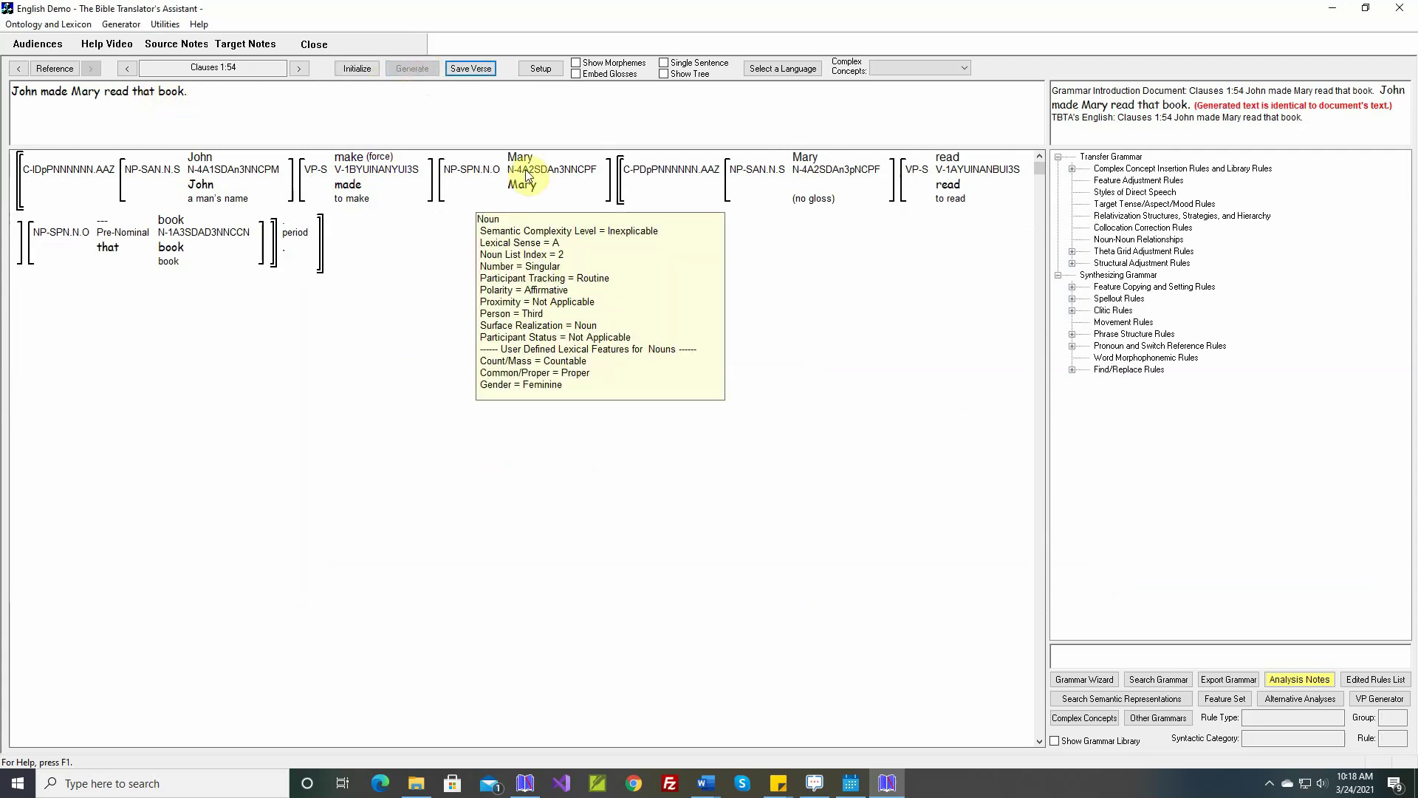
pyautogui.moveTo(472, 175)
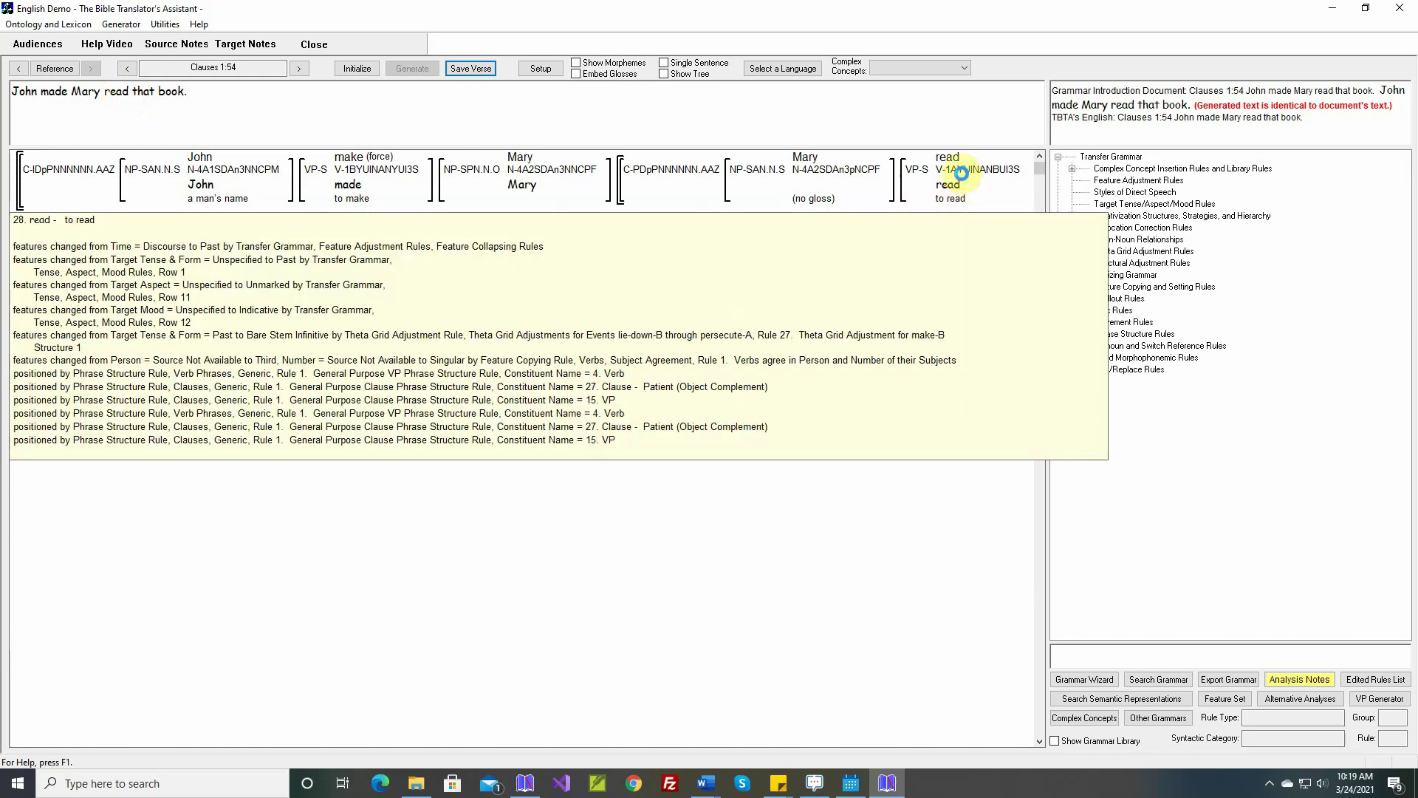
pyautogui.moveTo(968, 174)
# Open the generic verb spellout rule "Build all VPs" from the Synthesizing Grammar.
pyautogui.click(1074, 298)
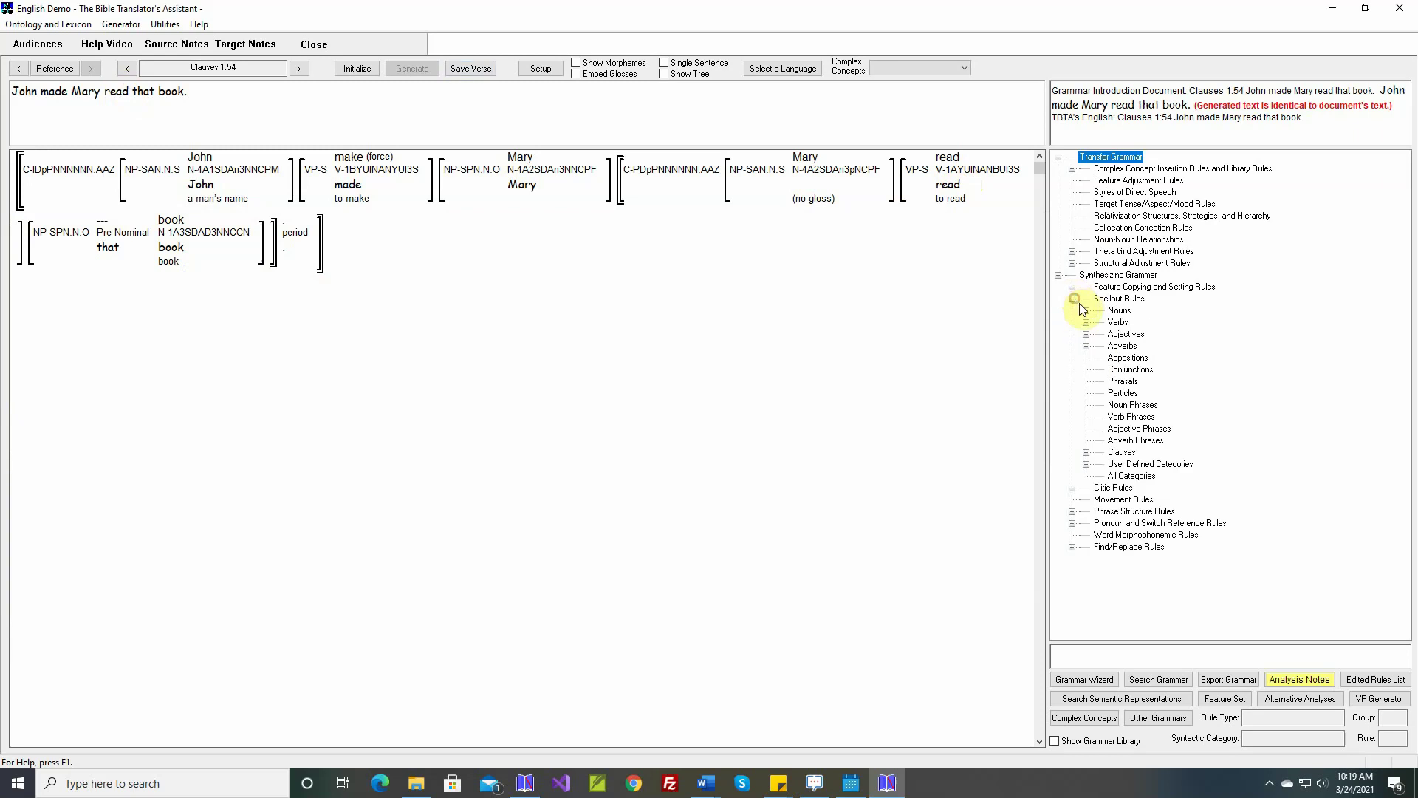
pyautogui.click(1087, 323)
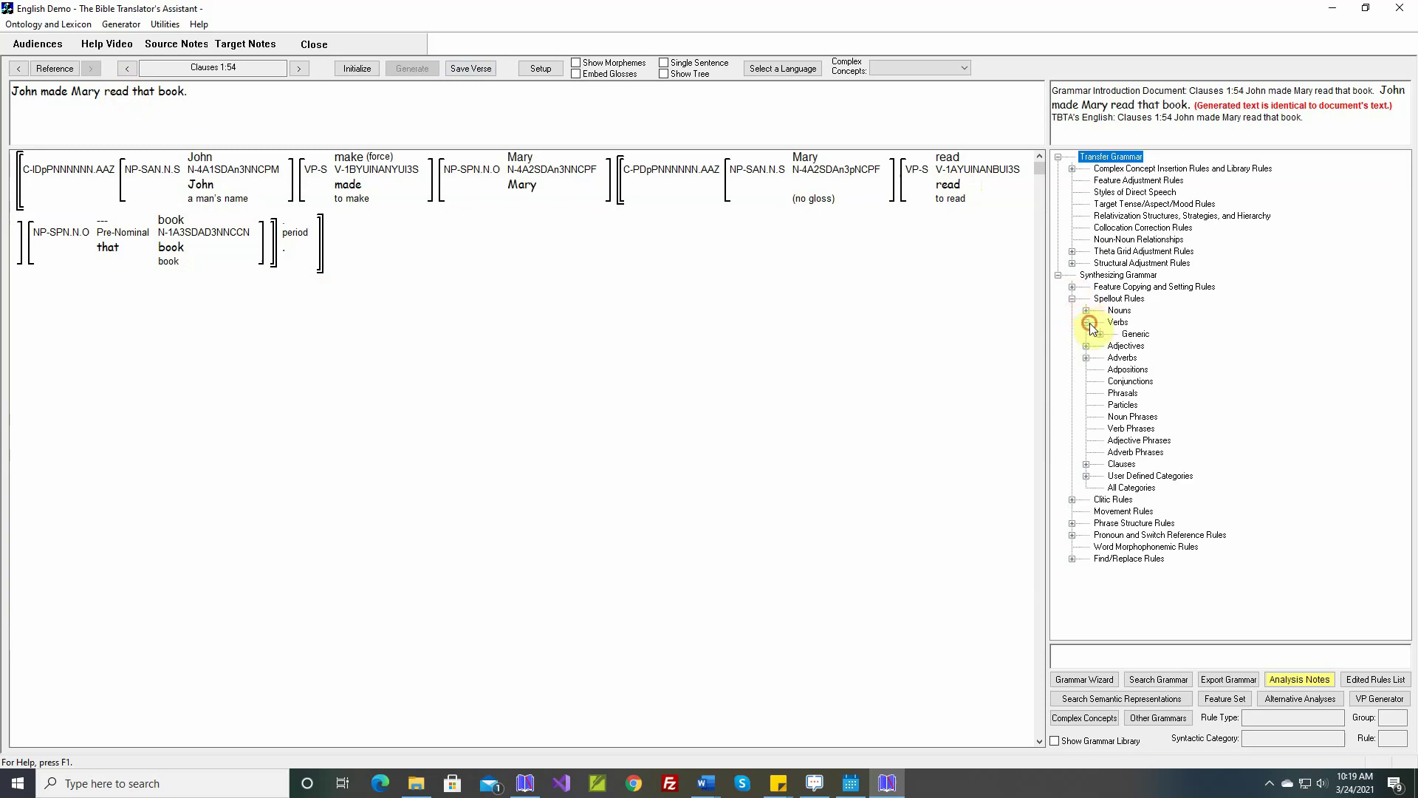
pyautogui.click(1100, 334)
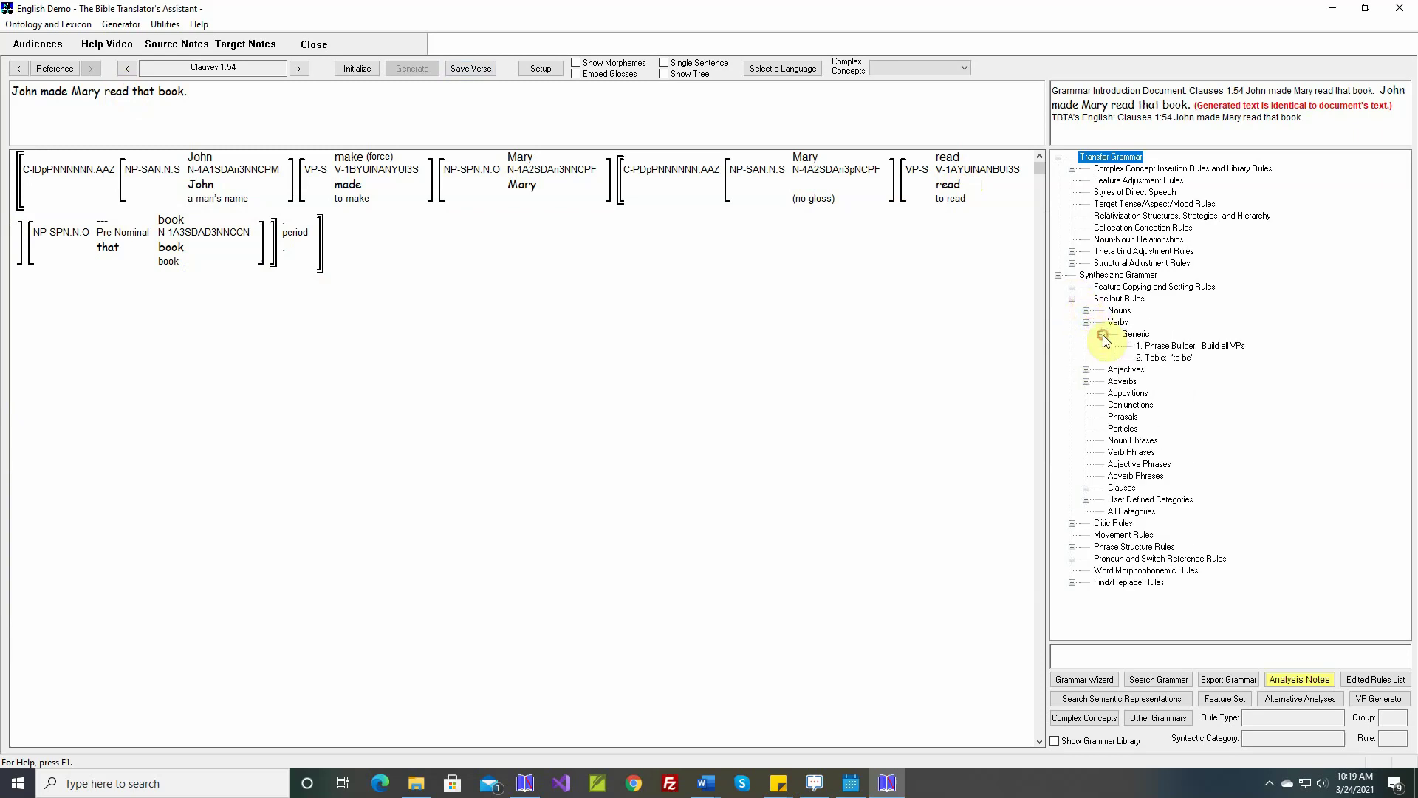
pyautogui.click(1156, 348)
pyautogui.doubleClick(1156, 349)
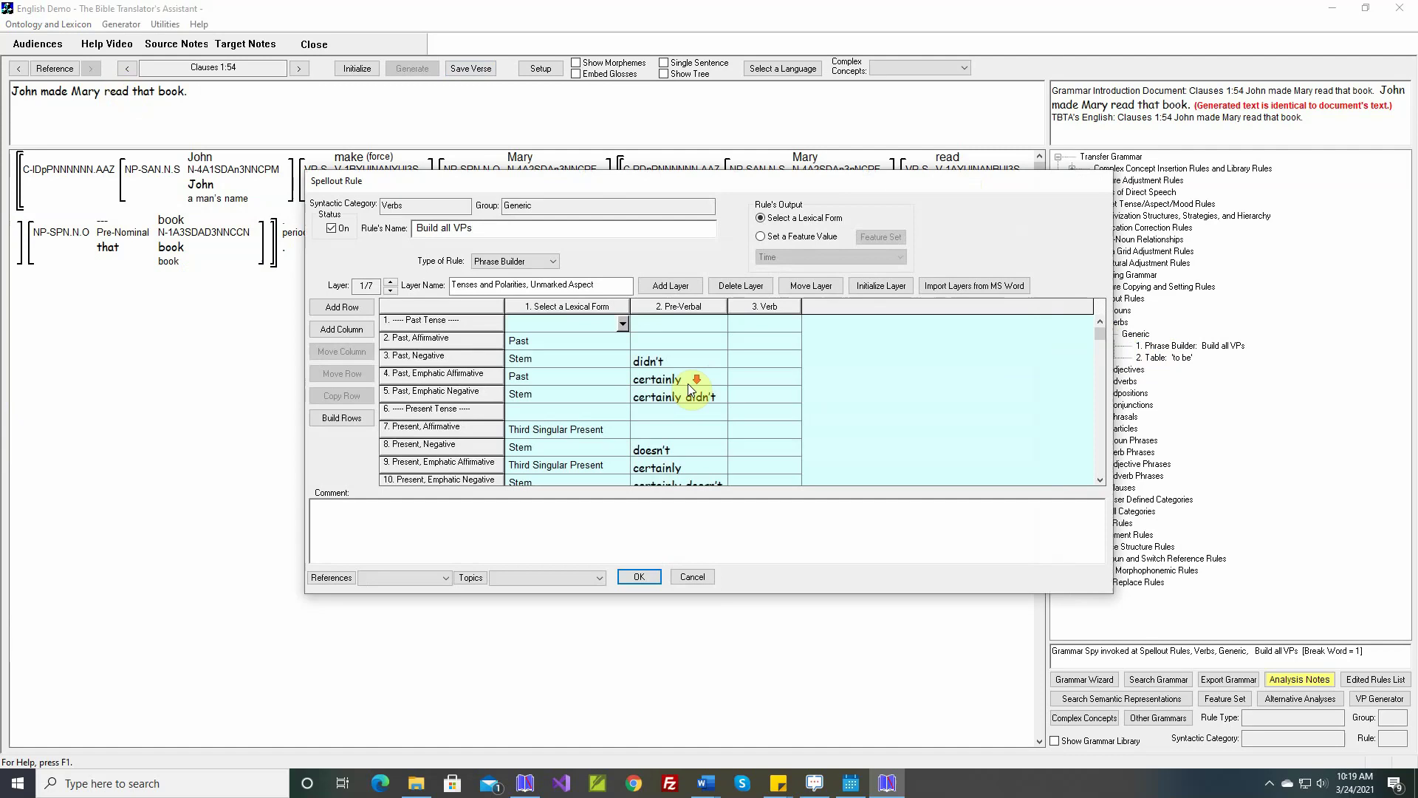
# Add a row named "Bare Stem Infinitive" to the Tenses and Polarities, Unmarked Aspect layer after the 'to' Infinitive row.
pyautogui.scroll(-4, 689, 383)
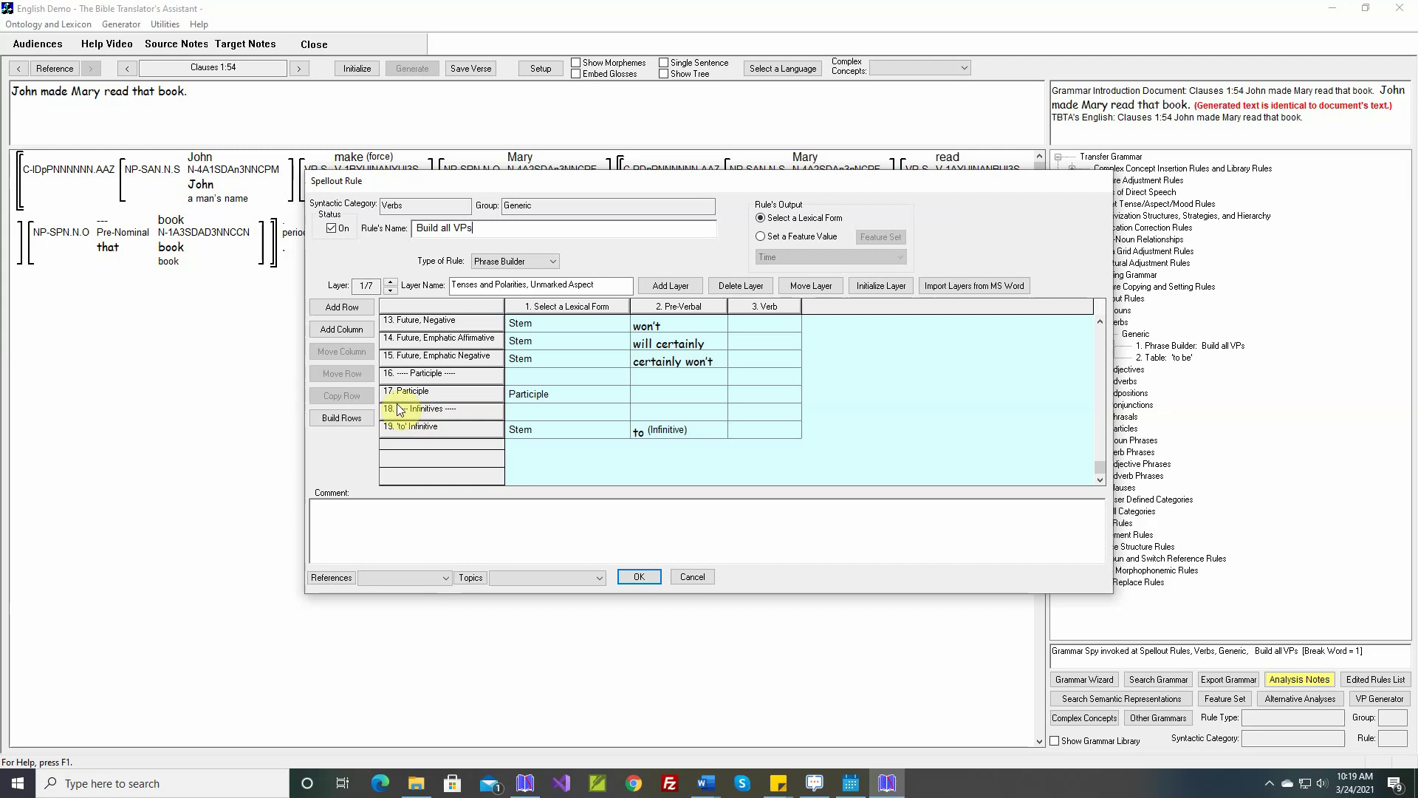
pyautogui.click(352, 309)
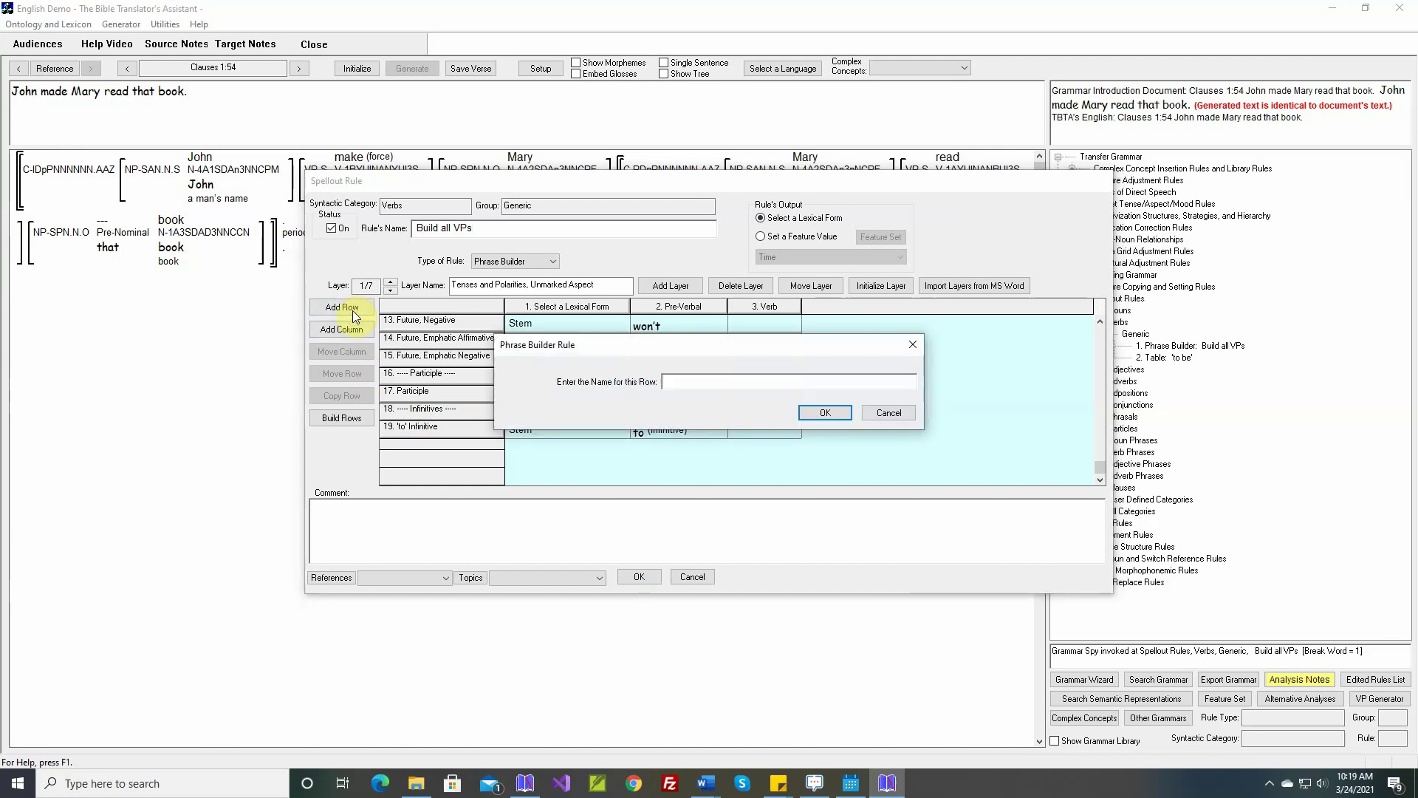
pyautogui.write('Bare Stem Infinitive')
pyautogui.press('Return')
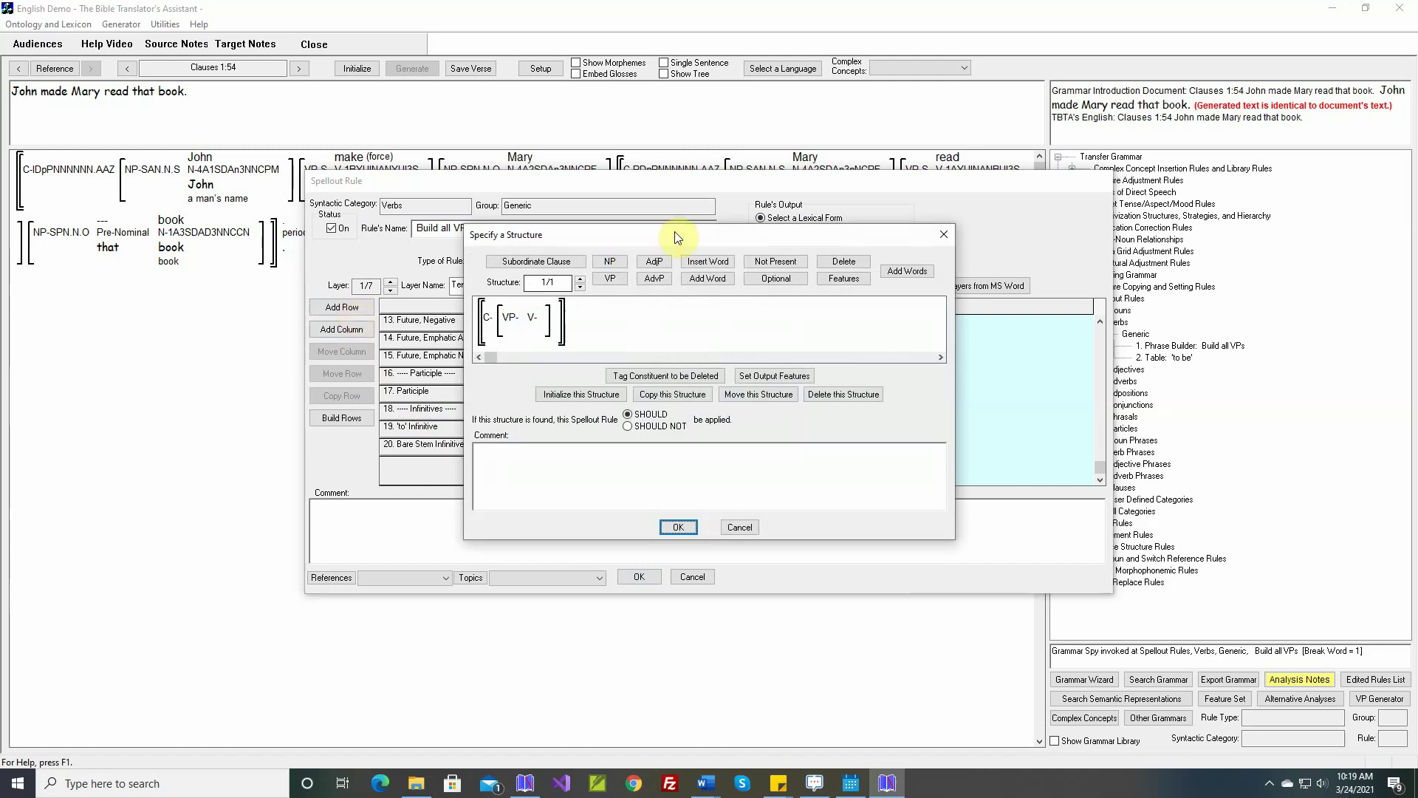
# Restrict the new row's structure to verbs with target form Bare Stem Infinitive and insert the Clauses 1:54 example sentence as its comment.
pyautogui.click(848, 280)
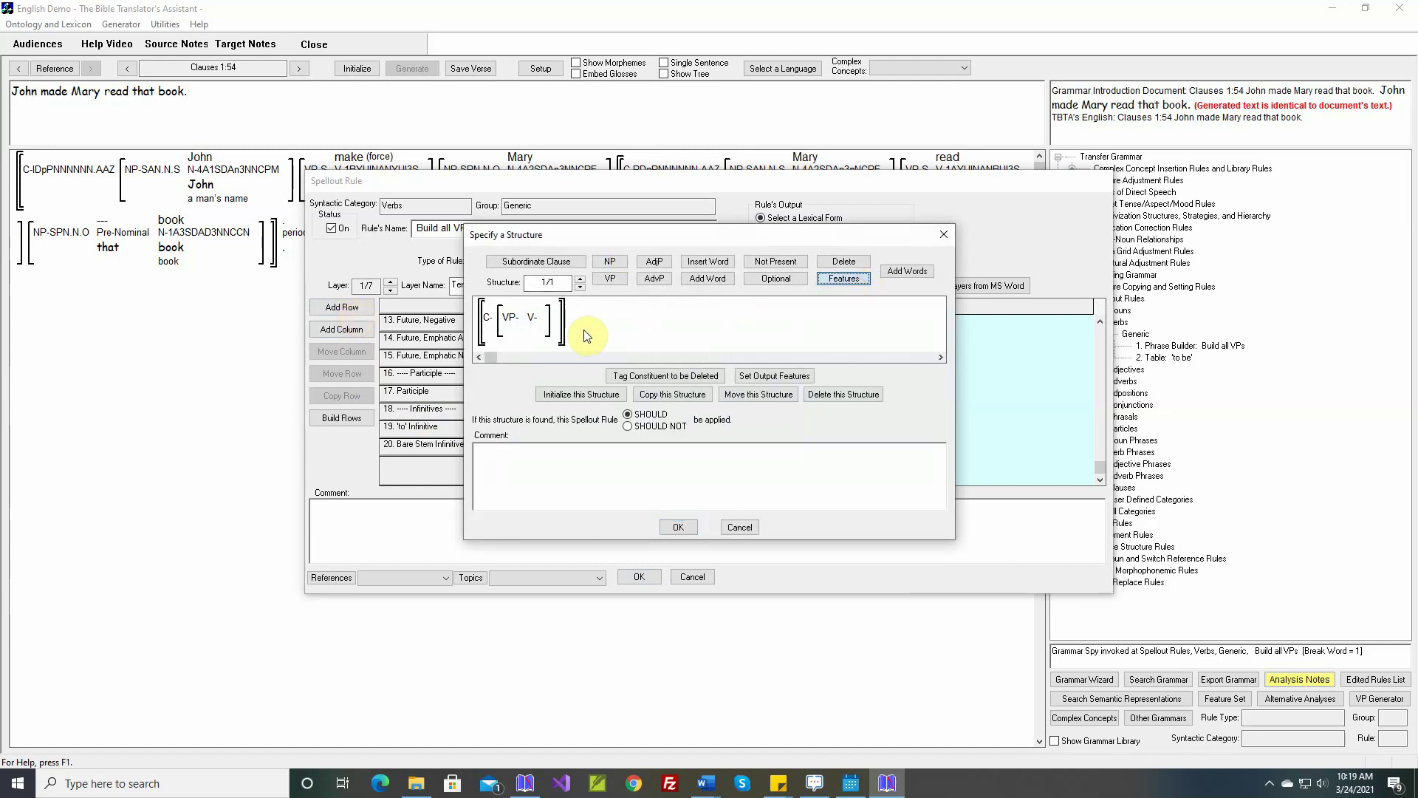
pyautogui.doubleClick(532, 319)
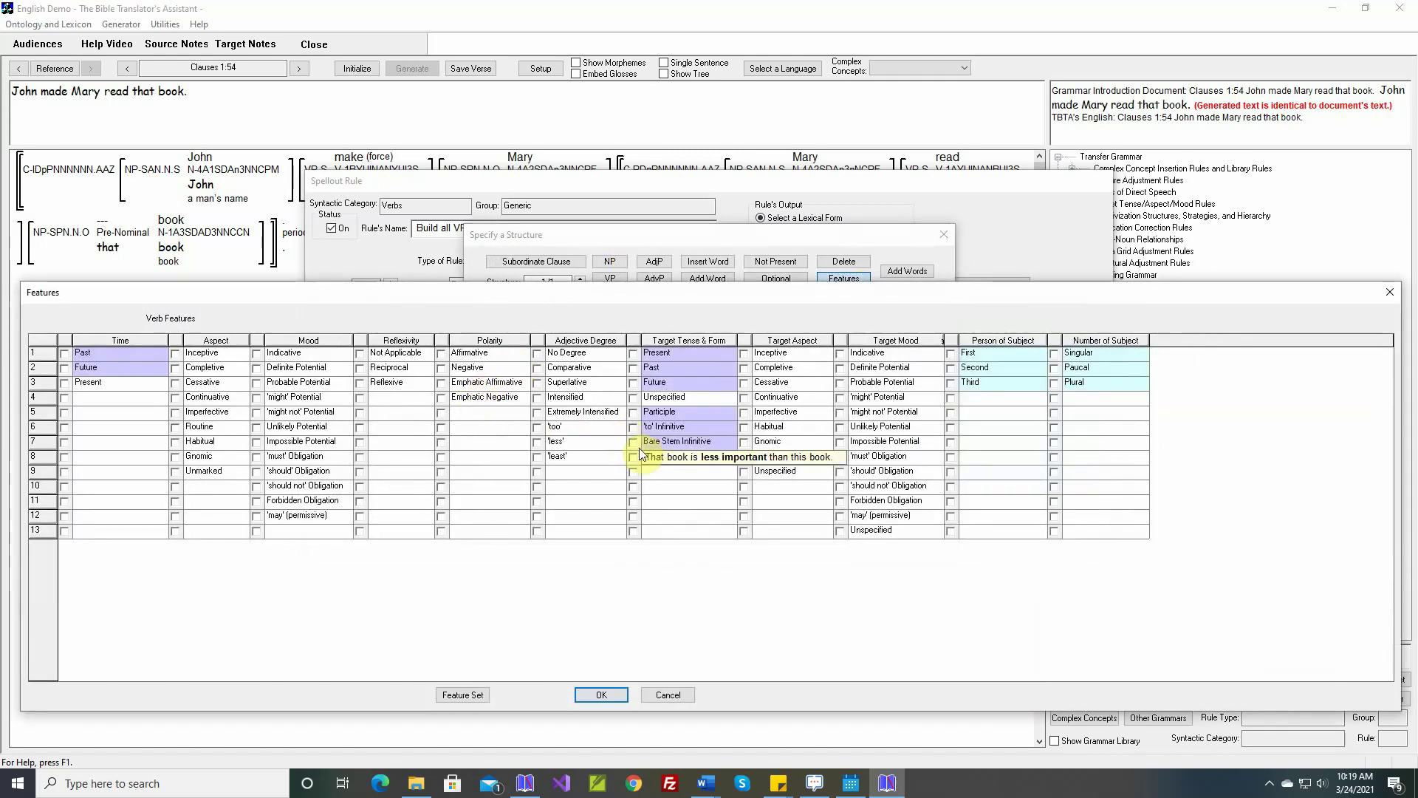
pyautogui.click(610, 696)
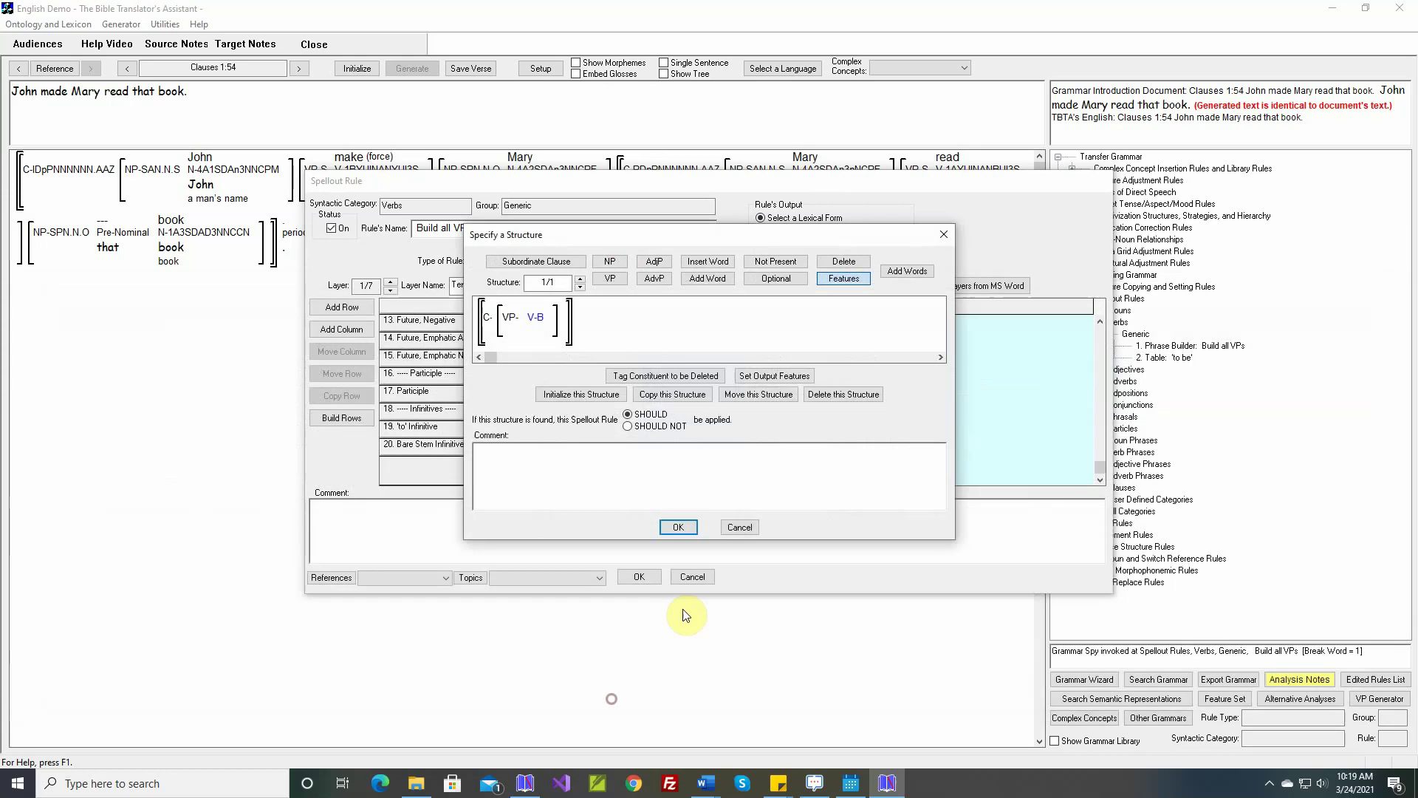
pyautogui.rightClick(707, 457)
pyautogui.click(728, 468)
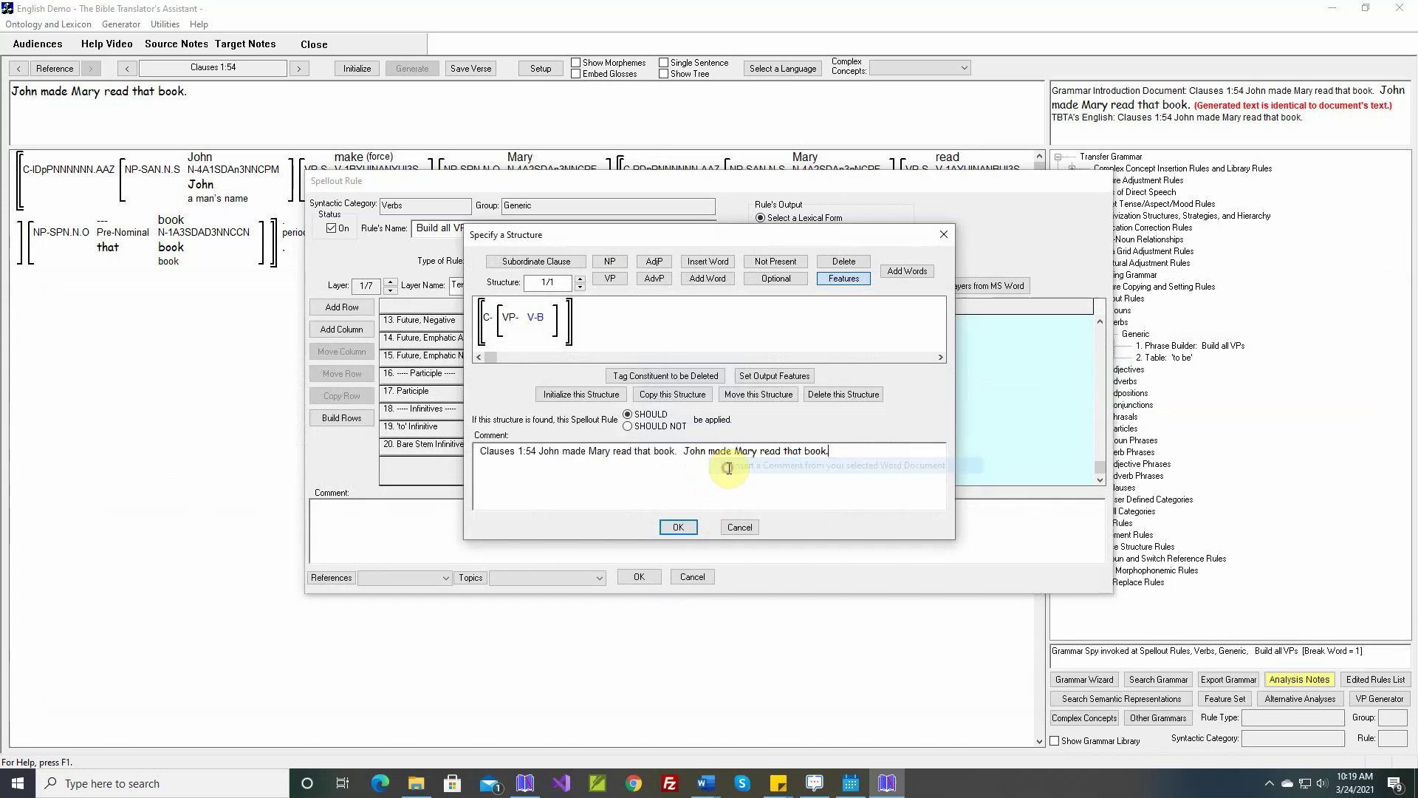
pyautogui.click(677, 527)
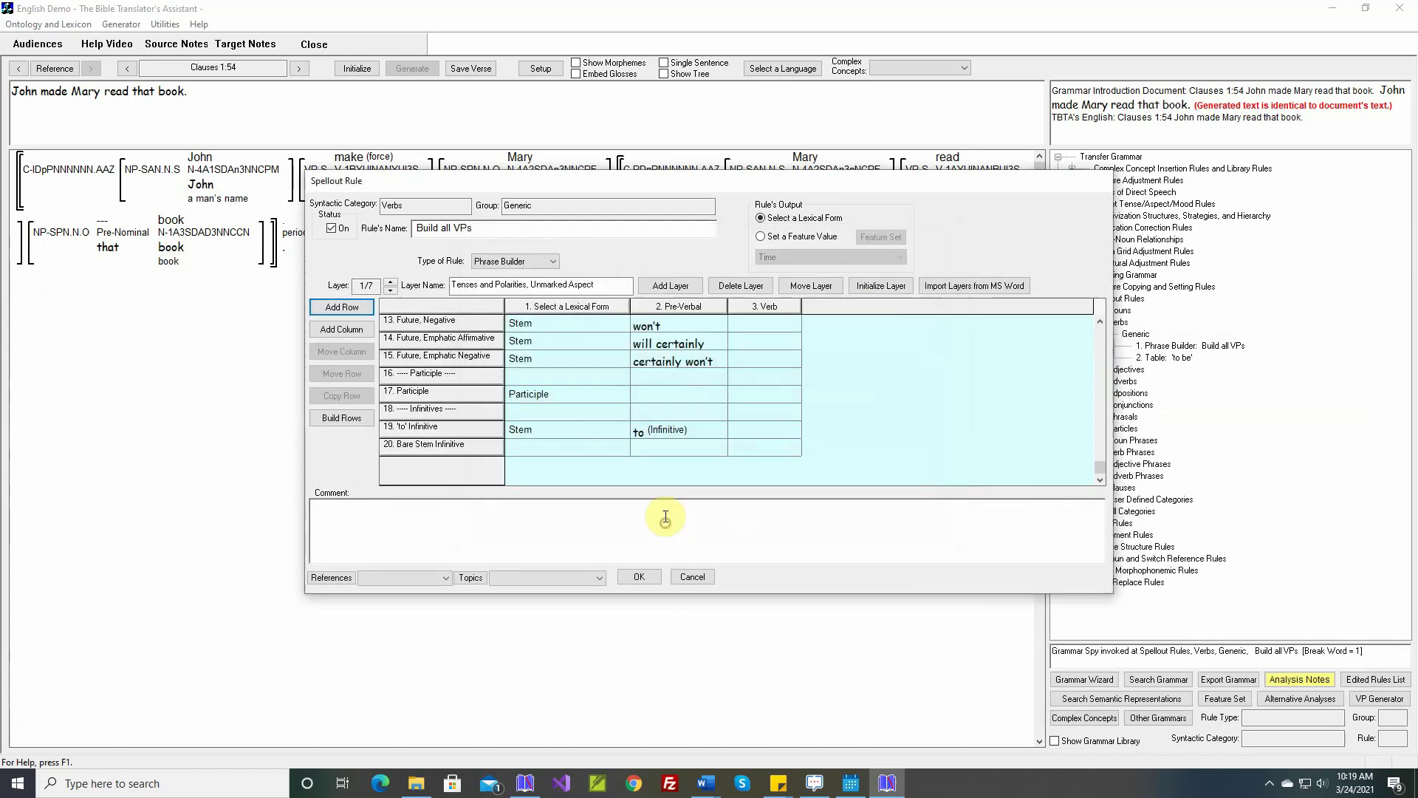
# Set the Bare Stem Infinitive row's lexical form to Stem and save the "Build all VPs" rule.
pyautogui.click(623, 452)
pyautogui.click(623, 448)
pyautogui.click(556, 477)
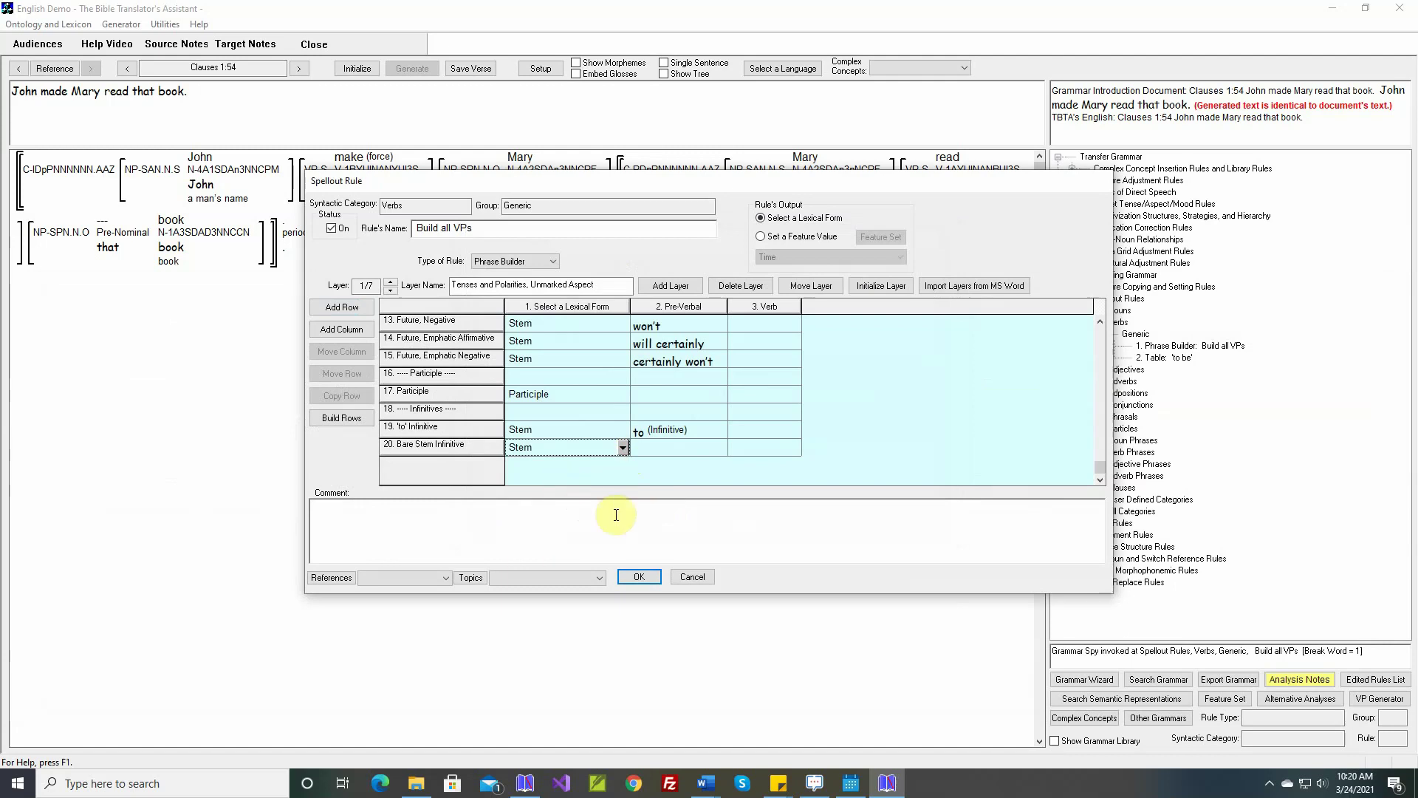
pyautogui.click(639, 576)
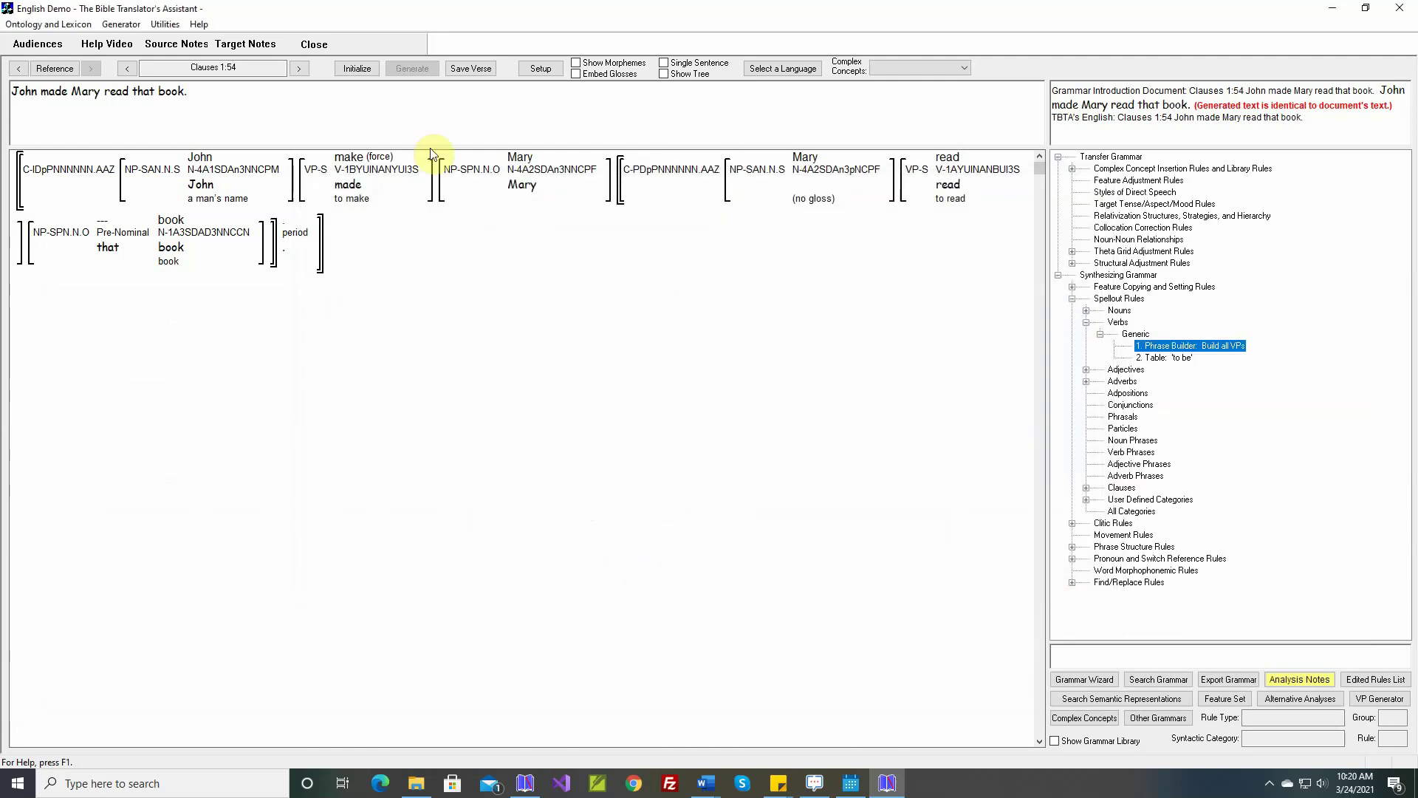
# Reinitialize Clauses 1:54, generate its text again with the revised spellout rule, and save the verse.
pyautogui.click(357, 68)
pyautogui.click(413, 69)
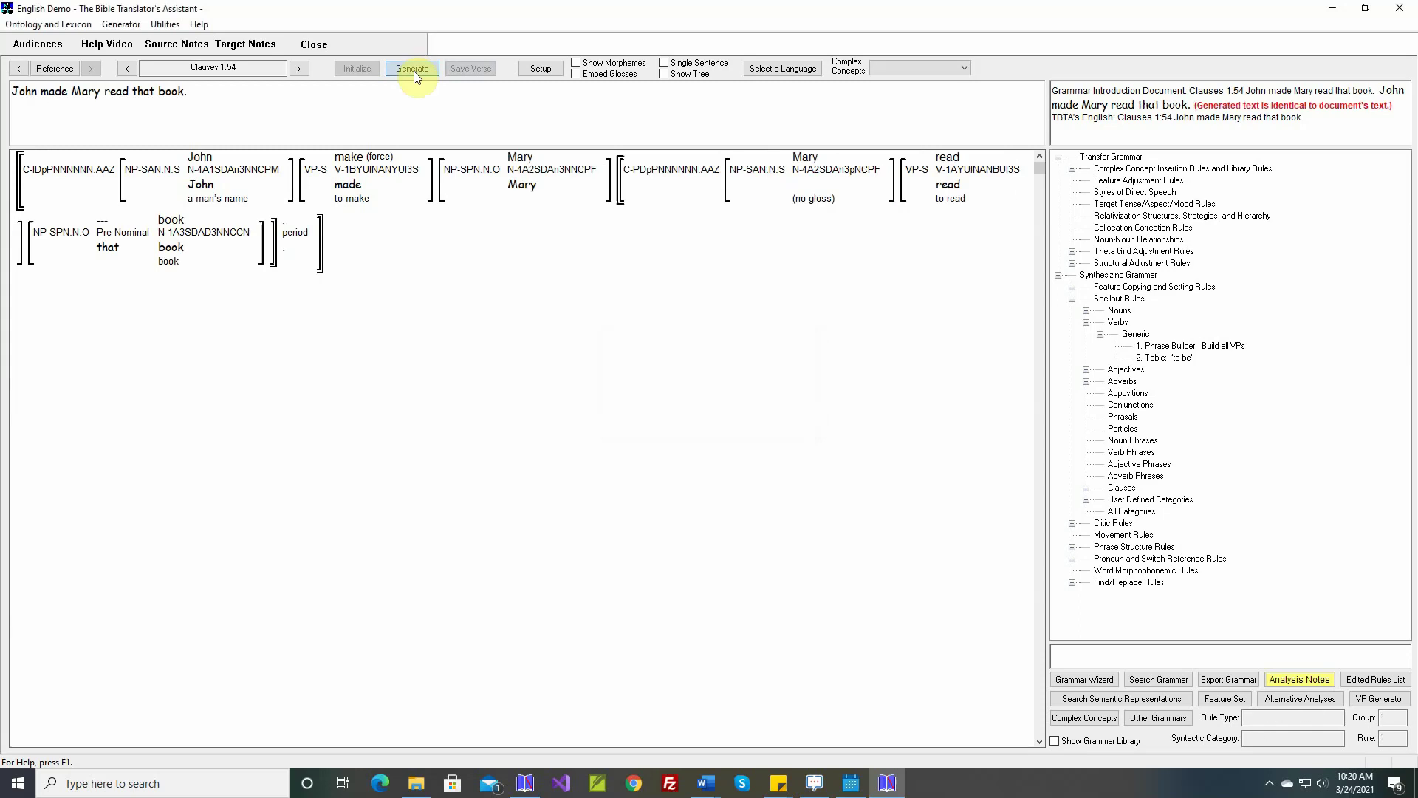
pyautogui.moveTo(953, 194)
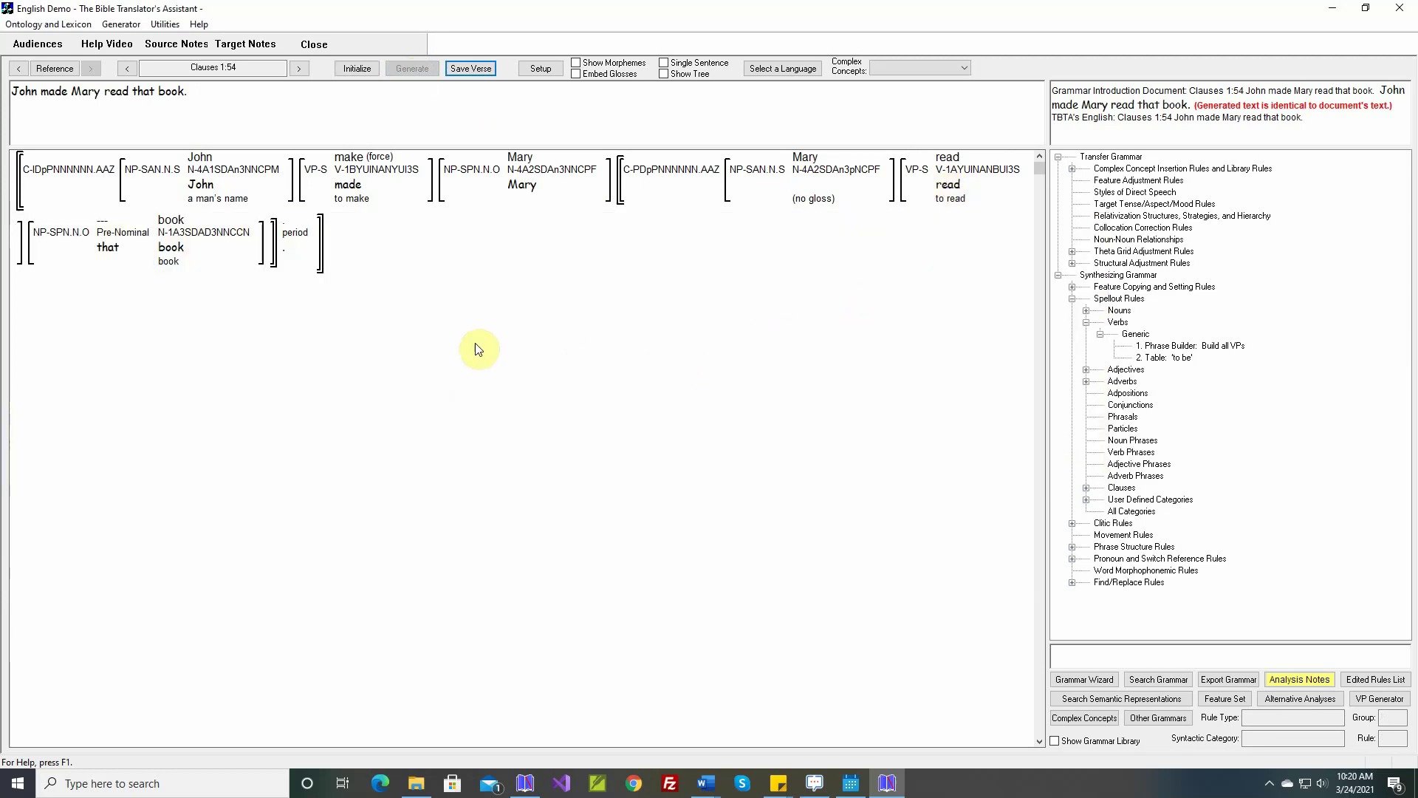
pyautogui.click(476, 72)
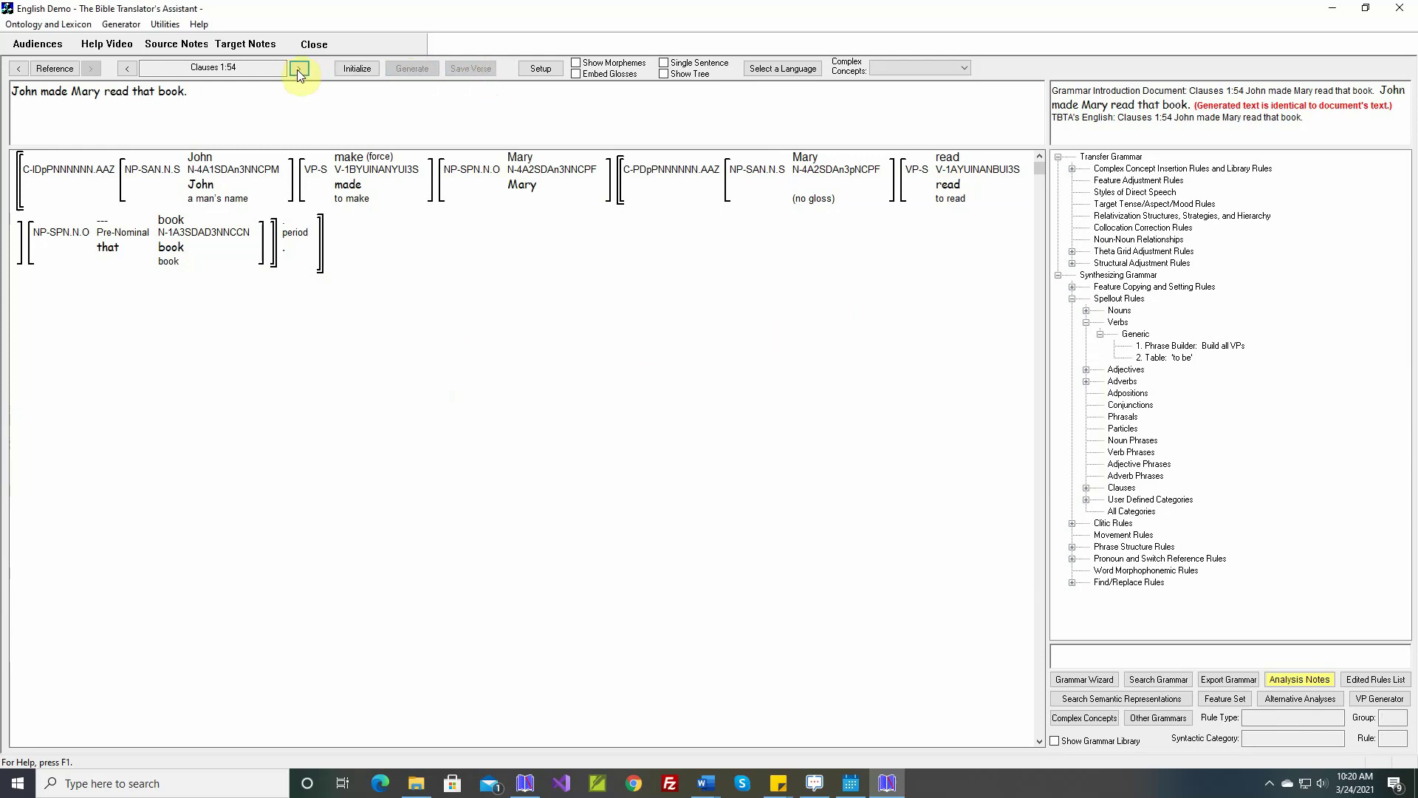